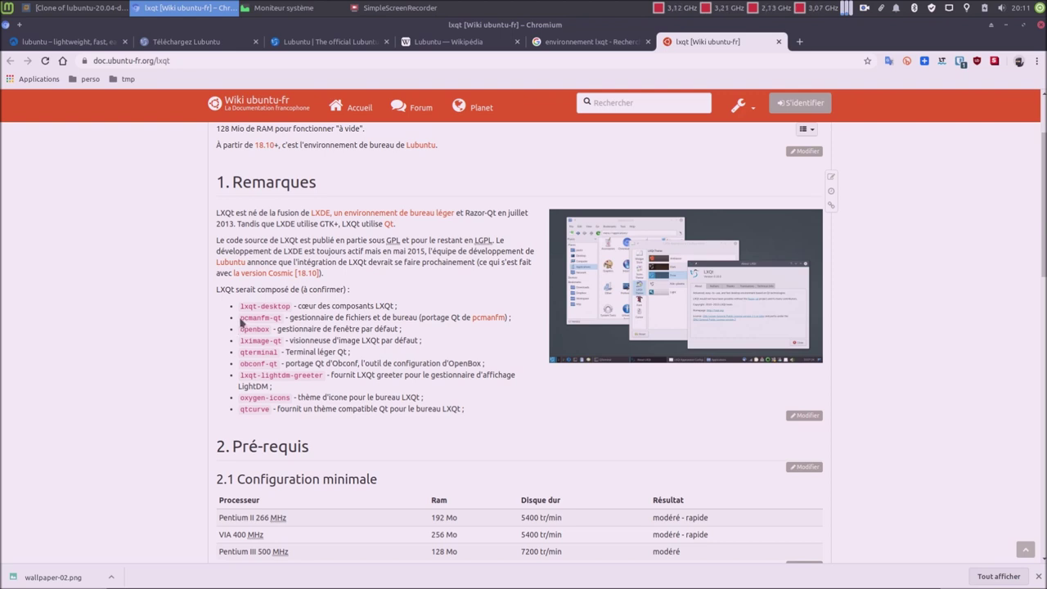
Review the LXQt component list, highlighting the pcmanfm-qt entry, and return to the introduction of the wiki page.
left_click_drag(240, 318, 265, 318)
left_click_drag(270, 318, 278, 318)
scroll(219, 381, "up", 5)
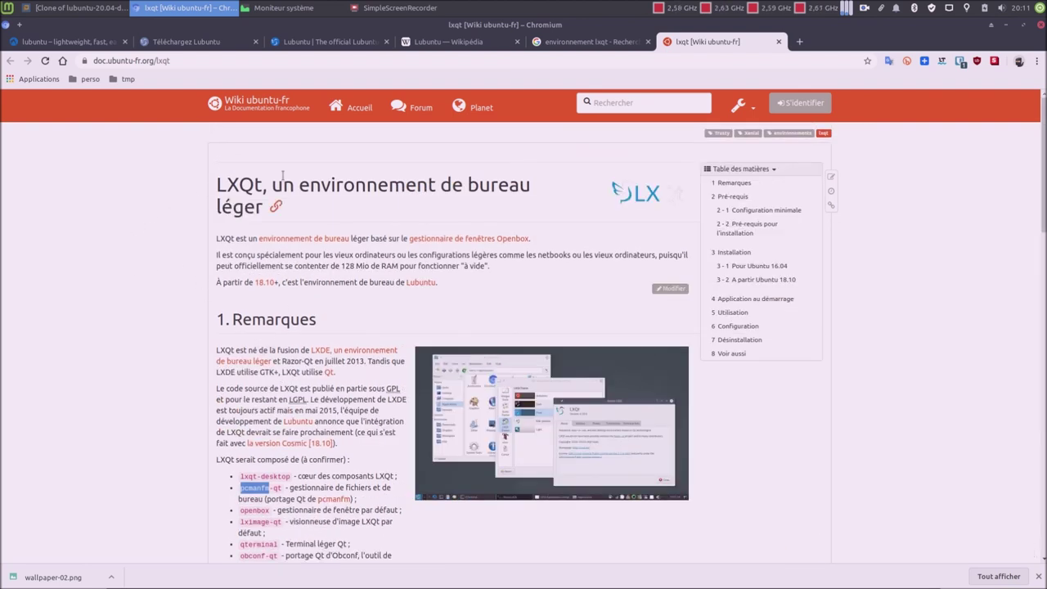
left_click(92, 208)
Switch to VMware Workstation, start the virtual machine "Clone of lubuntu-20.04-desktop-amd64" and show it full screen.
left_click(1007, 24)
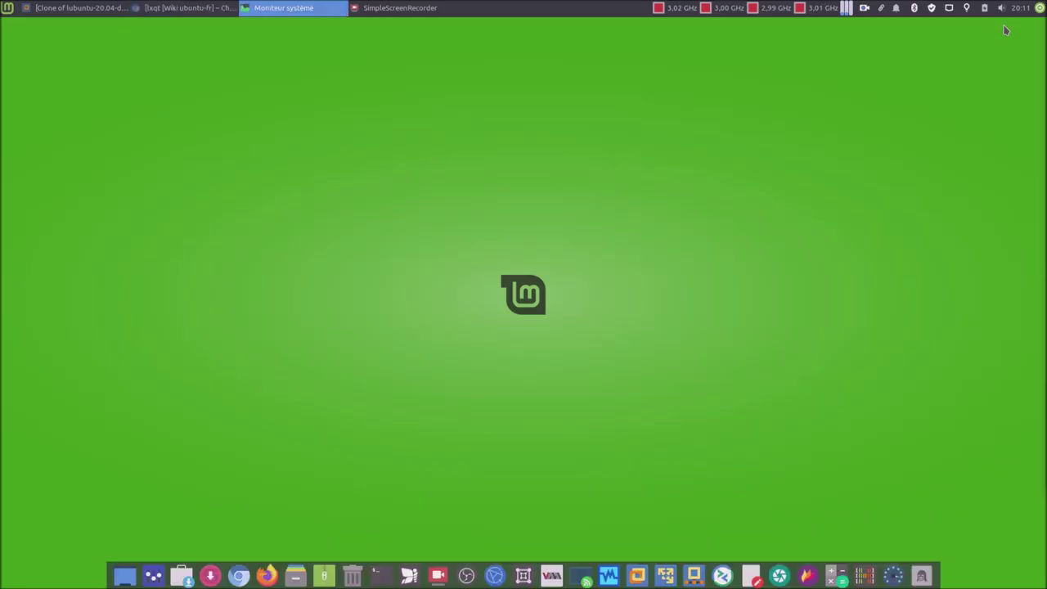
left_click(207, 7)
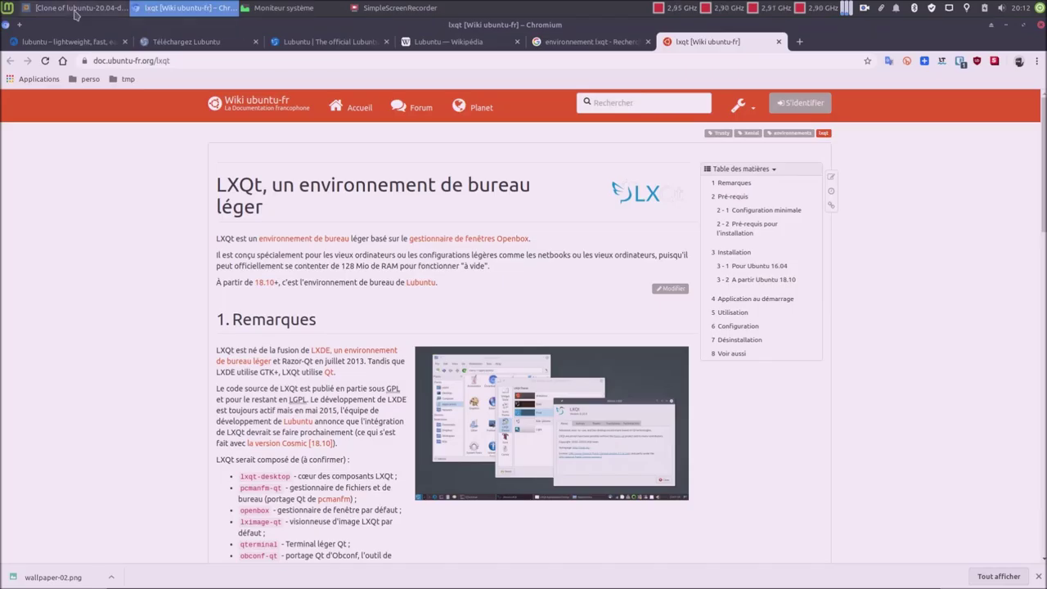
left_click(100, 10)
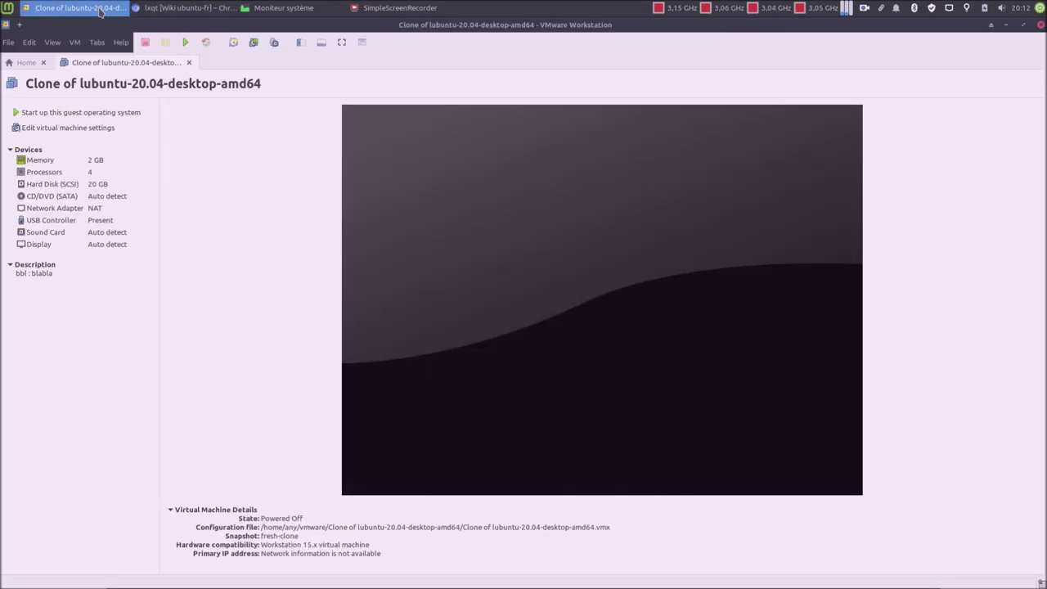
left_click(186, 42)
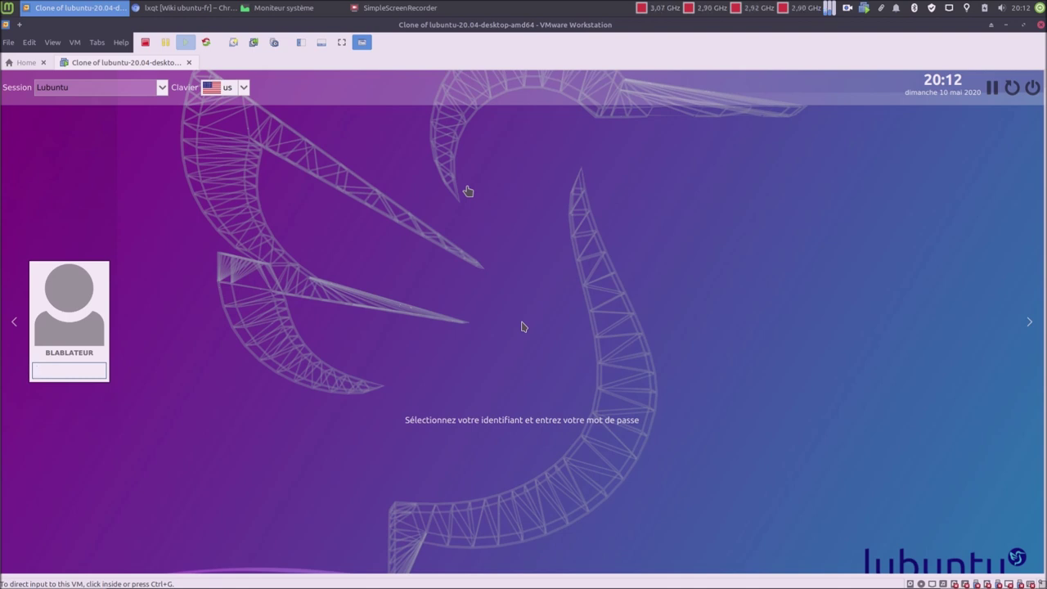
left_click(342, 42)
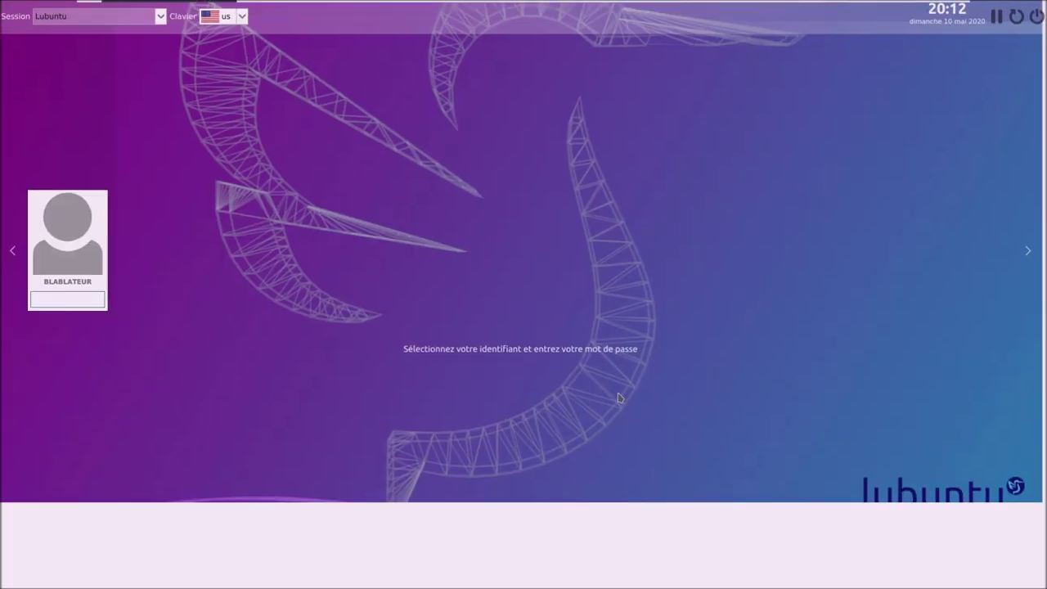
mouse_move(394, 4)
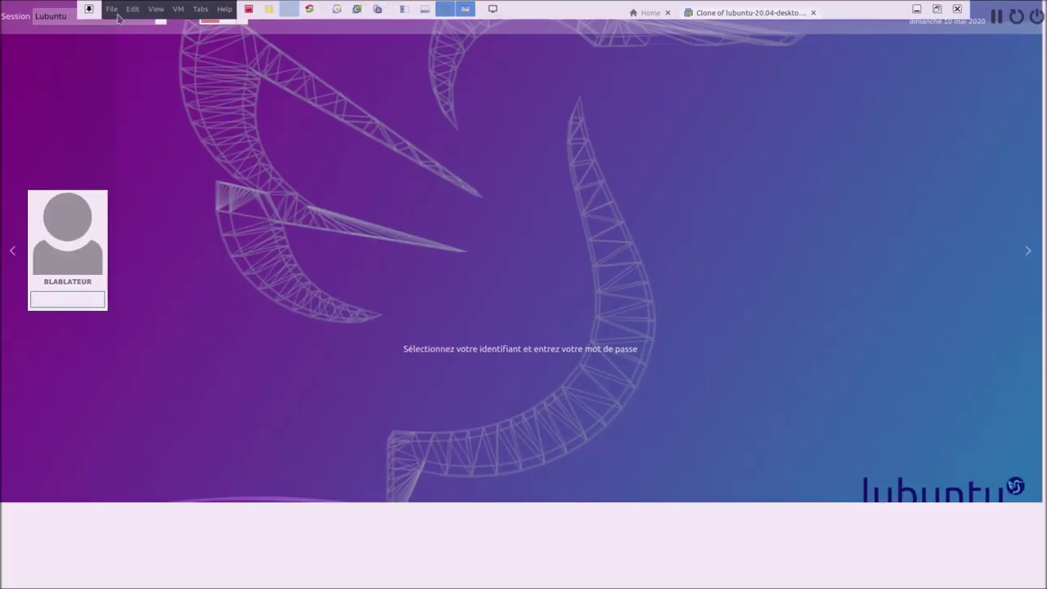
left_click(156, 9)
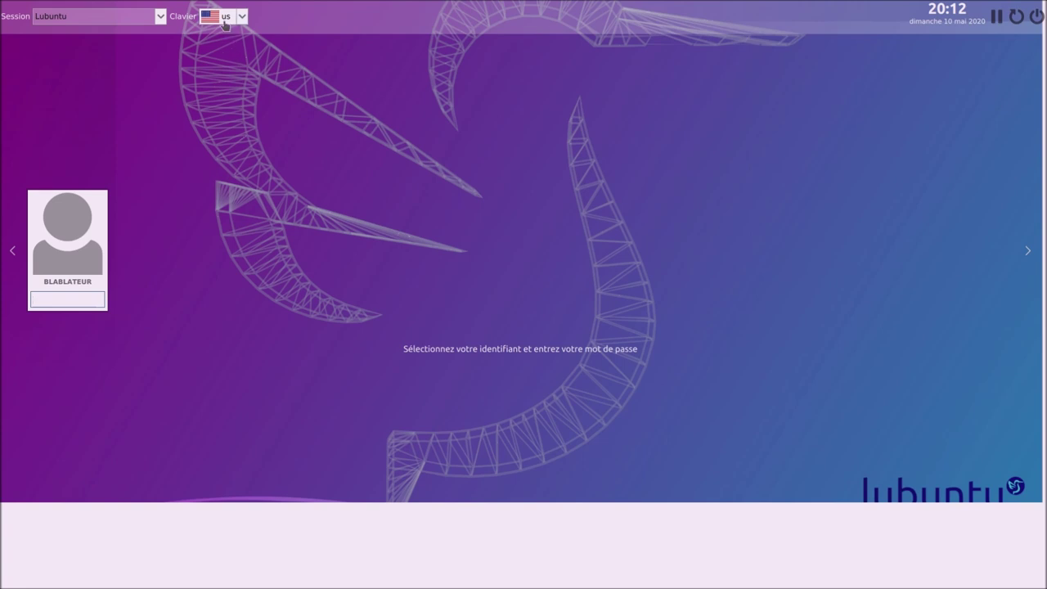
Enter the account password on the Lubuntu login screen and log in to the session.
left_click(92, 301)
type("aaaaaaa")
key("Return")
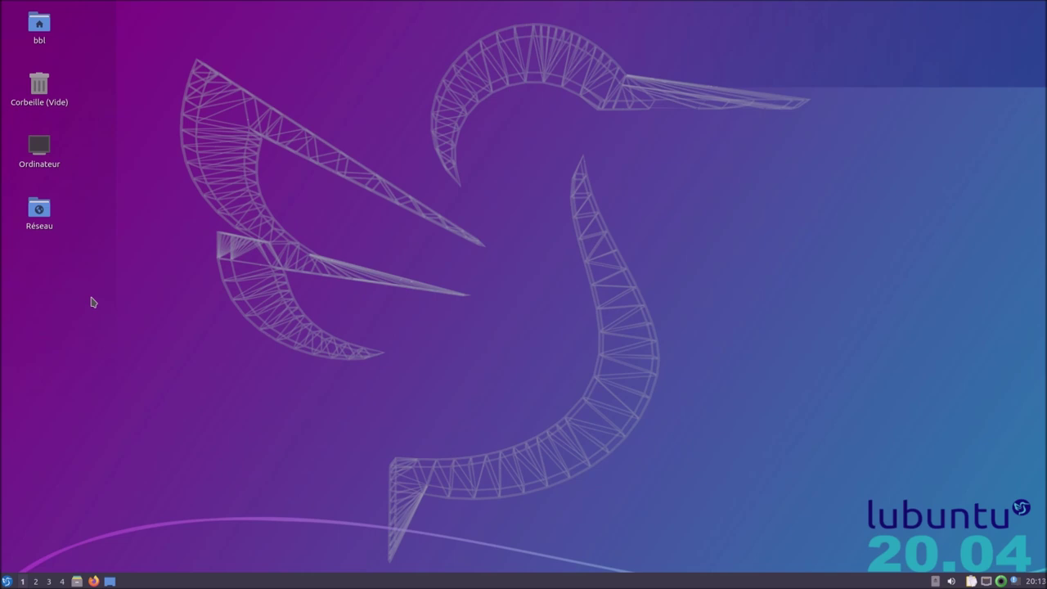
Box-select the desktop icons and clear the selection.
left_click_drag(77, 26, 42, 277)
left_click(142, 171)
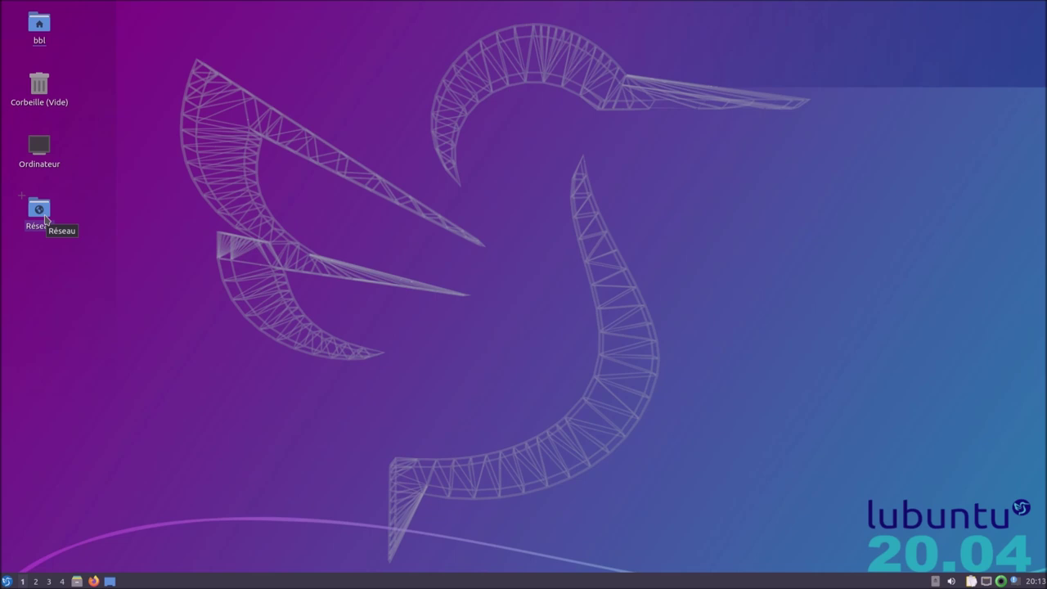
Enable the display of hidden elements on the desktop and disable it again.
right_click(202, 123)
mouse_move(315, 134)
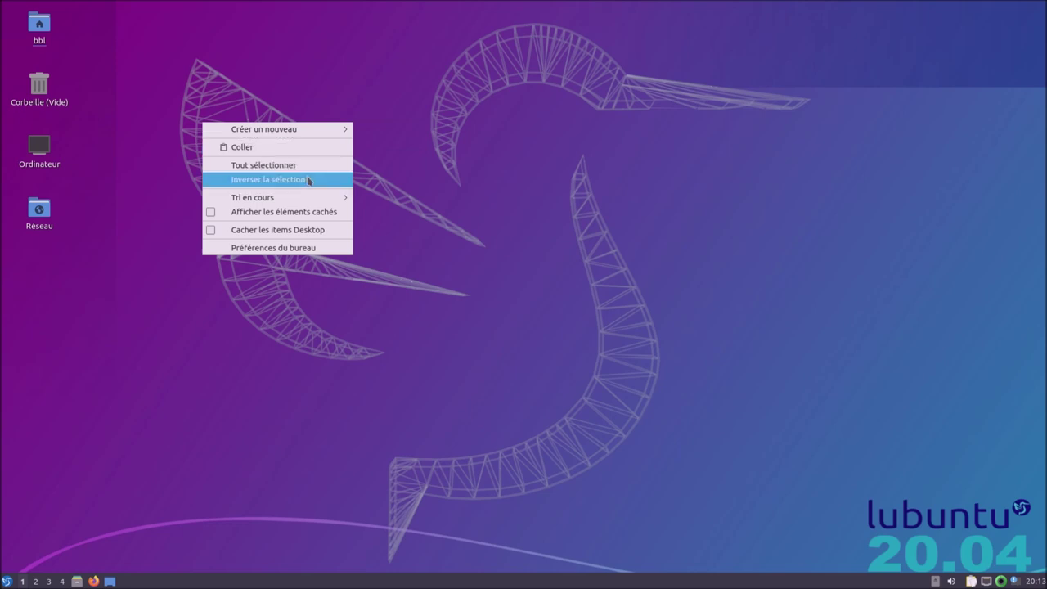
mouse_move(309, 201)
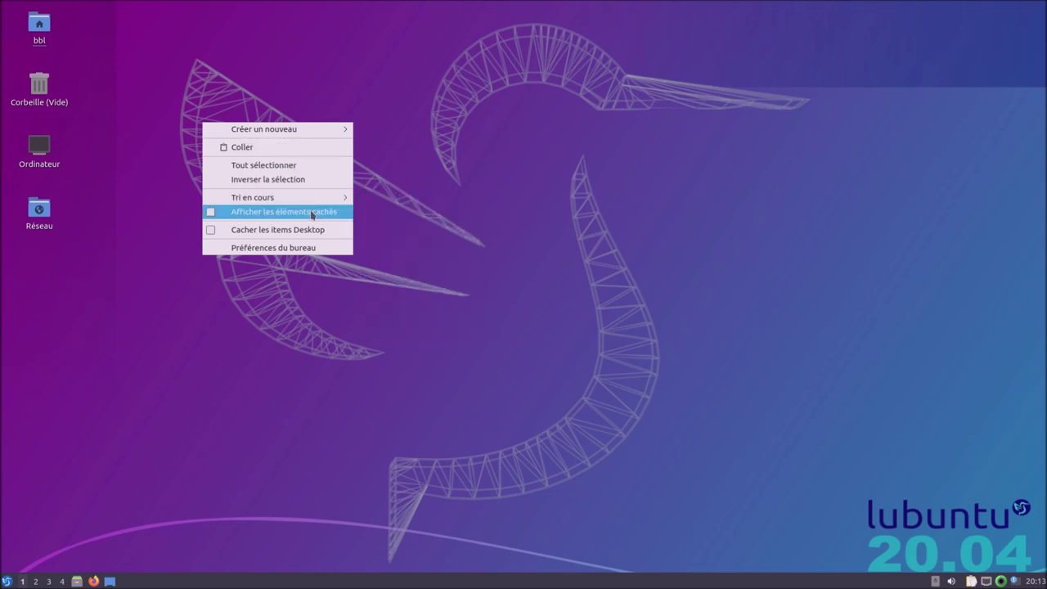
left_click(311, 212)
right_click(309, 209)
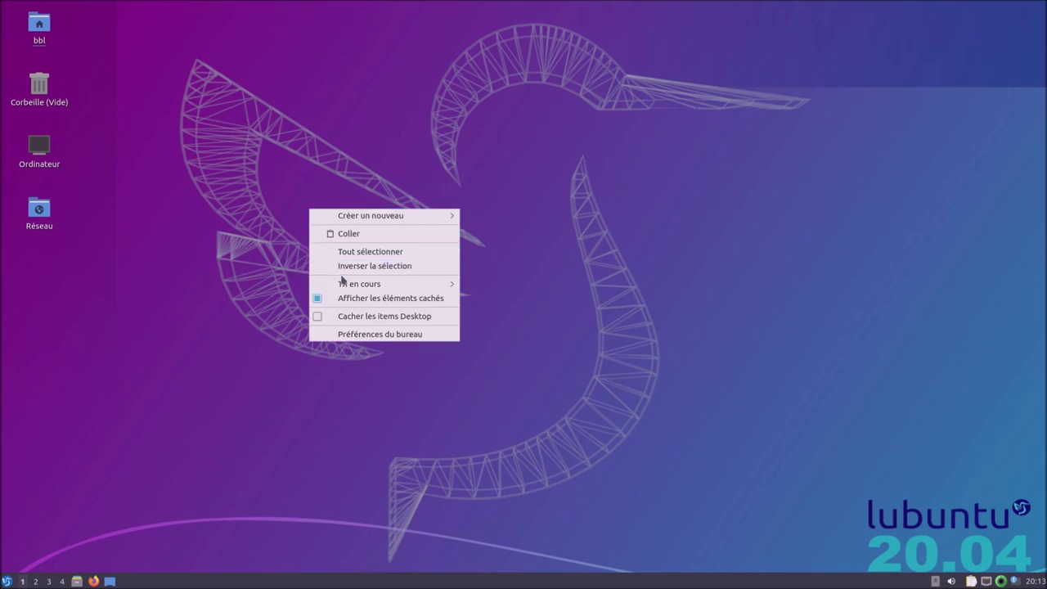
left_click(375, 300)
Hide the desktop items and show them again, twice in a row.
right_click(315, 213)
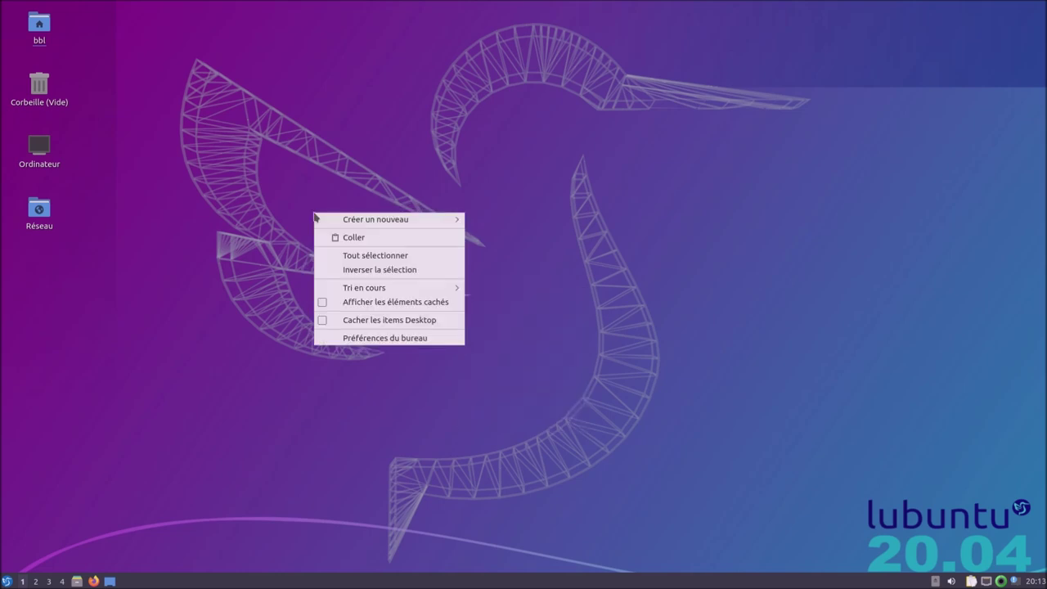
left_click(366, 322)
right_click(318, 220)
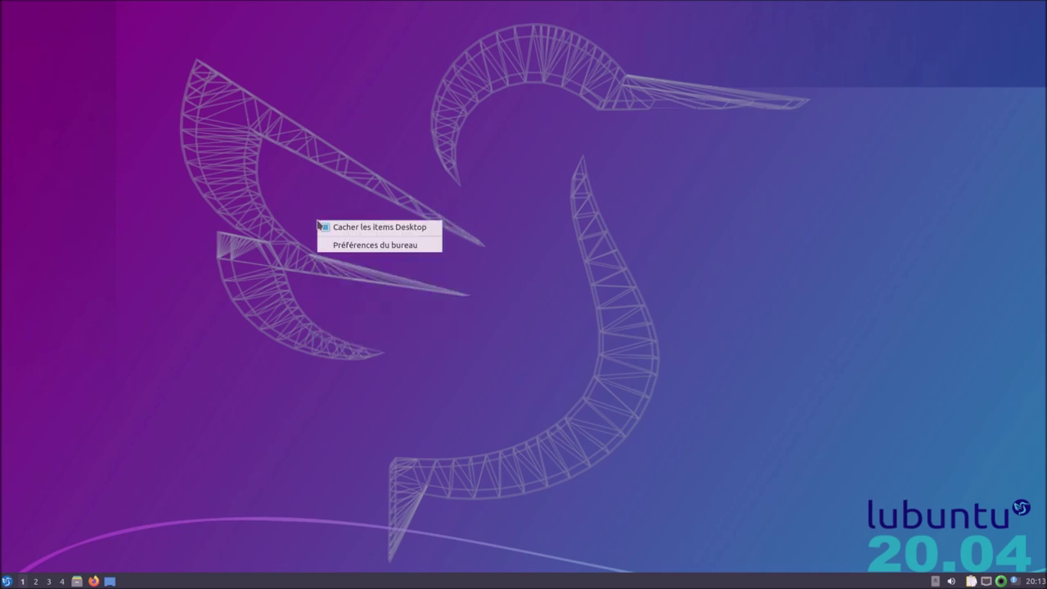
left_click(339, 233)
right_click(321, 227)
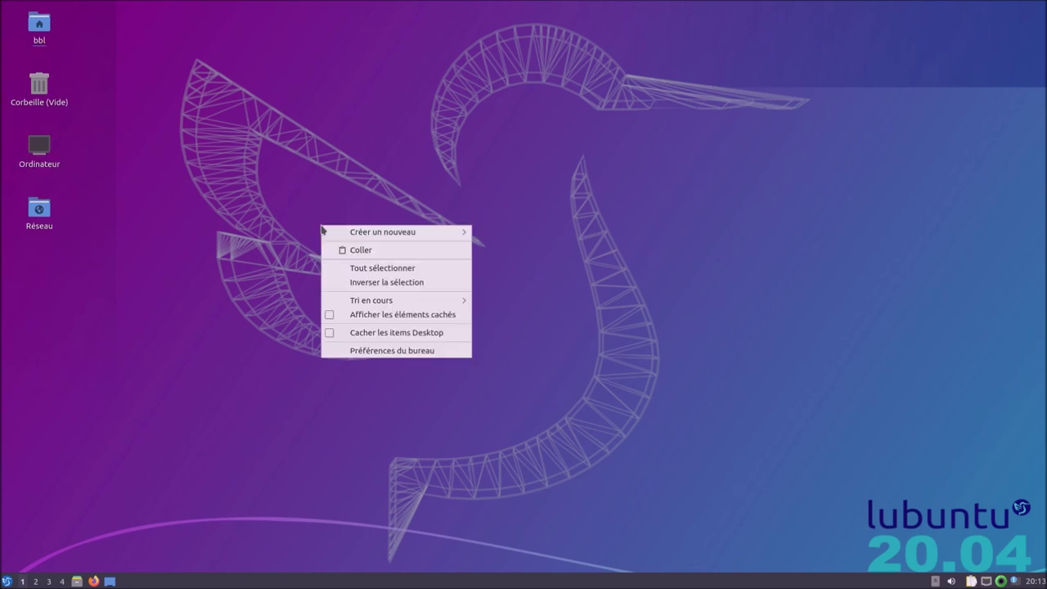
left_click(366, 338)
right_click(303, 153)
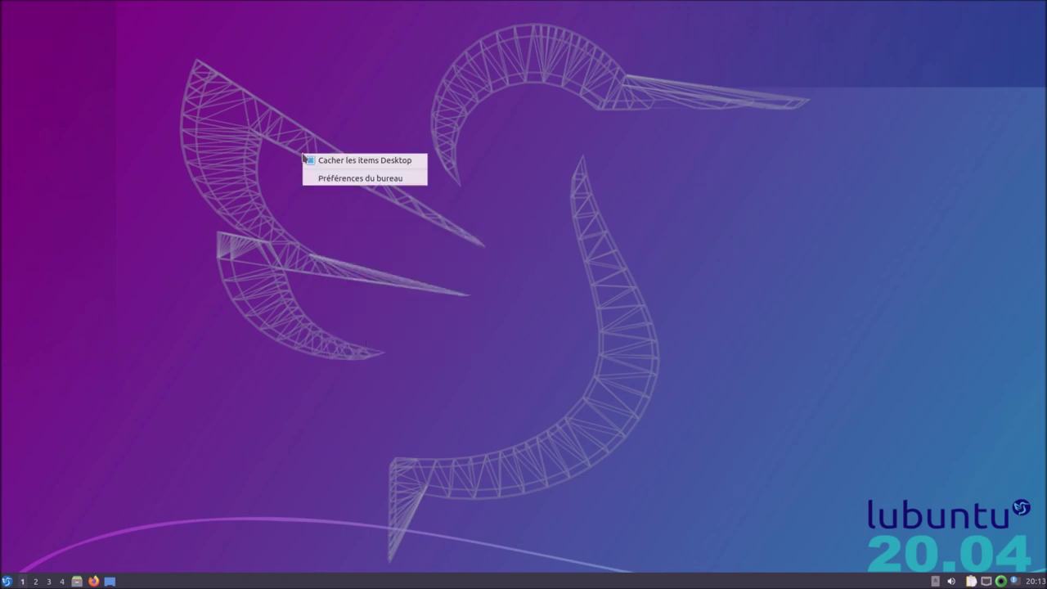
left_click(184, 166)
right_click(367, 133)
right_click(258, 100)
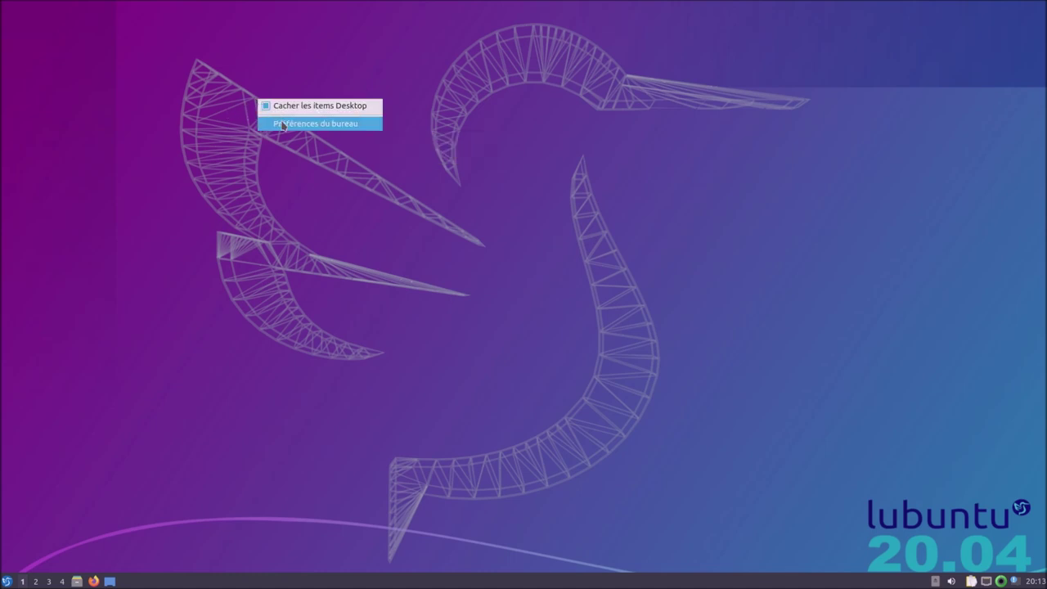
left_click(292, 108)
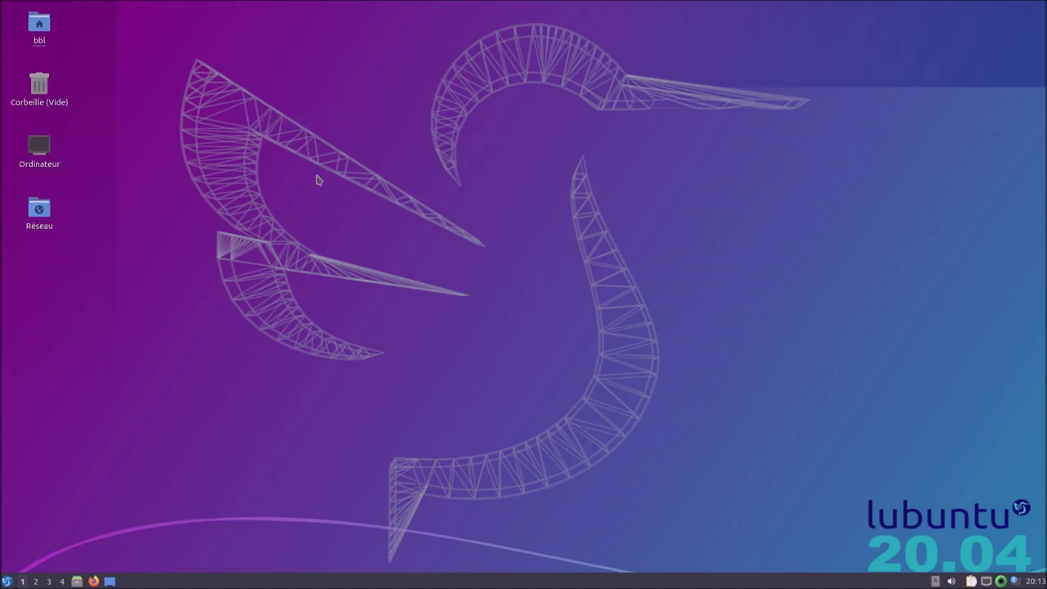
Open the desktop preferences (Préférences du bureau).
right_click(317, 177)
mouse_move(317, 182)
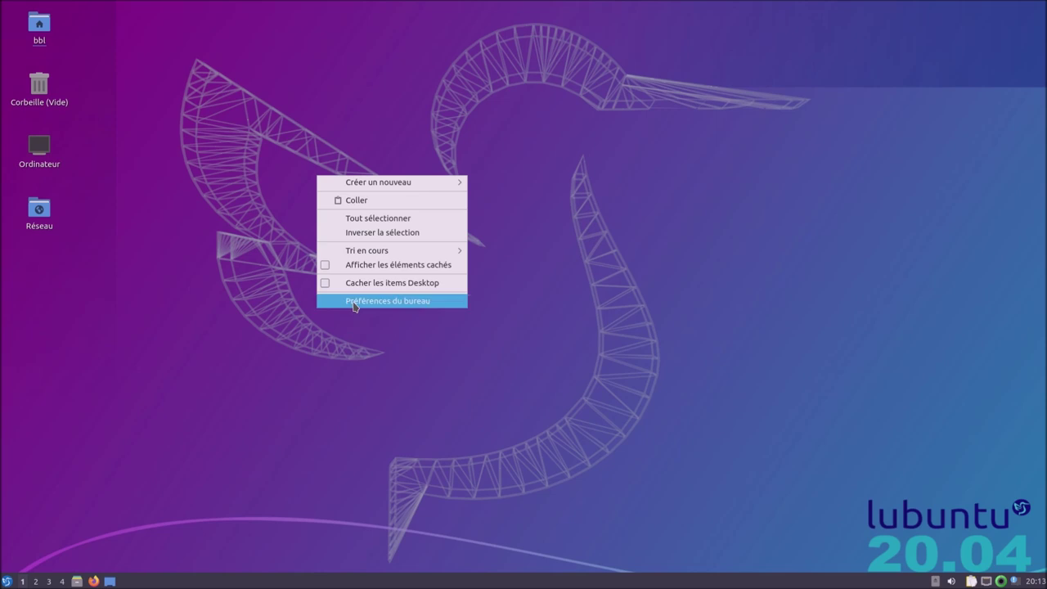
left_click(356, 301)
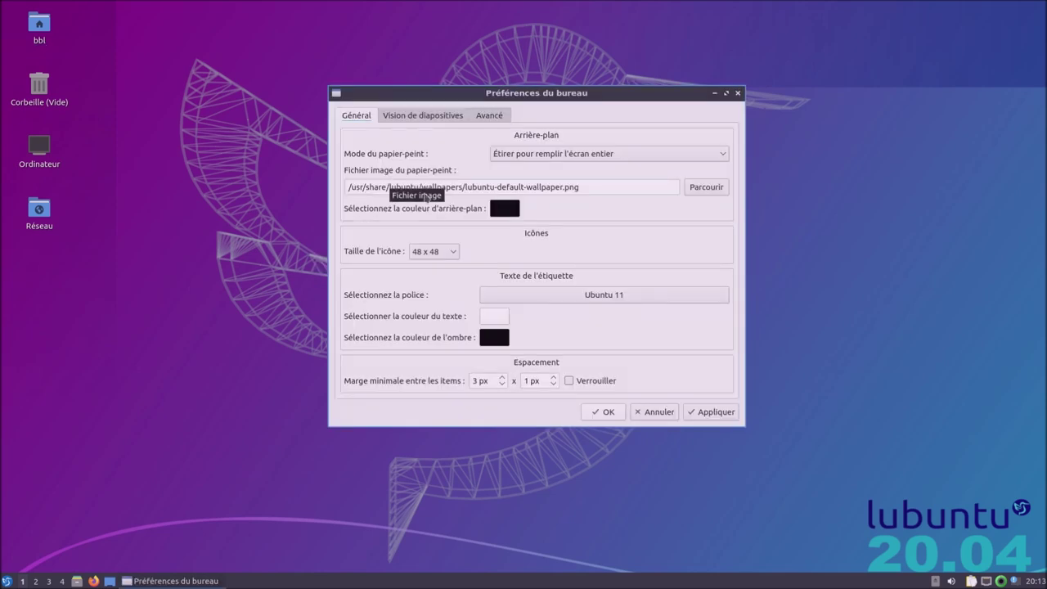
Browse for a new wallpaper image file, starting from the file system root and going into /usr/share.
left_click(724, 190)
left_click_drag(529, 127, 490, 253)
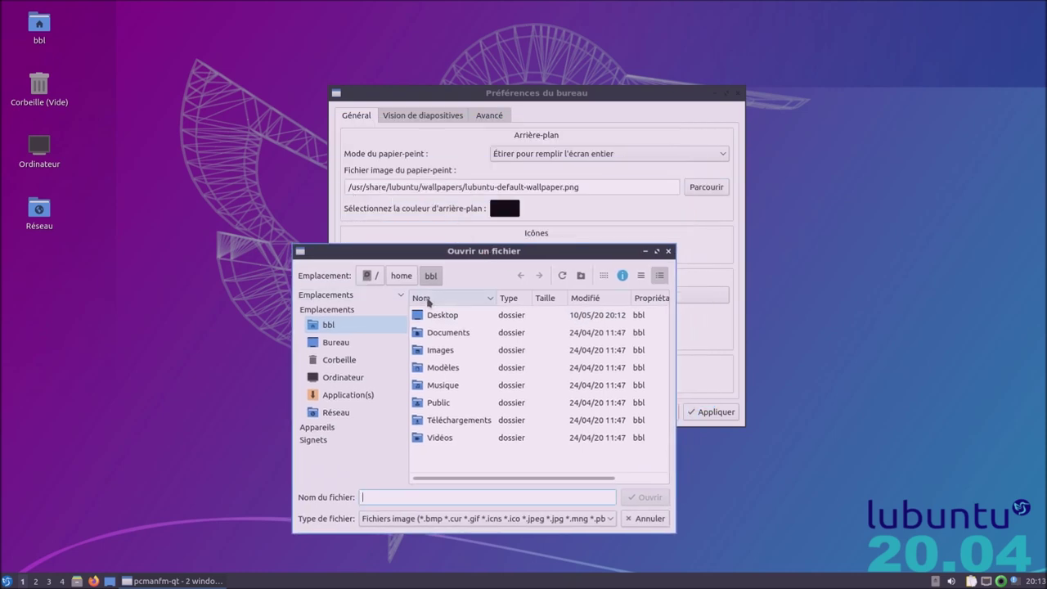
left_click(370, 276)
scroll(459, 363, "down", 5)
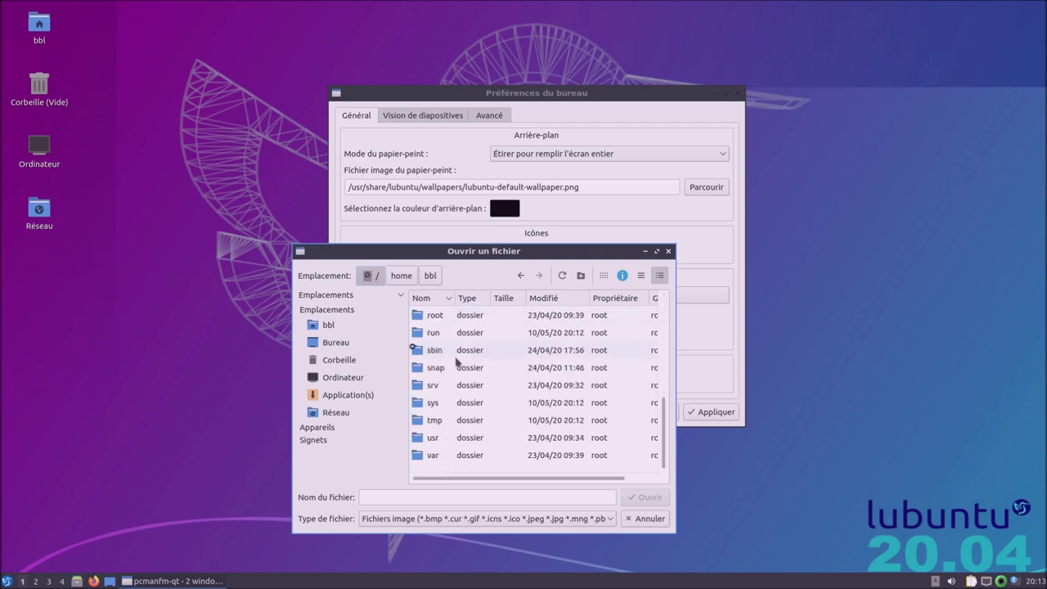
double_click(431, 440)
scroll(449, 414, "down", 1)
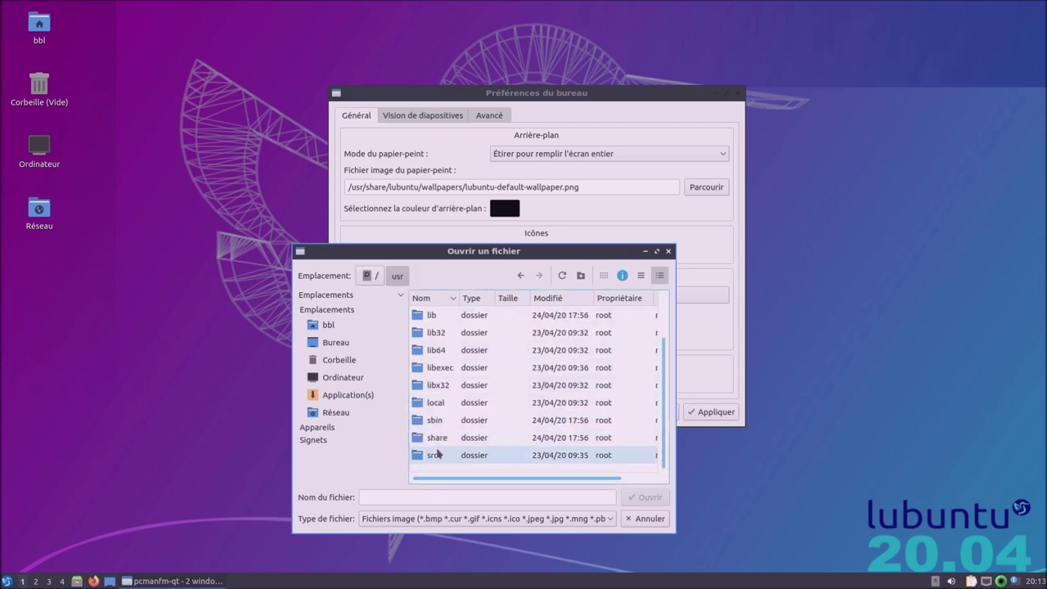
double_click(437, 438)
Open the lubuntu/wallpapers folder inside /usr/share.
scroll(468, 383, "down", 12)
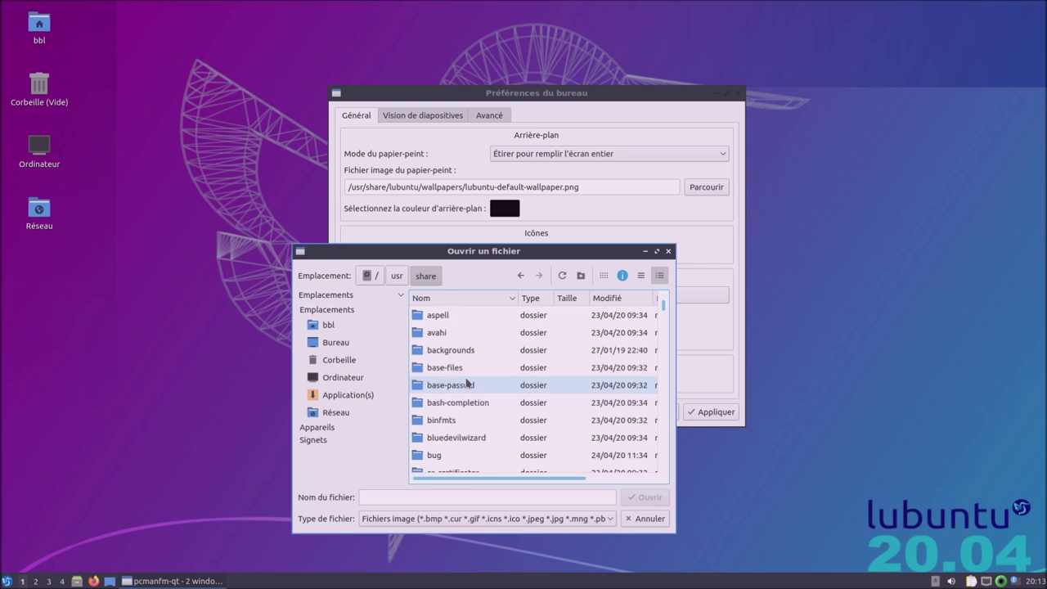
scroll(468, 384, "down", 10)
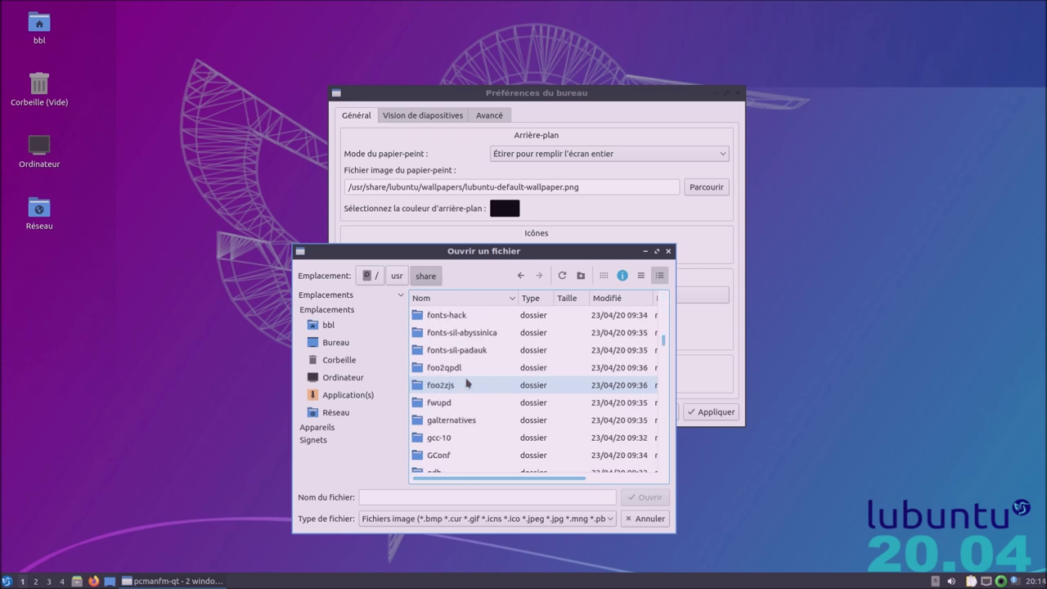
scroll(468, 384, "down", 10)
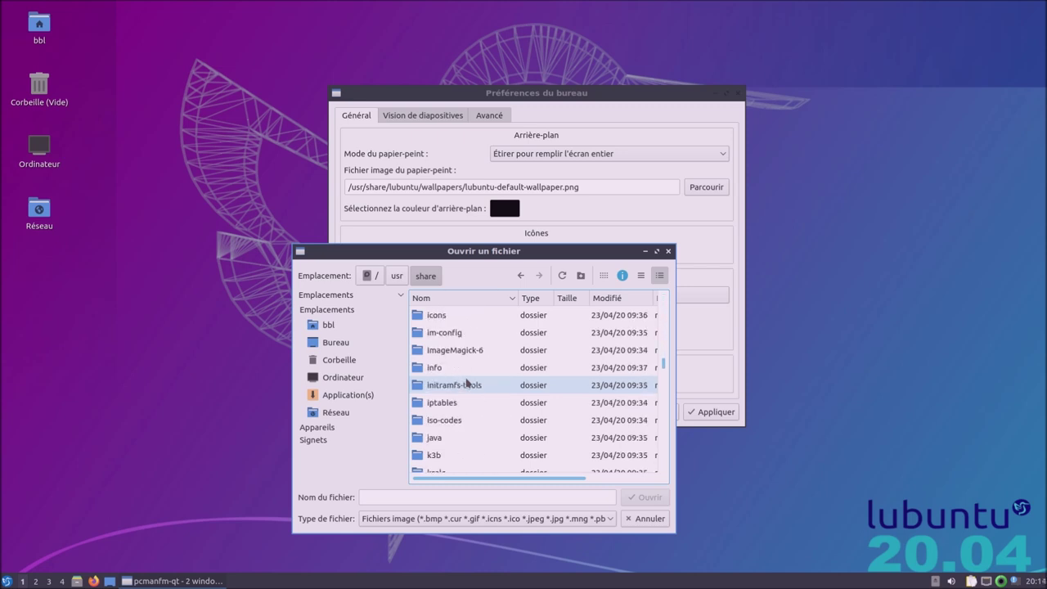
scroll(467, 384, "down", 10)
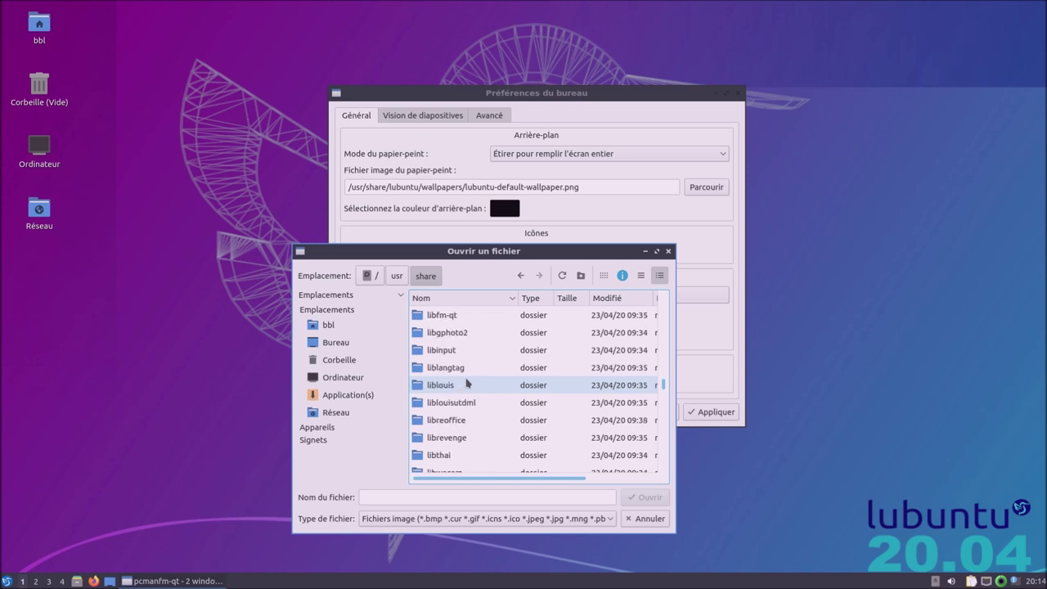
scroll(468, 384, "down", 1)
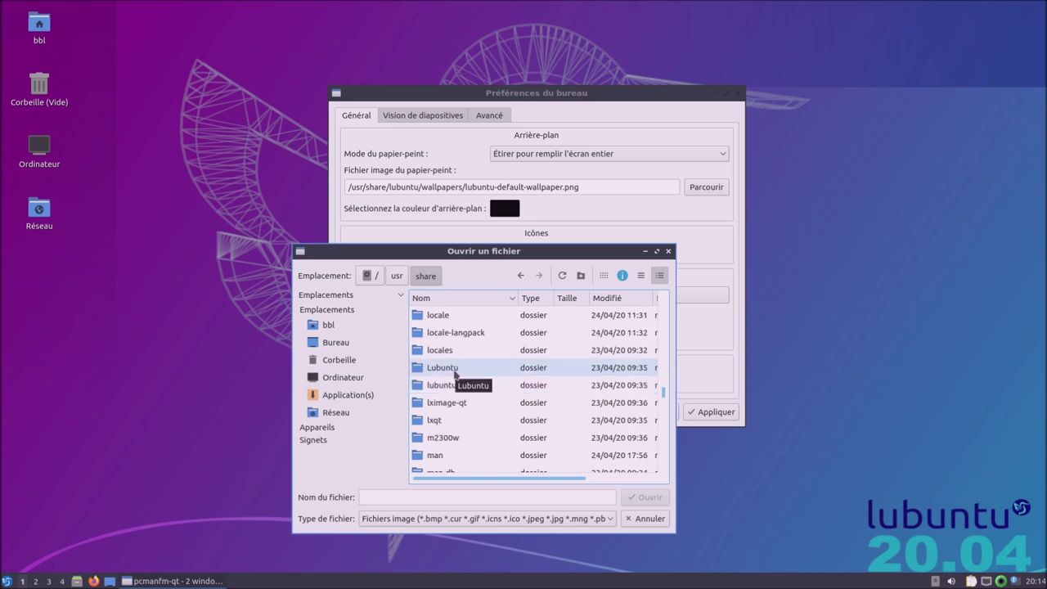
double_click(456, 386)
double_click(454, 350)
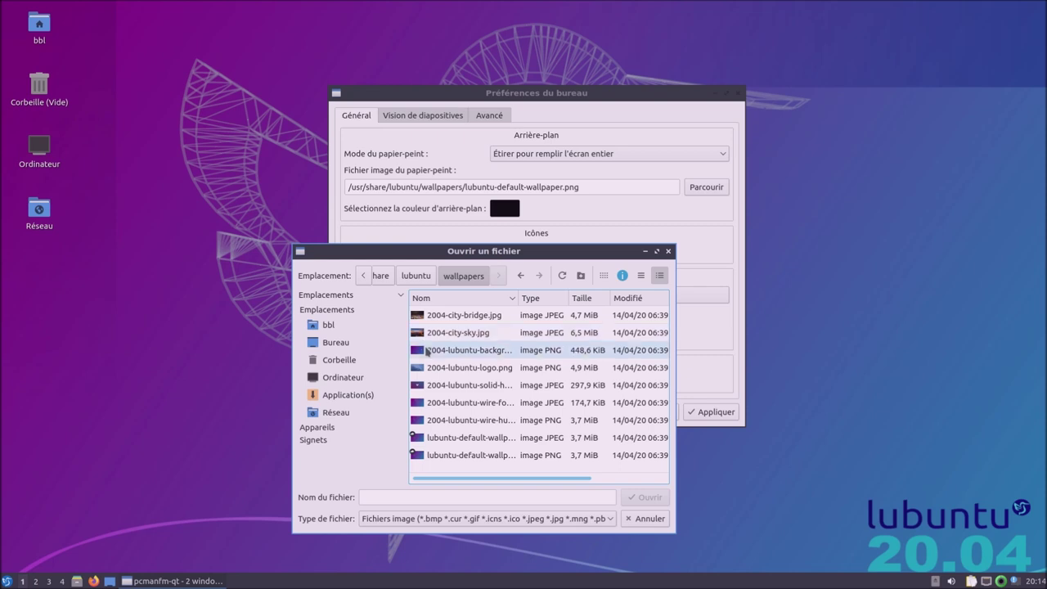
Choose 2004-city-sky.jpg as the wallpaper image and apply it to the desktop.
left_click(453, 339)
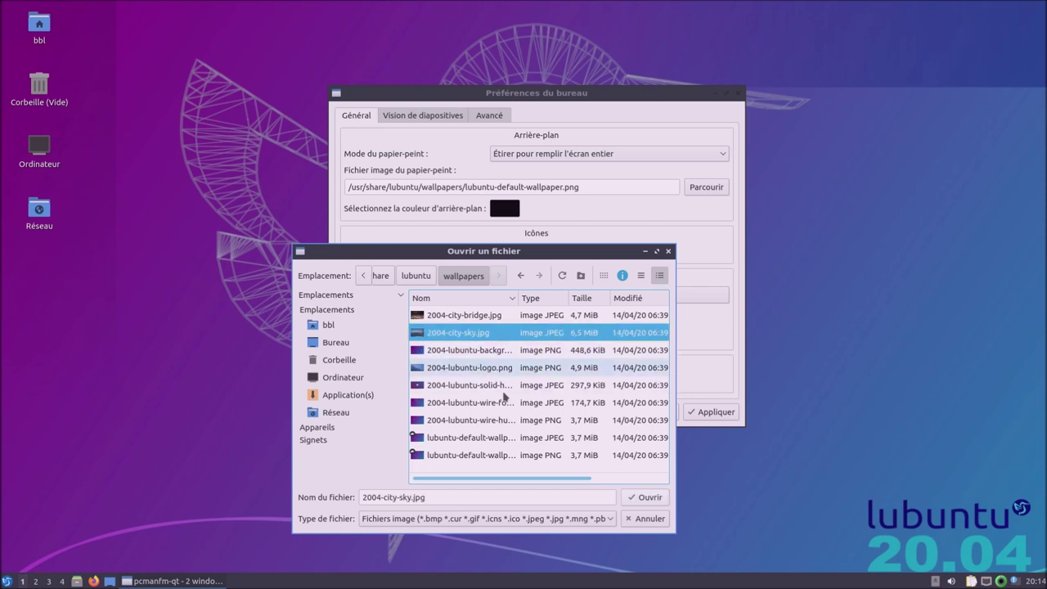
left_click(644, 499)
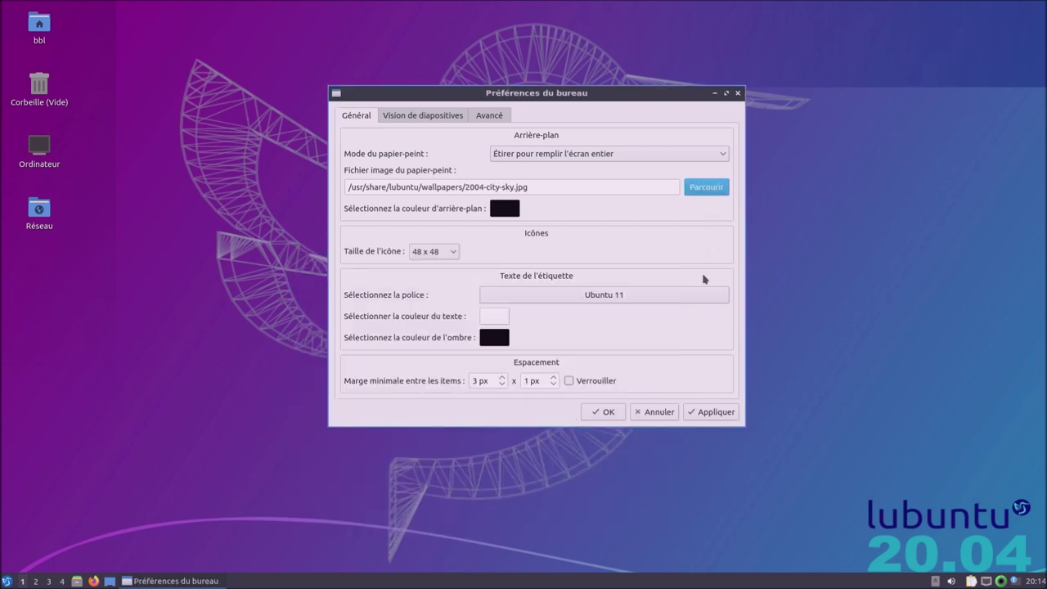
left_click(716, 415)
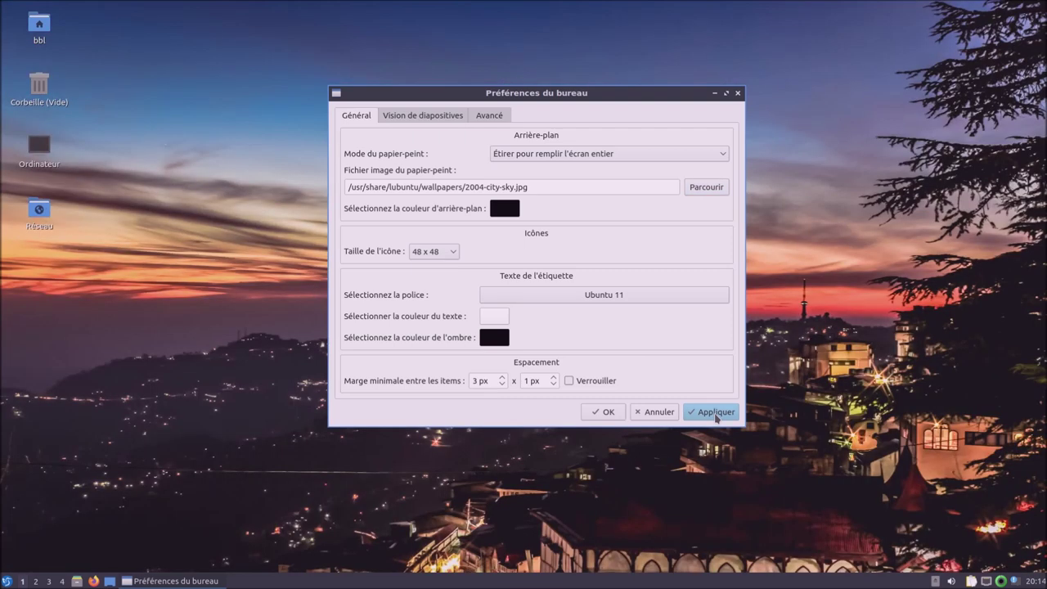
Reselect 2004-city-sky.jpg from the wallpapers folder and apply it again as the desktop background.
left_click(703, 190)
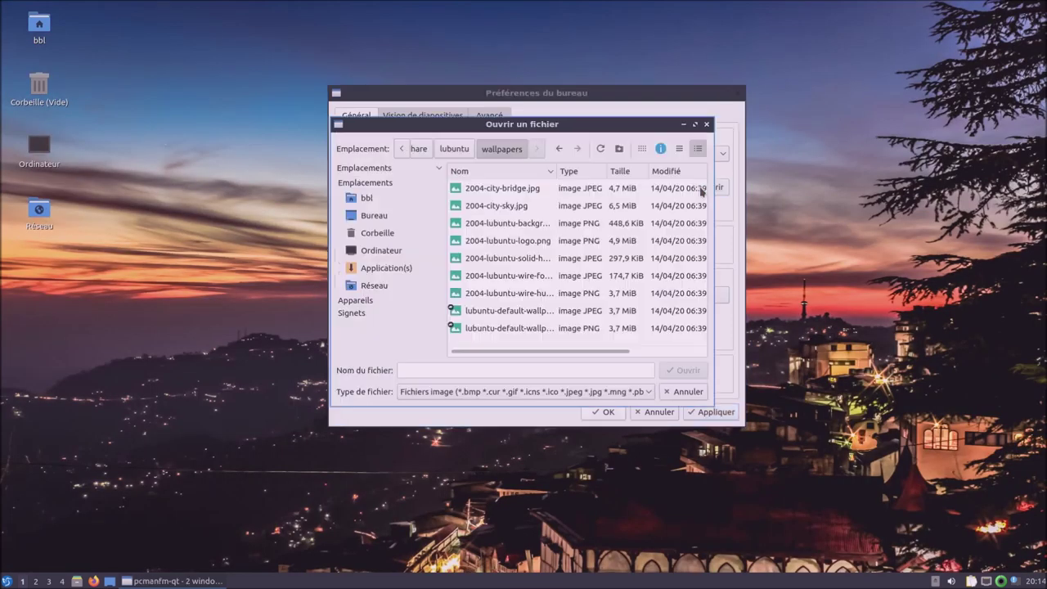
left_click(494, 206)
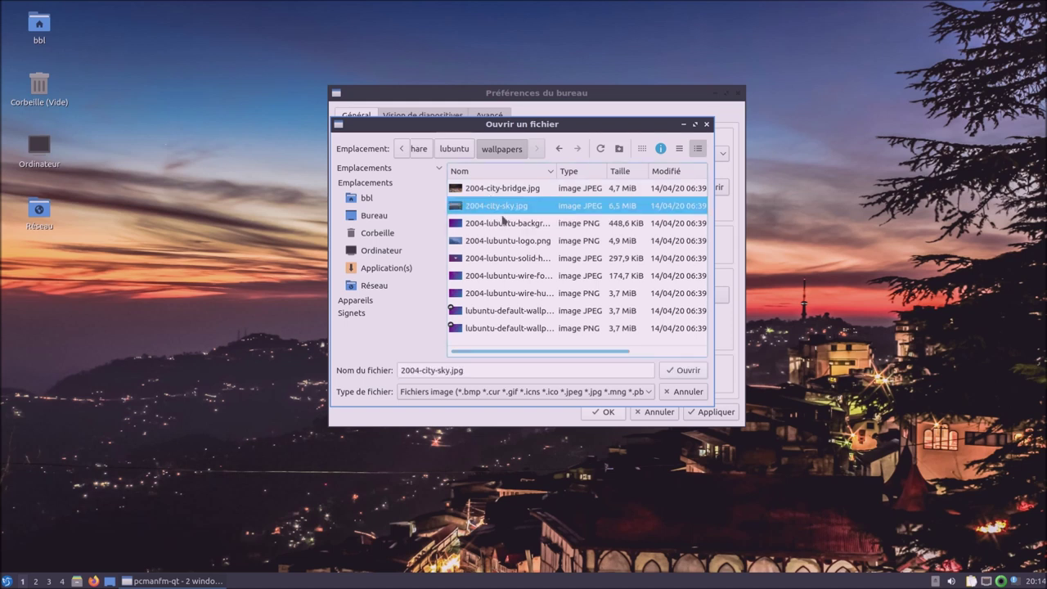
left_click(681, 371)
left_click(709, 414)
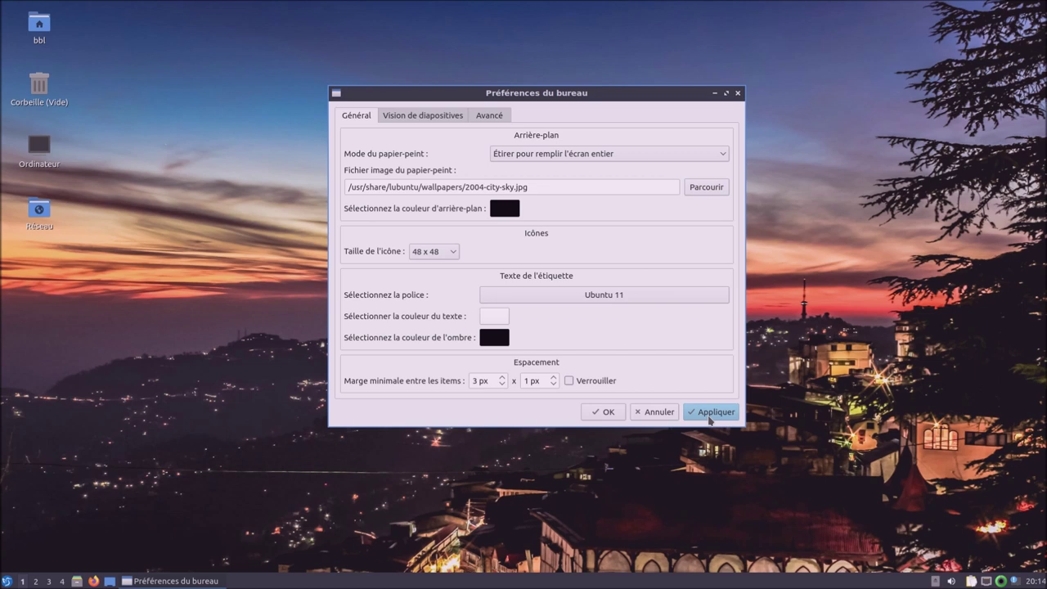
Choose 2004-city-bridge.jpg as the wallpaper image and apply it to the desktop.
left_click(701, 187)
left_click(544, 189)
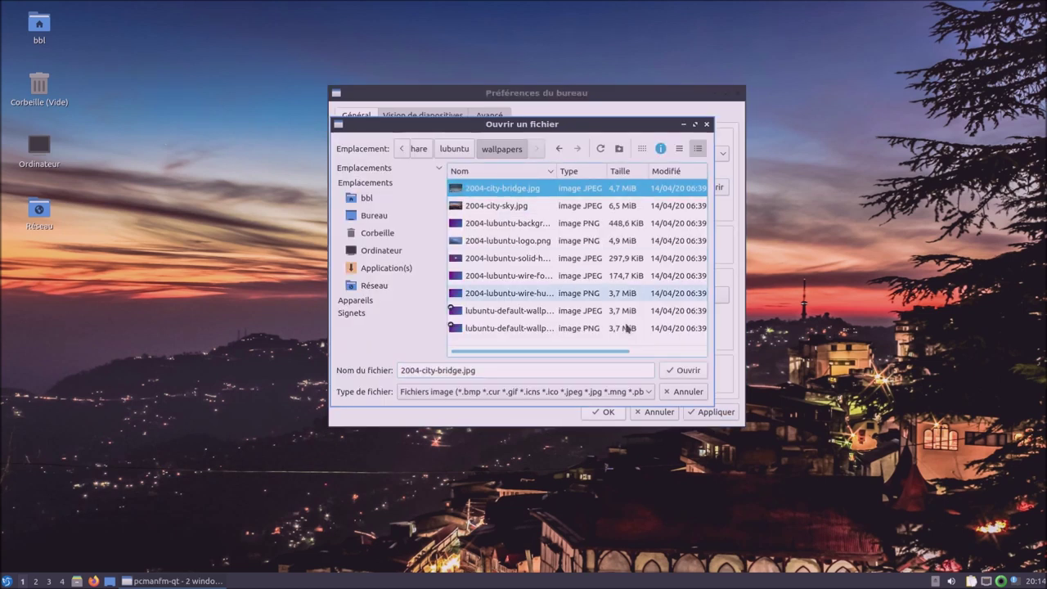
left_click(686, 370)
left_click(705, 411)
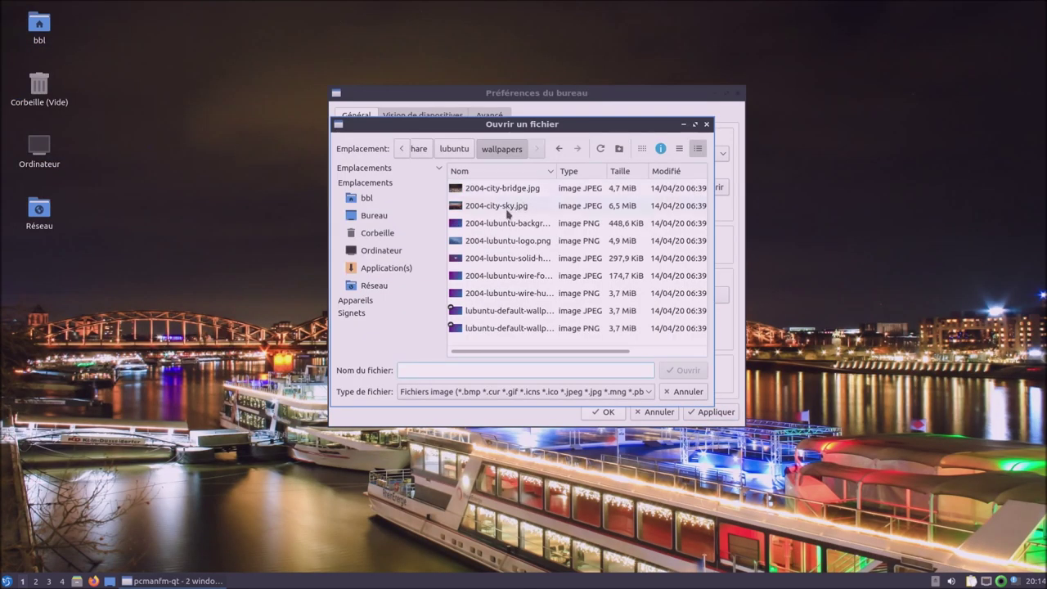
Choose 2004-lubuntu-background.png from the wallpapers folder and apply it as the desktop background.
left_click(504, 223)
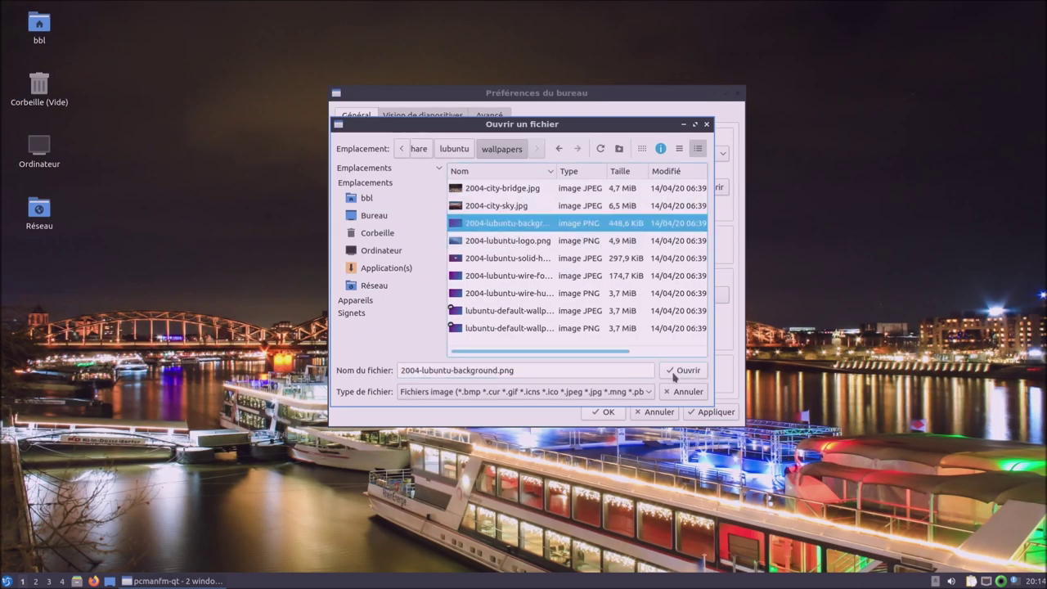
left_click(683, 370)
left_click(711, 414)
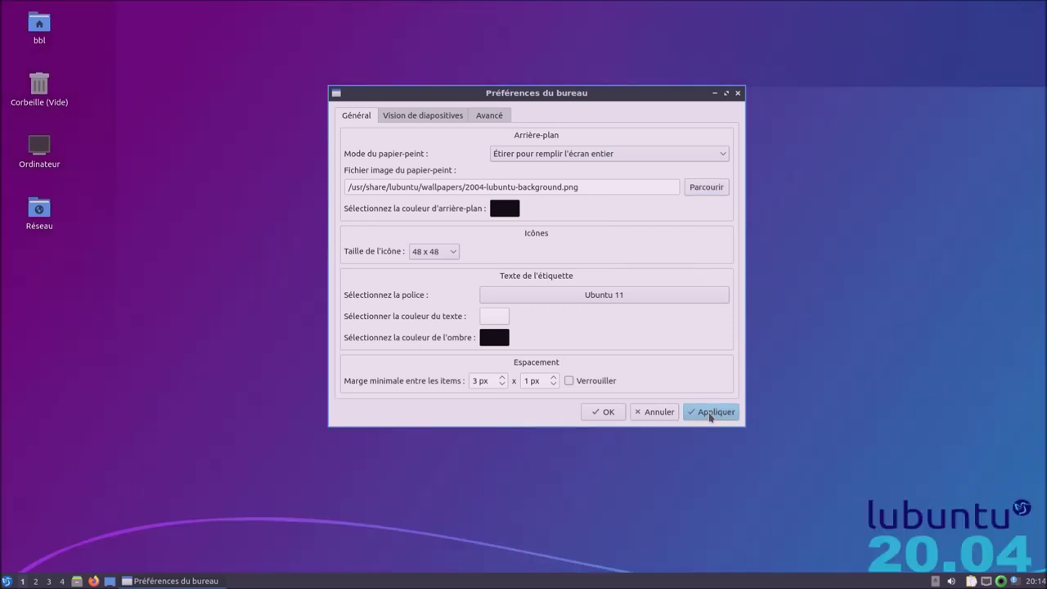
Set 2004-lubuntu-solid-humming.jpeg from the wallpapers folder as the desktop wallpaper and apply the change.
left_click(706, 188)
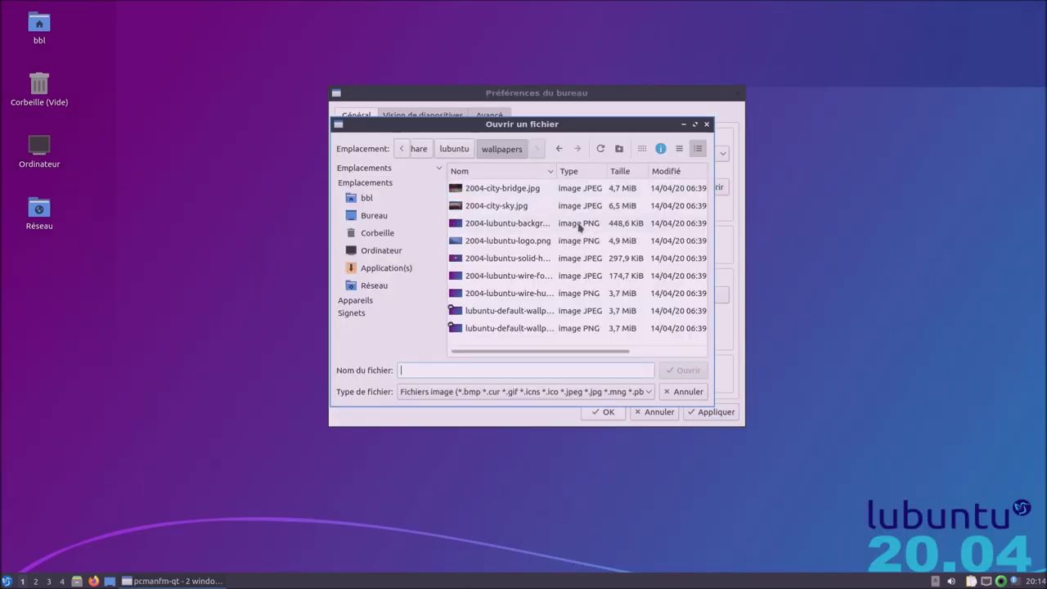
left_click(480, 260)
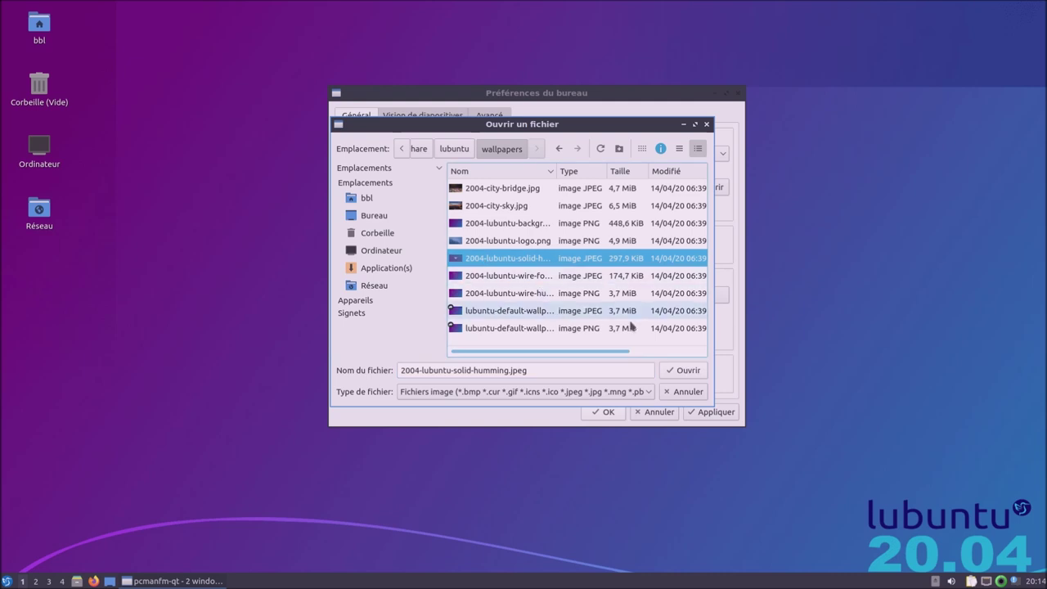
left_click(680, 370)
left_click(717, 413)
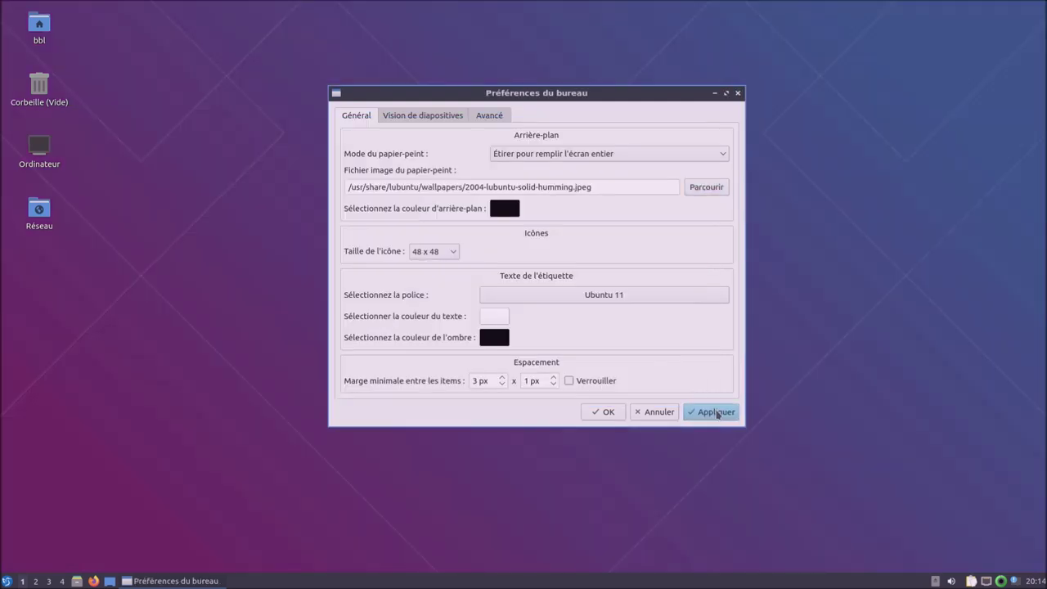
Reposition the preferences window, check the slideshow options and open the advanced desktop preferences.
left_click_drag(571, 92, 624, 131)
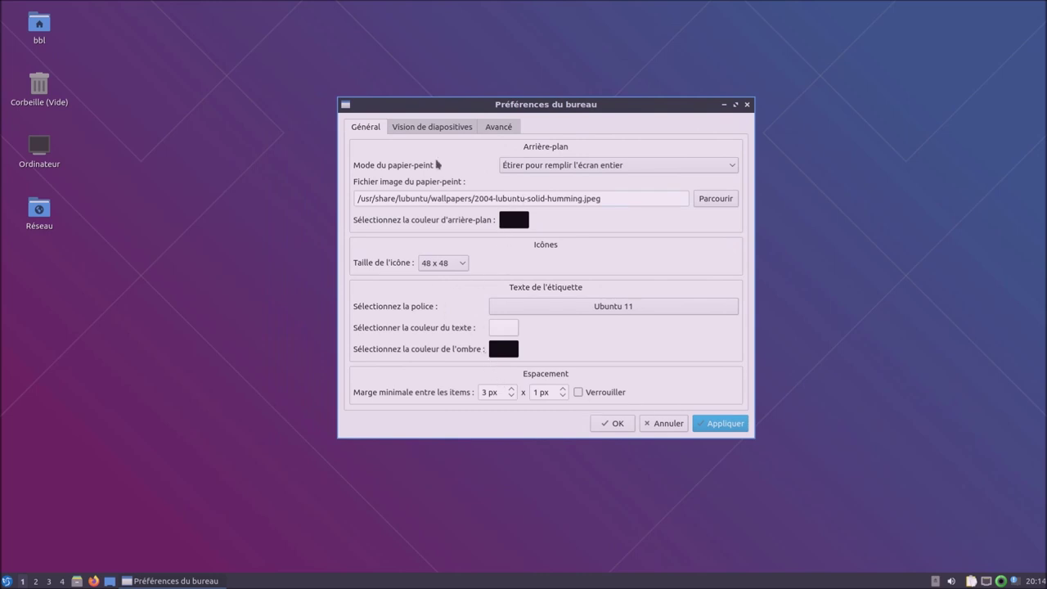
left_click(438, 133)
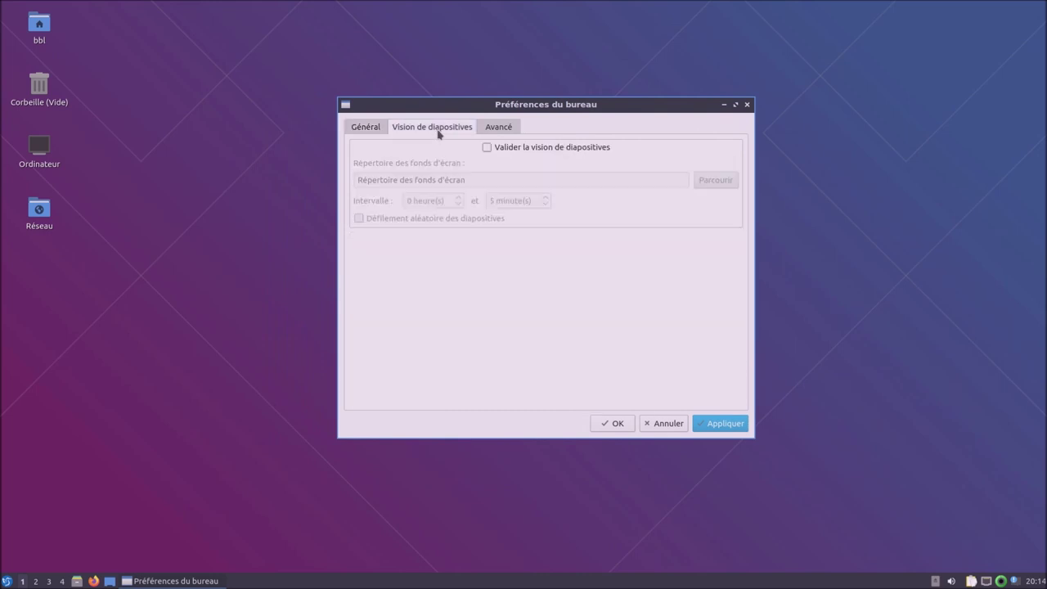
left_click(495, 128)
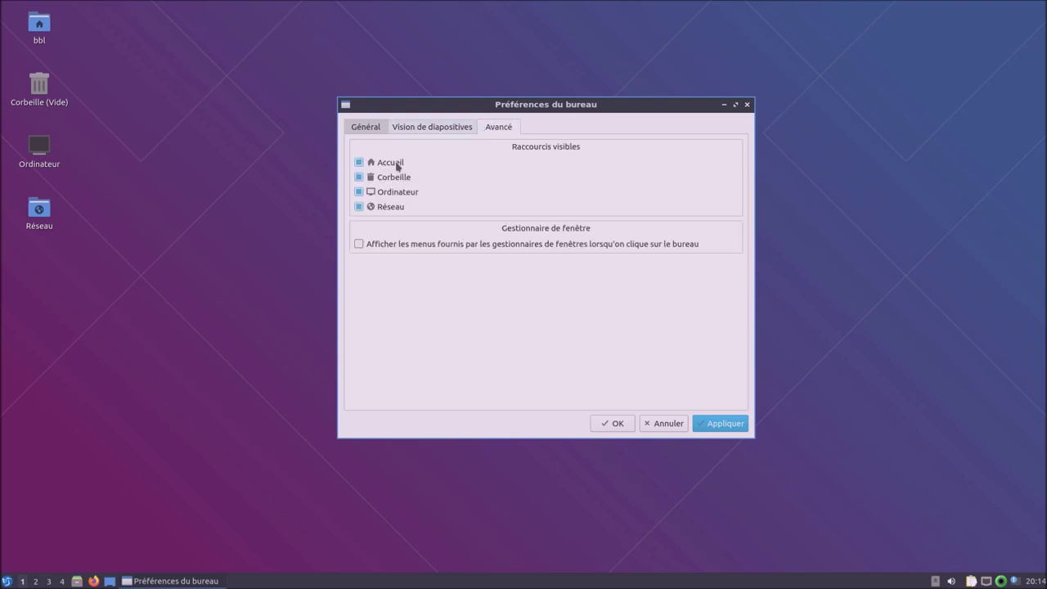
Hide the Accueil, Corbeille, Ordinateur and Réseau shortcuts from the desktop and apply the change.
left_click(392, 166)
left_click(383, 177)
left_click(392, 193)
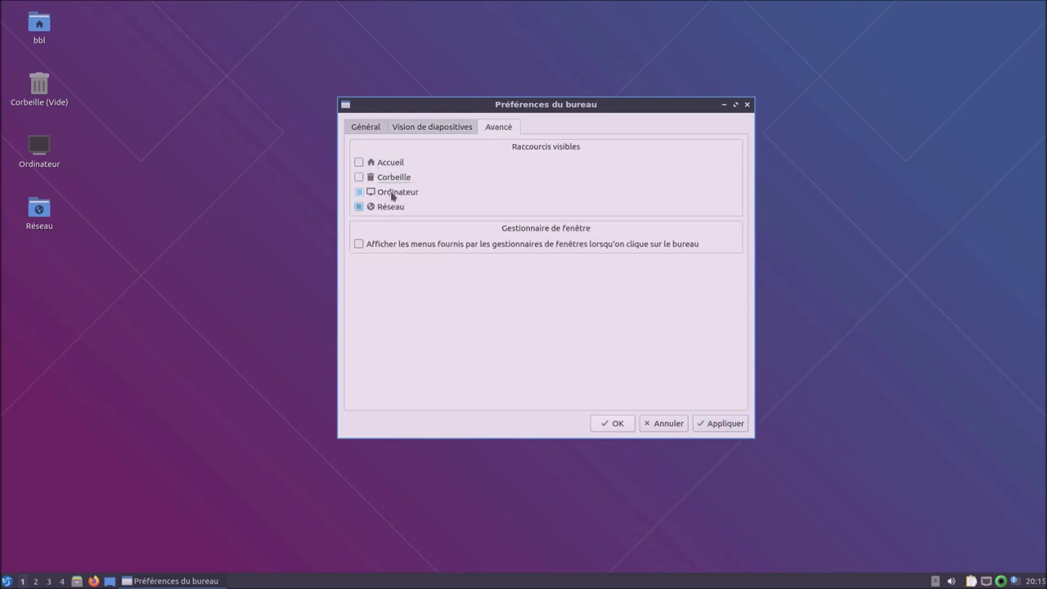
left_click(383, 206)
left_click(710, 422)
Examine the standard context menu of the desktop and close it without choosing an entry.
right_click(242, 238)
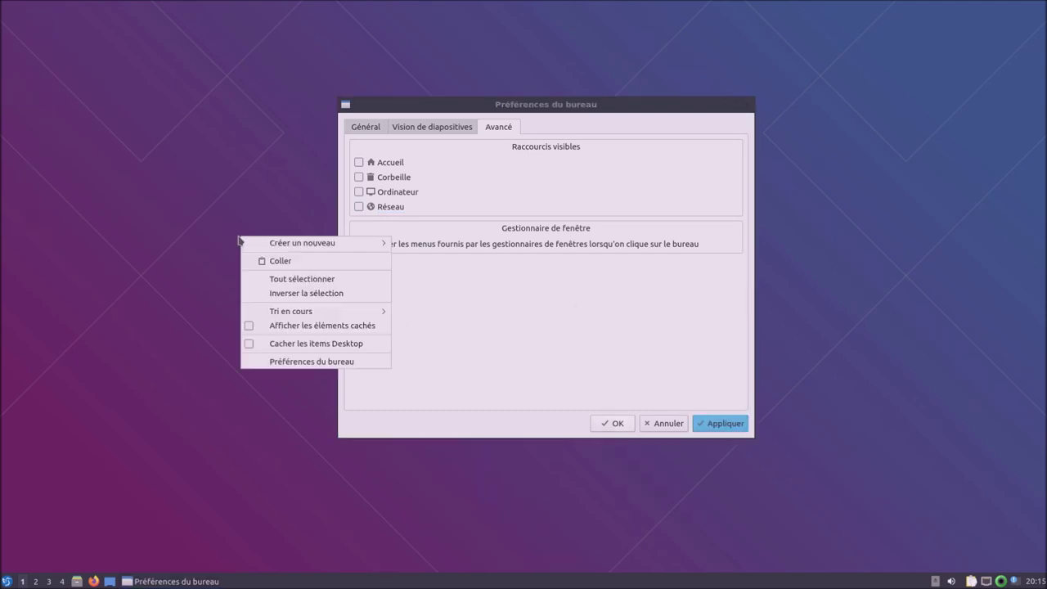
left_click(122, 176)
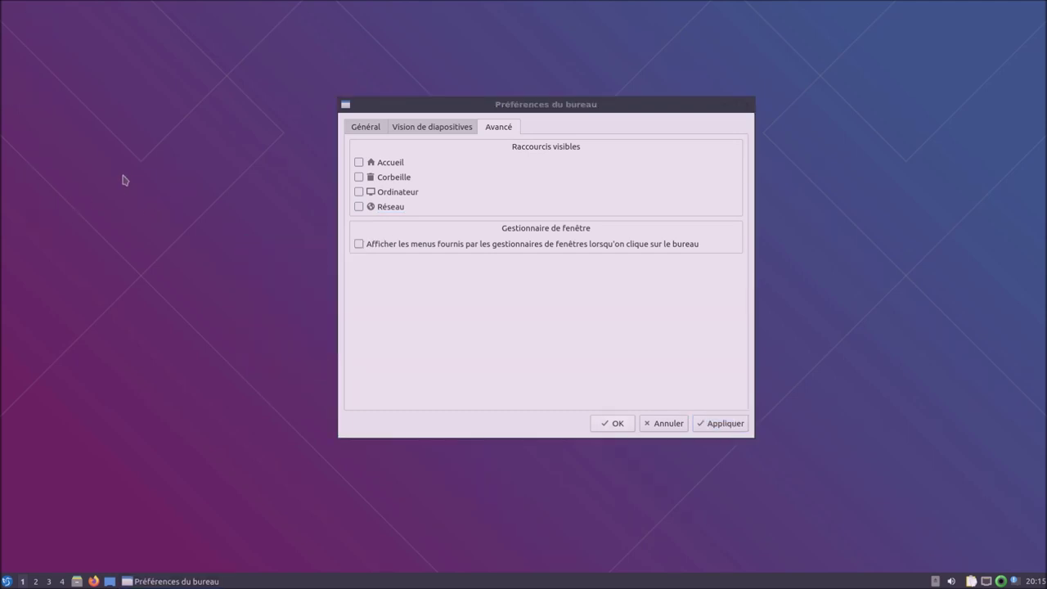
right_click(86, 146)
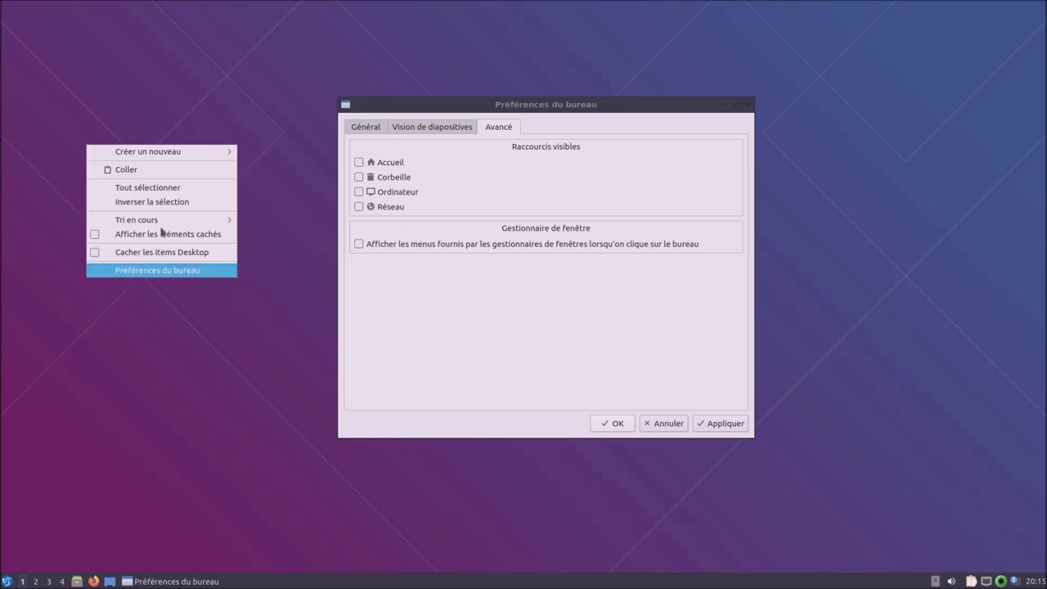
left_click(162, 376)
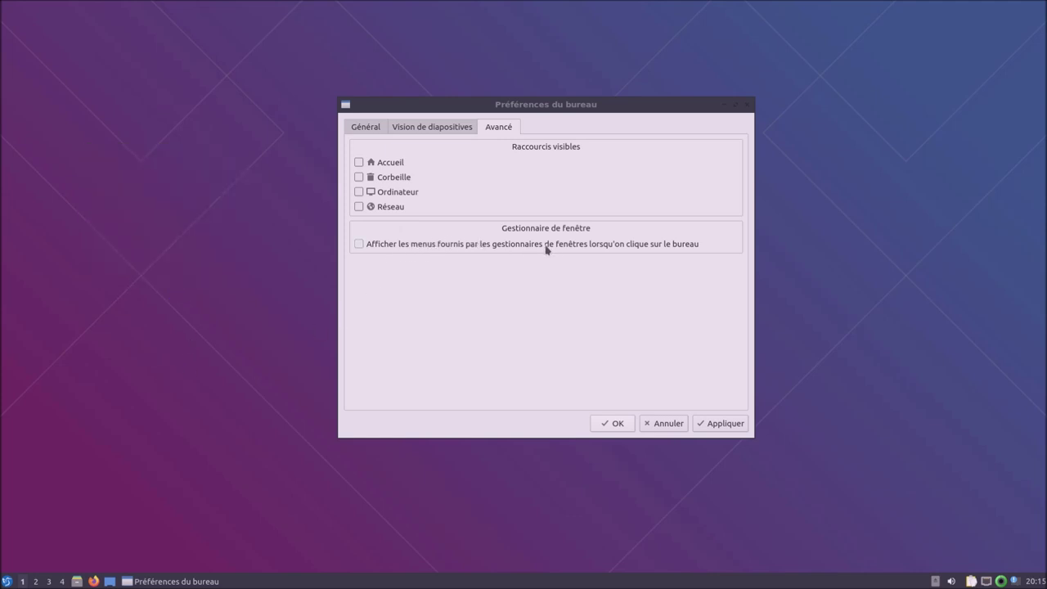
Enable showing the window manager's menus on the desktop (Afficher les menus fournis par les gestionnaires de fenêtres) and apply it.
left_click(461, 246)
left_click(461, 247)
left_click(731, 425)
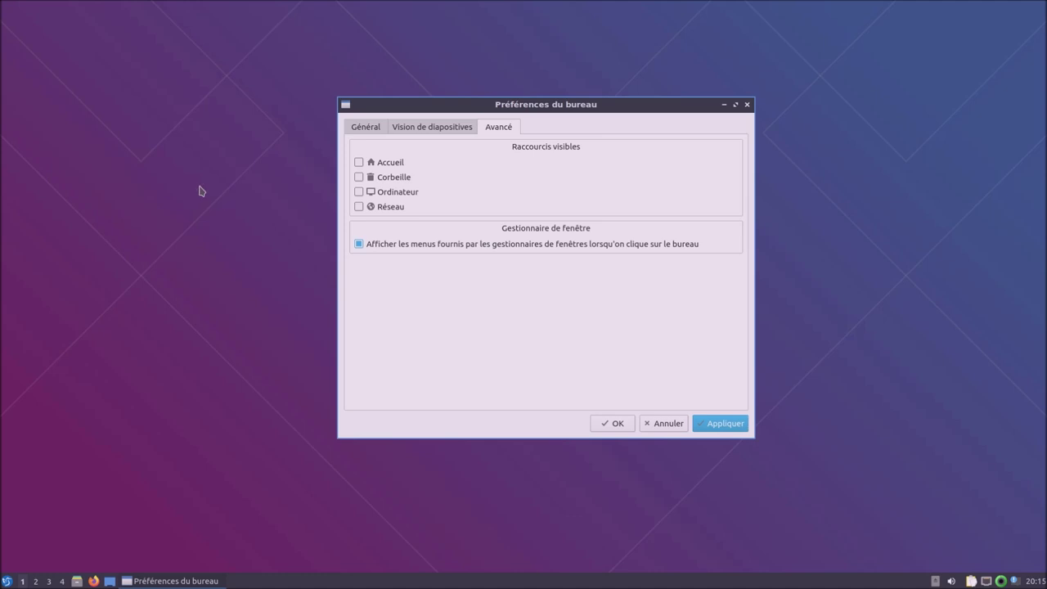
Examine the window manager's desktop menu with its shortcuts and application categories, and close it.
right_click(200, 191)
left_click(202, 357)
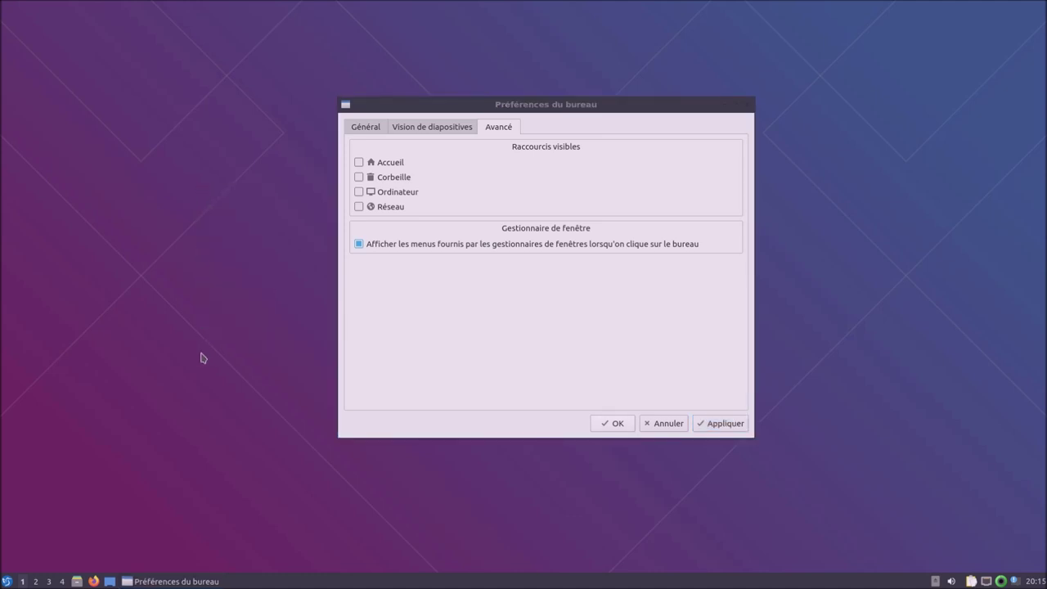
right_click(126, 233)
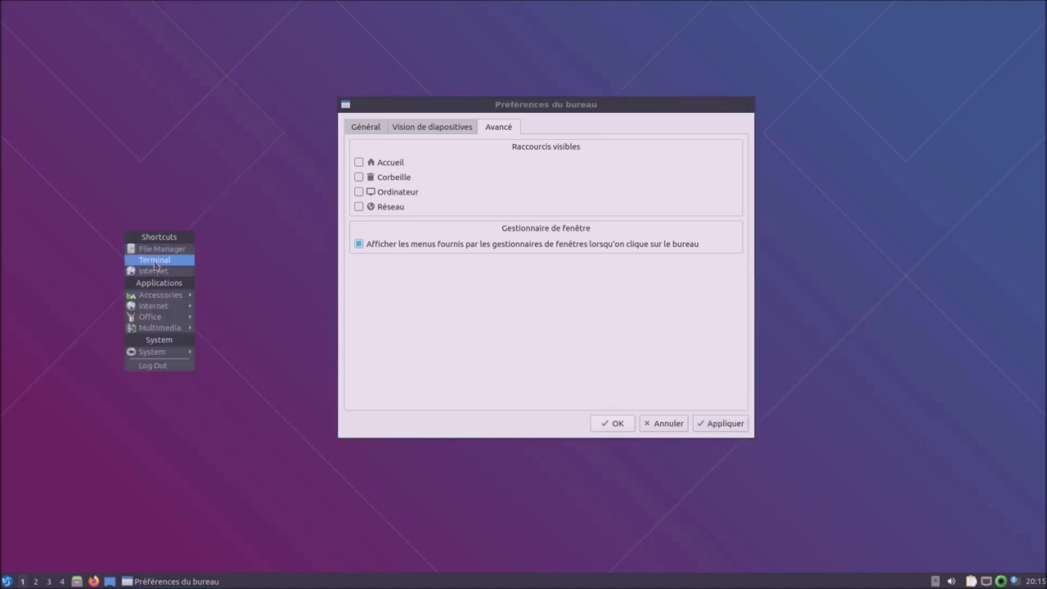
left_click(265, 232)
Disable the window manager menus on the desktop, recheck the context menu and close the desktop preferences with the changes saved.
left_click(398, 244)
left_click(726, 423)
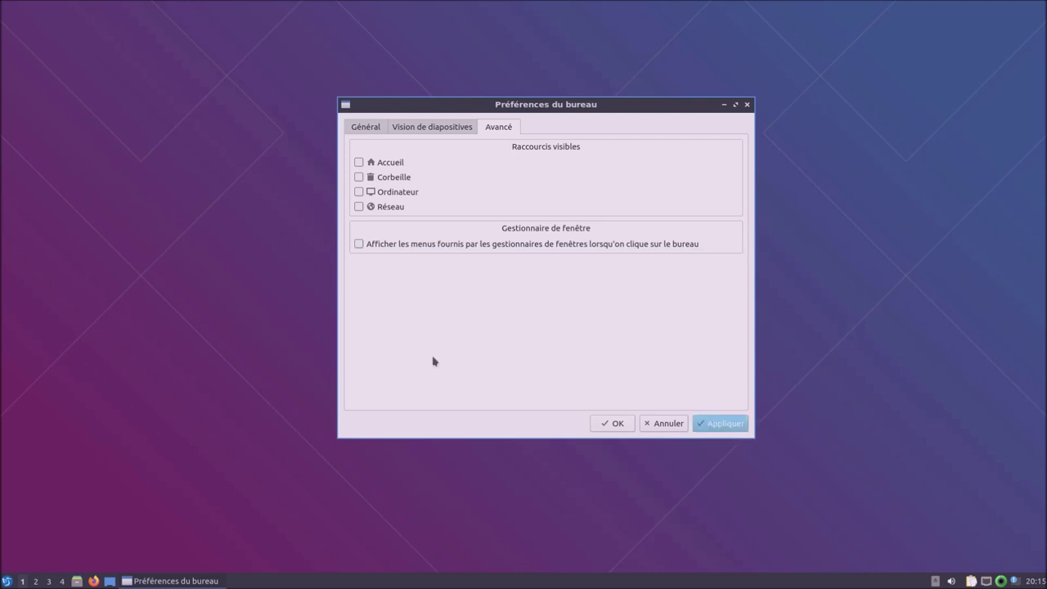
right_click(222, 295)
left_click(193, 244)
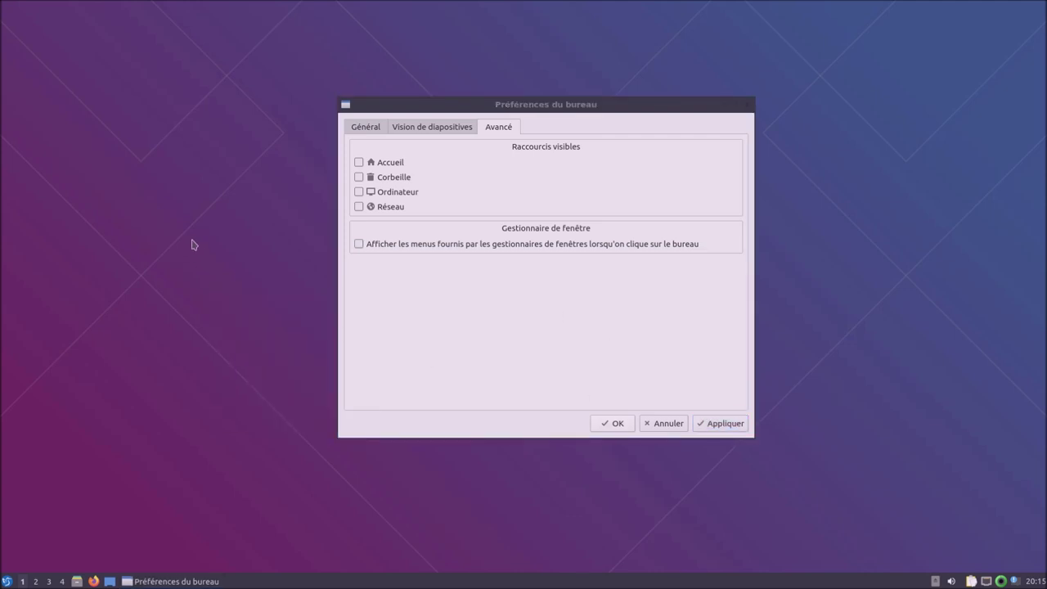
left_click(615, 424)
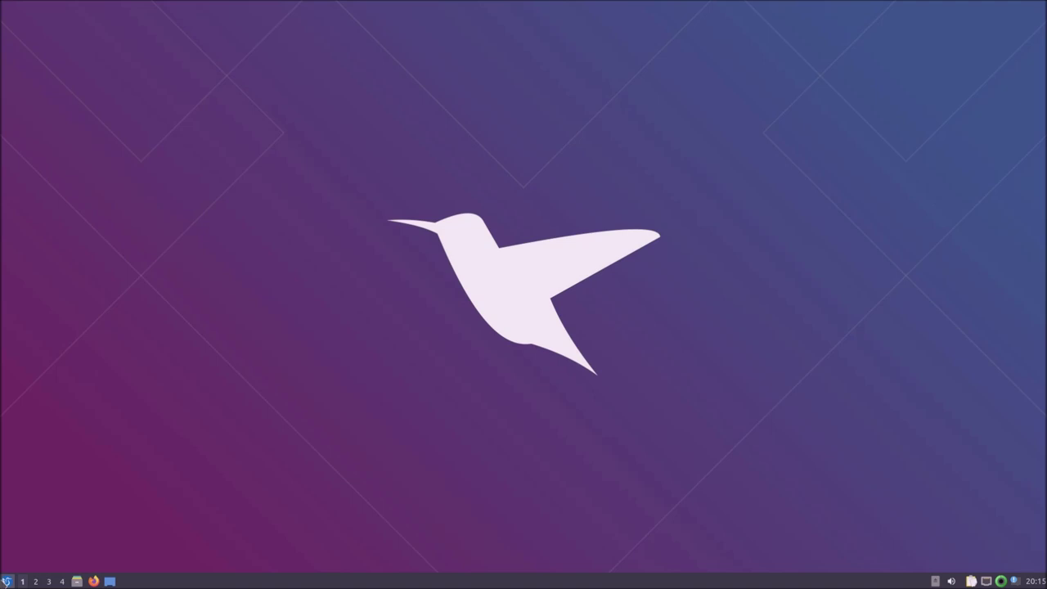
Look over the main applications menu and cycle through the four virtual desktops.
left_click(7, 581)
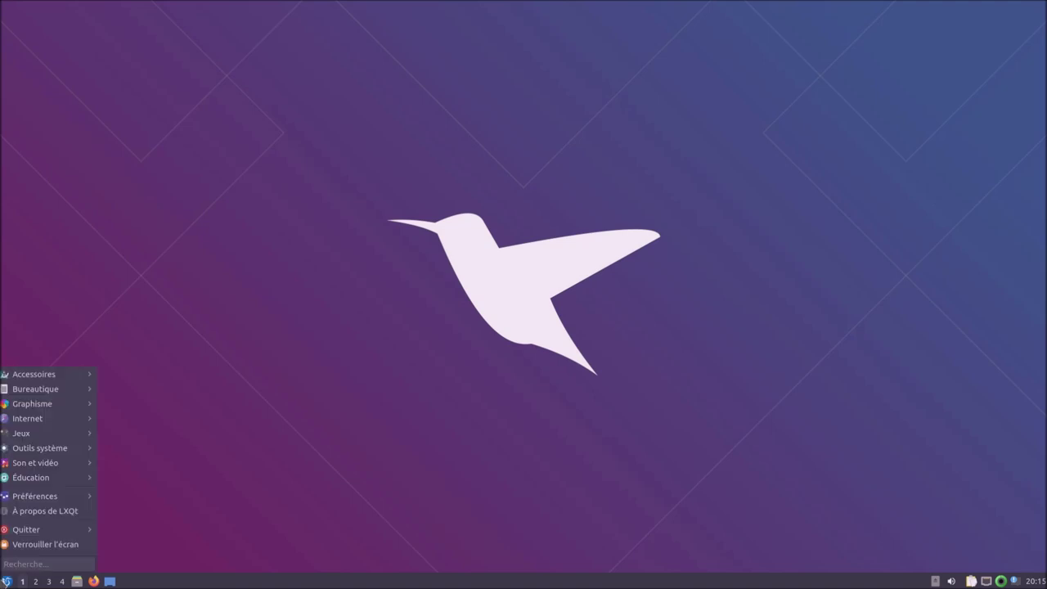
left_click(288, 458)
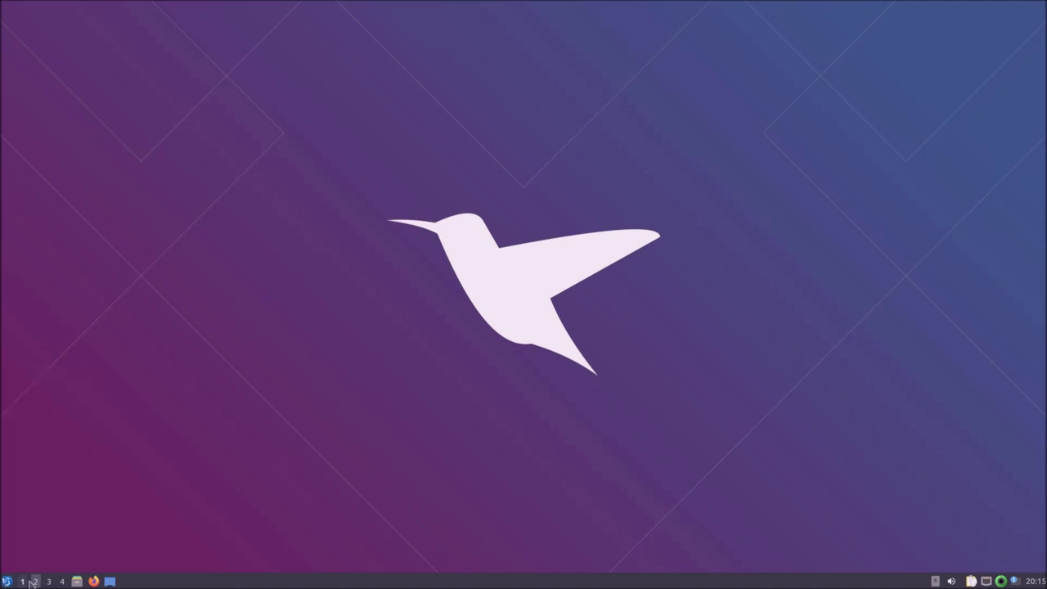
scroll(35, 582, "down", 3)
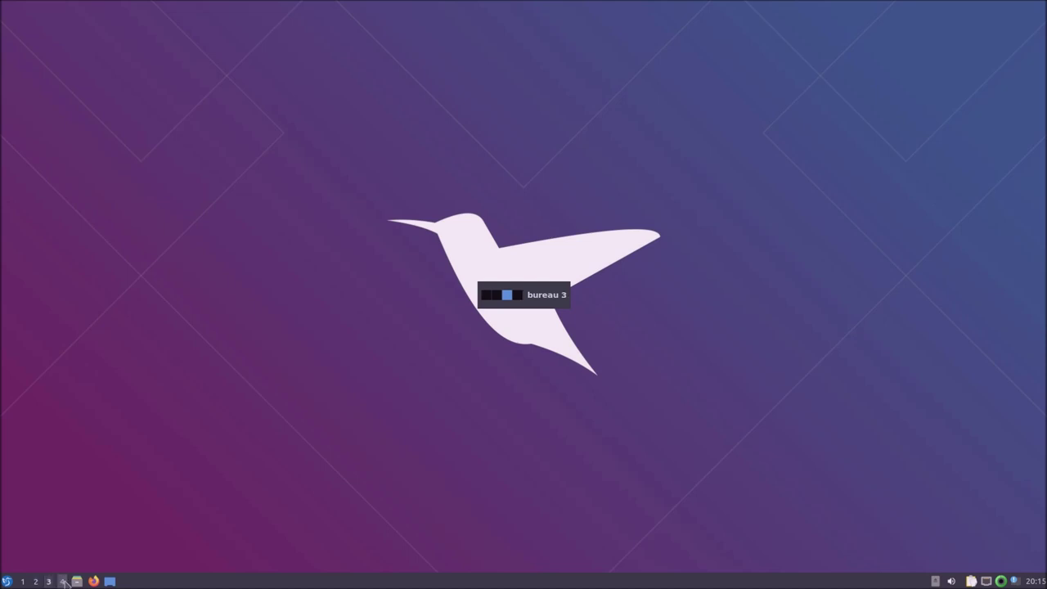
scroll(30, 585, "down", 1)
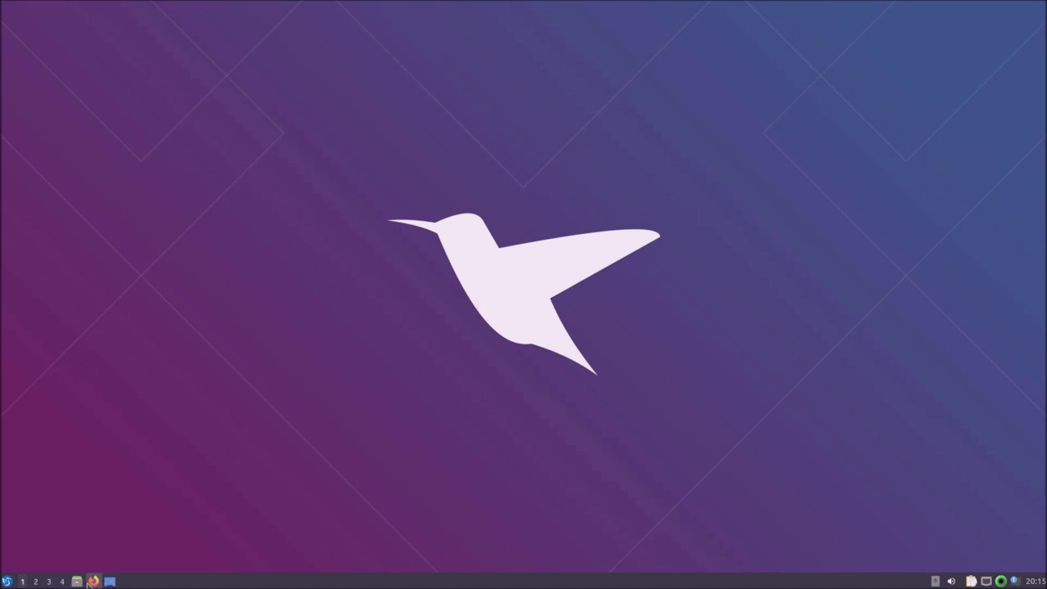
Open the PCManFM-Qt file manager, view its About information (À propos) and close that dialog.
left_click(76, 582)
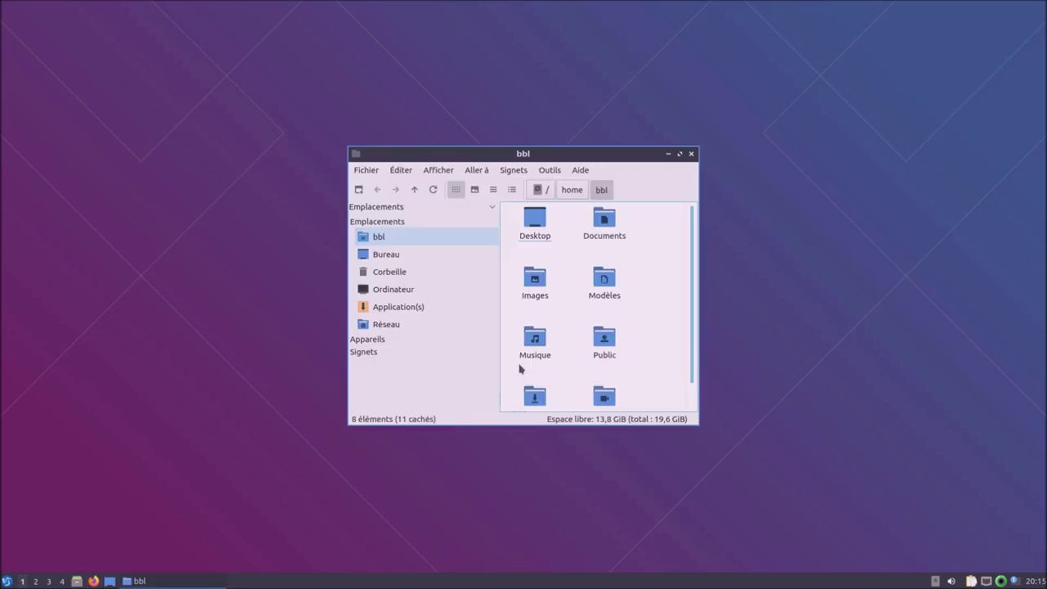
left_click(582, 171)
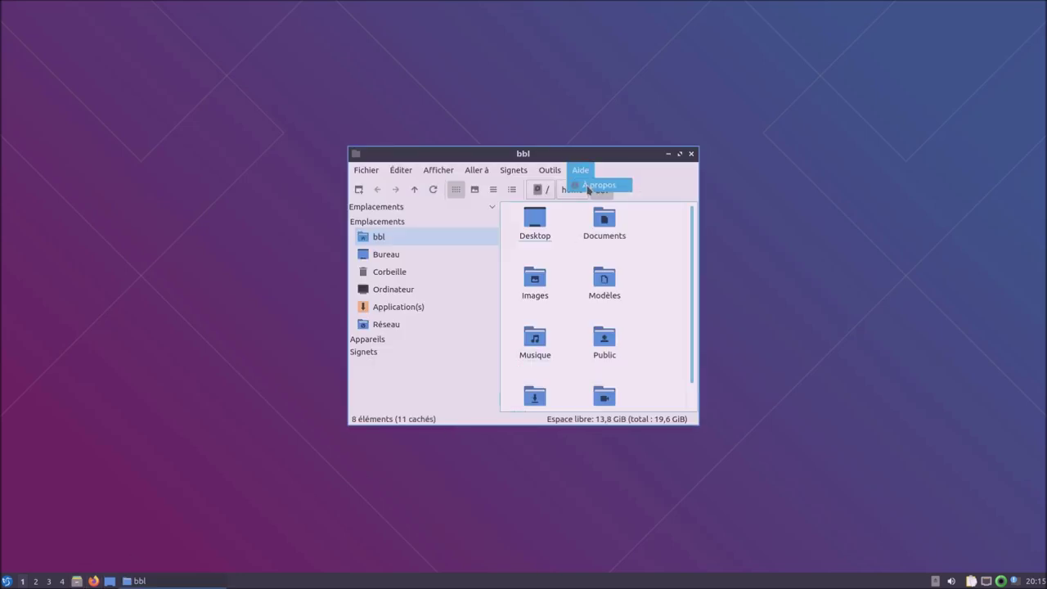
left_click(597, 185)
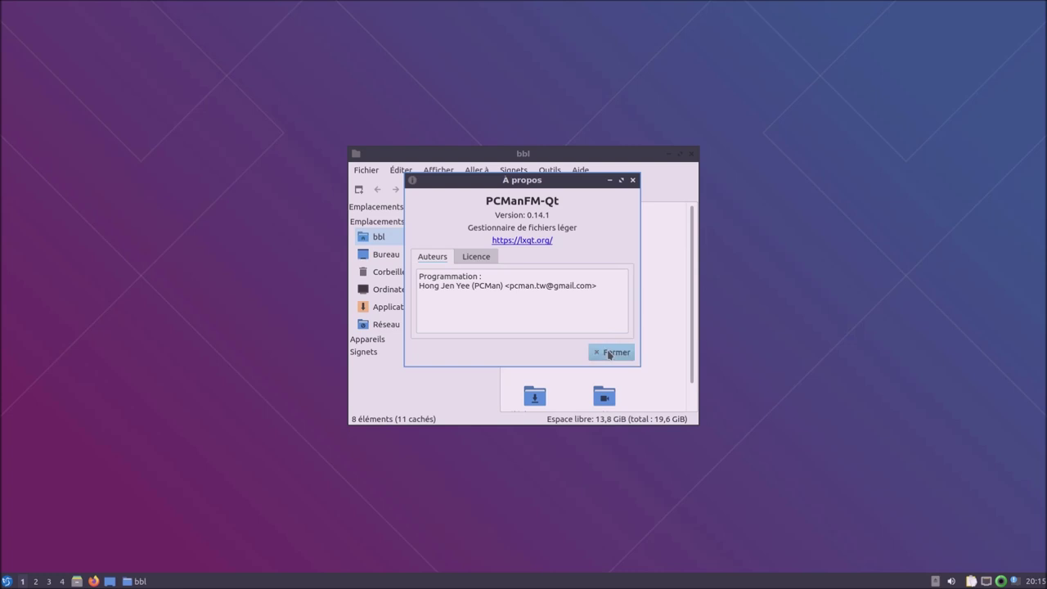
left_click(609, 353)
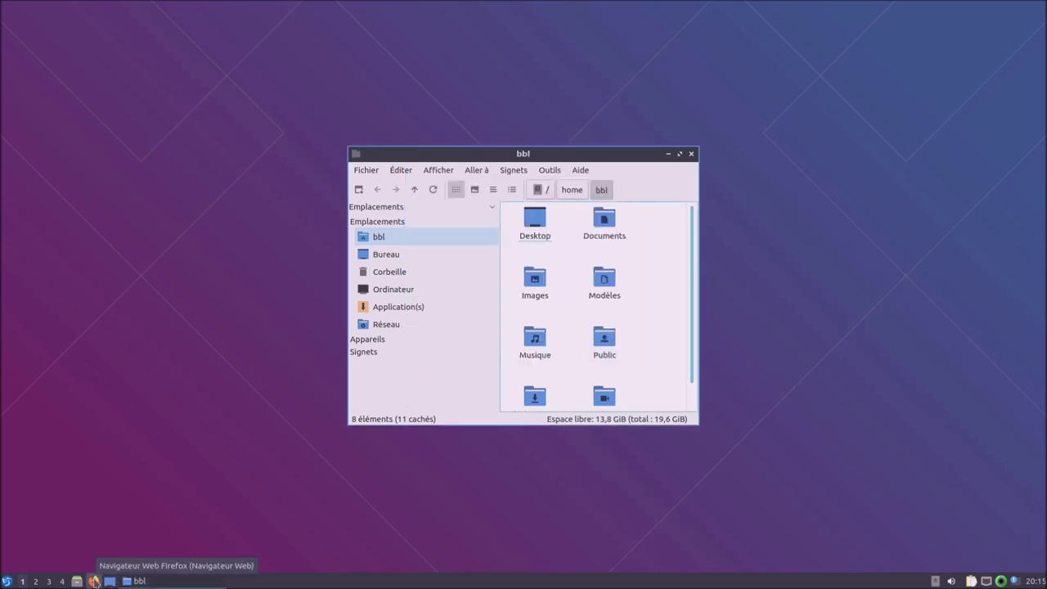
Minimize all windows to show the desktop, restore them and check the volume control.
left_click(109, 582)
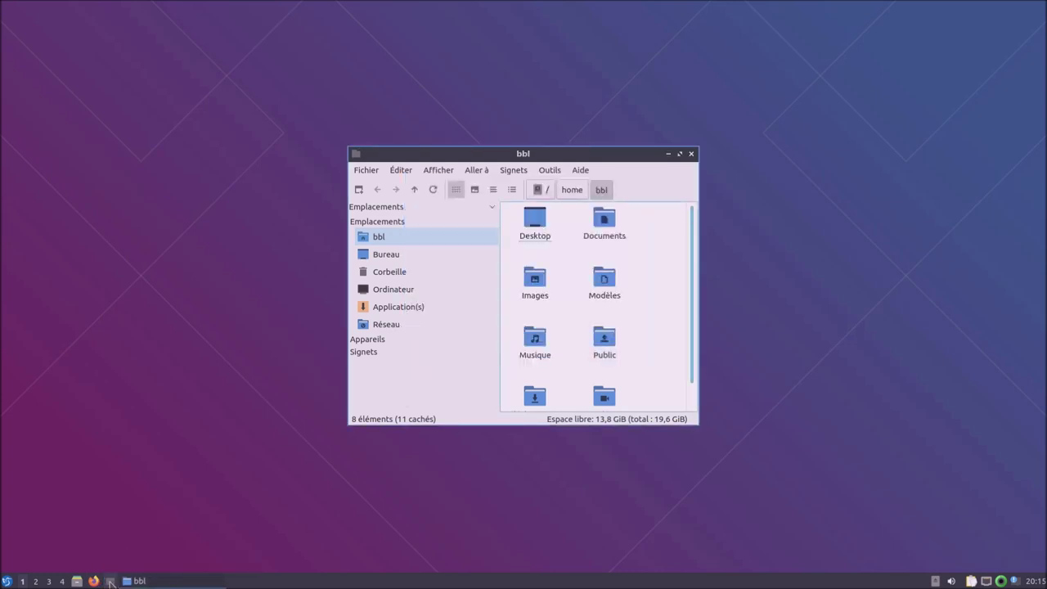
left_click(109, 582)
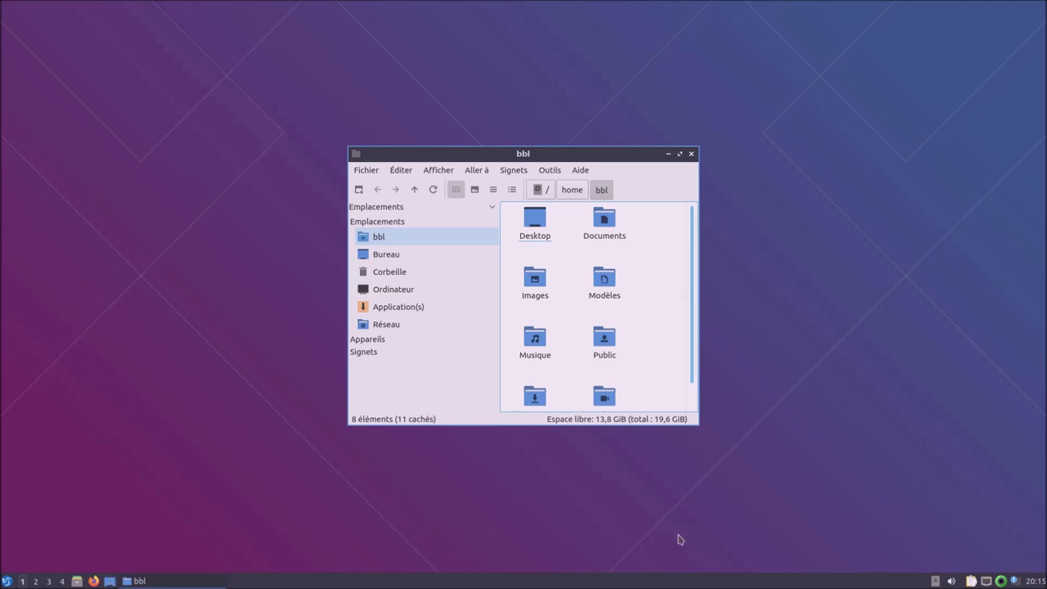
left_click(951, 581)
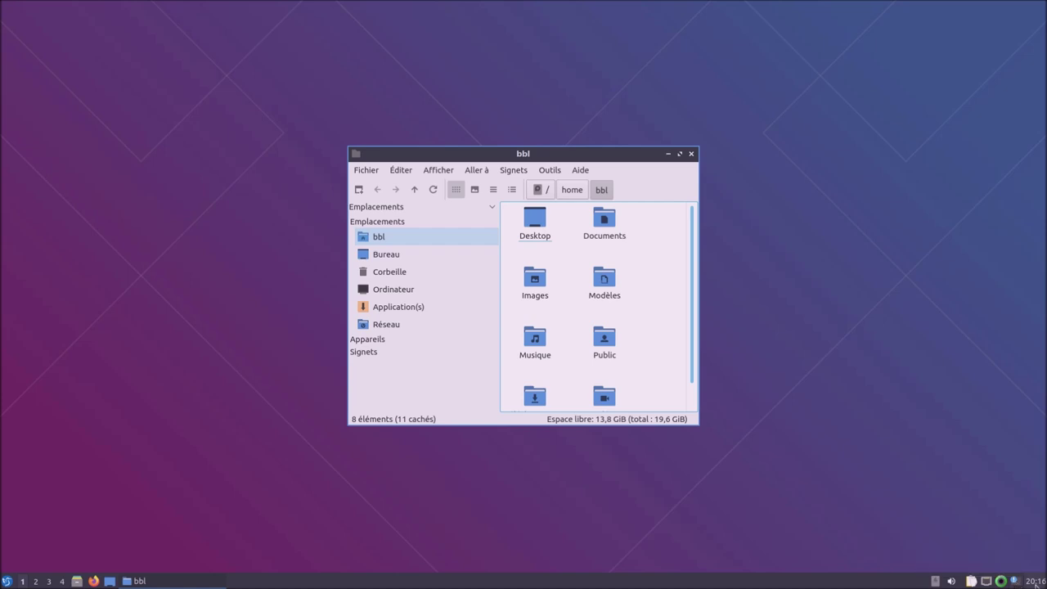
Try out the clock in the panel and close the file manager window.
left_click(1035, 581)
left_click(1035, 581)
left_click(1035, 581)
left_click(1035, 581)
left_click(691, 154)
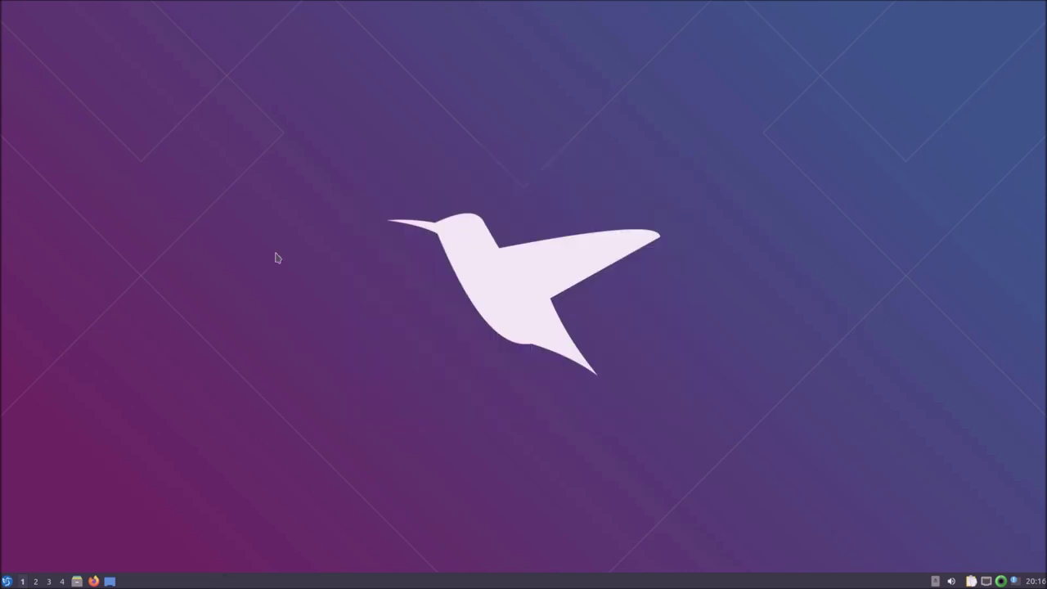
Open the LXQt About window and view its technical information (Informations techniques).
left_click(7, 581)
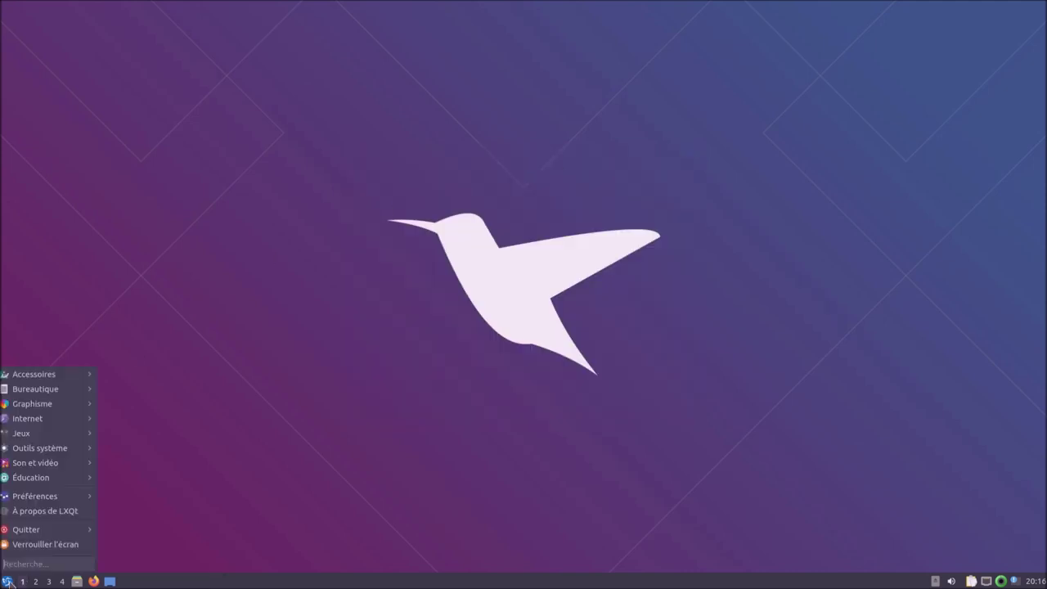
left_click(49, 513)
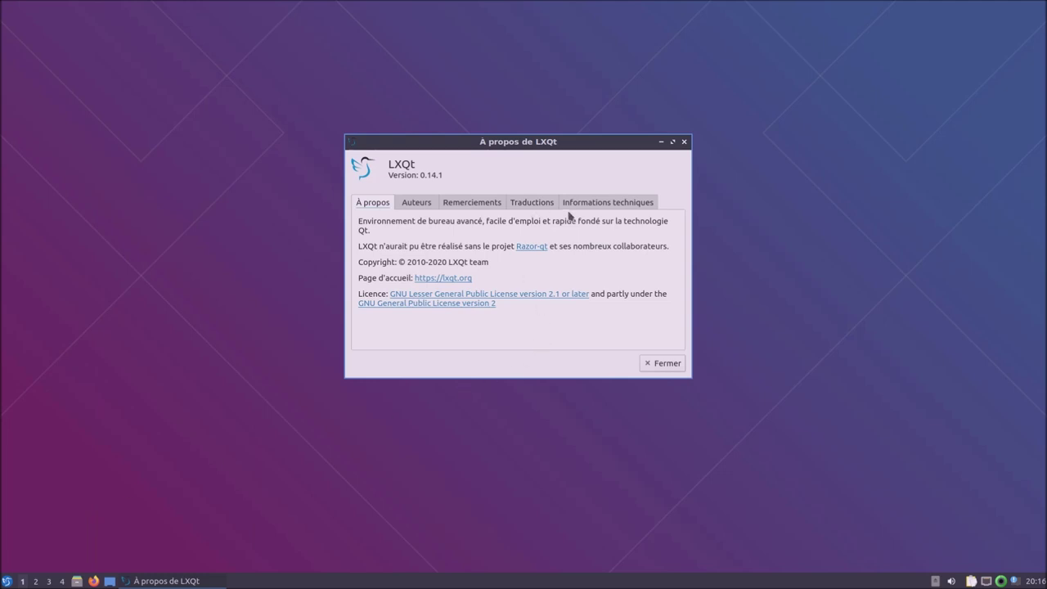
left_click(583, 204)
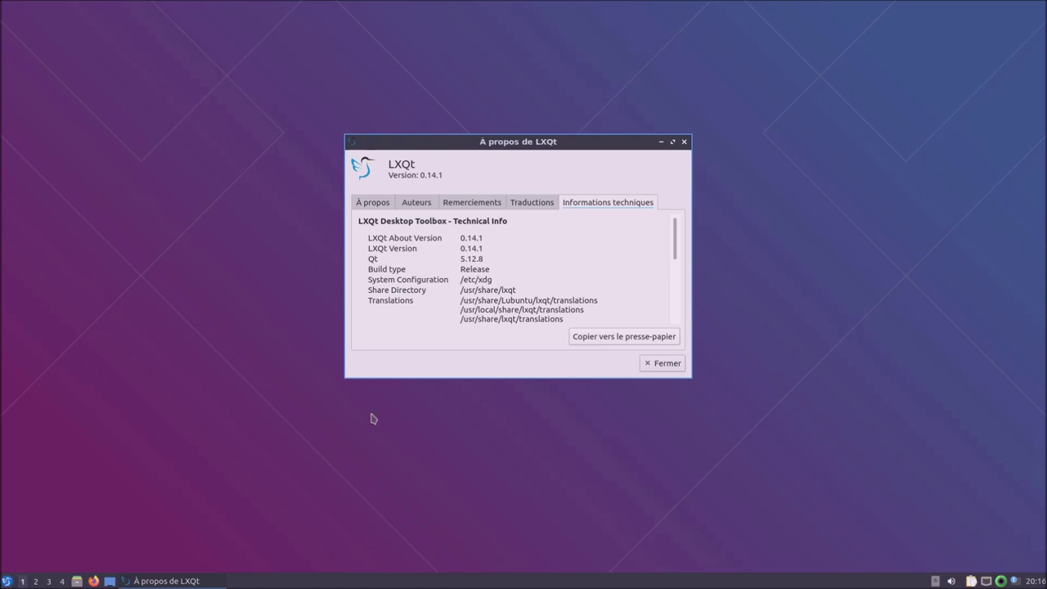
Search the applications menu for "mu", replace the search with "dis" and launch Discover.
left_click(6, 582)
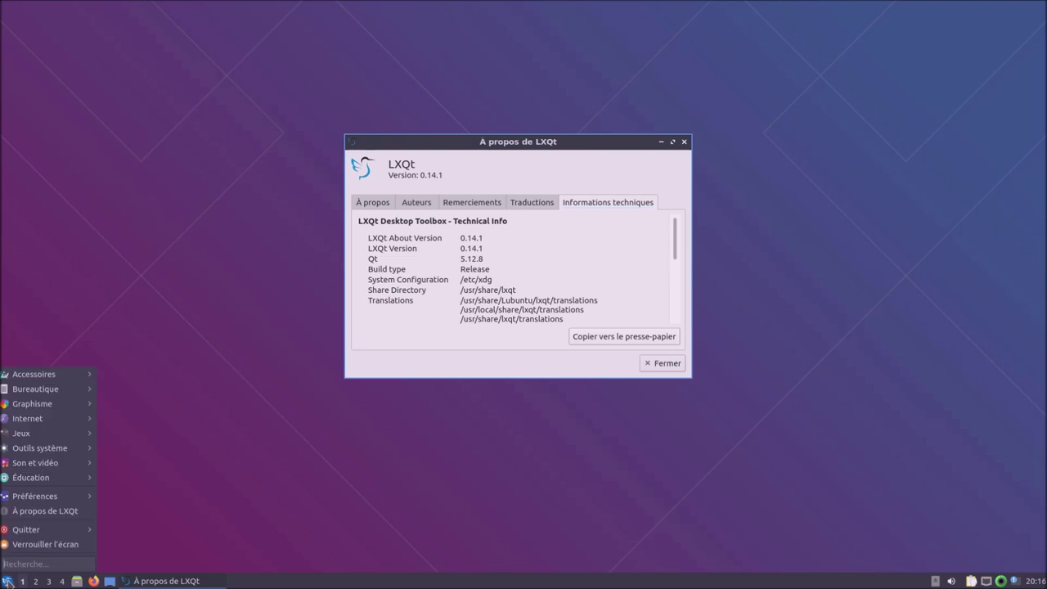
type("mu")
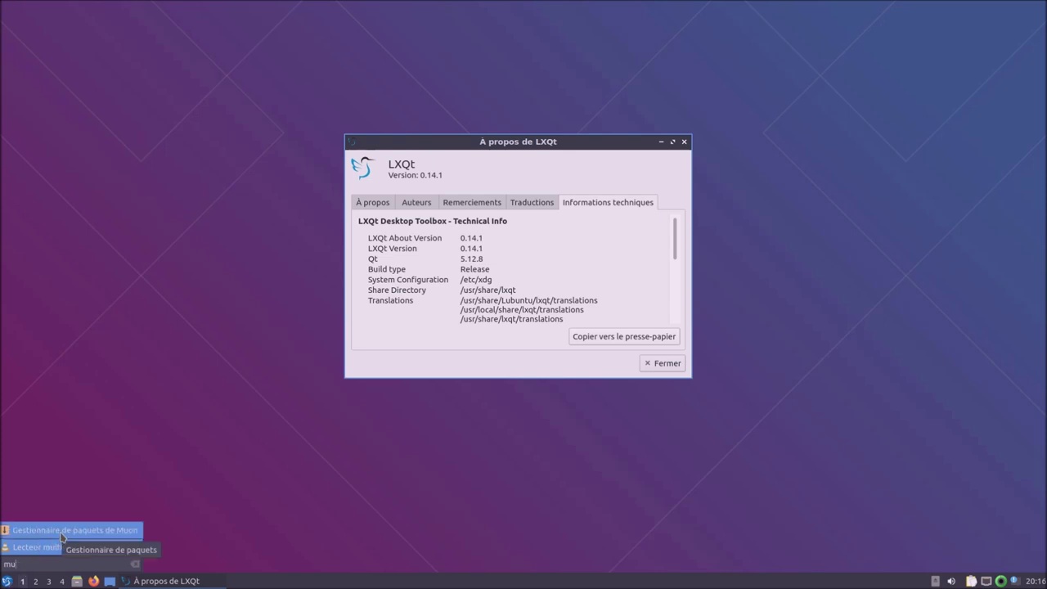
key("Up")
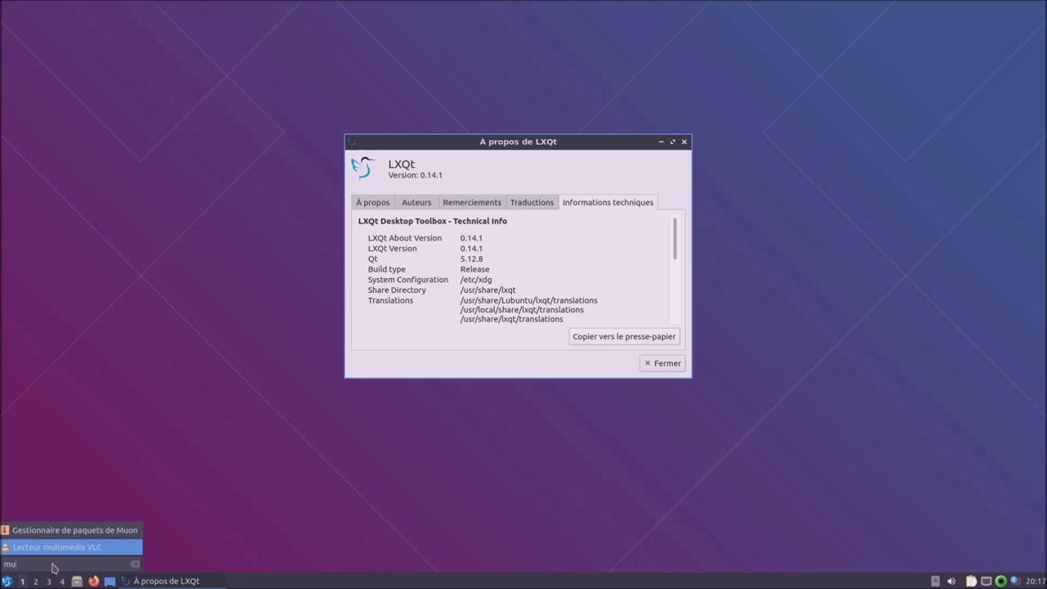
key("BackSpace")
key("BackSpace")
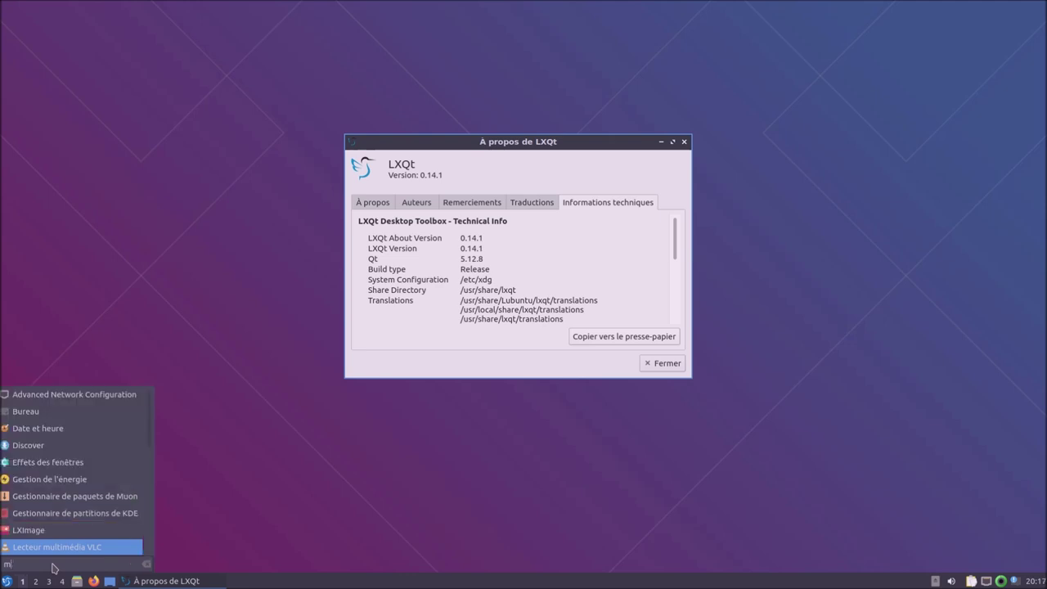
type("dis")
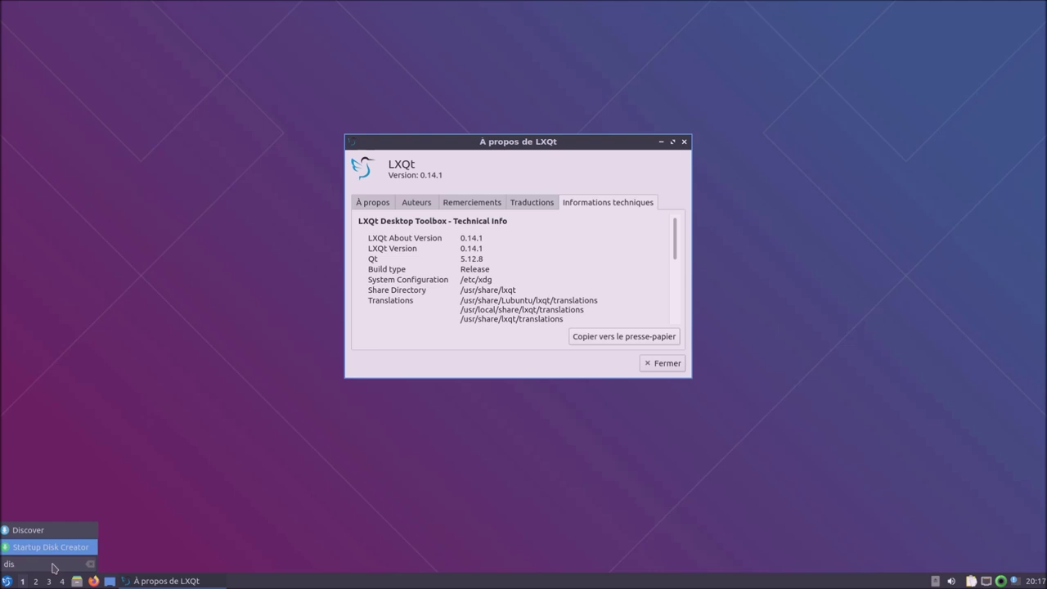
left_click(38, 532)
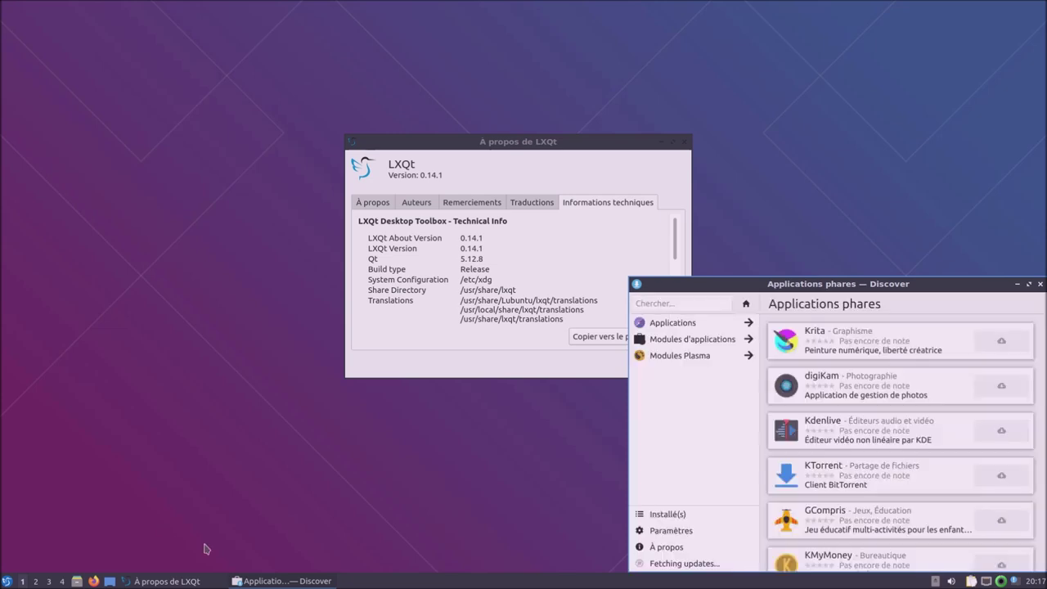
Maximize Discover to view its About page (À propos) and restore the window to its smaller size.
left_click(1030, 284)
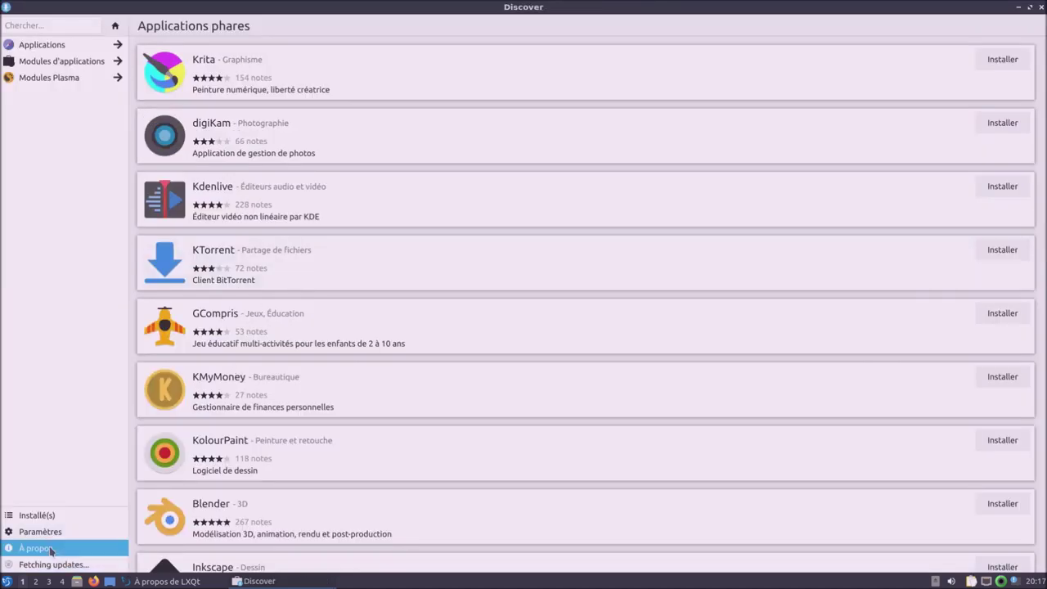
left_click(49, 549)
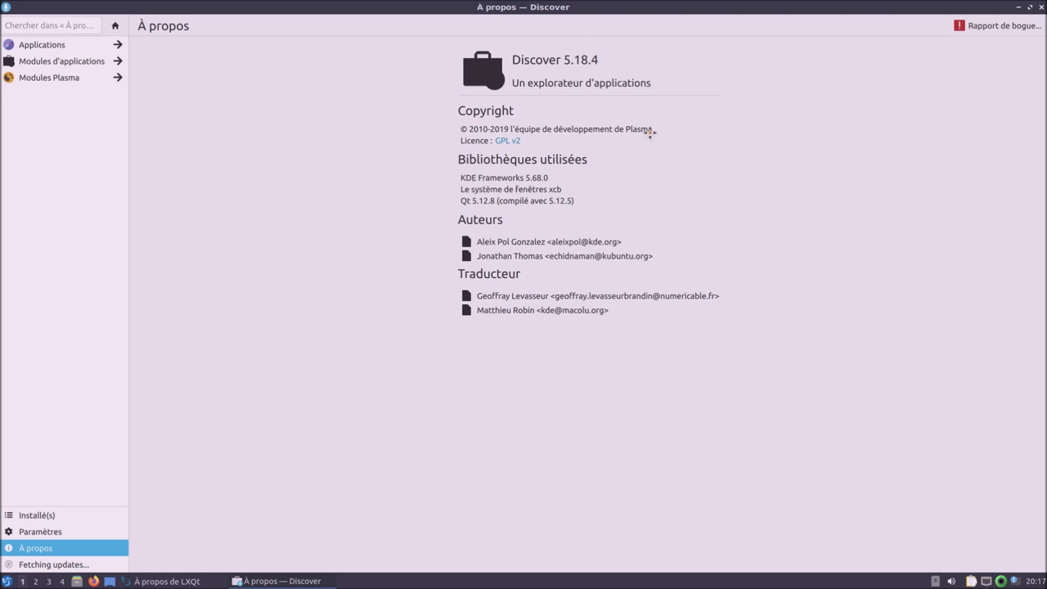
left_click(1030, 8)
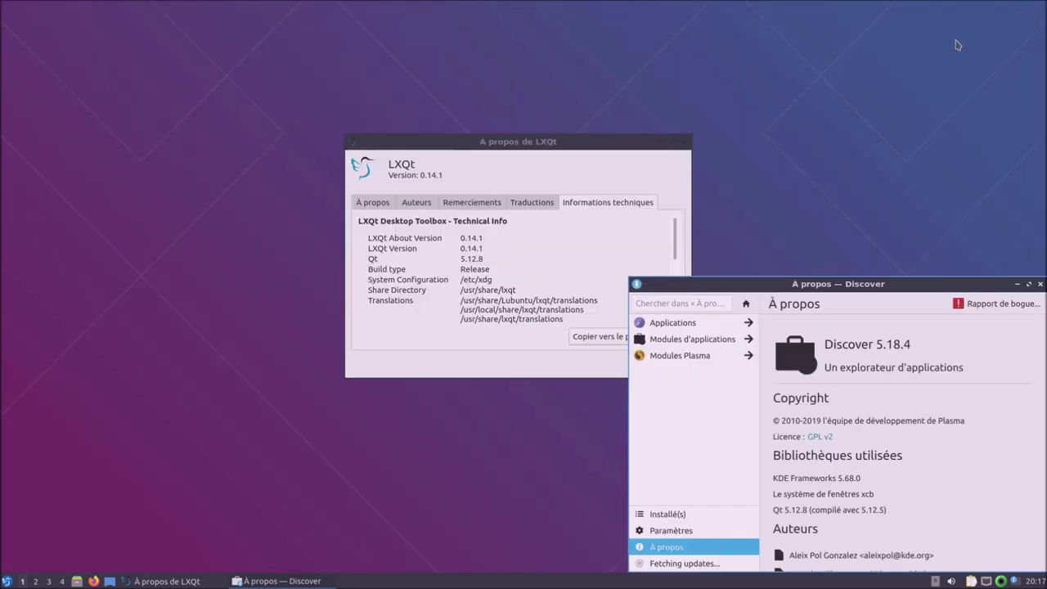
Launch the bug report wizard from Discover's About page and close the bug report dialog.
left_click(999, 303)
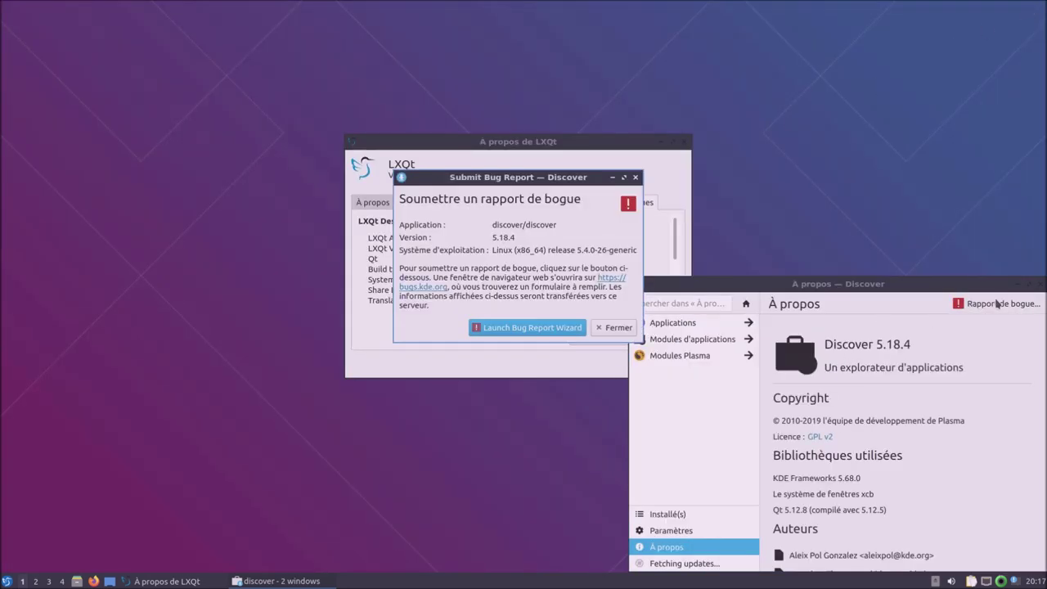
left_click(528, 327)
left_click_drag(515, 181, 239, 93)
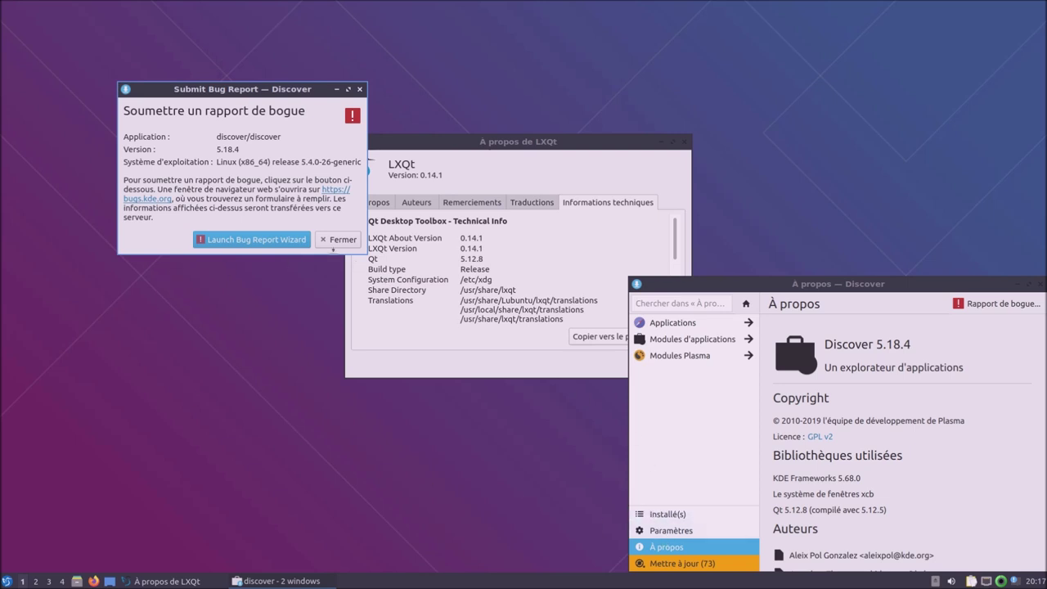
left_click(343, 241)
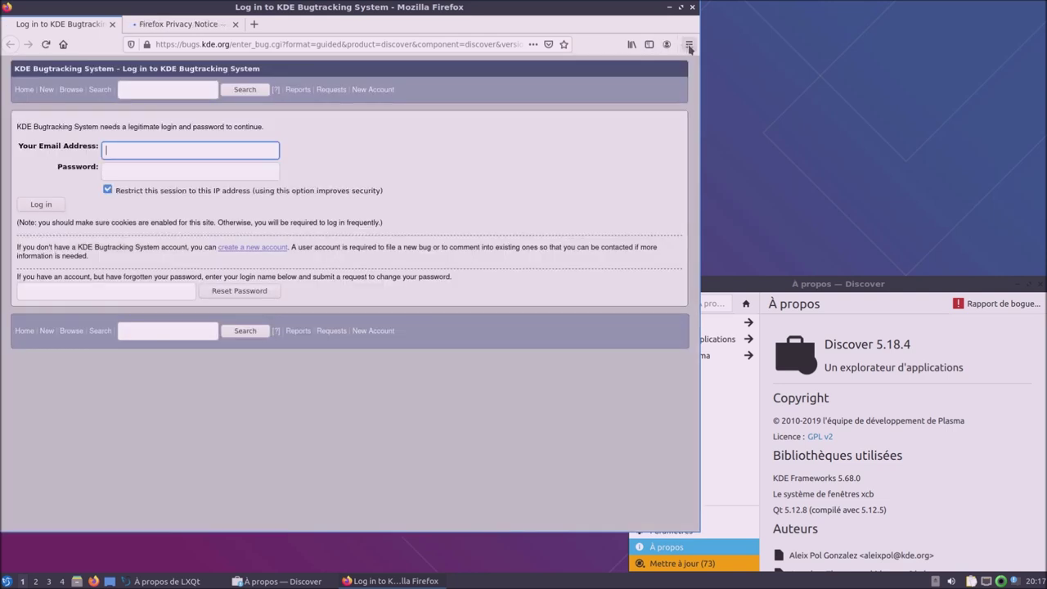
View the About Firefox information in the browser, then close Firefox with both of its tabs.
left_click(689, 46)
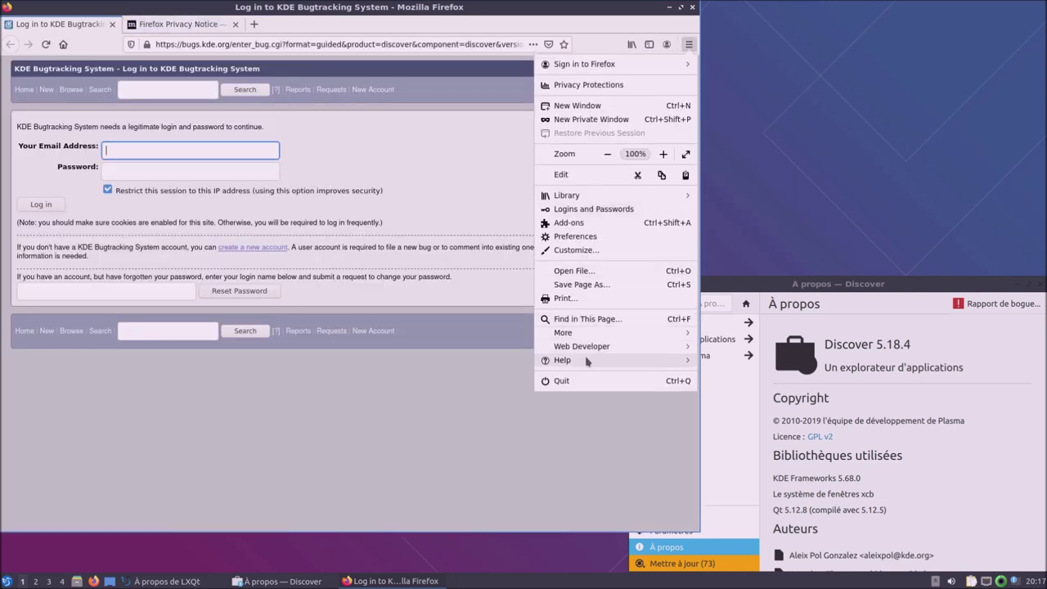
left_click(586, 361)
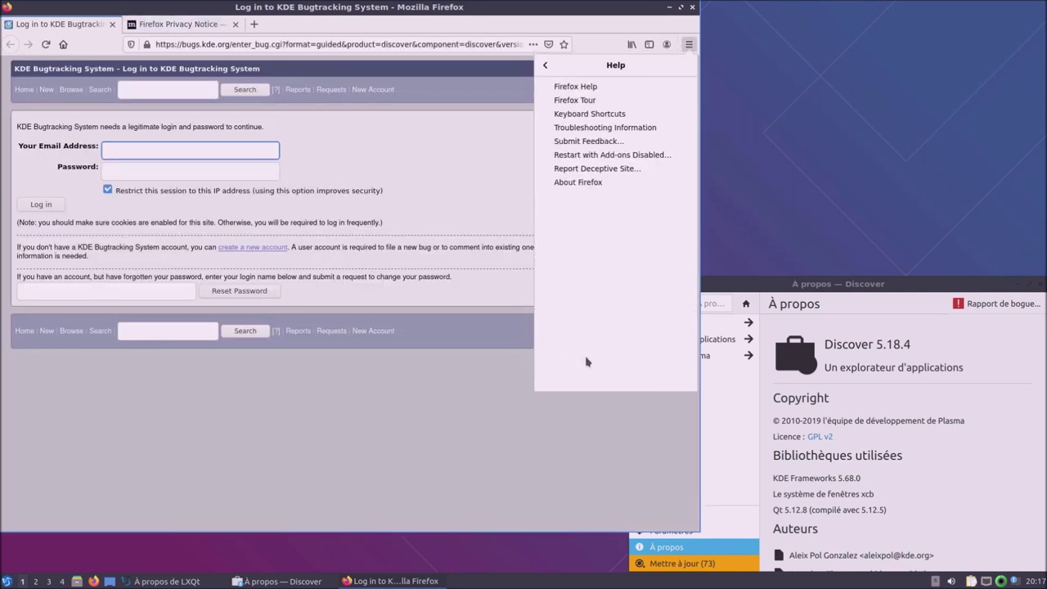
left_click(593, 184)
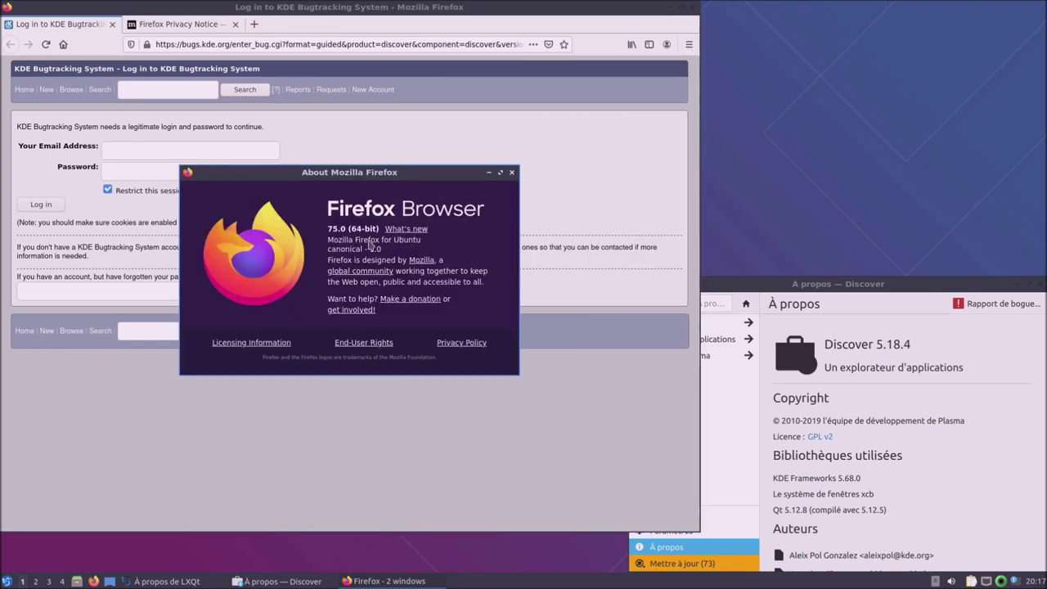
left_click(512, 173)
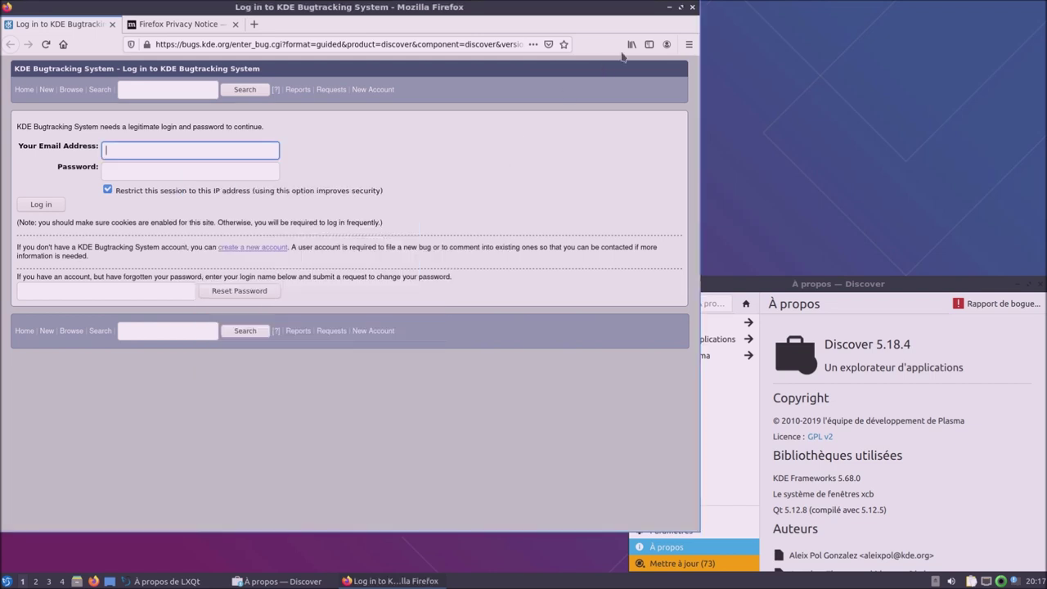
left_click(693, 8)
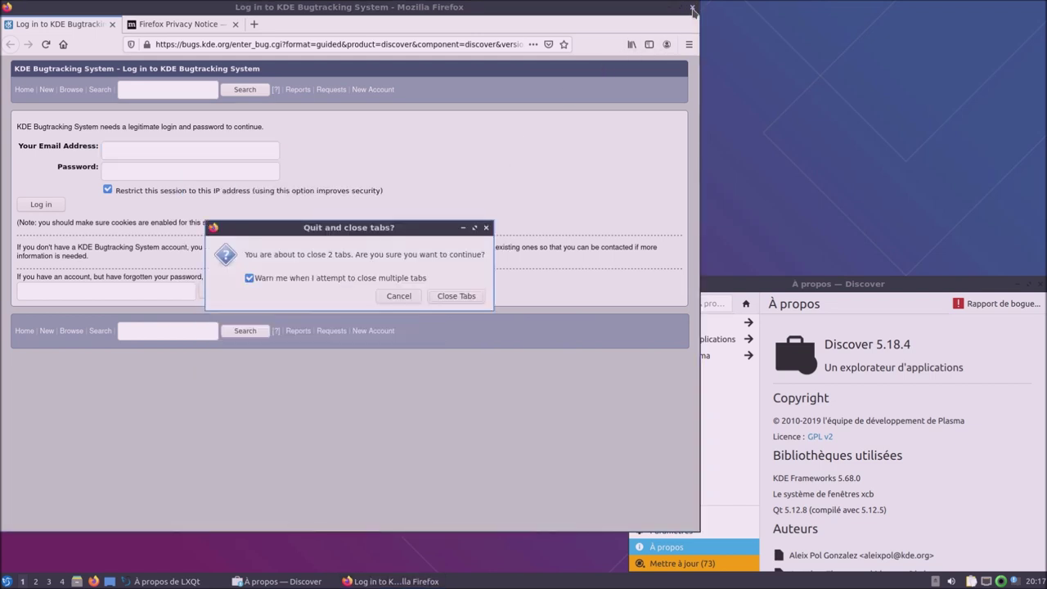
left_click(449, 302)
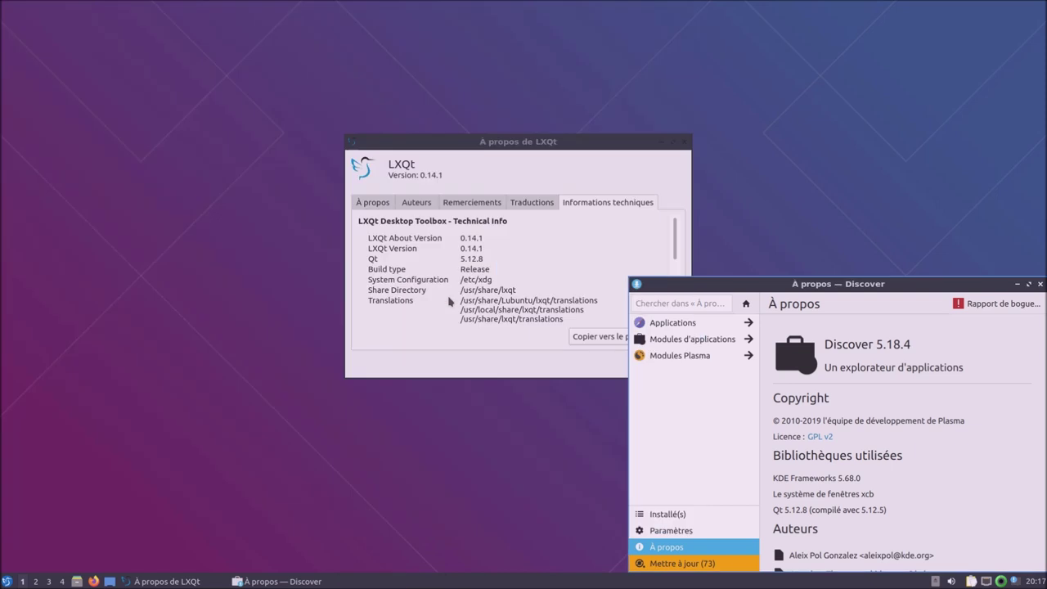
Move the LXQt About window aside, review its general description (À propos) and close it.
left_click(594, 145)
left_click_drag(594, 146, 442, 121)
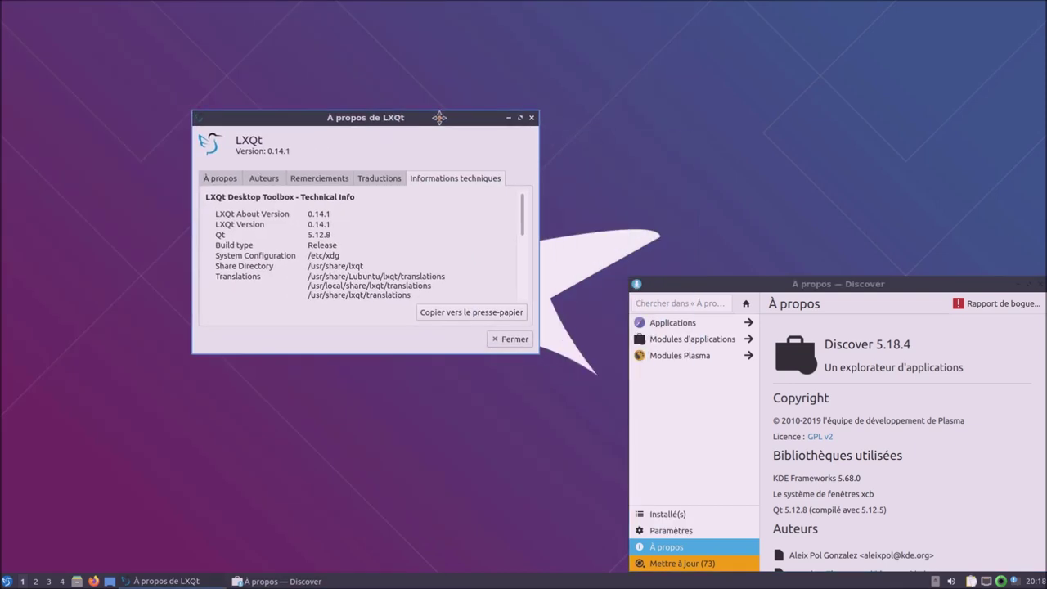
left_click(234, 178)
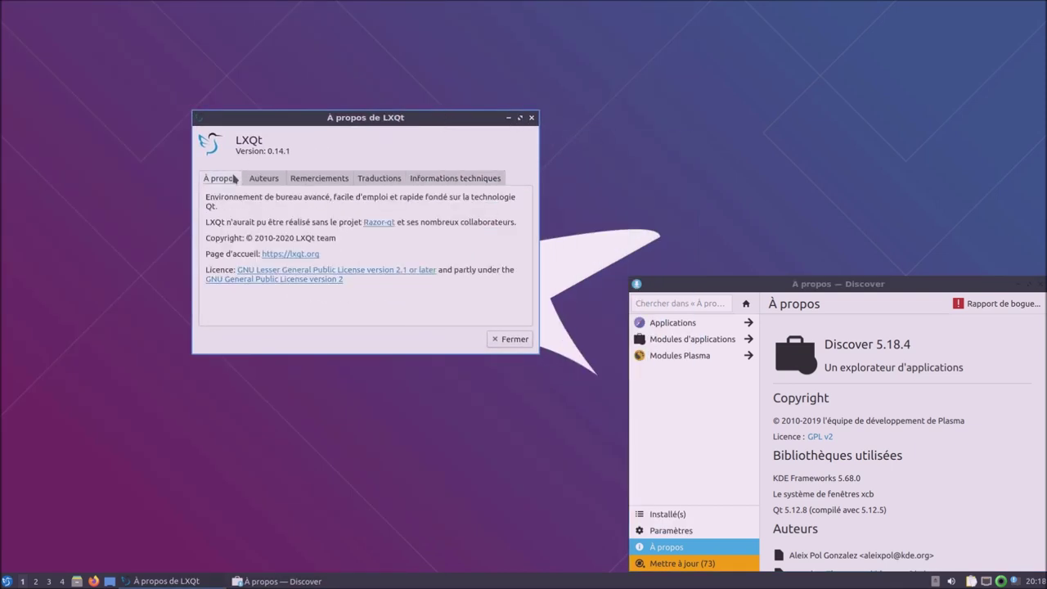
left_click(532, 118)
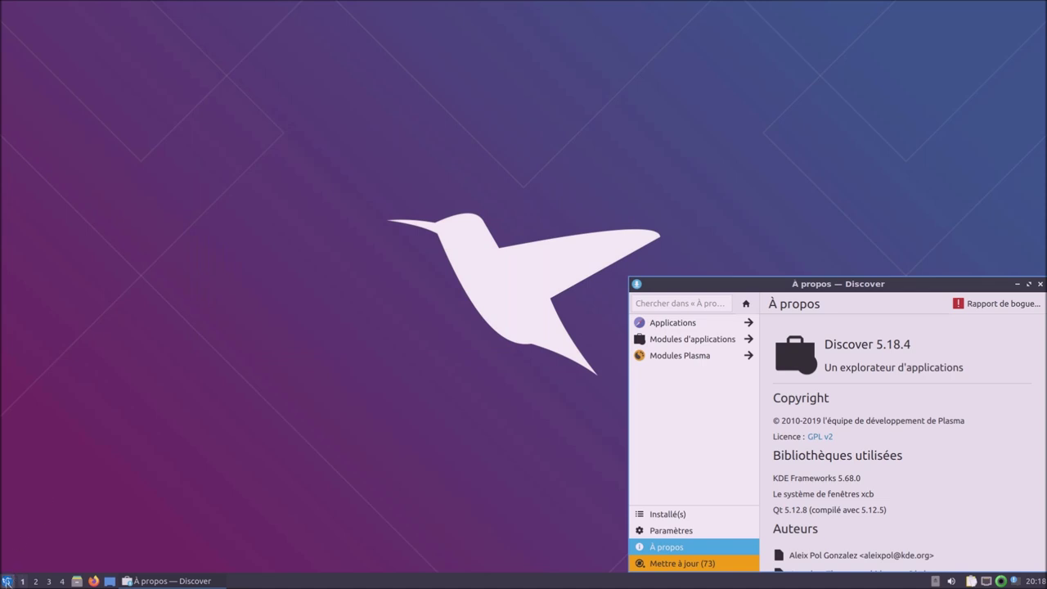
Search the applications menu for "ter" and launch QTerminal.
left_click(7, 581)
type("ter")
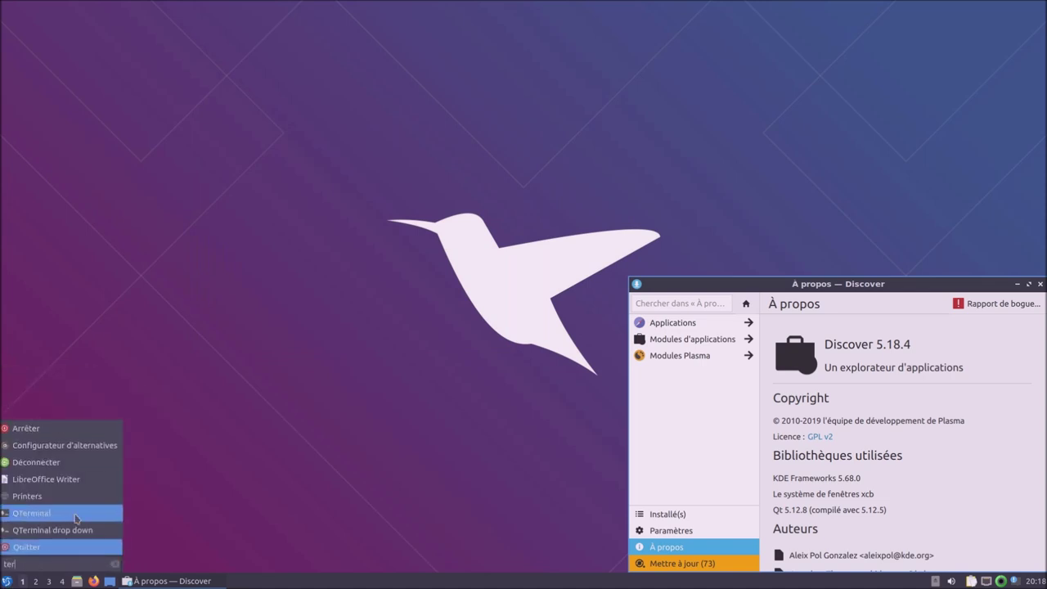
left_click(75, 513)
Launch QTerminal drop down from the applications menu, try toggling it and quit it.
left_click(7, 582)
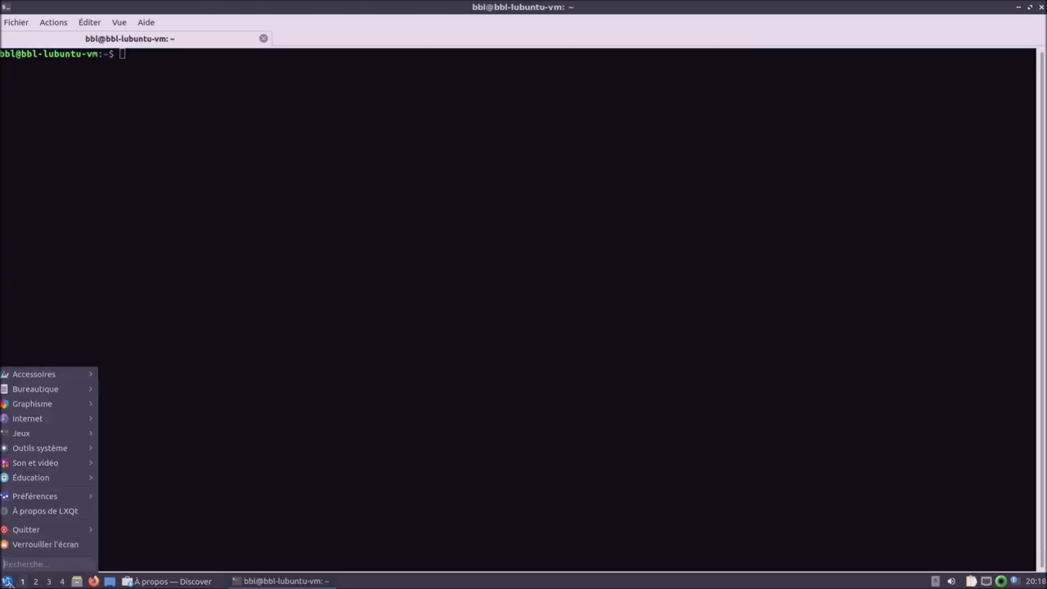
type("ter")
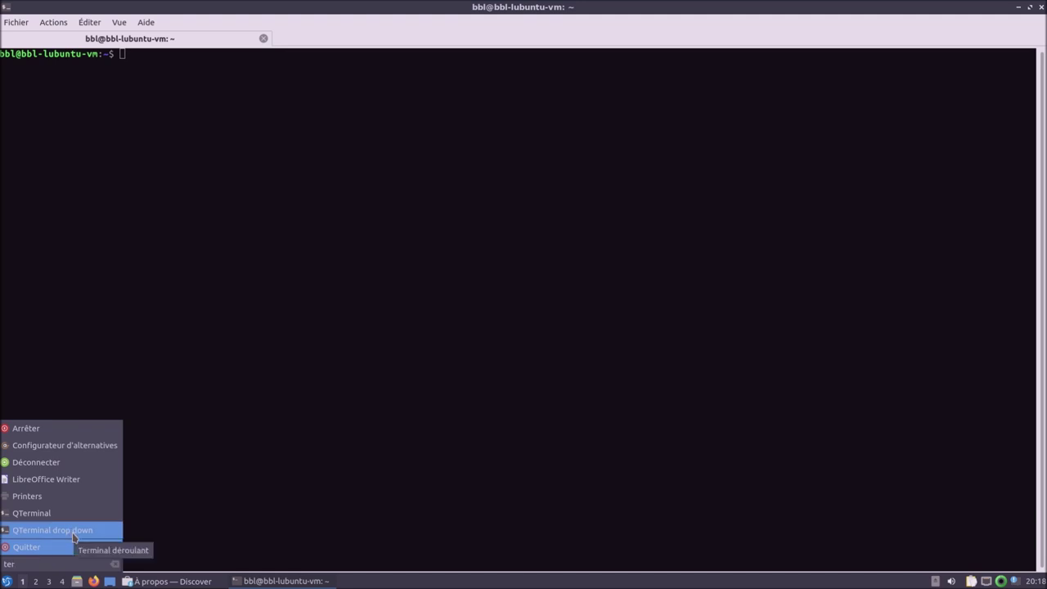
left_click(72, 532)
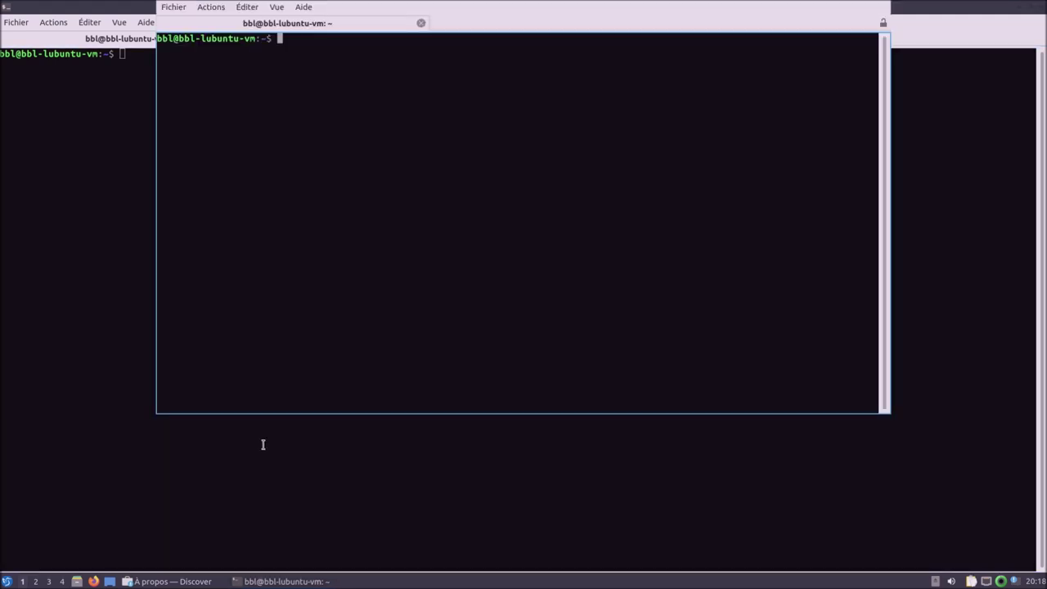
left_click(263, 444)
key("F12")
left_click(168, 10)
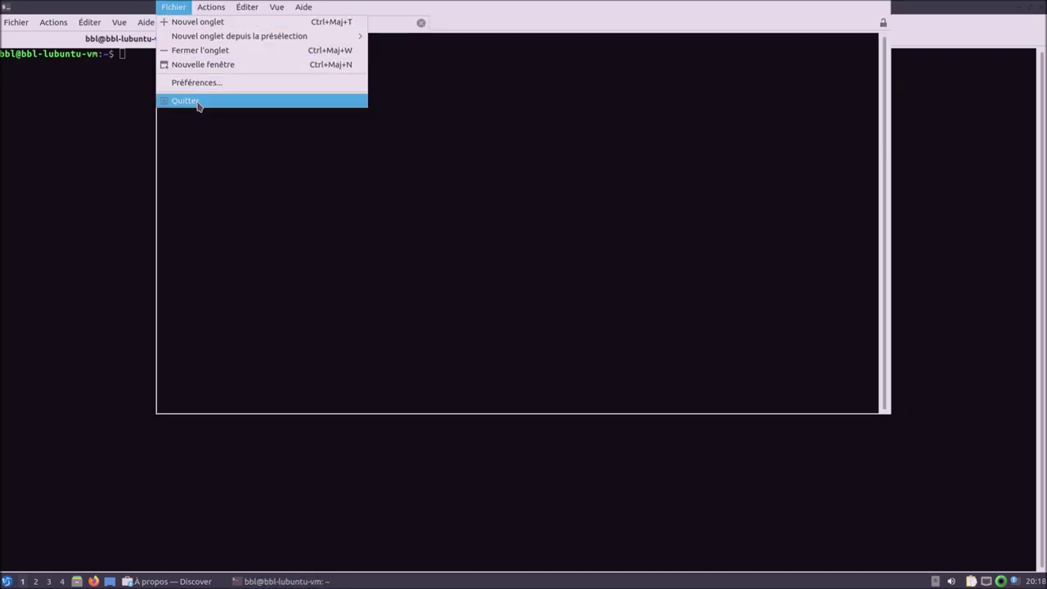
left_click(201, 101)
left_click(524, 203)
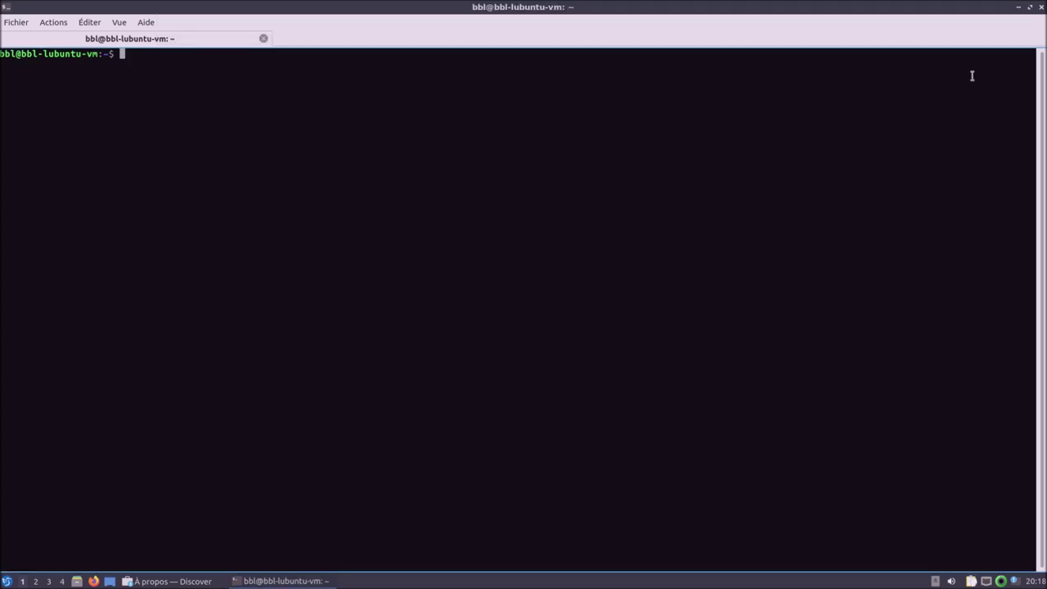
Restore the terminal to a floating window and query the kernel and distribution versions with uname -r and lsb_release -a.
key("super+Left")
left_click_drag(573, 8, 636, 83)
type("unza")
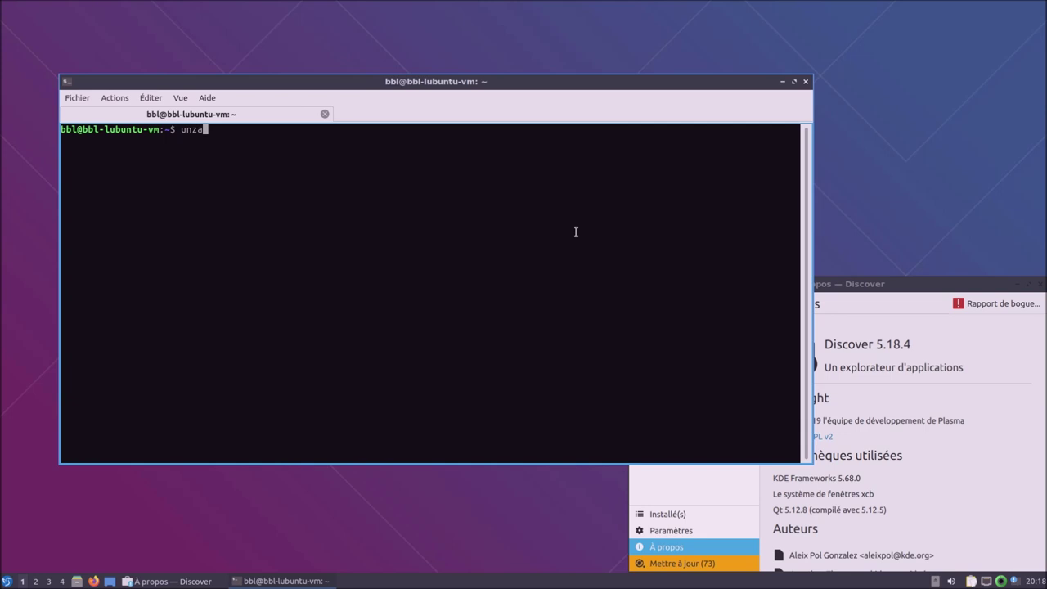
key("BackSpace")
key("BackSpace")
type("ame -r")
key("Return")
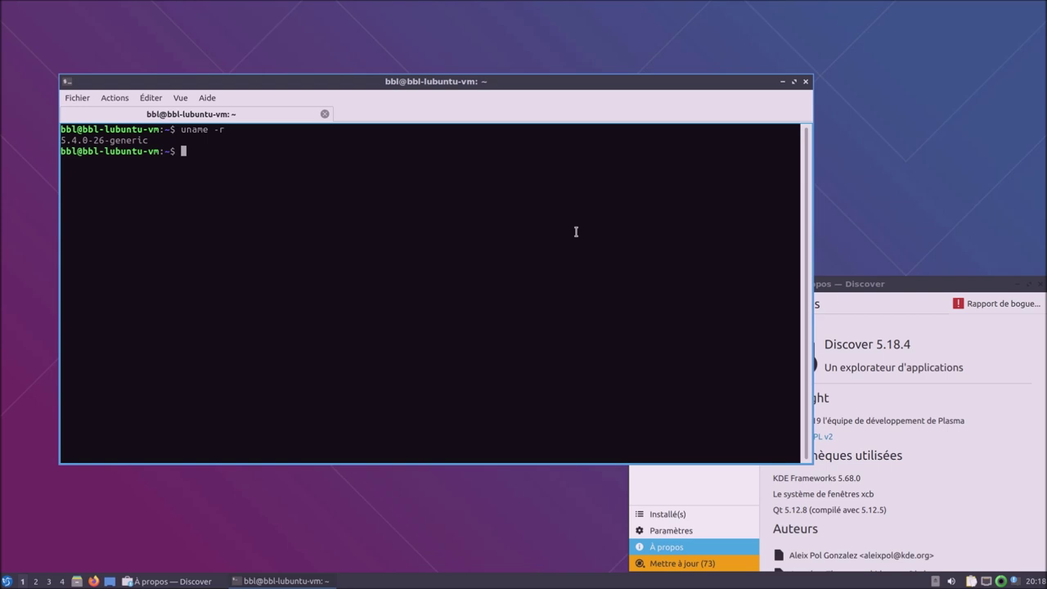
type("lsb_release -a")
key("Return")
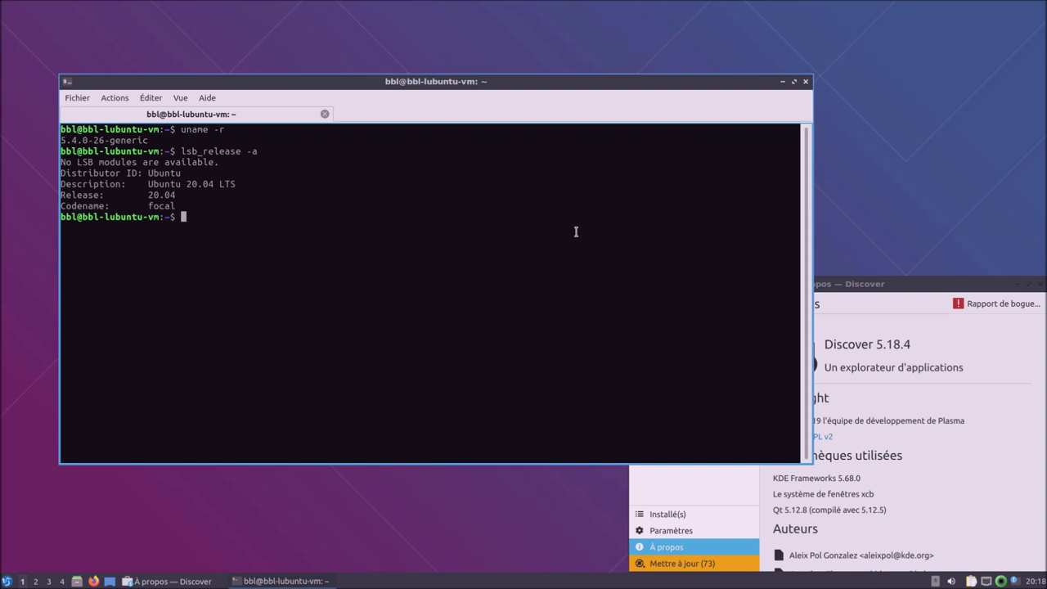
Clear the terminal and list the installed snap packages with snap list.
type("clear")
key("Return")
type("snap list")
key("Return")
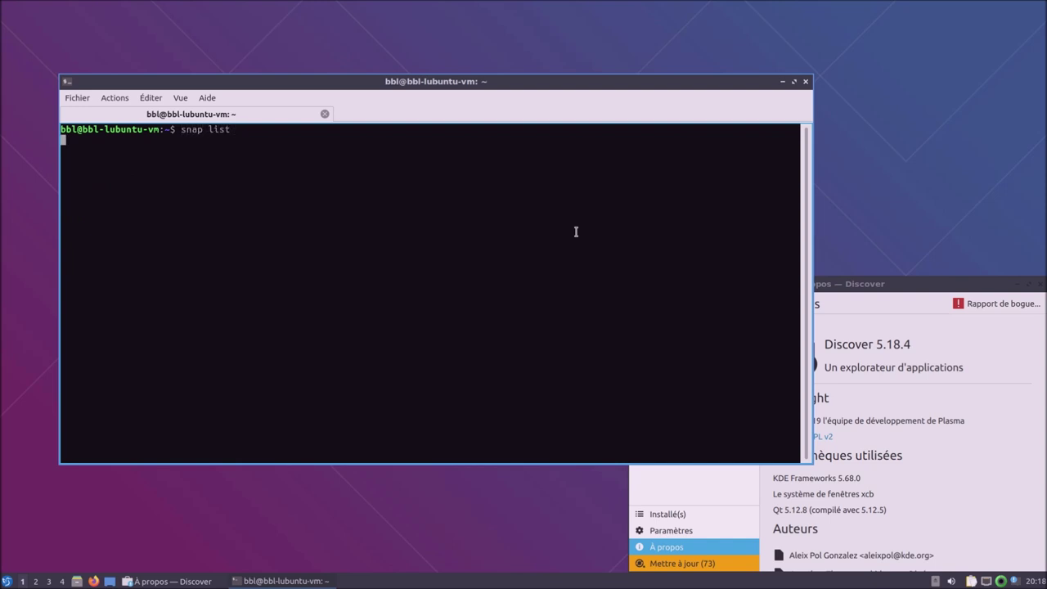
Close Discover and interrupt the running snap list command in the terminal.
left_click(1040, 285)
key("ctrl+c")
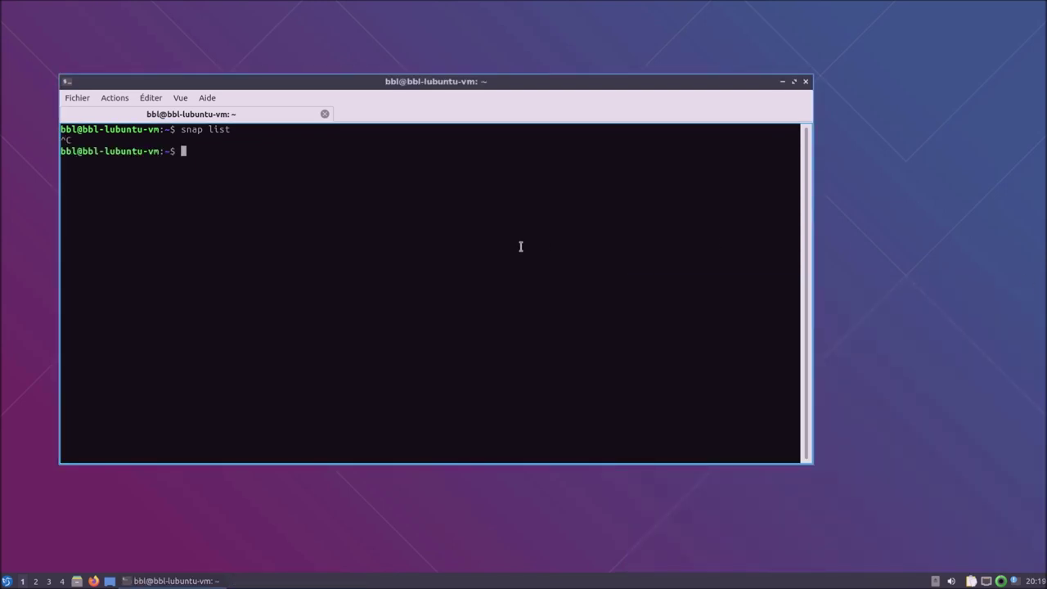
Refresh the package lists with sudo apt update, authenticating with the account password, and run snap list again.
type("sudfo")
key("BackSpace")
key("BackSpace")
type("o apt update")
key("Return")
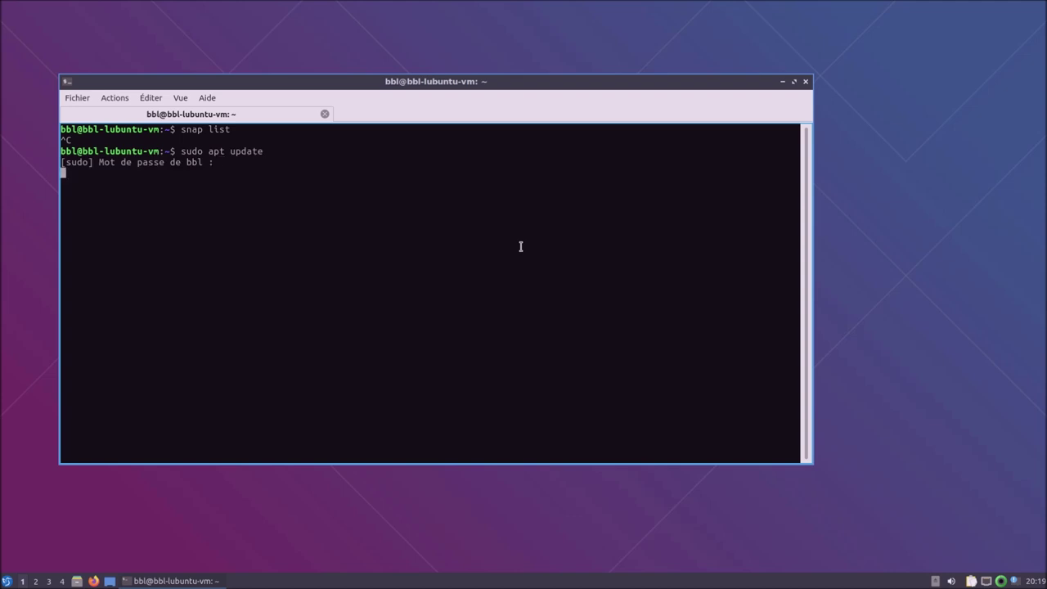
key("Return")
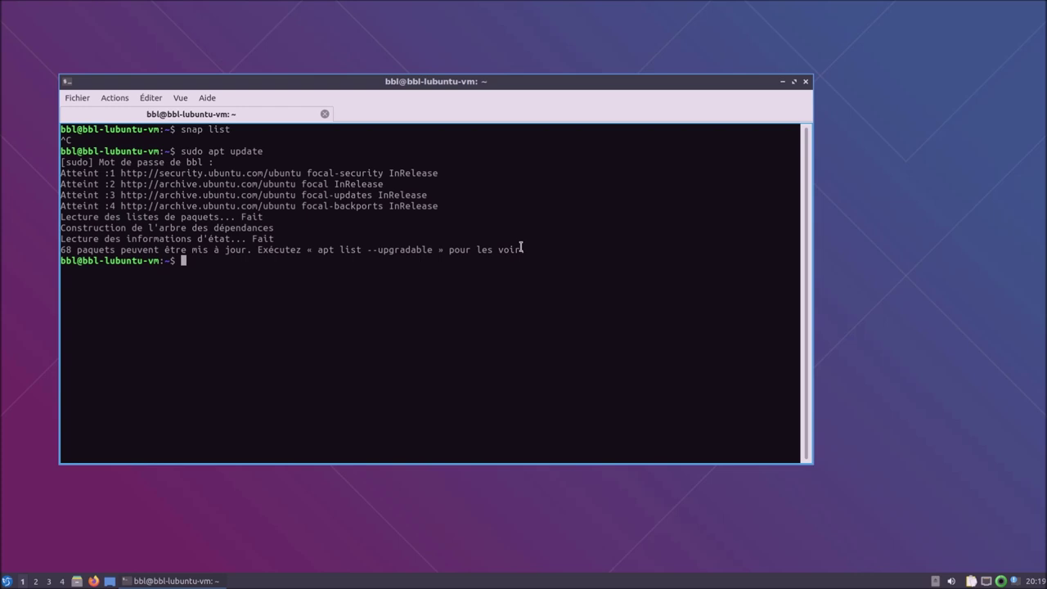
type("snap list")
key("Return")
Search the applications menu for "di" and launch Discover.
left_click(8, 581)
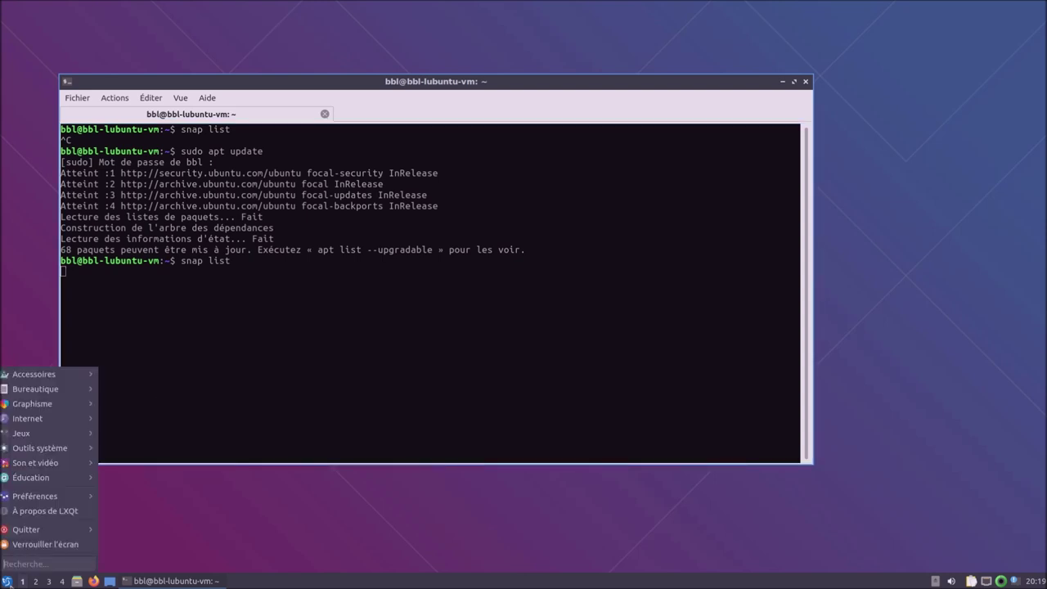
type("di")
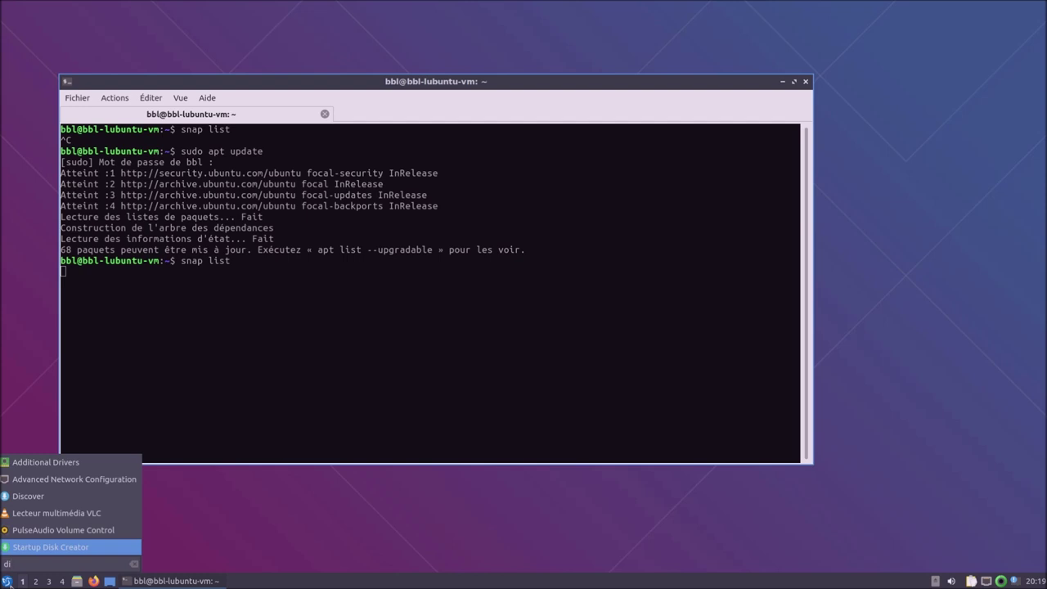
key("Up")
key("Up")
key("Up")
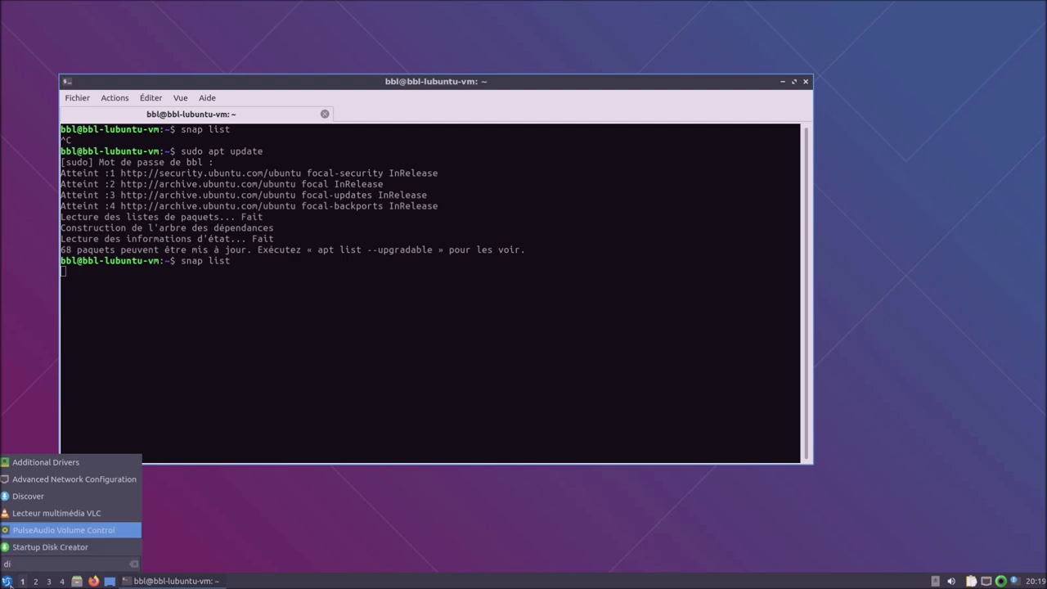
key("Down")
key("Up")
key("Return")
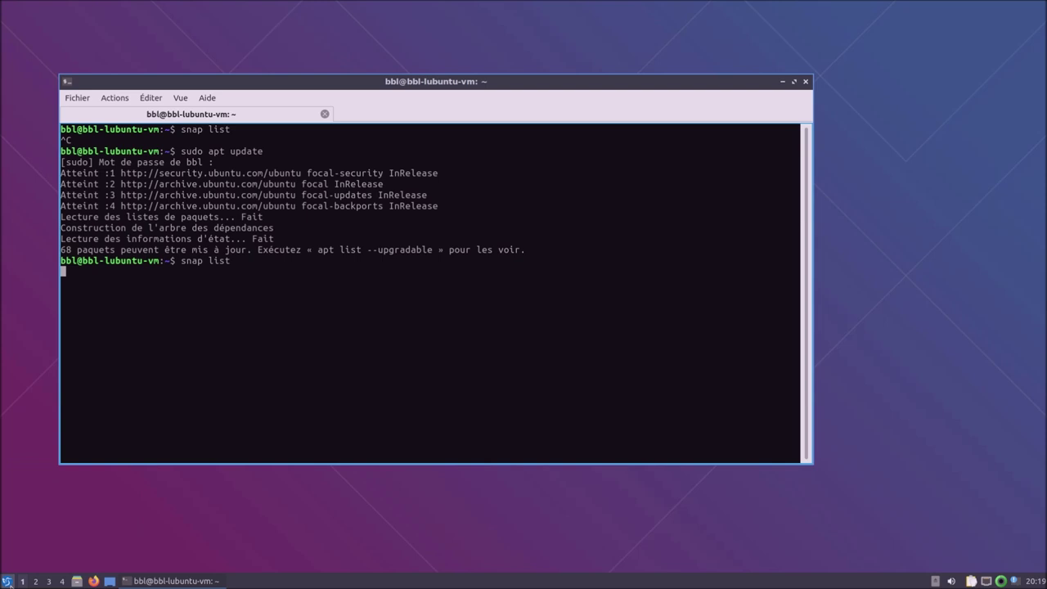
Close the terminal despite its running command and maximize the Discover window.
left_click(806, 81)
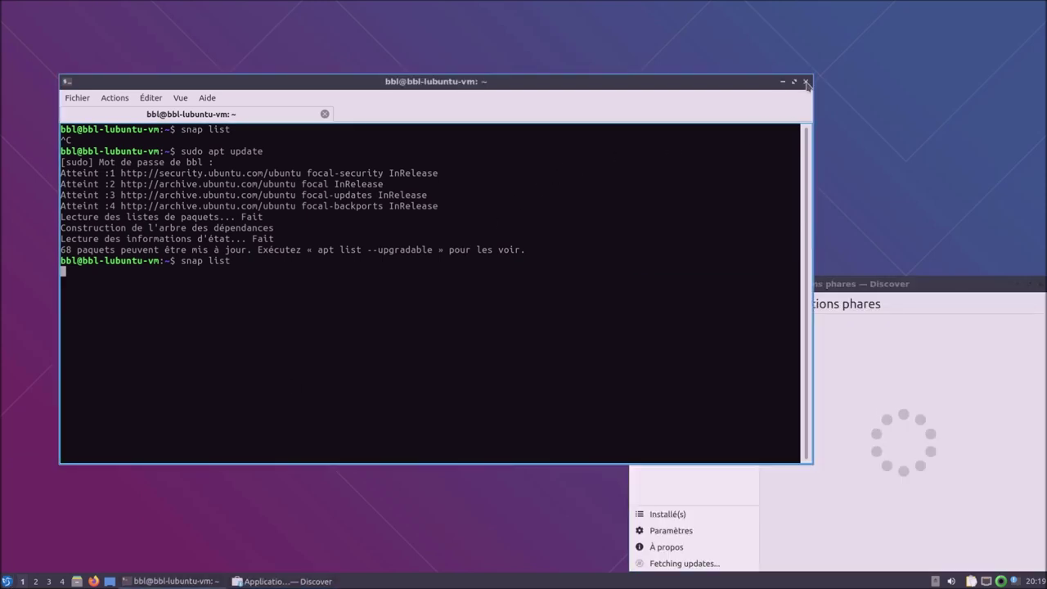
left_click(428, 274)
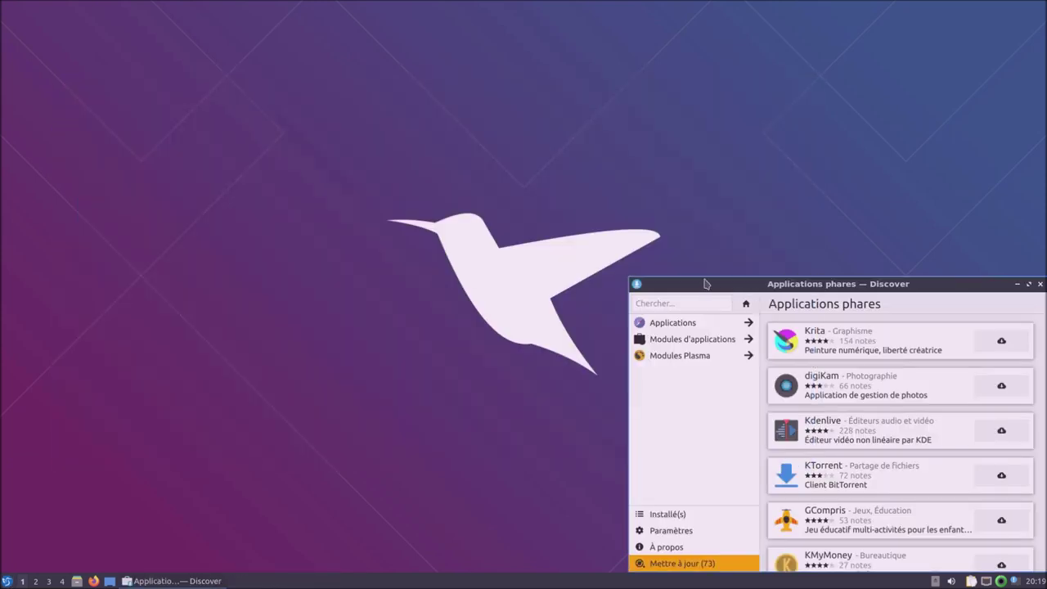
left_click_drag(720, 288, 293, 169)
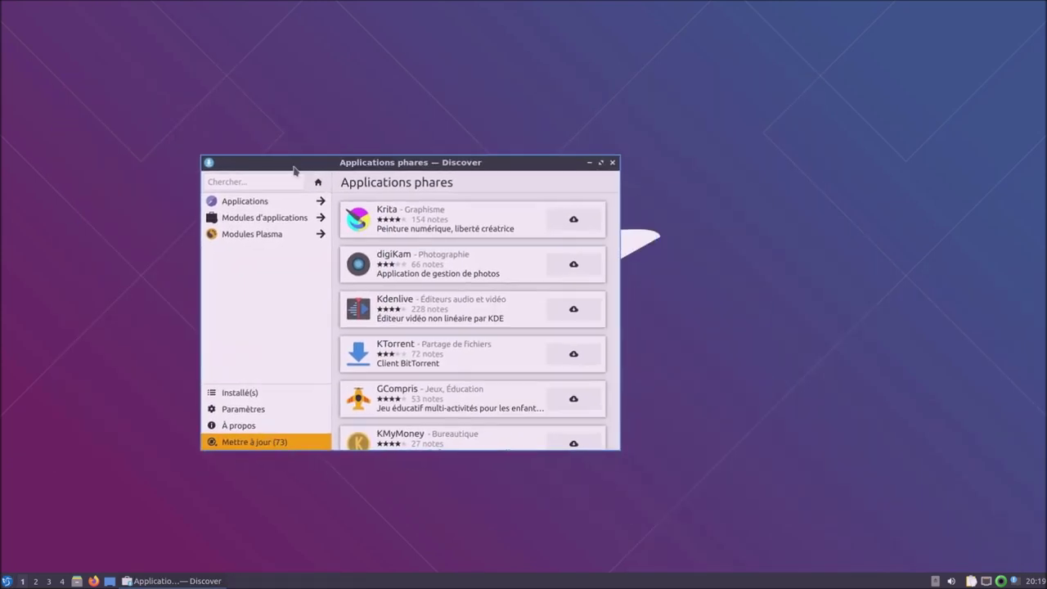
left_click(600, 163)
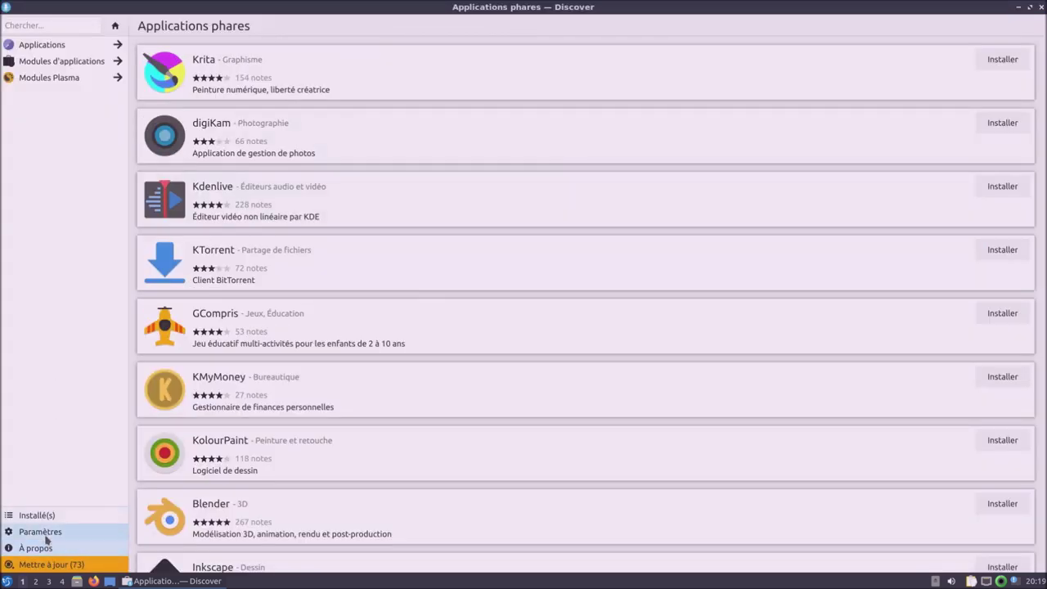
Try Snap as the default software source in Discover's settings, and set Ubuntu 20.04 LTS back as the default.
left_click(48, 534)
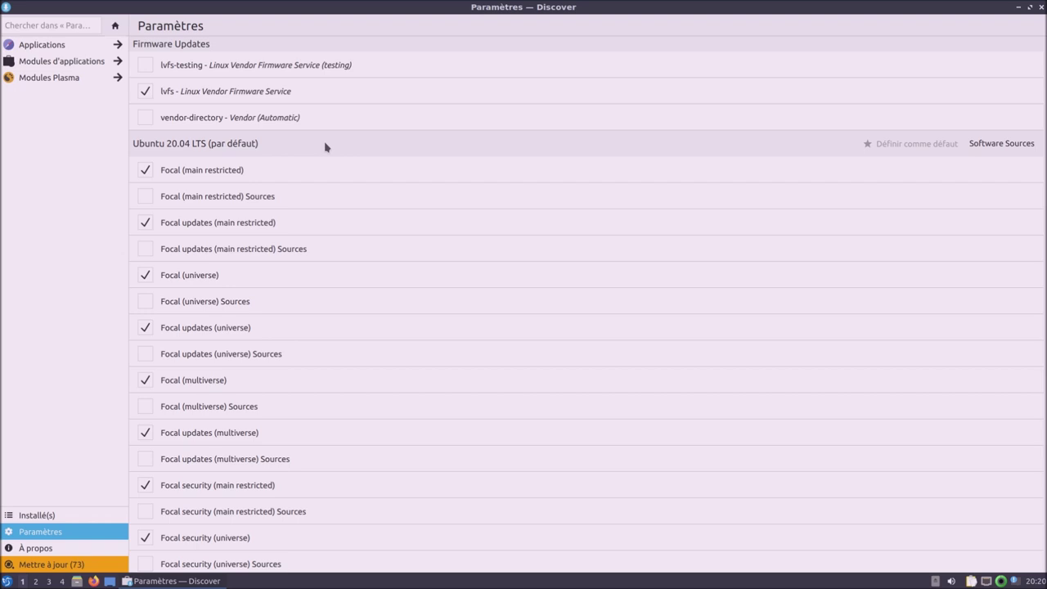
scroll(508, 300, "down", 5)
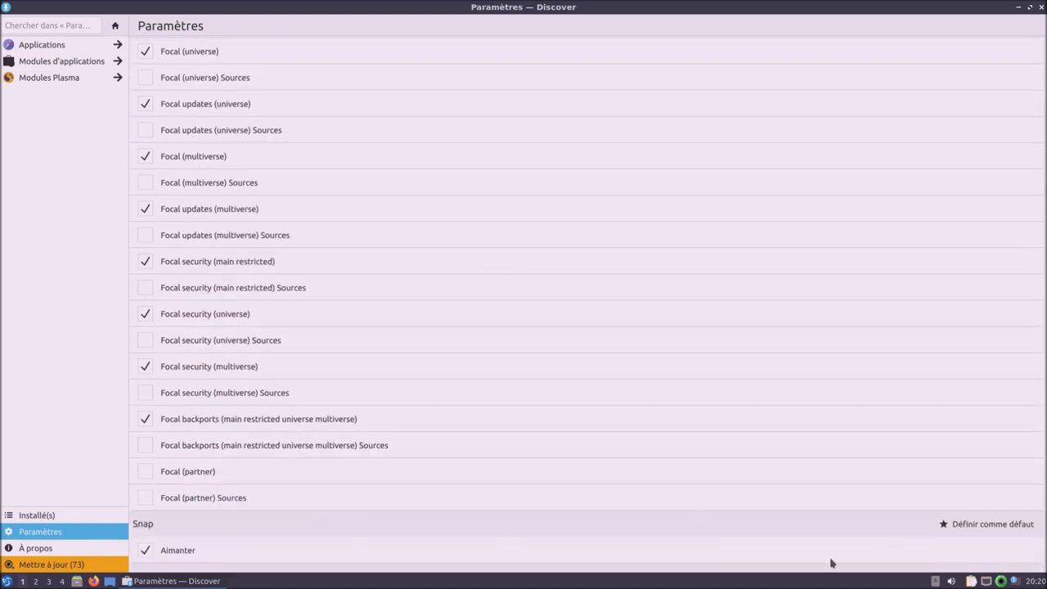
left_click(972, 525)
scroll(982, 500, "up", 5)
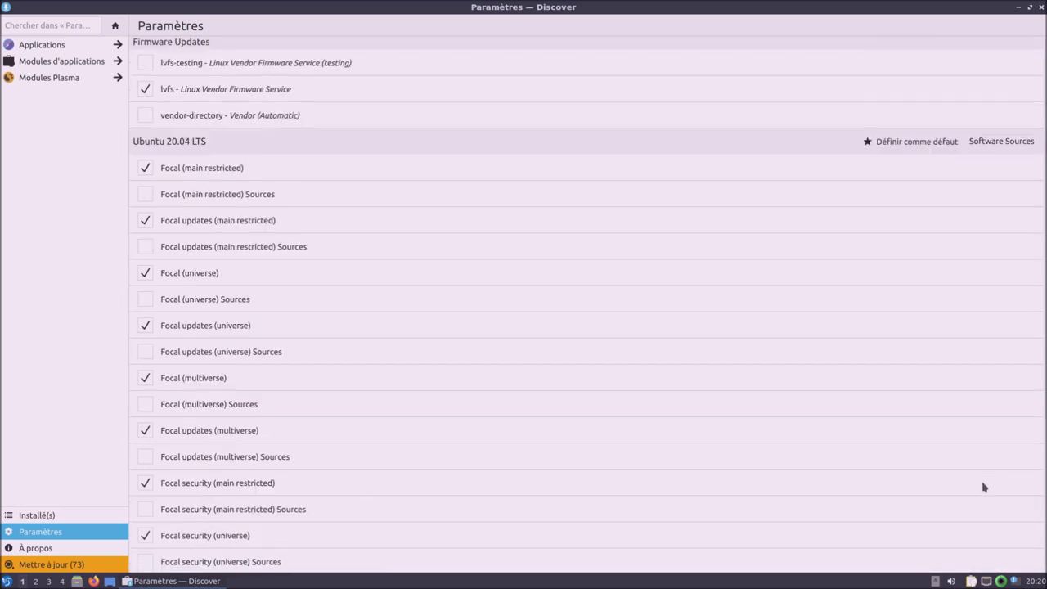
left_click(898, 147)
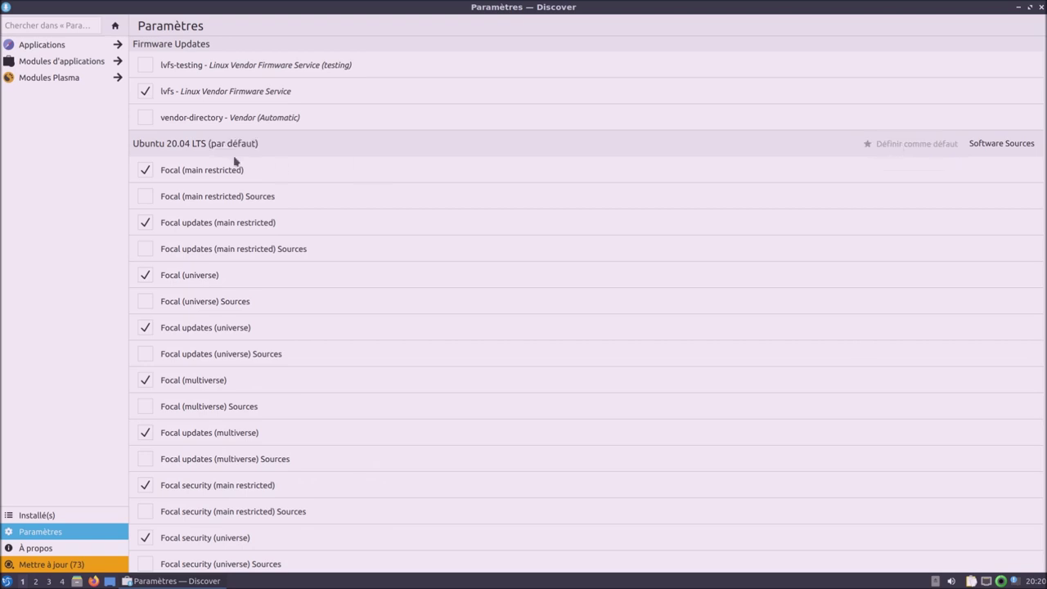
Review Discover's full list of available application and system updates.
left_click(74, 565)
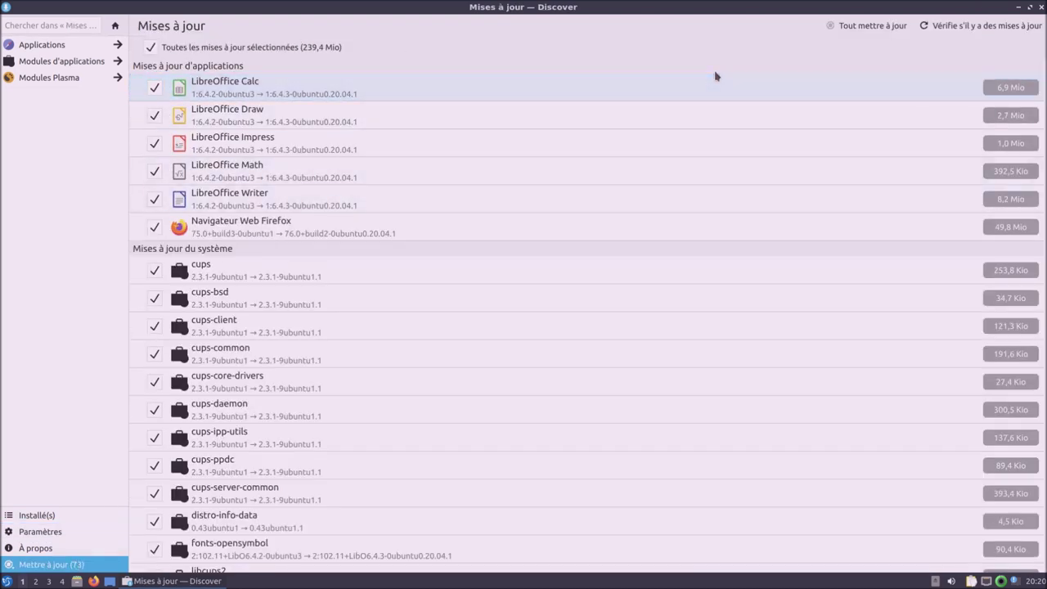
scroll(630, 323, "down", 3)
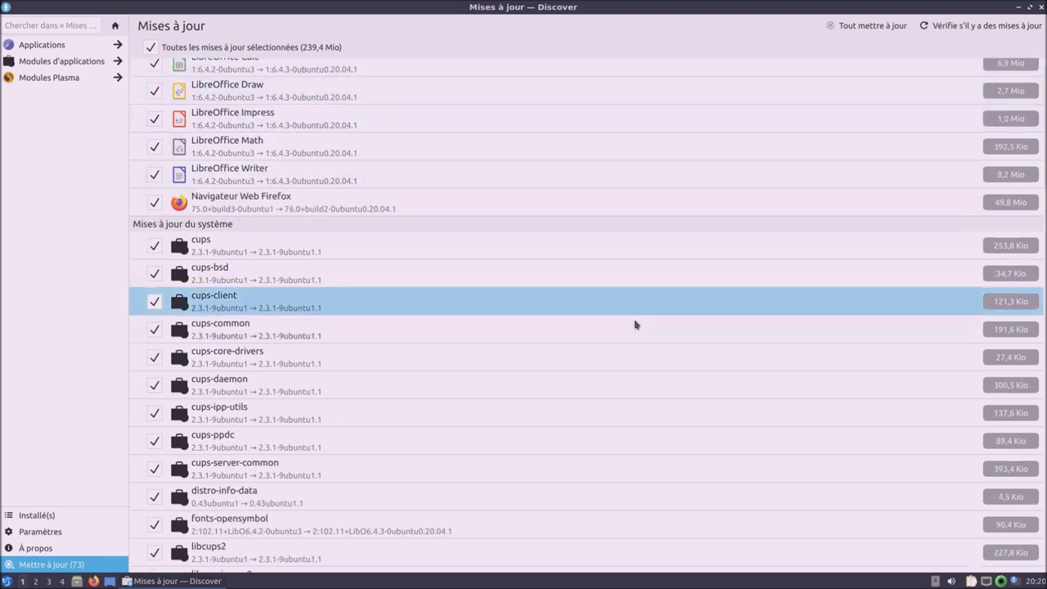
scroll(636, 326, "down", 10)
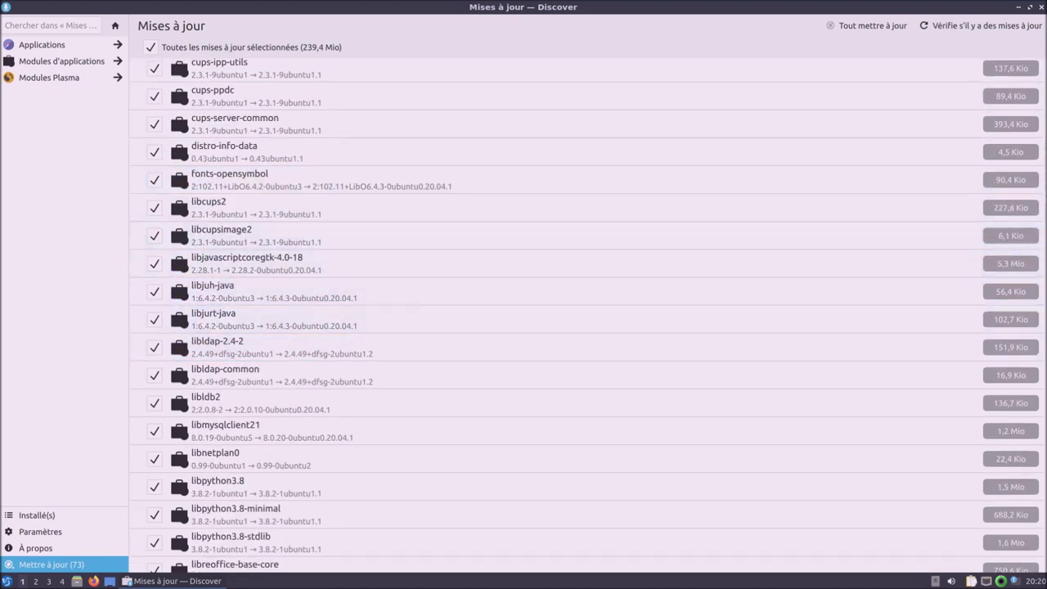
scroll(829, 494, "down", 16)
scroll(829, 494, "down", 20)
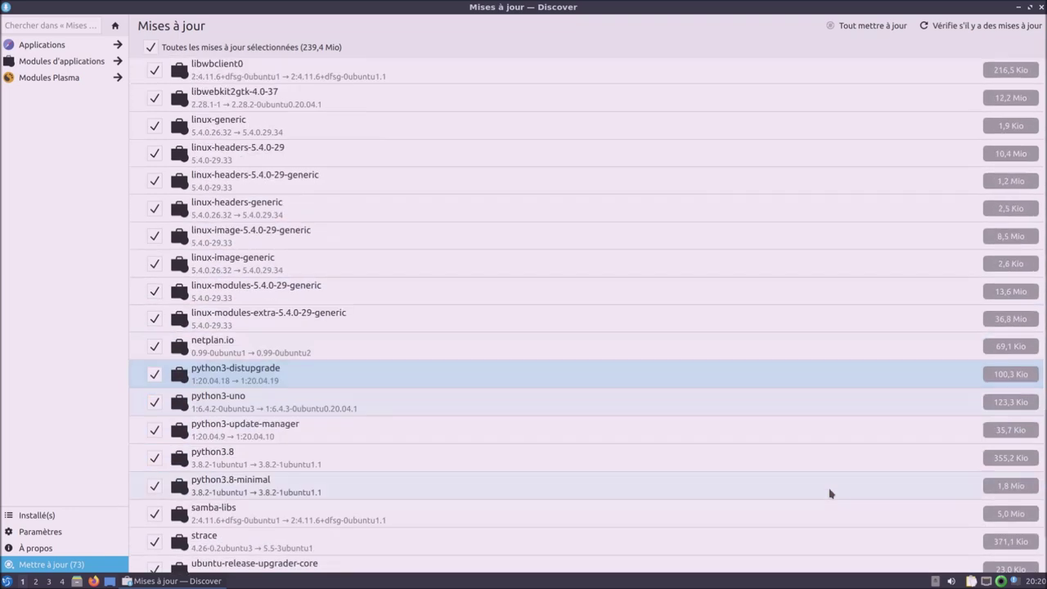
scroll(829, 493, "down", 5)
scroll(829, 493, "up", 3)
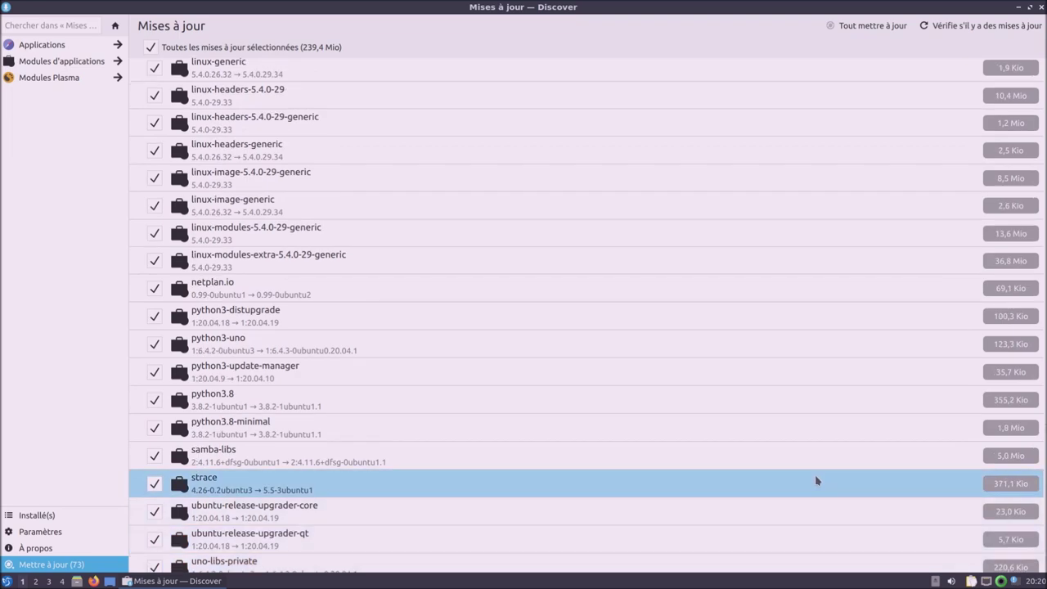
scroll(815, 475, "up", 6)
scroll(808, 481, "up", 15)
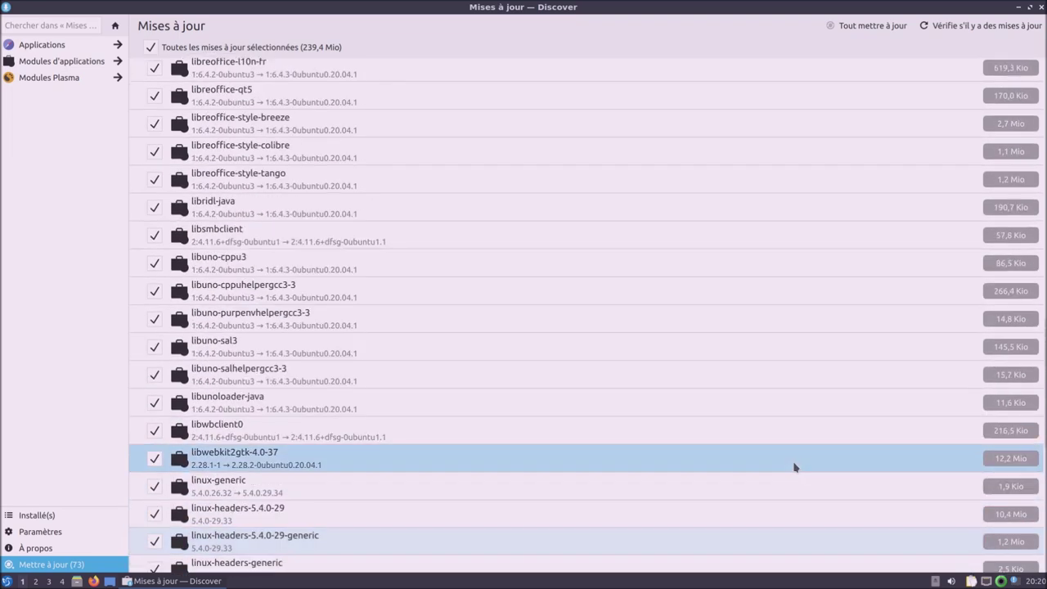
scroll(769, 426, "up", 13)
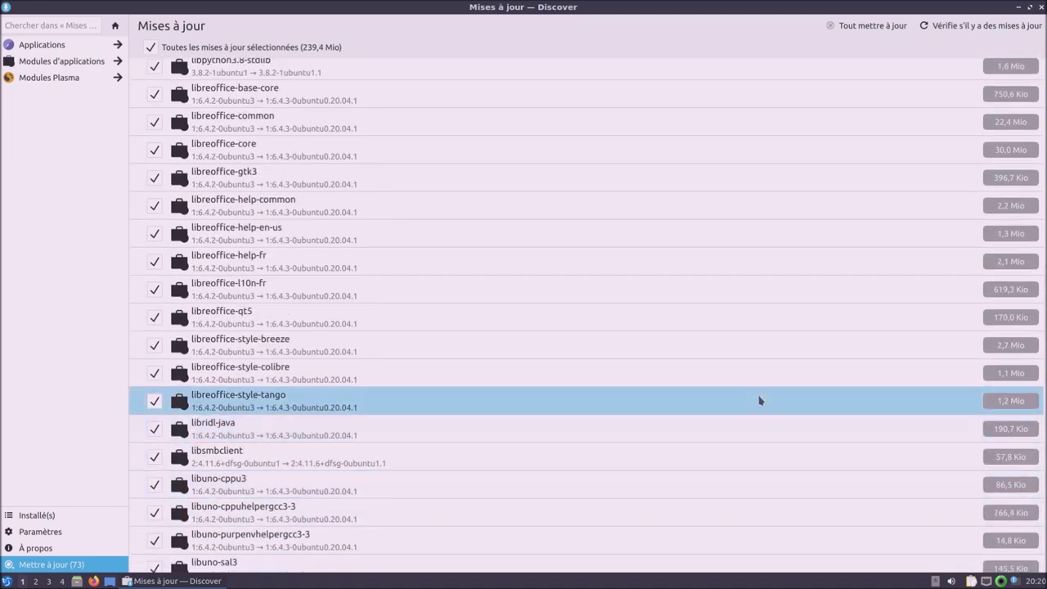
scroll(759, 400, "up", 19)
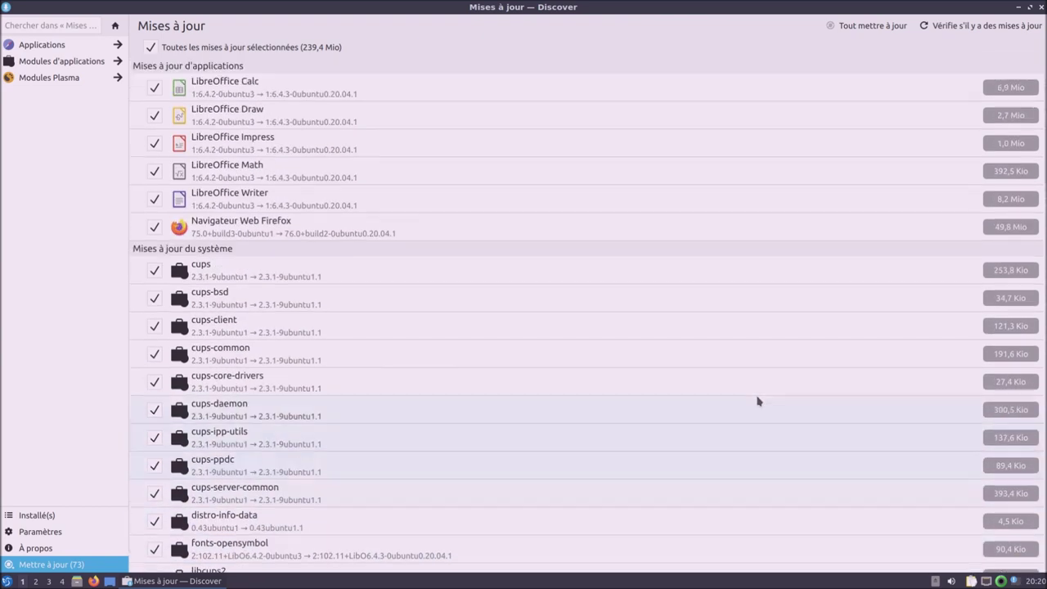
Check again for updates and install all of them, authenticating with the account password.
left_click(941, 28)
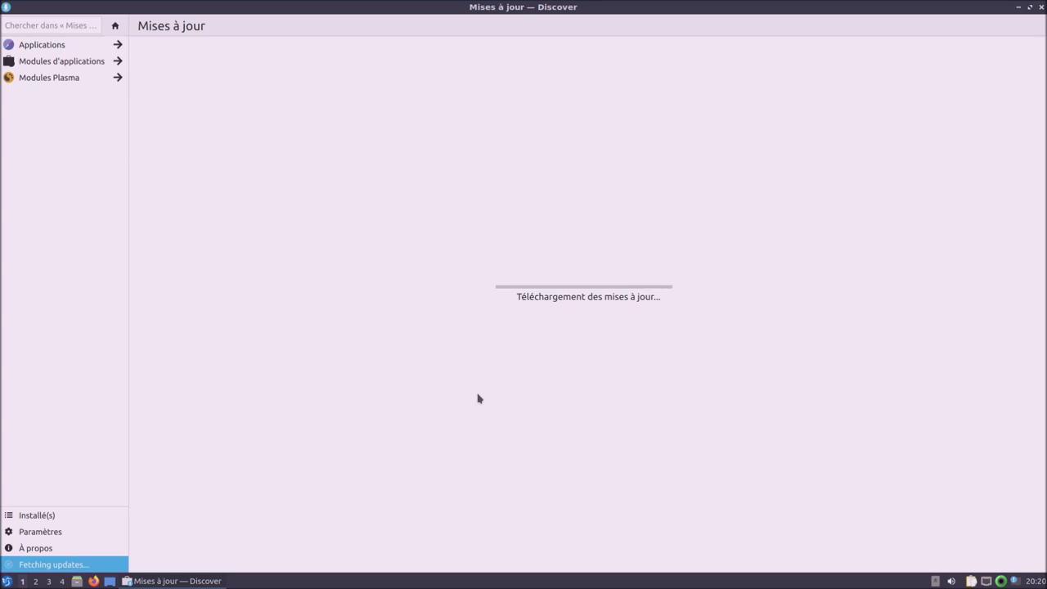
left_click(848, 28)
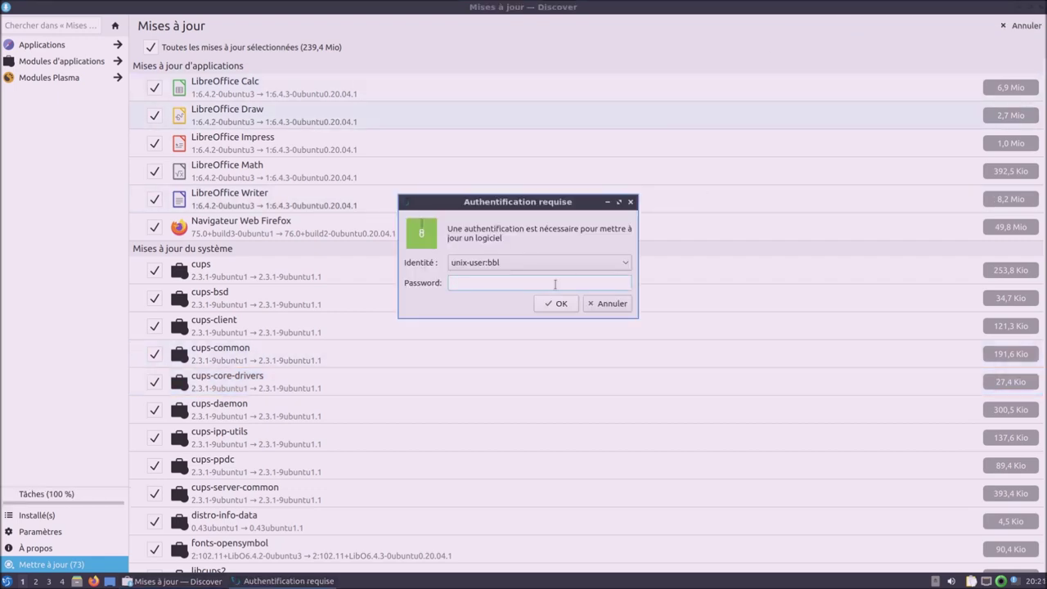
type("******")
key("Return")
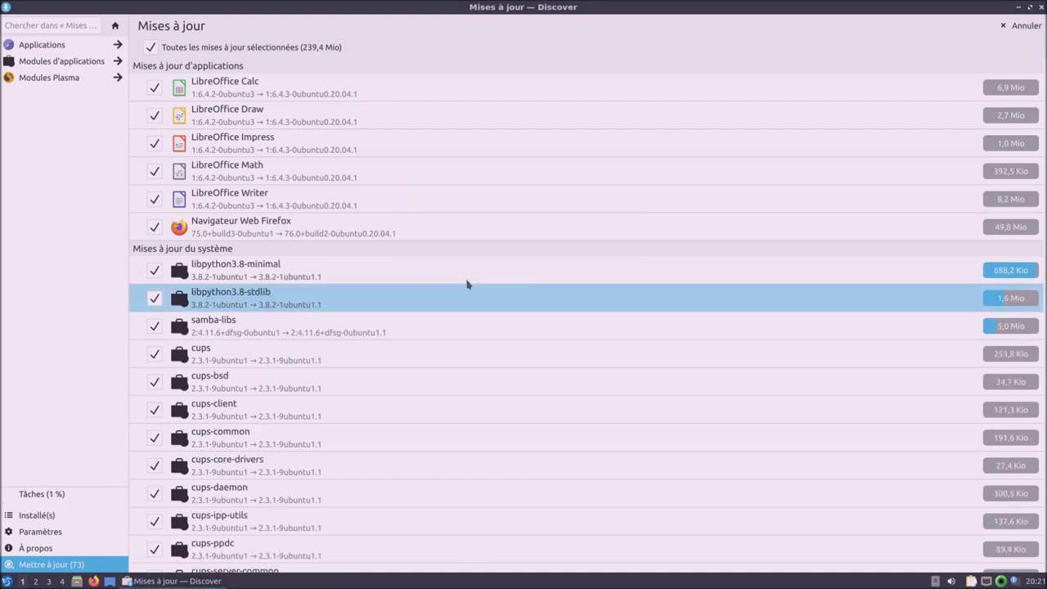
left_click(51, 495)
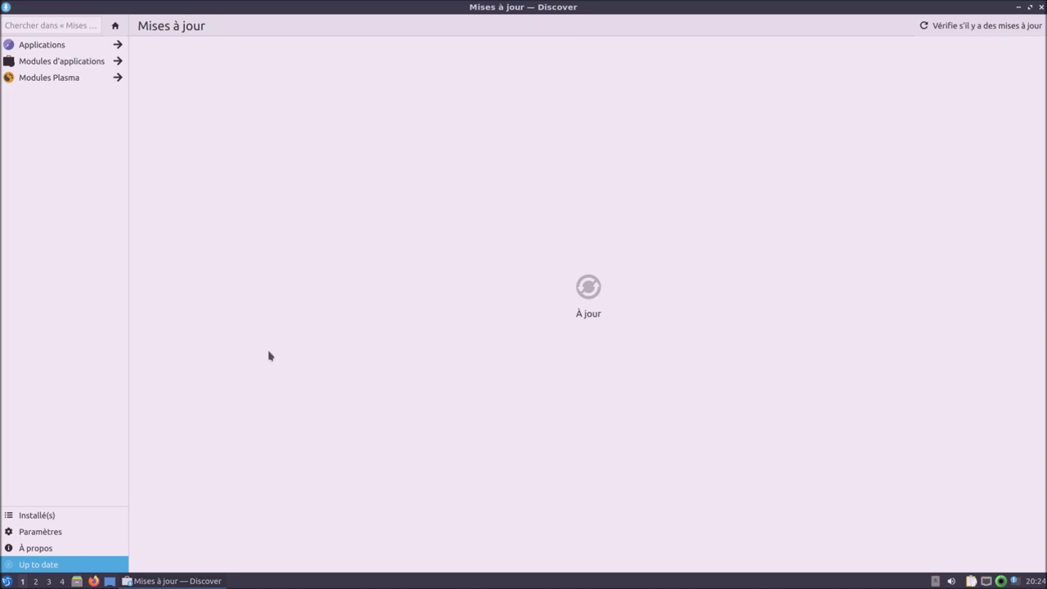
Close Discover and restart the Lubuntu system, accepting the confirmation.
left_click(1041, 7)
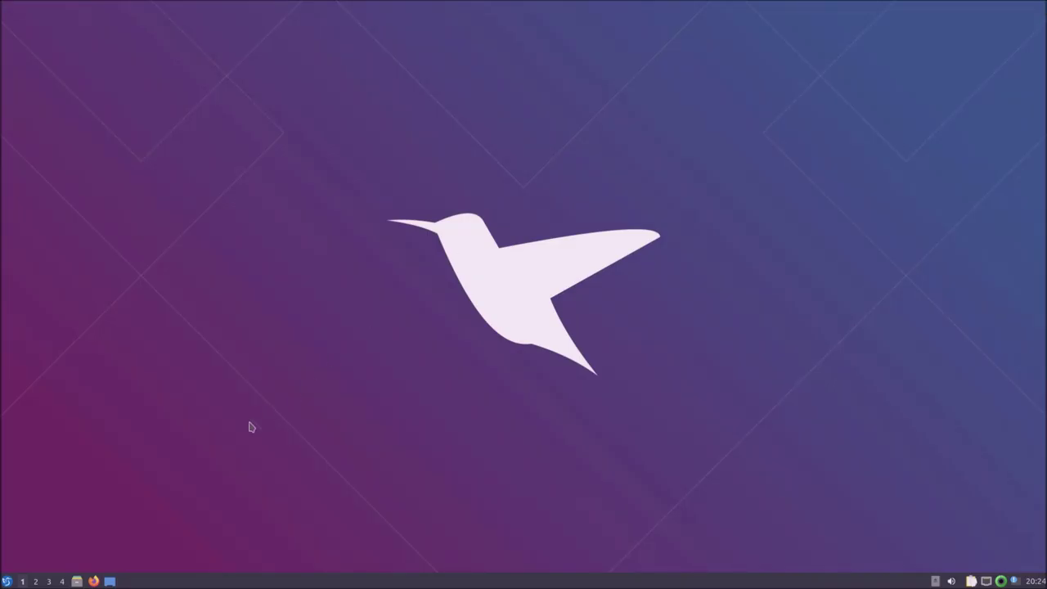
left_click(6, 581)
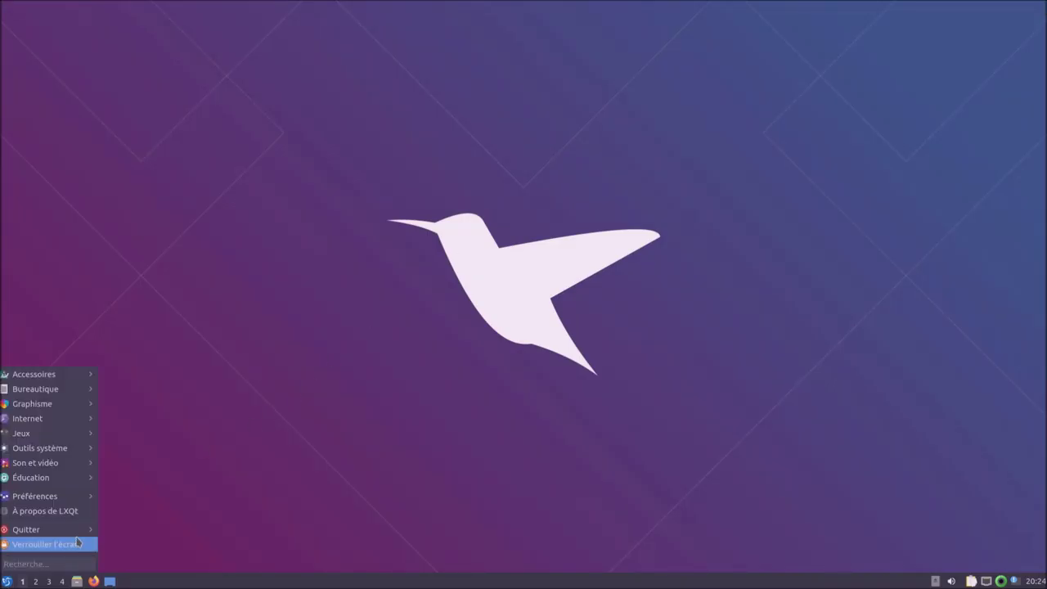
mouse_move(74, 530)
left_click(151, 551)
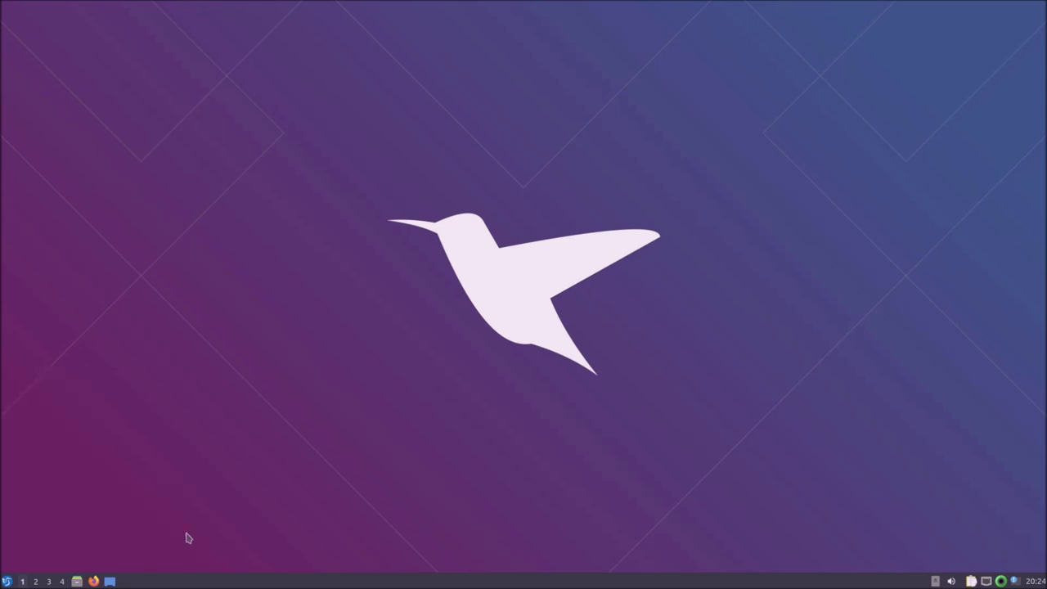
left_click(583, 307)
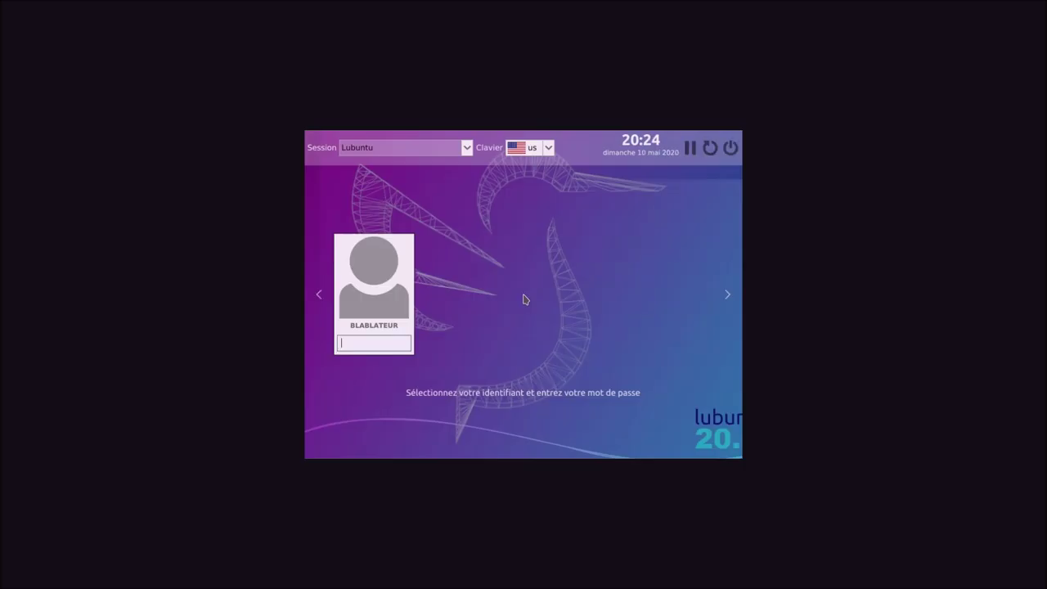
Leave and re-enter the virtual machine's full-screen mode to refit the display, and log in with the account password.
mouse_move(336, 5)
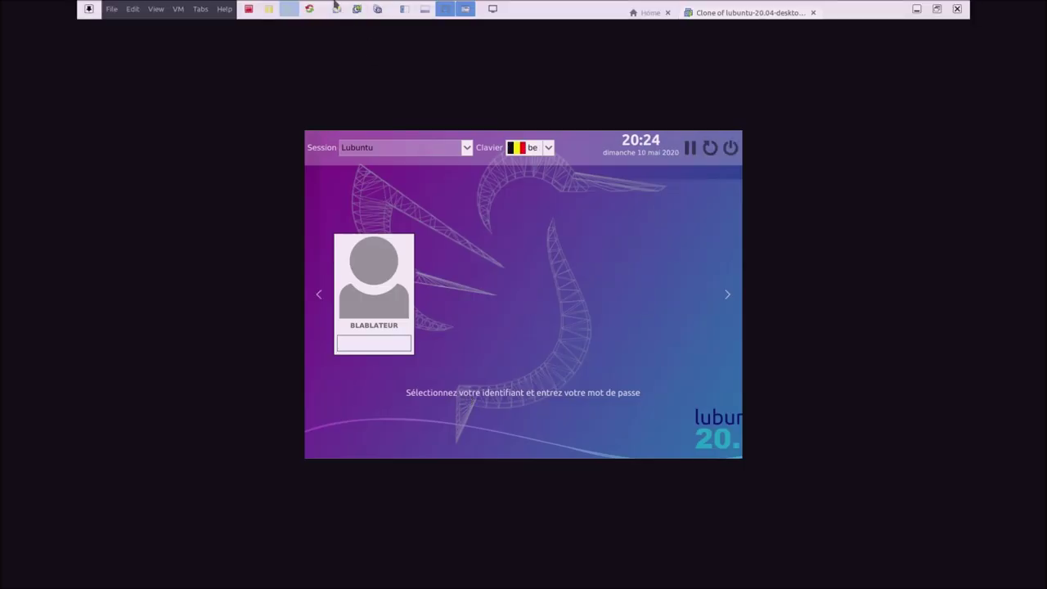
left_click(465, 9)
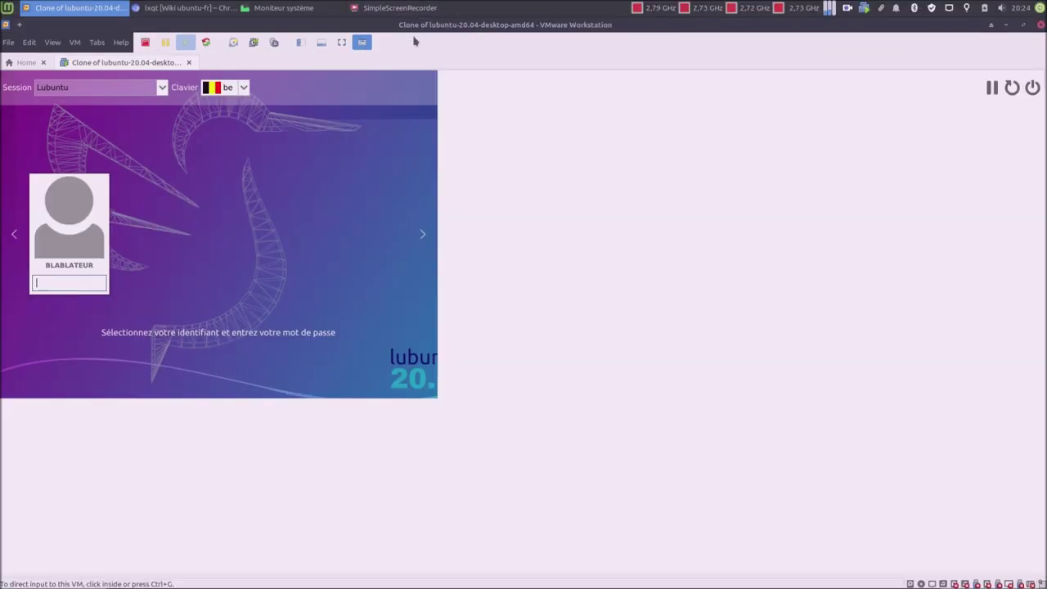
left_click(342, 43)
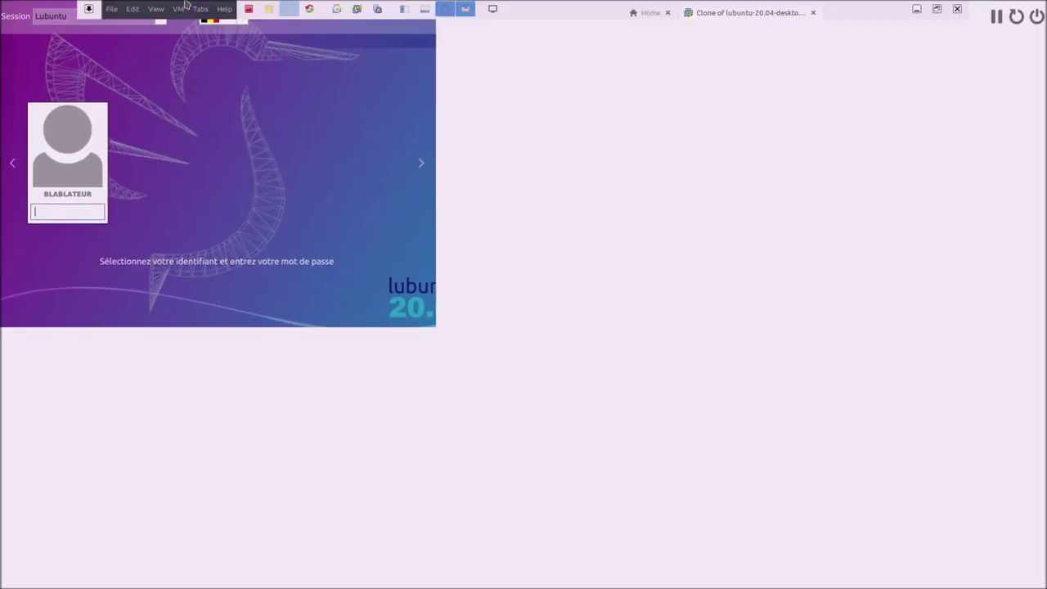
type("*******")
key("Return")
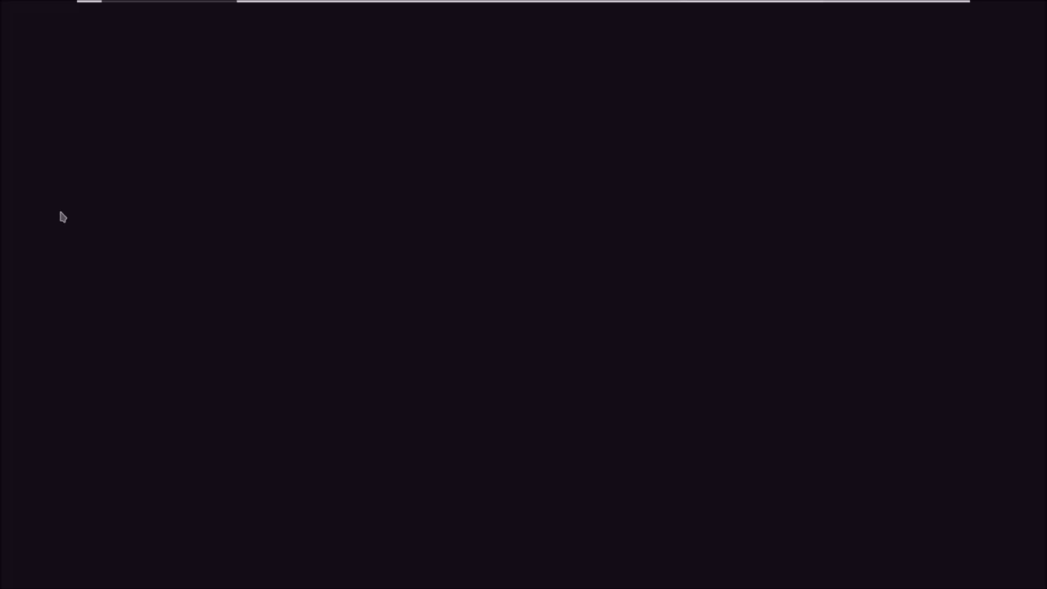
Select exclusive mode for the virtual machine's full-screen display.
mouse_move(238, 3)
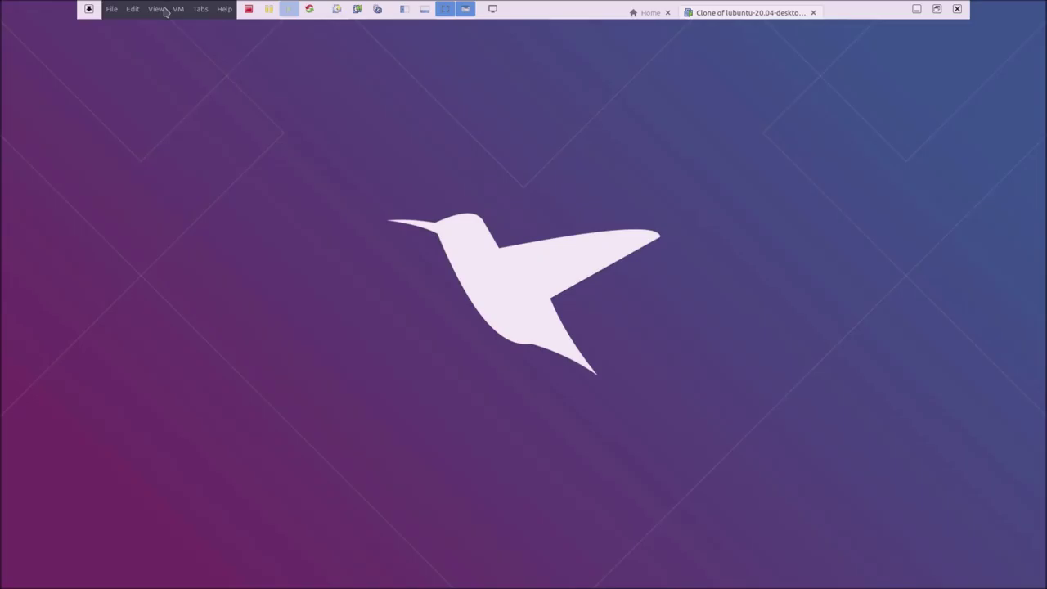
left_click(156, 9)
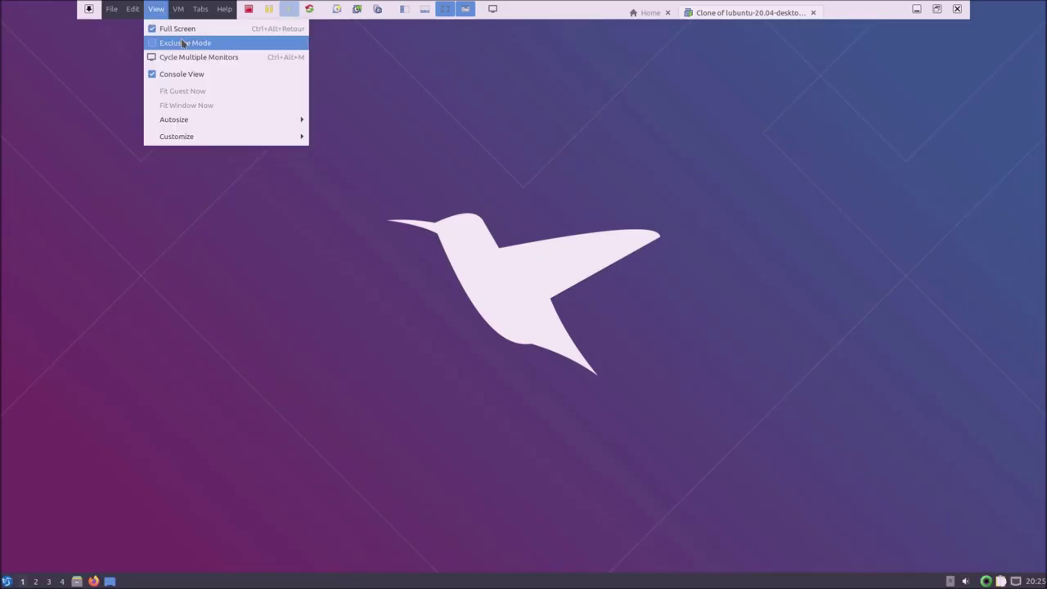
left_click(183, 43)
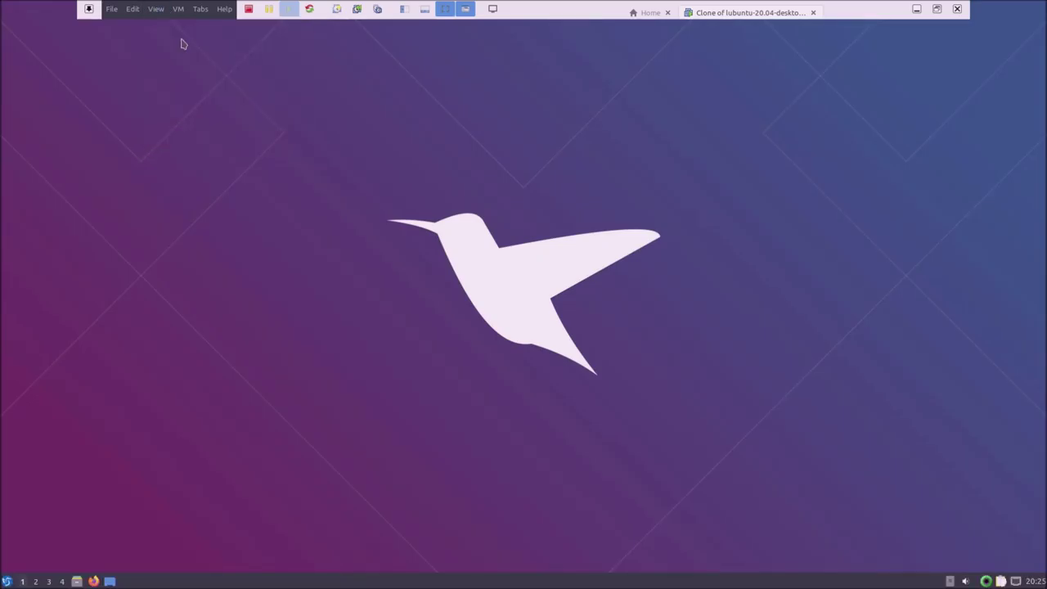
Launch Htop to check memory and processor usage after the restart, then quit its terminal.
left_click(7, 581)
type("ht")
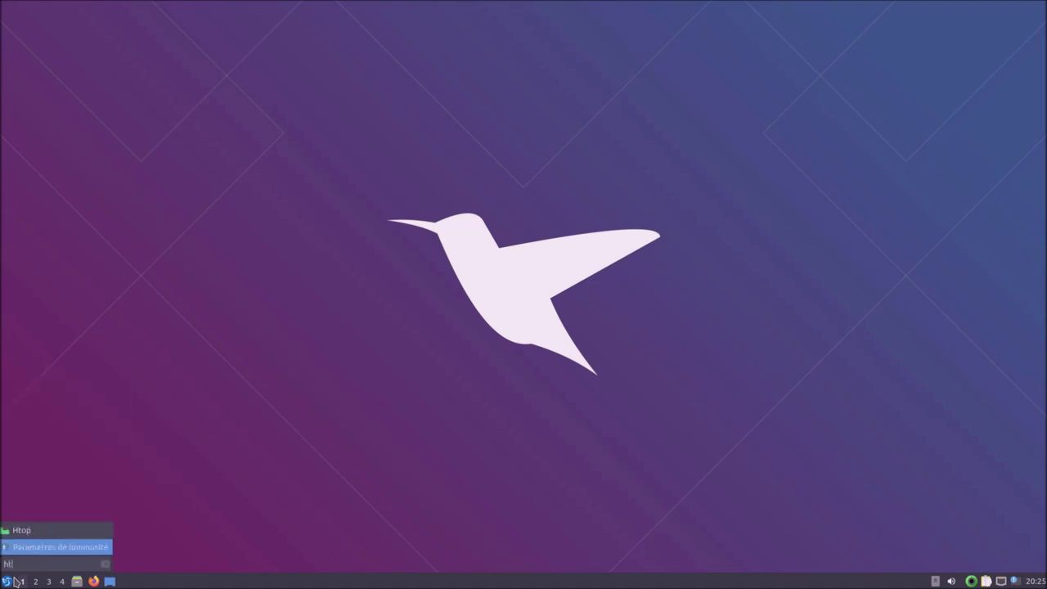
left_click(52, 528)
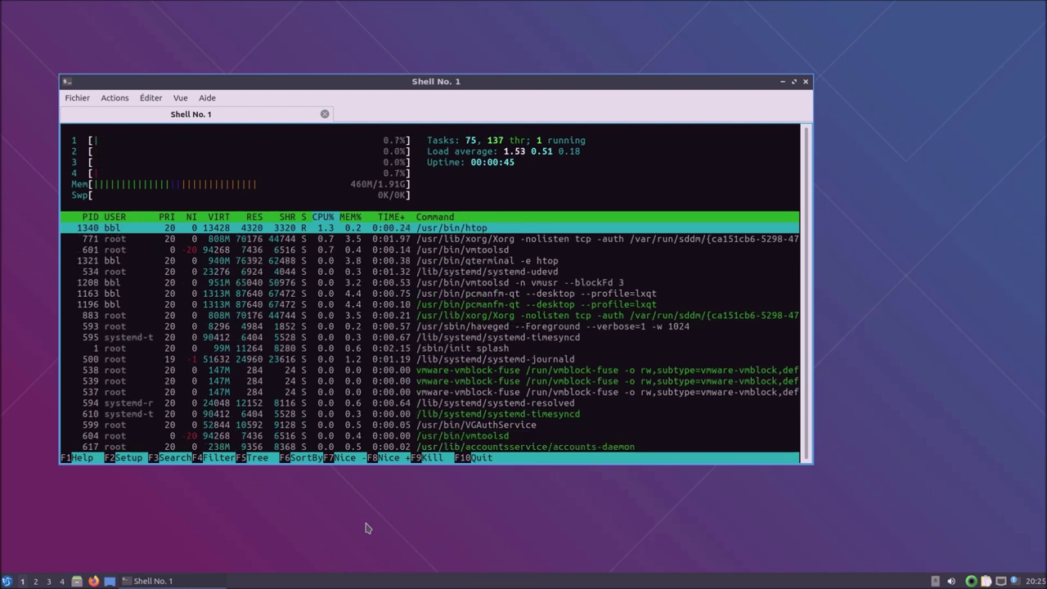
left_click(806, 82)
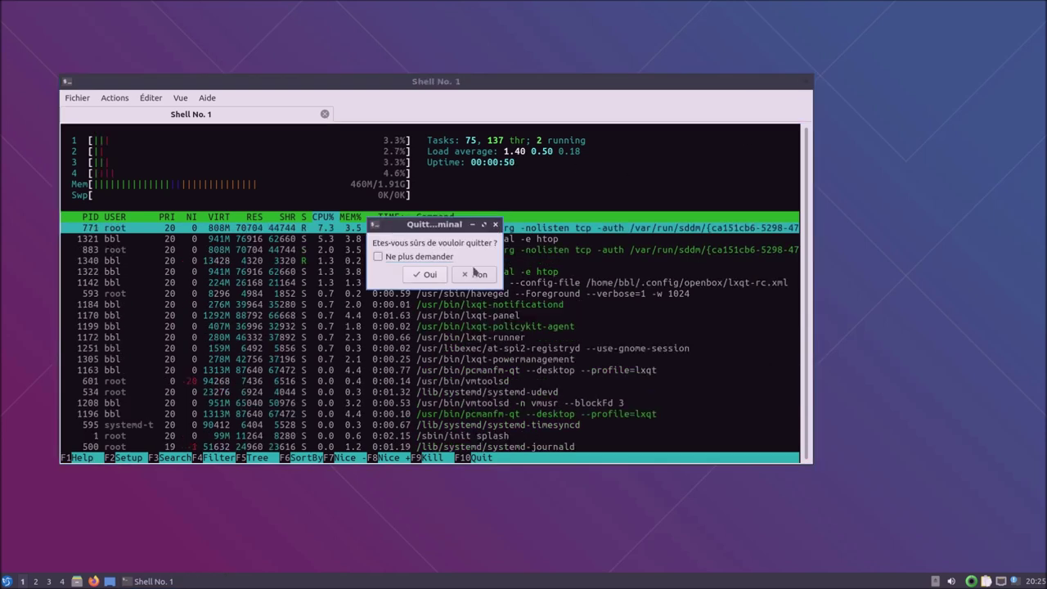
left_click(439, 276)
Open QTerminal and list the installed snaps with "snap list".
left_click(8, 581)
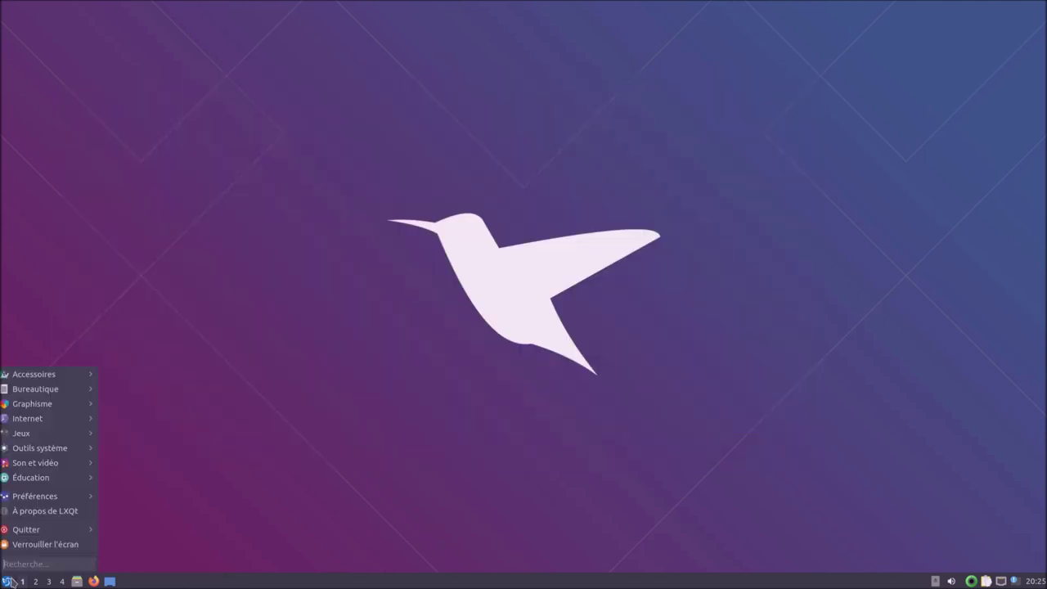
type("ter")
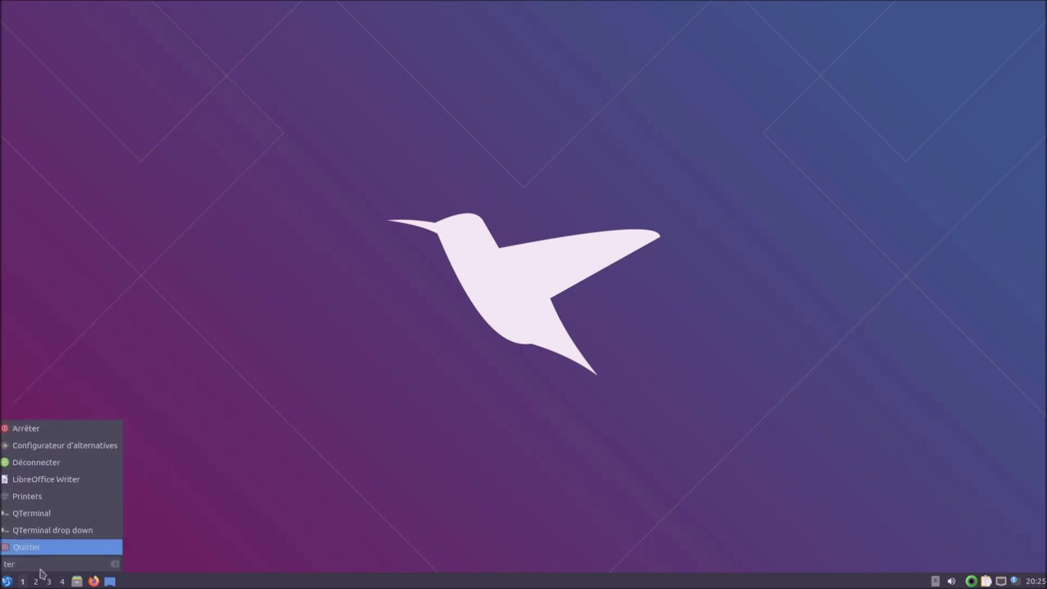
left_click(86, 515)
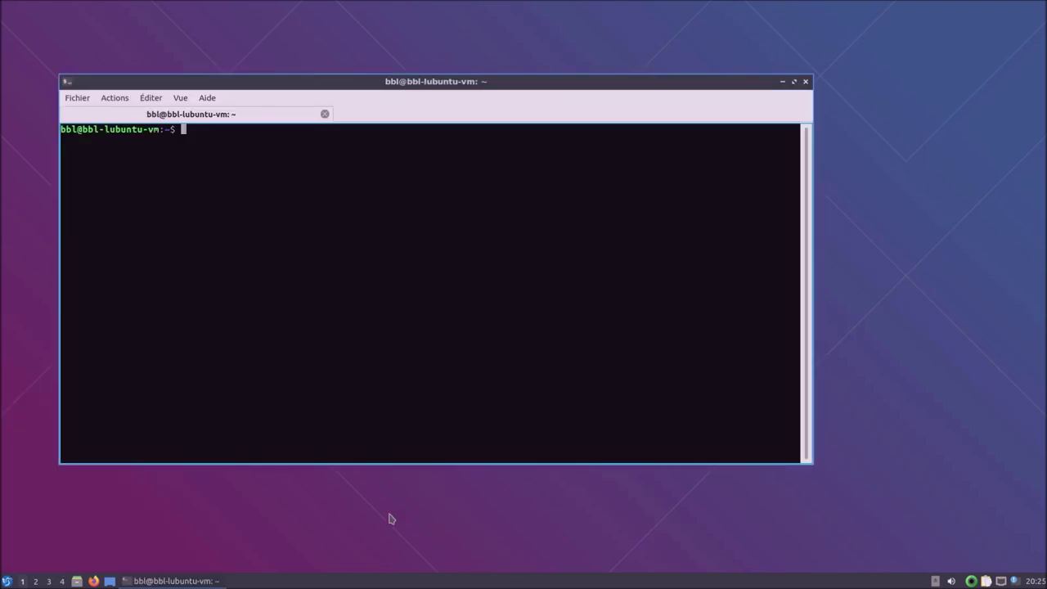
type("snap list")
key("Return")
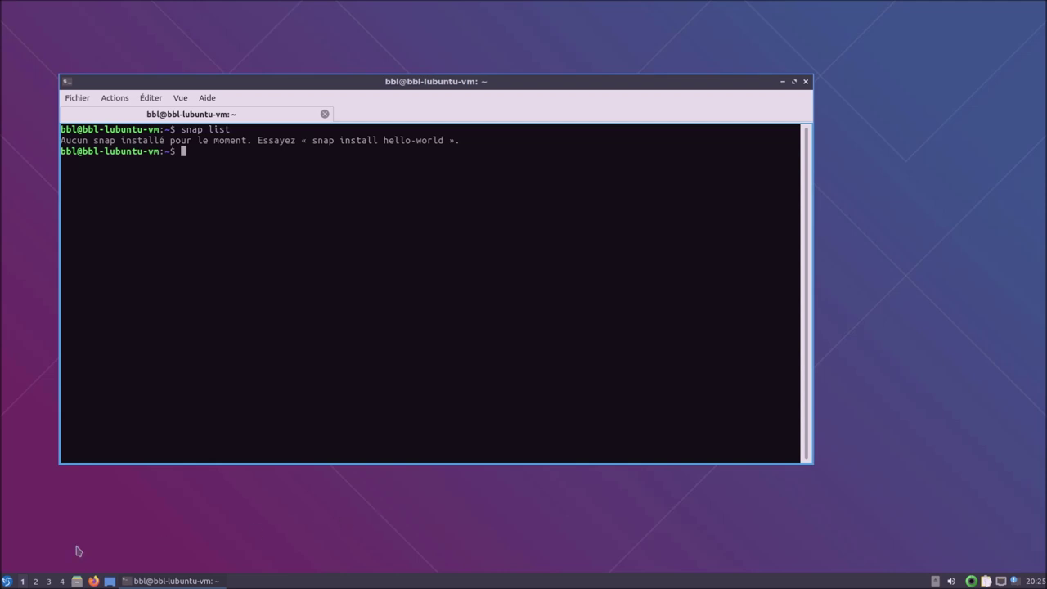
Open the VLC media player and view its version in the About window.
left_click(6, 581)
mouse_move(69, 465)
left_click(176, 480)
left_click(617, 392)
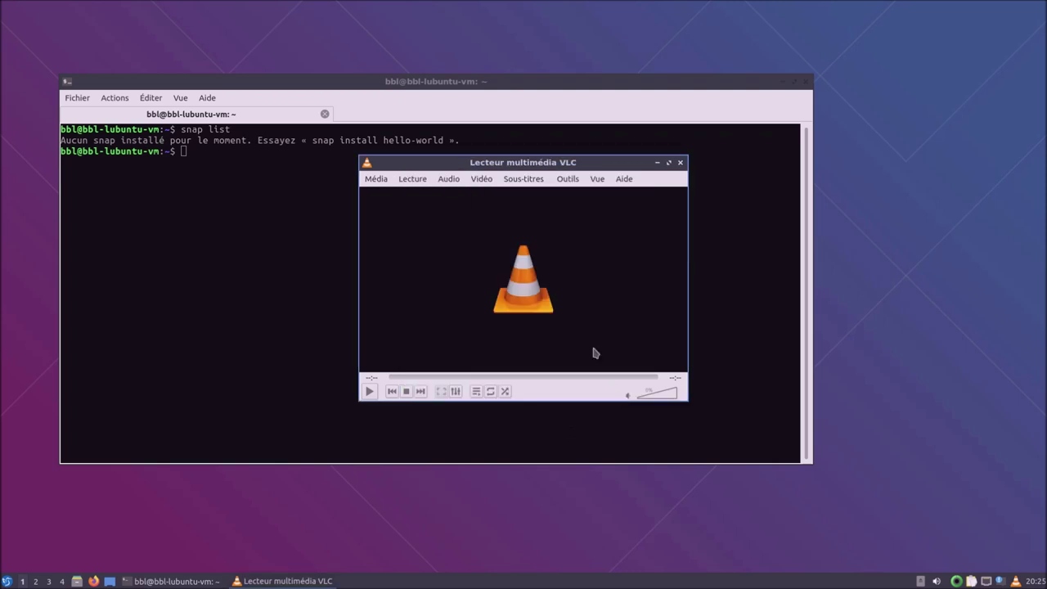
left_click(624, 179)
left_click(636, 211)
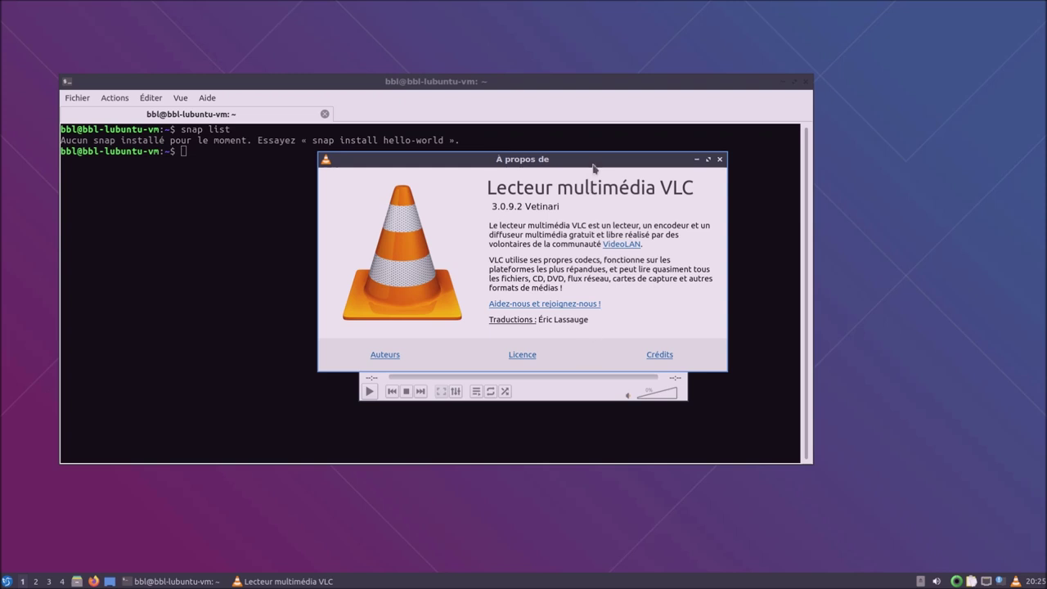
Move VLC's About window lower, return to the terminal and enter "snap install vlc" without running it.
left_click_drag(593, 165, 596, 261)
left_click(573, 86)
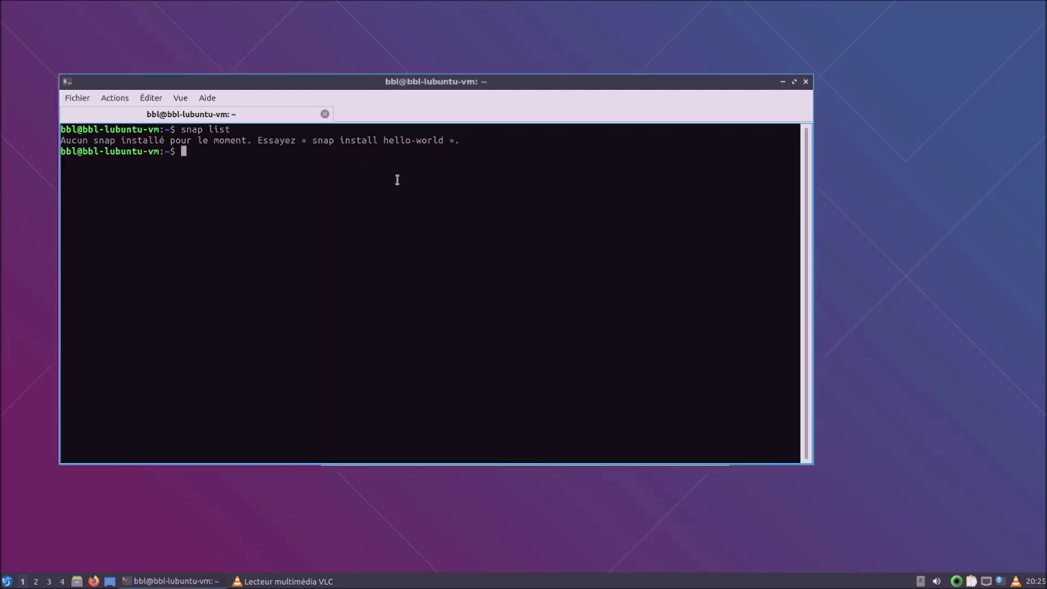
type("snap install vlc")
Launch Discover from the application menu by searching for "di".
left_click(7, 582)
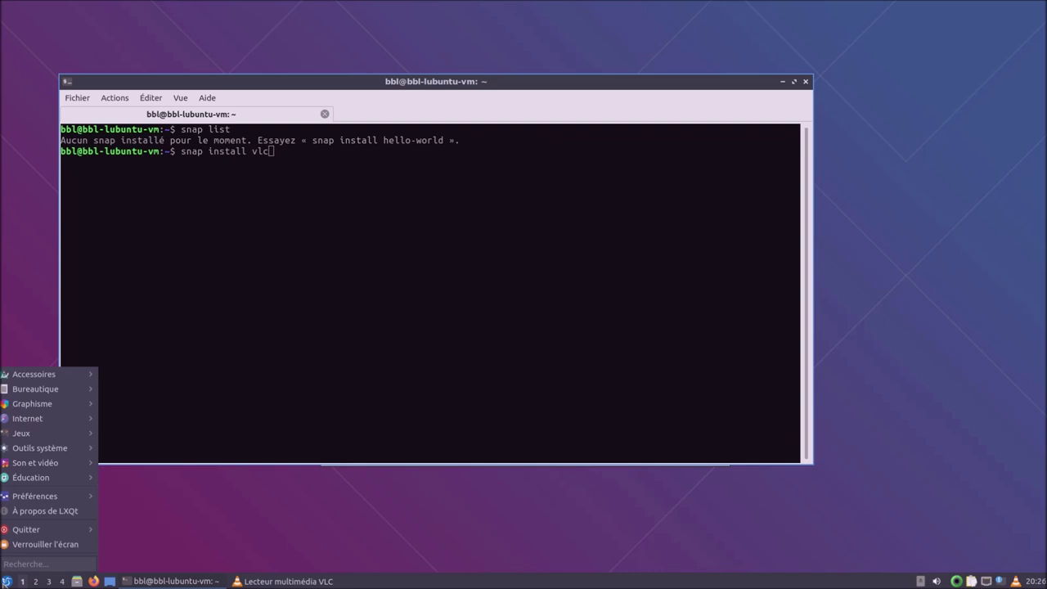
type("di")
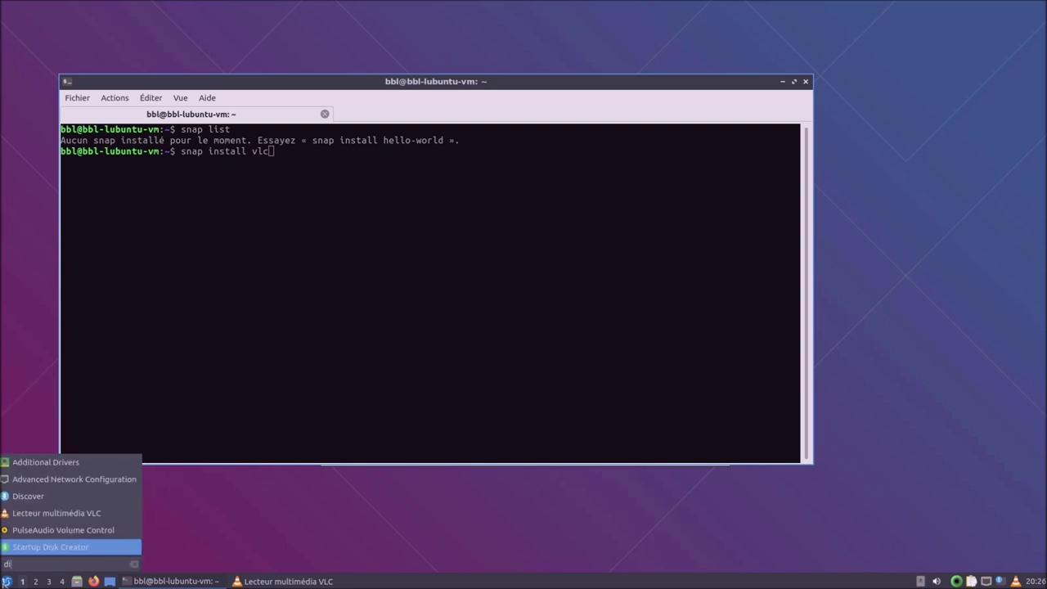
key("Up")
key("Up")
key("Up")
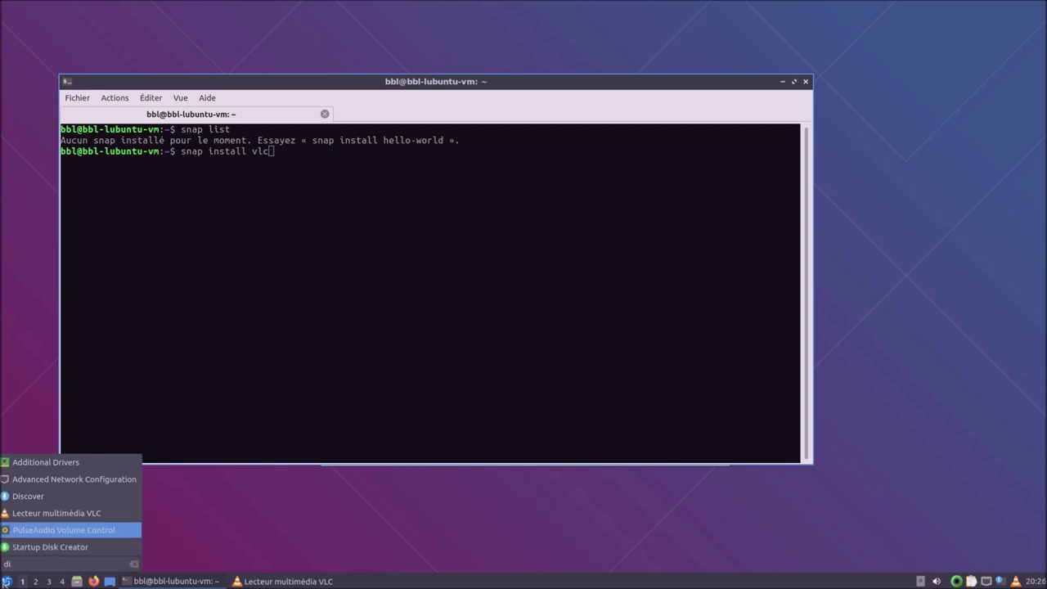
key("Return")
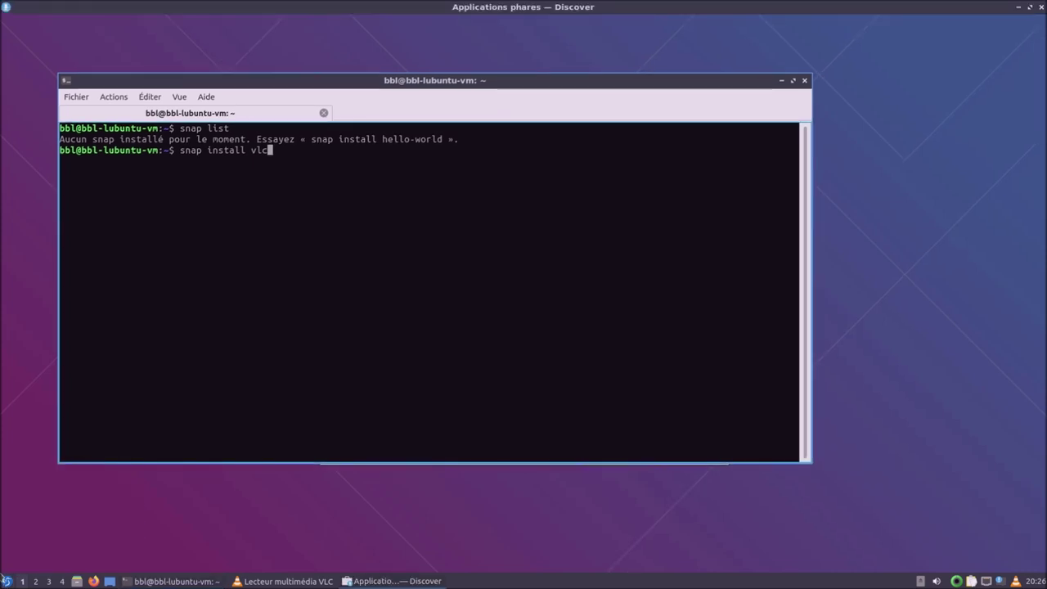
left_click(55, 410)
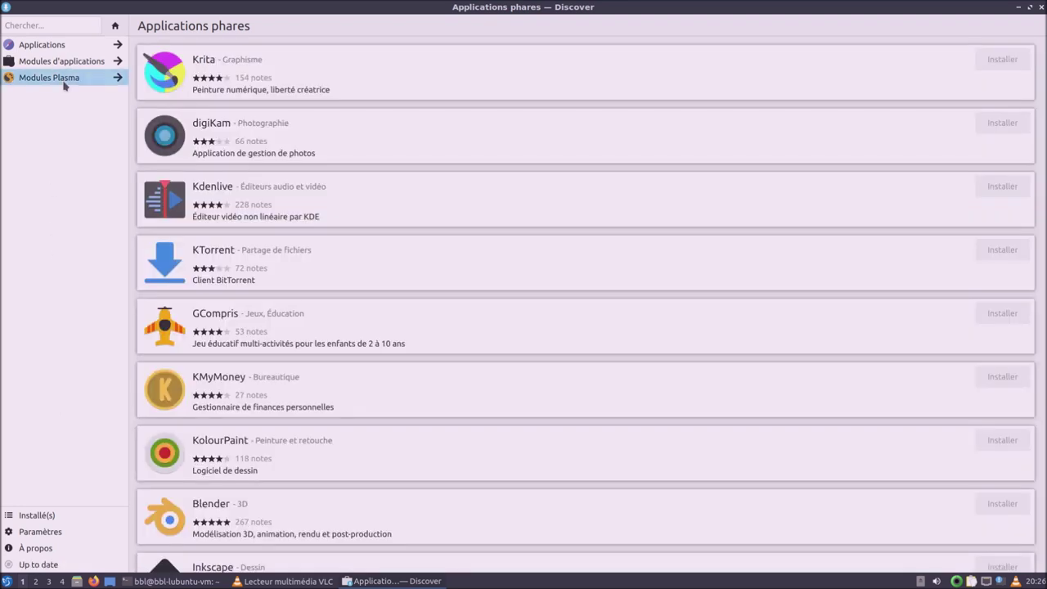
Browse Discover's Plasma module and application module categories, including the Plasma graphical components, and return to the featured applications.
left_click(64, 83)
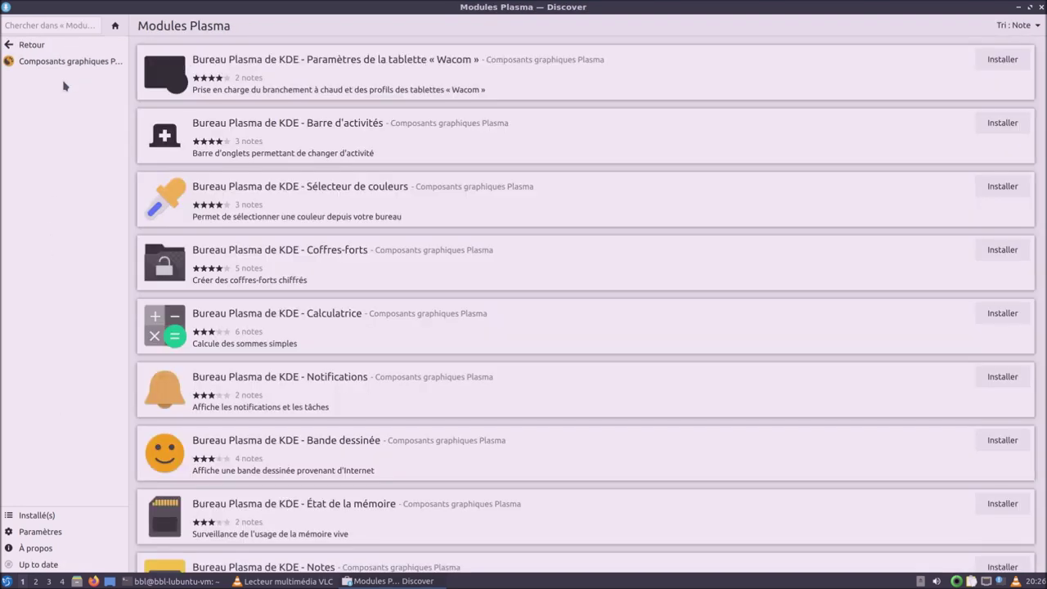
left_click(36, 64)
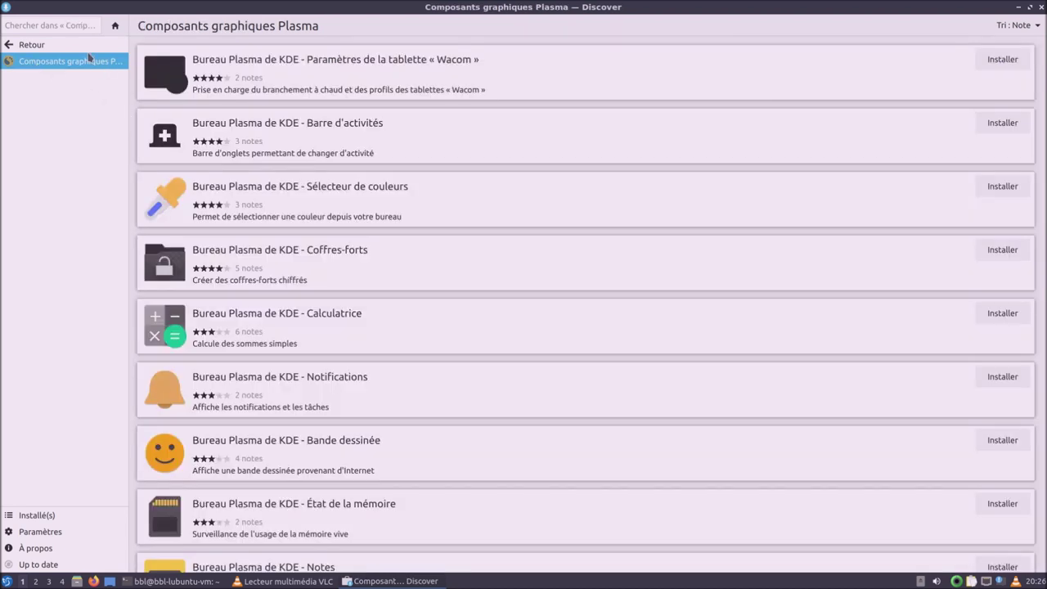
left_click(84, 46)
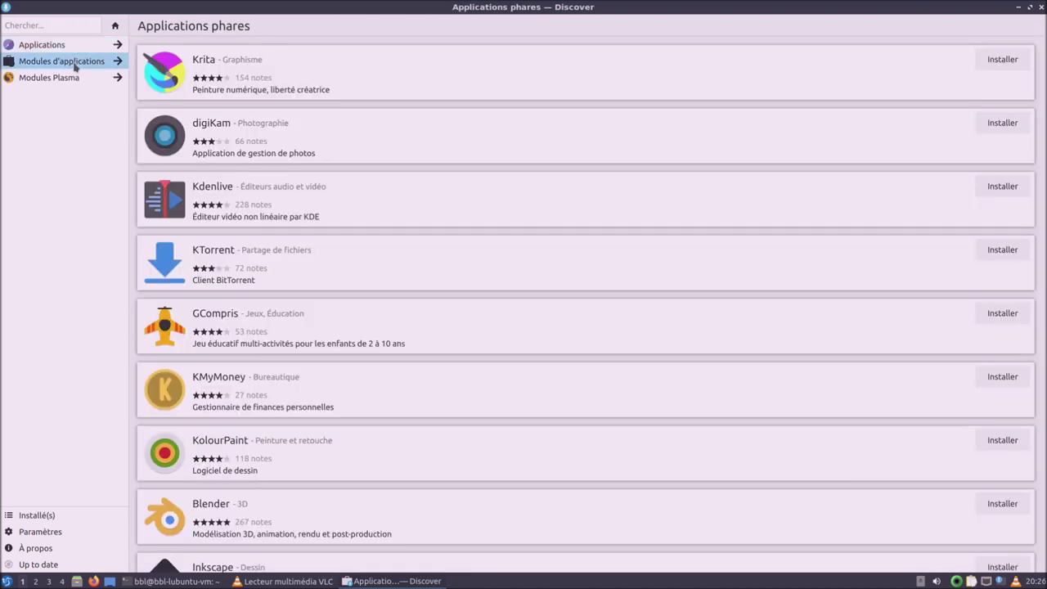
left_click(76, 65)
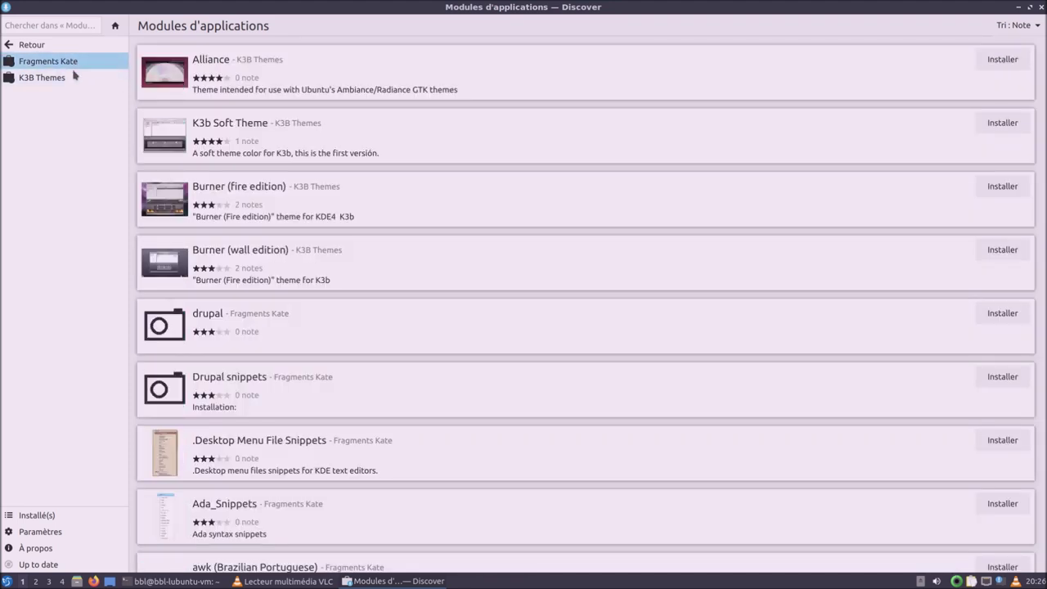
left_click(29, 45)
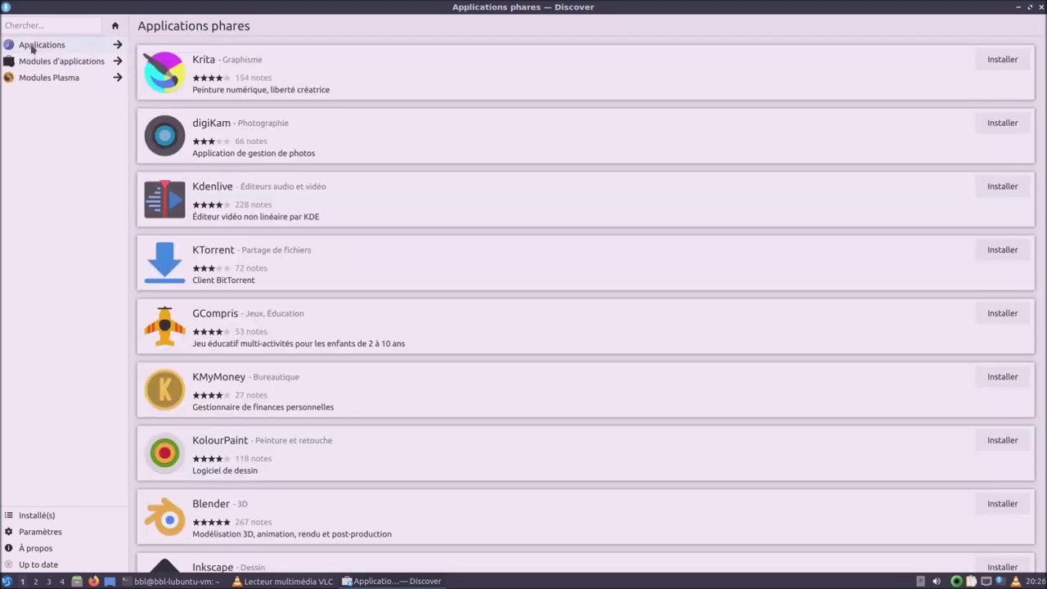
Browse Discover's Bureautique, Graphisme and Dessin application categories and its list of installed applications, then close Discover.
left_click(47, 45)
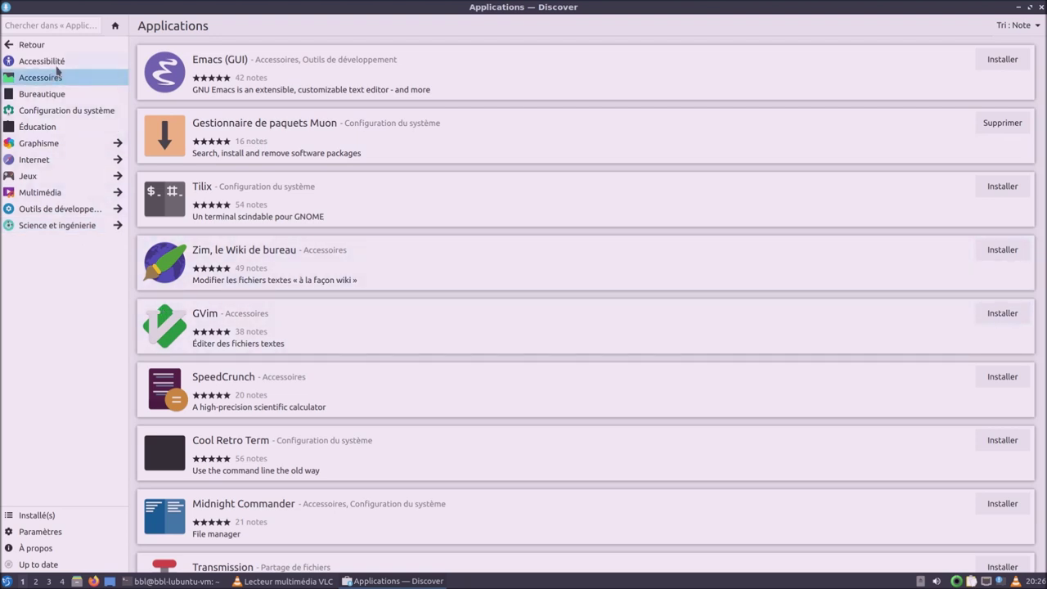
left_click(65, 96)
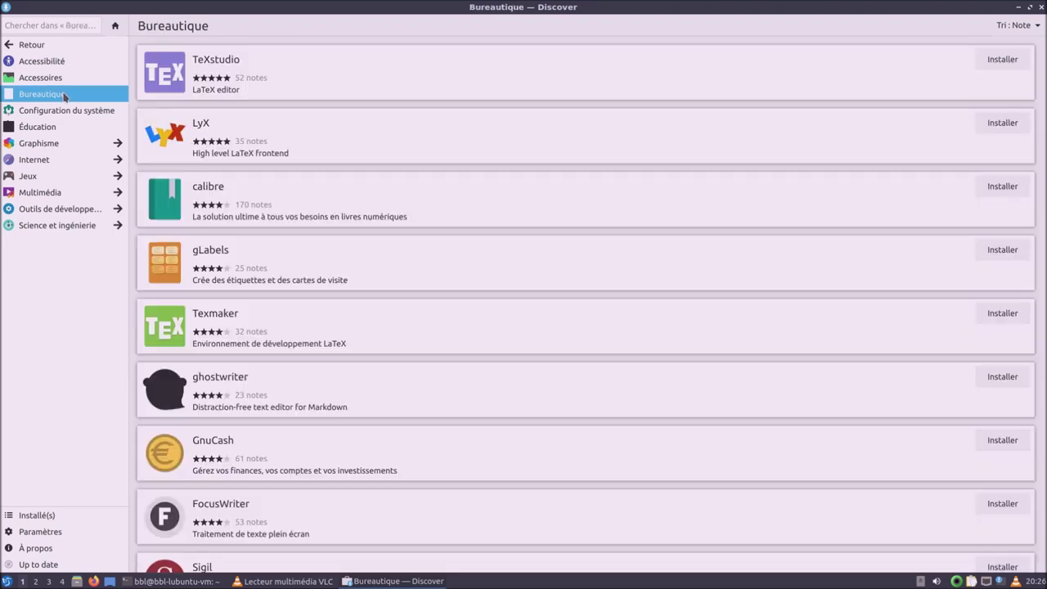
left_click(62, 144)
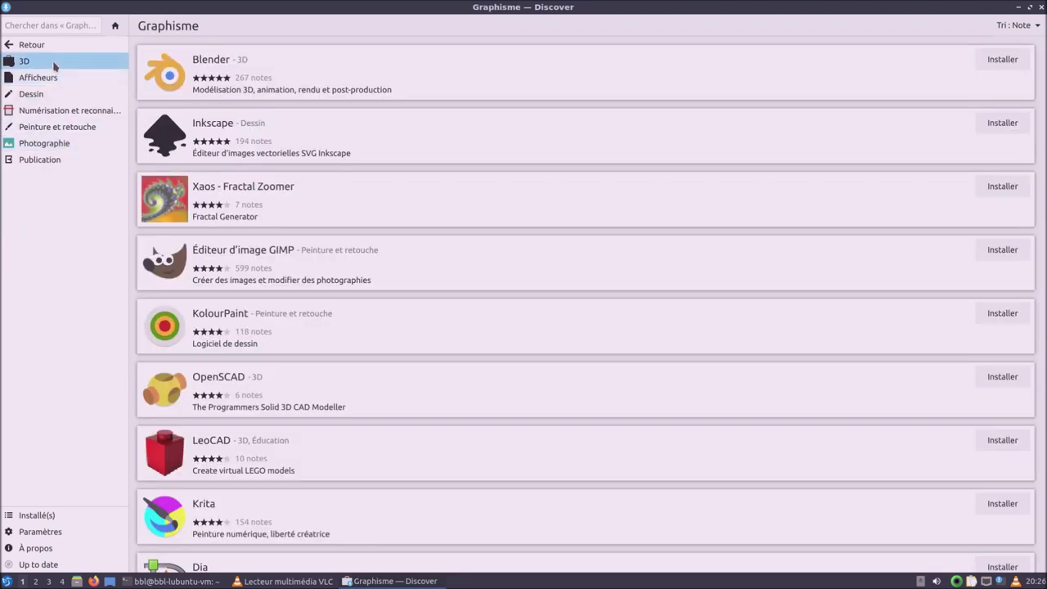
left_click(60, 95)
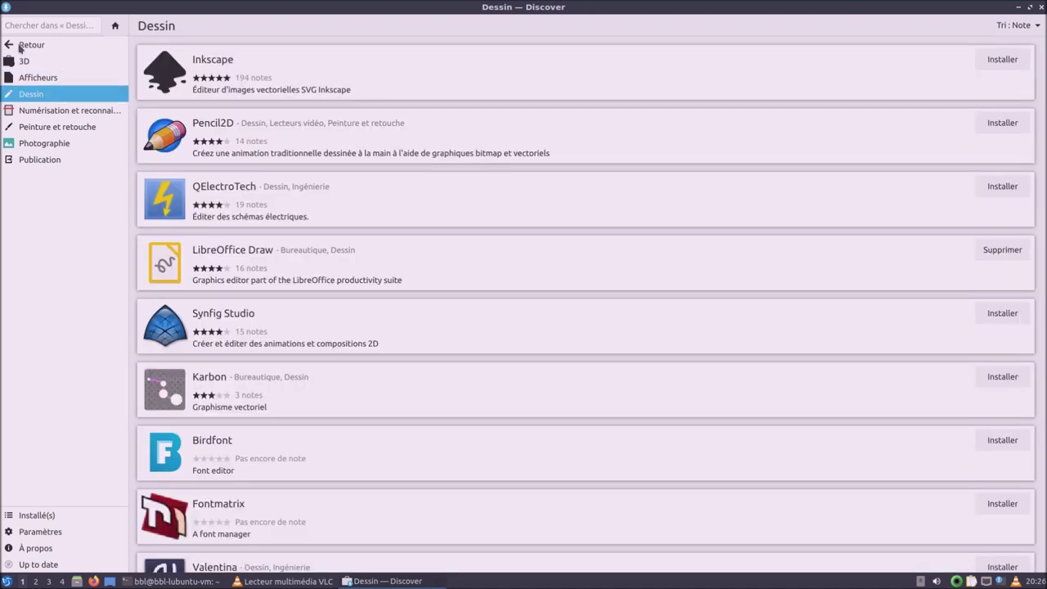
left_click(18, 47)
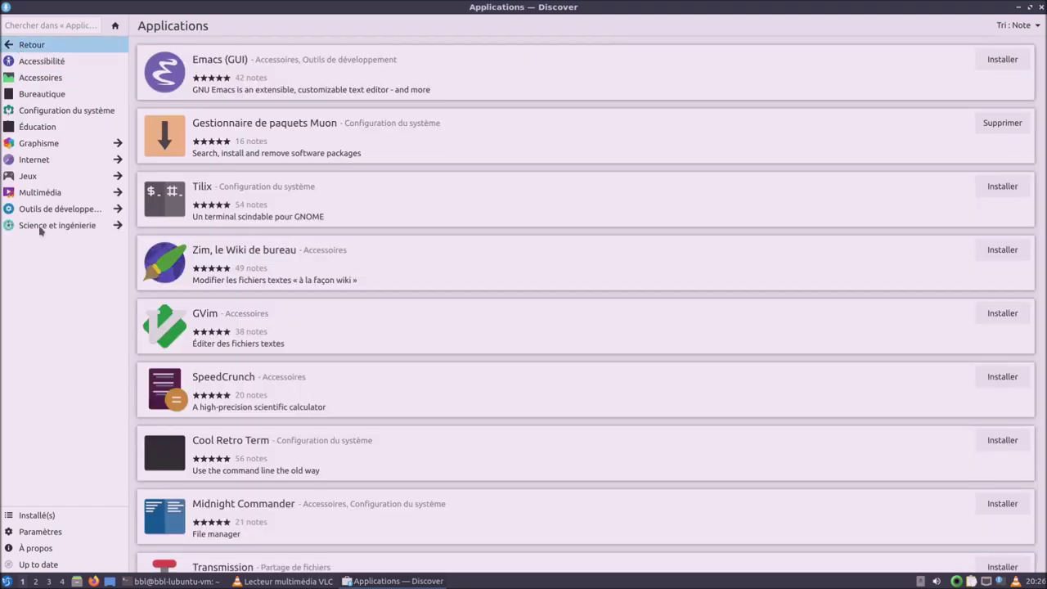
left_click(57, 522)
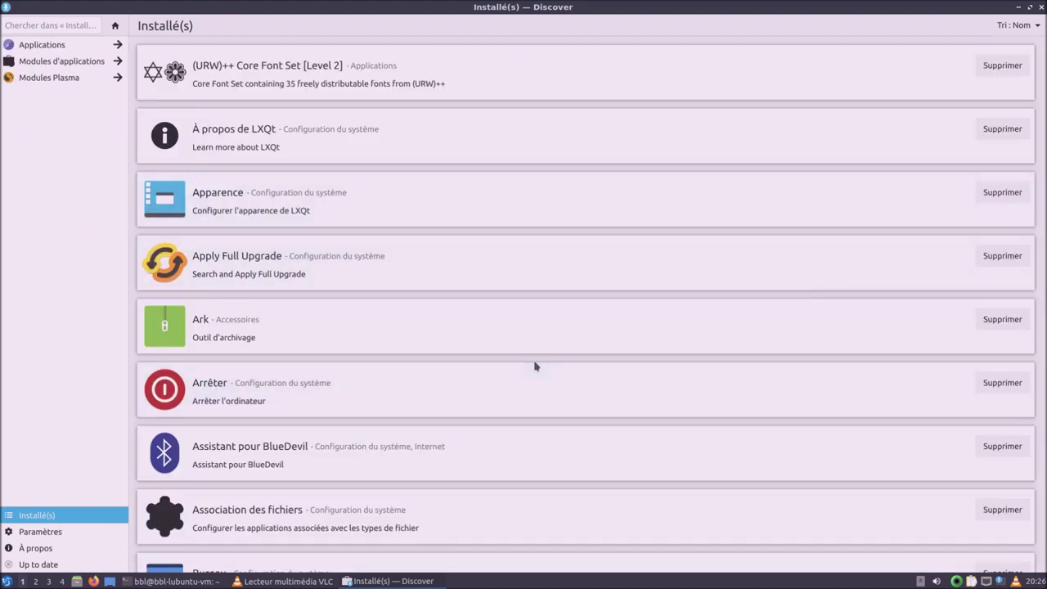
left_click(1043, 8)
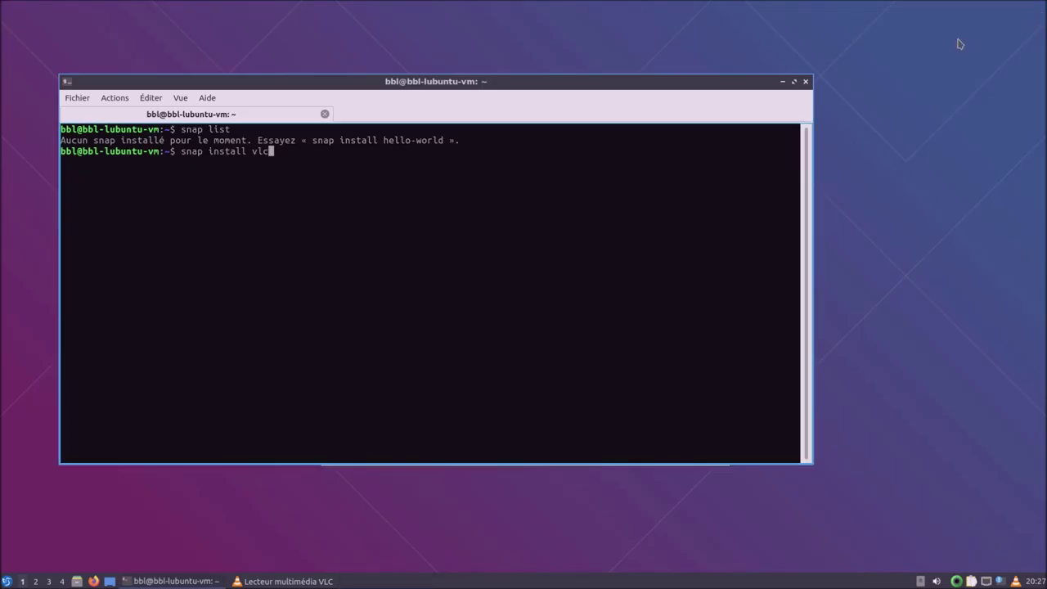
Launch the Muon package manager, view its package list maximized, and close it.
left_click(7, 581)
type("mu")
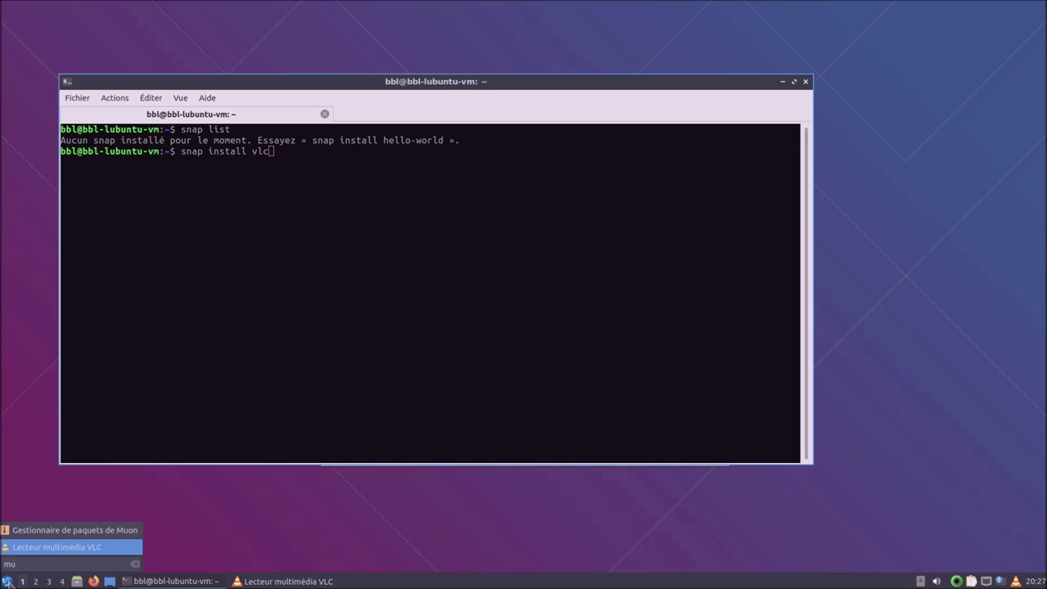
key("Up")
key("Return")
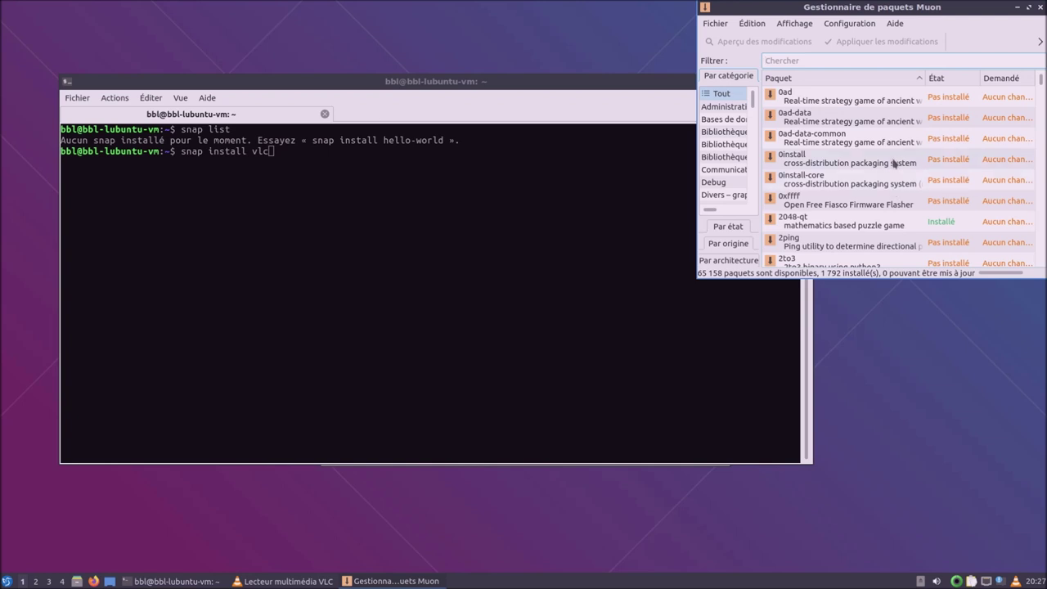
left_click(1029, 8)
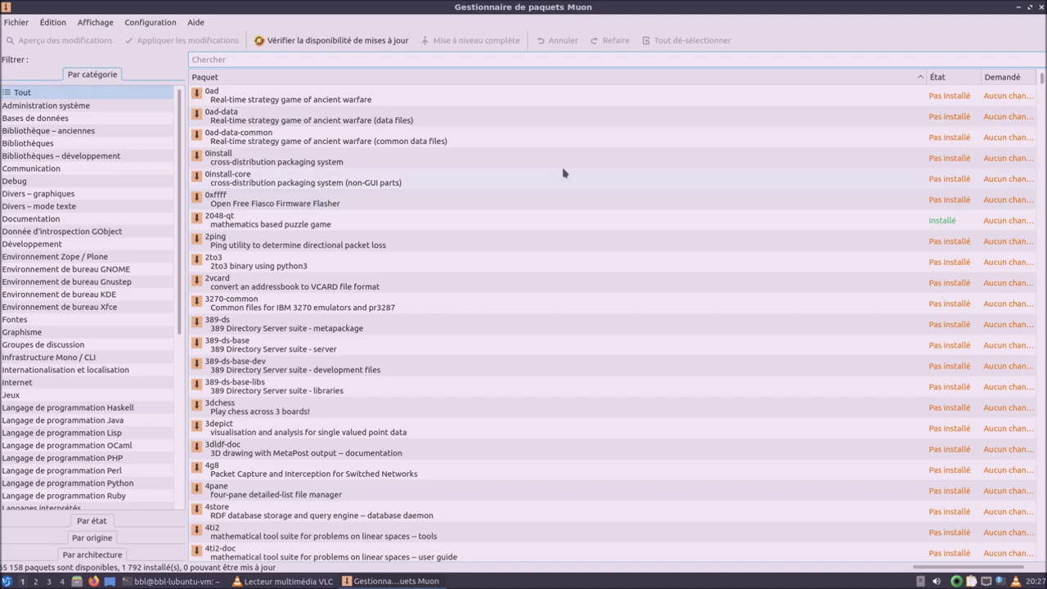
left_click(1040, 7)
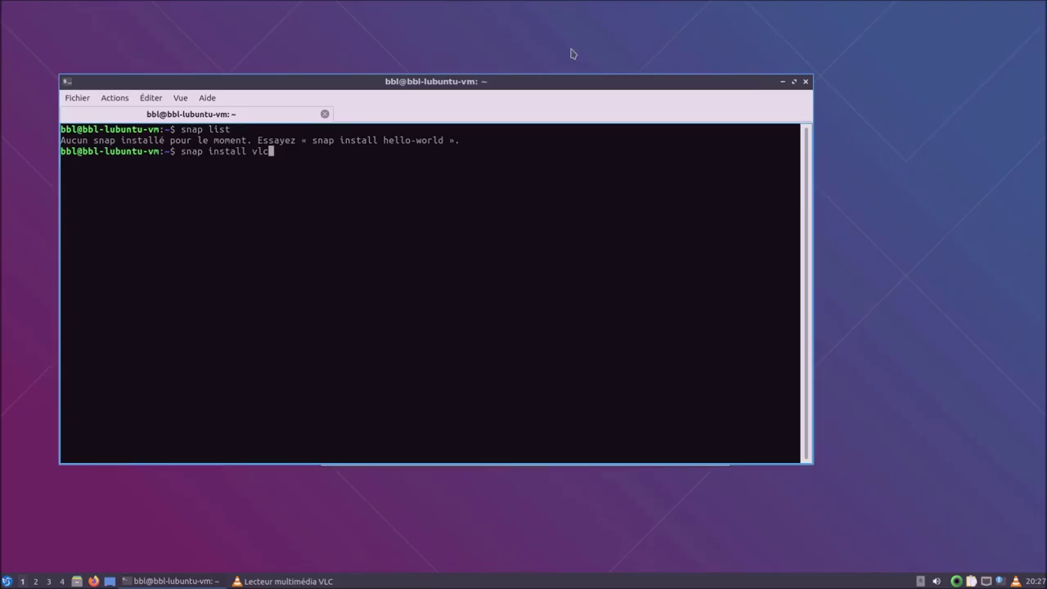
Move the terminal window closer to the middle of the desktop.
left_click_drag(540, 78, 617, 108)
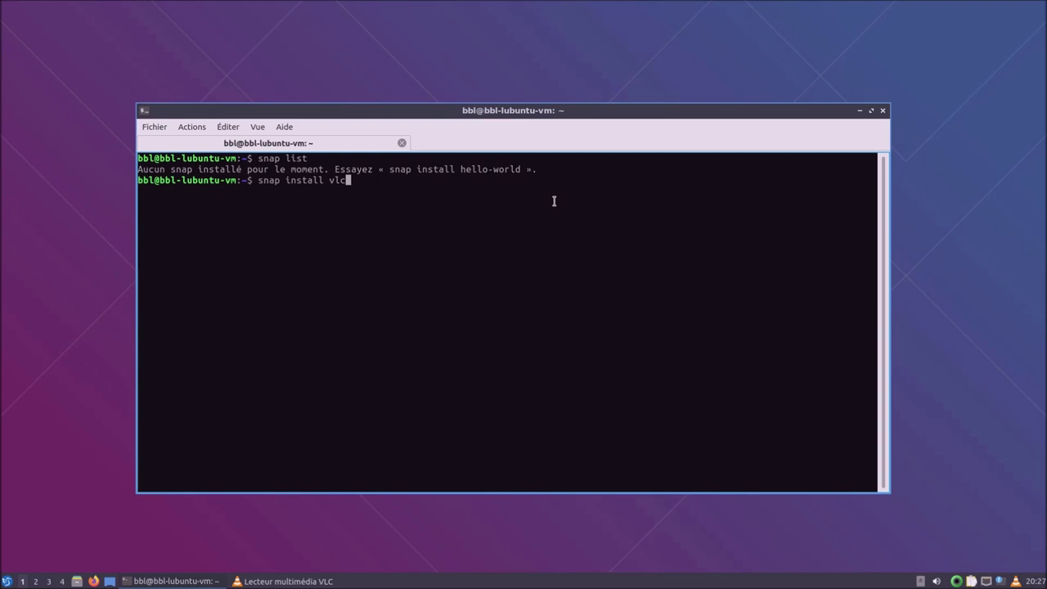
Install the vlc snap from the terminal, authorise it with the account password, and move the terminal window clear of the desktop's middle.
key("Return")
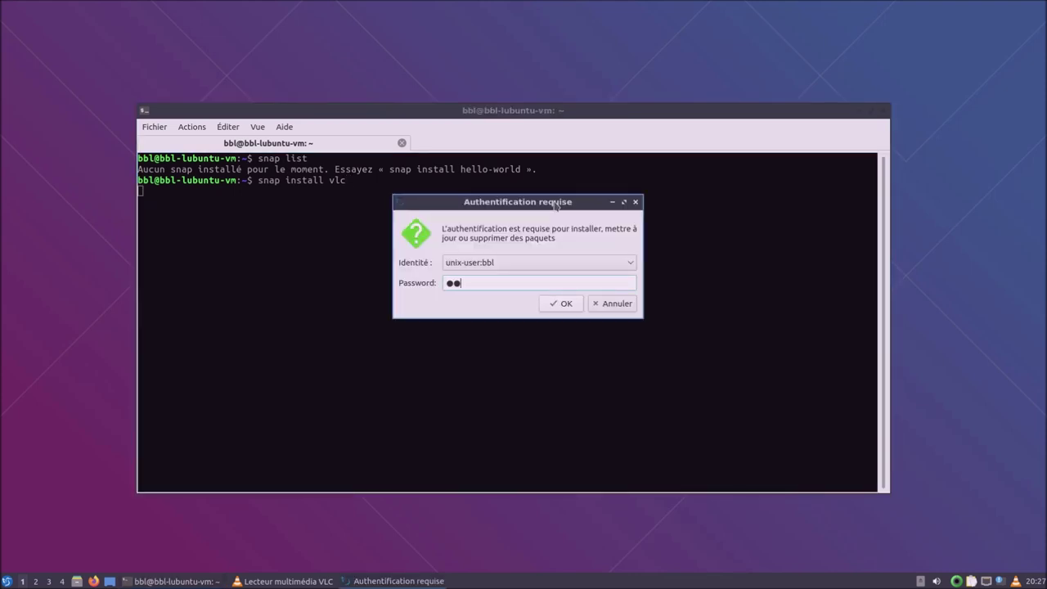
key("Return")
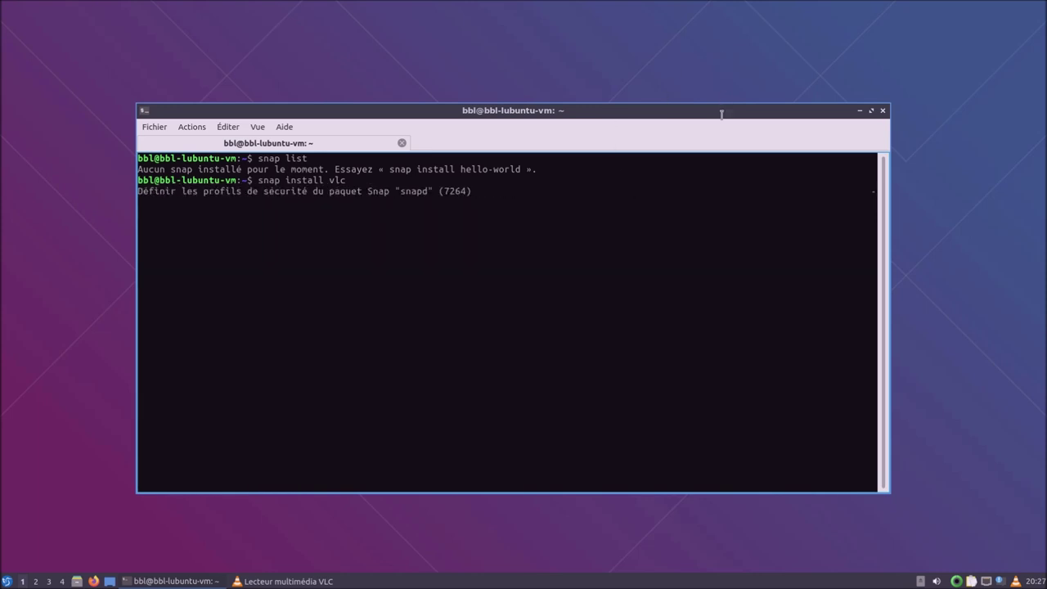
left_click_drag(722, 110, 877, 7)
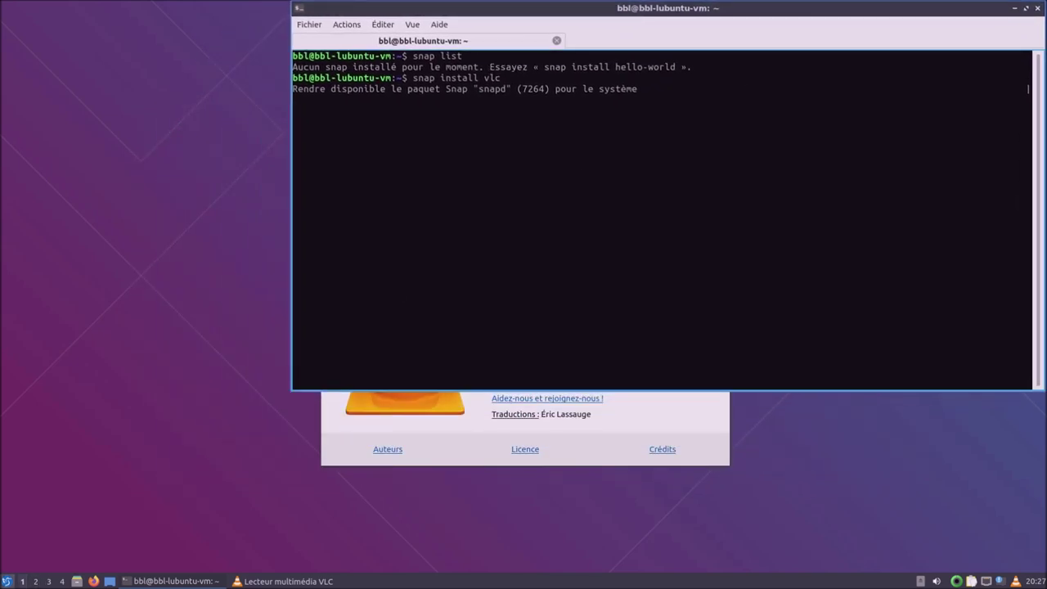
Launch the Ark archive manager and the FeatherPad text editor from the accessories applications.
left_click(7, 582)
mouse_move(66, 374)
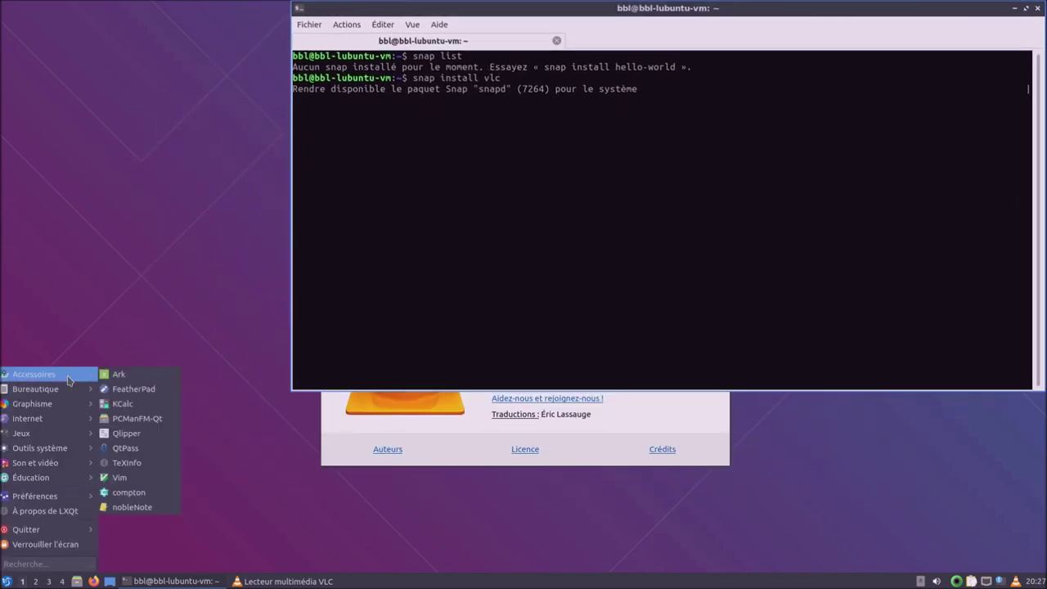
left_click(120, 377)
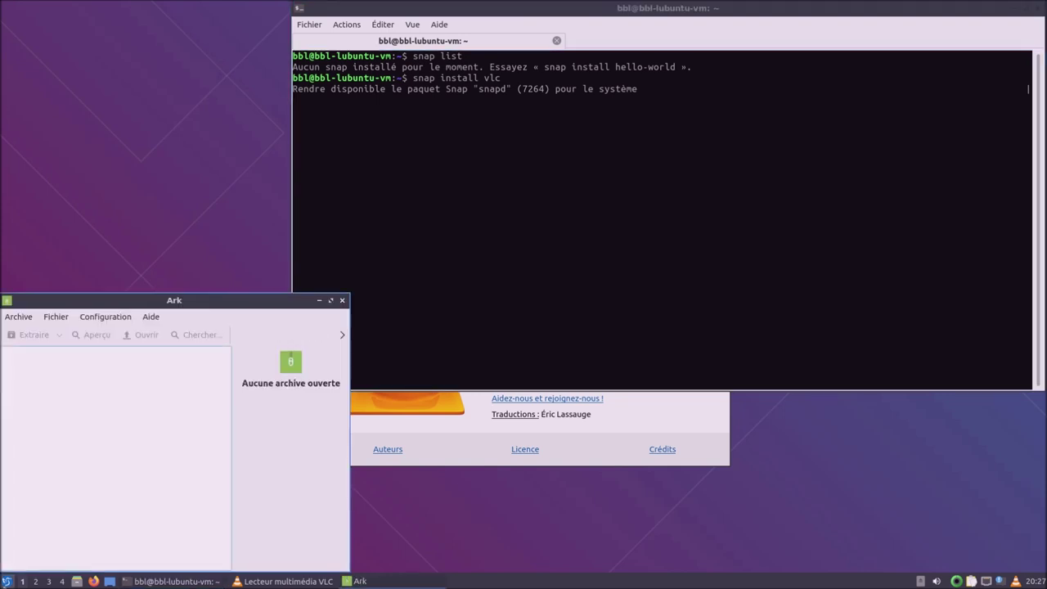
left_click(6, 582)
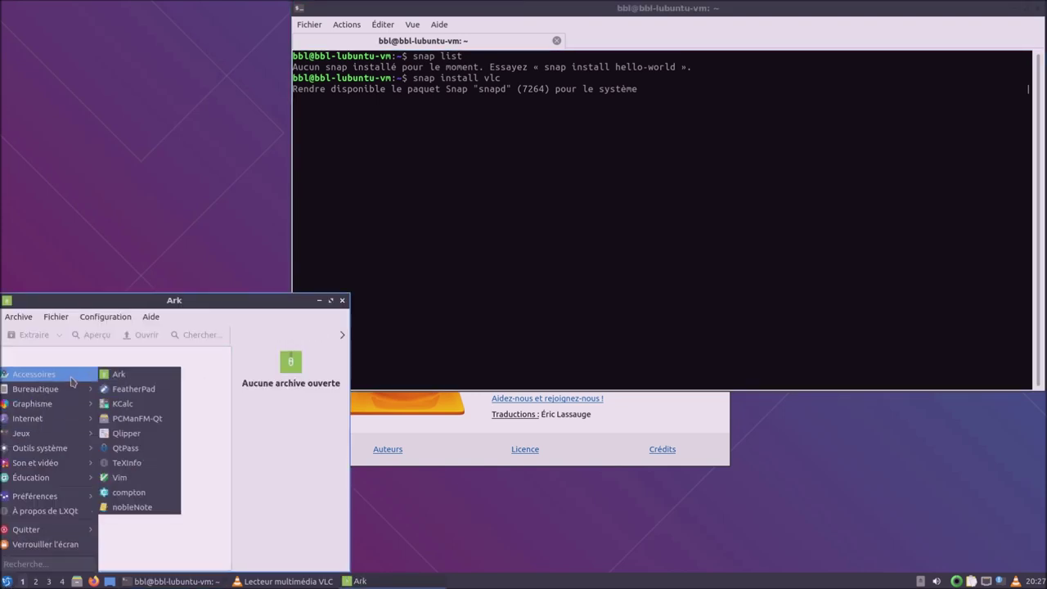
left_click(150, 395)
Launch the KCalc calculator and the PCManFM-Qt file manager from the accessories applications.
left_click(6, 582)
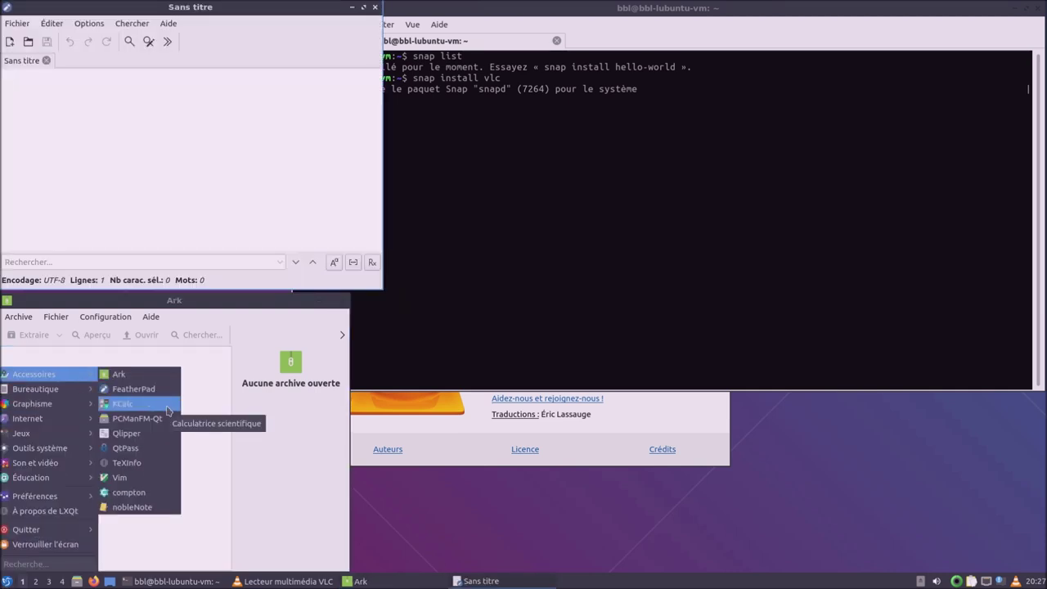
left_click(122, 404)
left_click(6, 582)
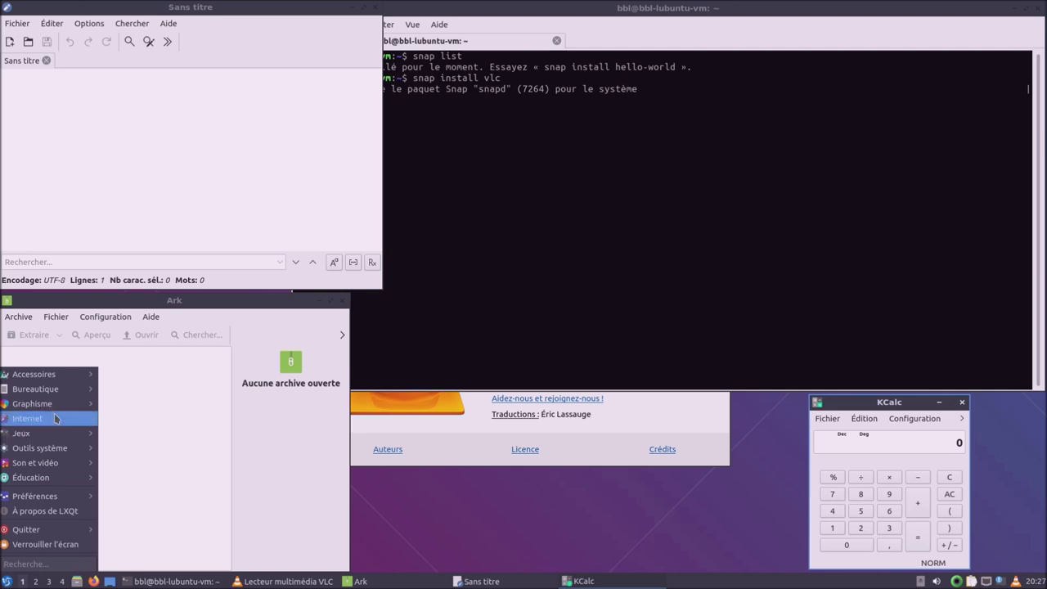
mouse_move(72, 378)
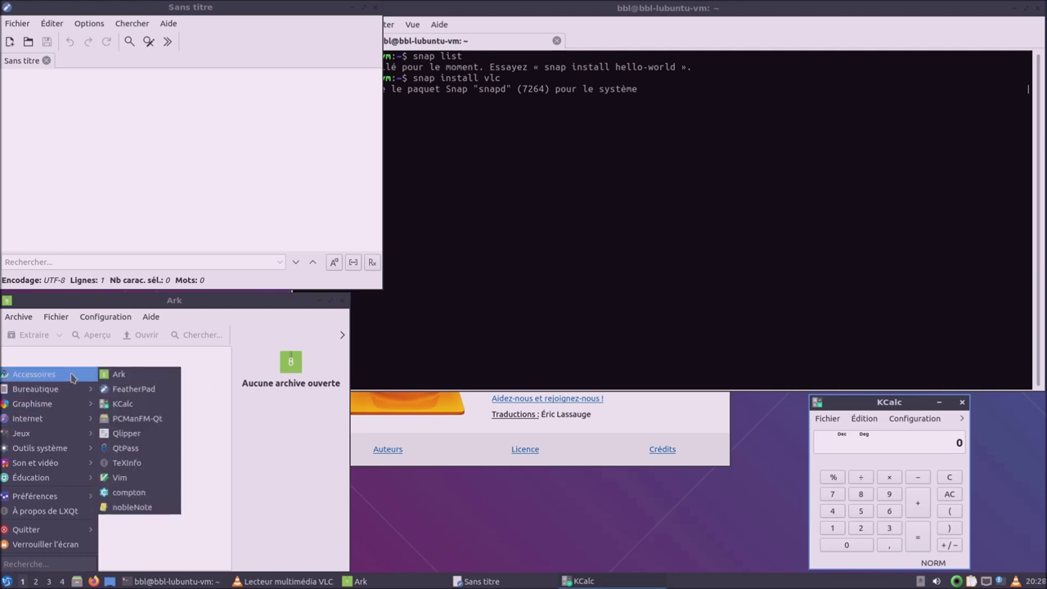
left_click(160, 419)
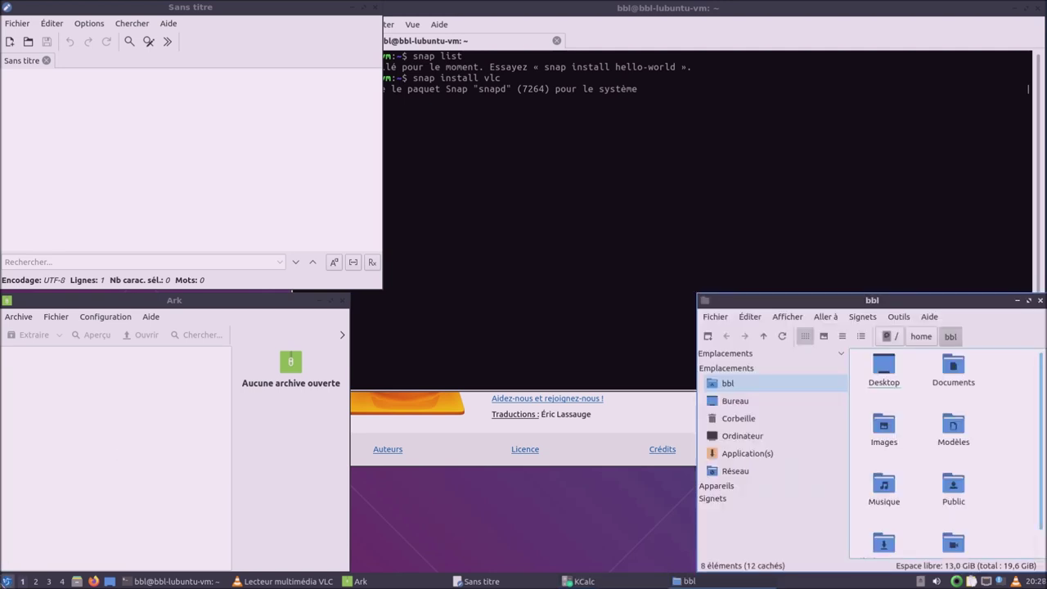
Look up the Qlipper clipboard manager among the accessories applications.
left_click(6, 582)
mouse_move(49, 374)
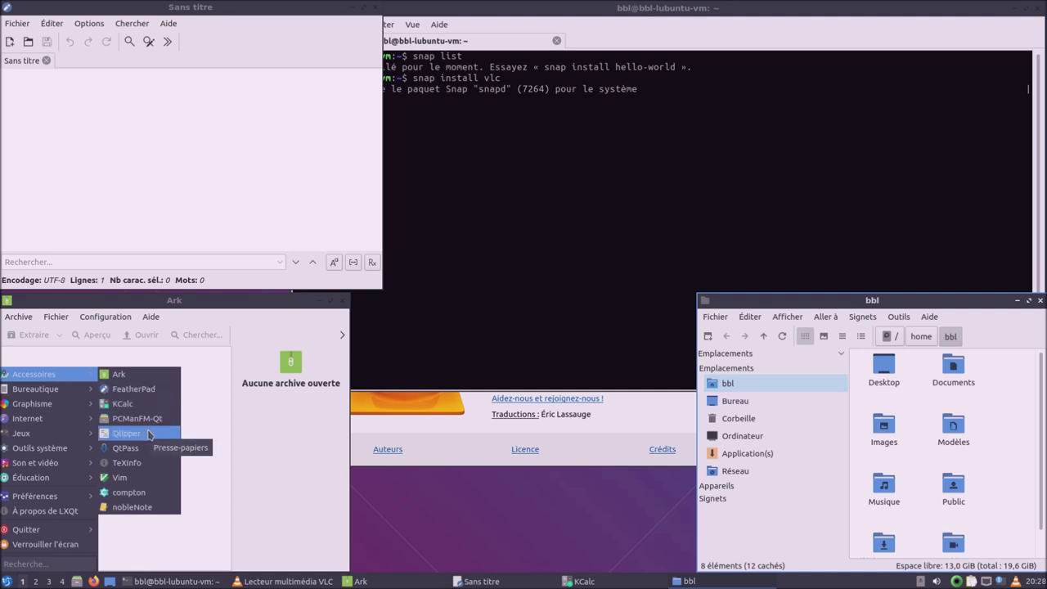
left_click(974, 580)
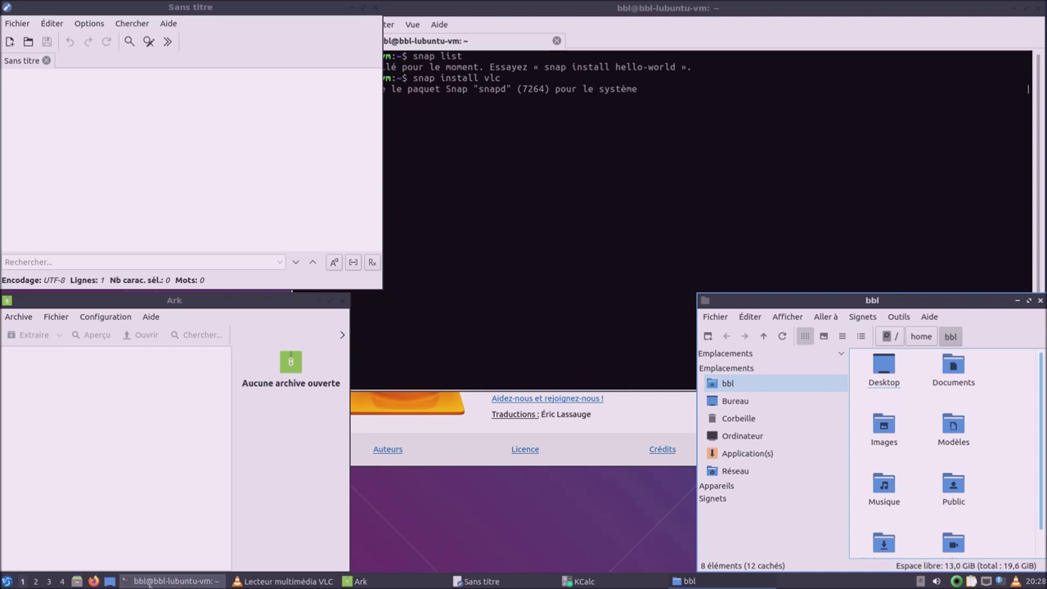
View the TeXInfo documentation viewer, quit it with confirmation, and launch the compton compositor.
left_click(7, 581)
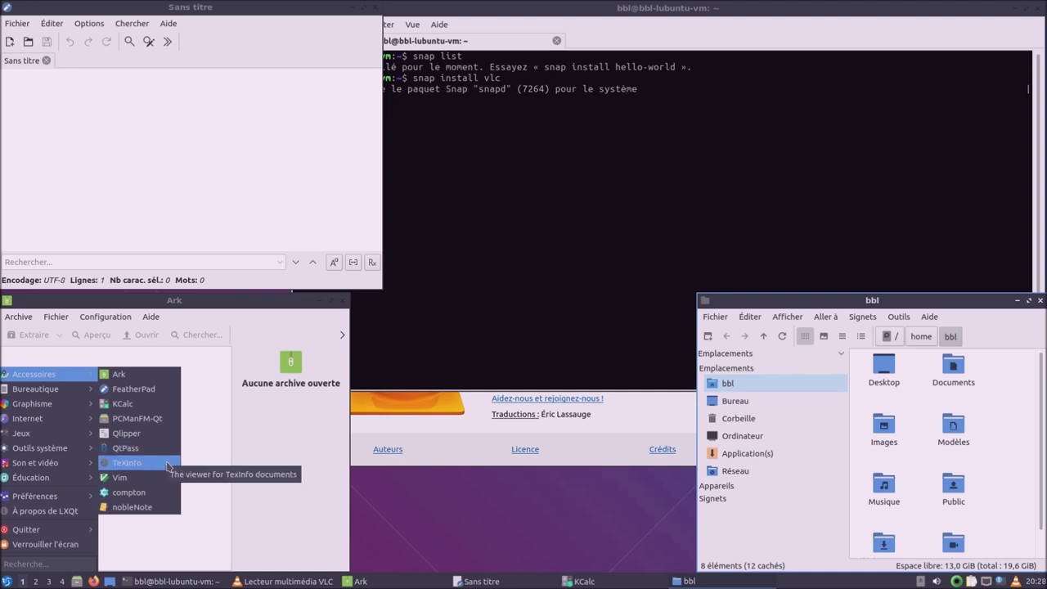
left_click(131, 463)
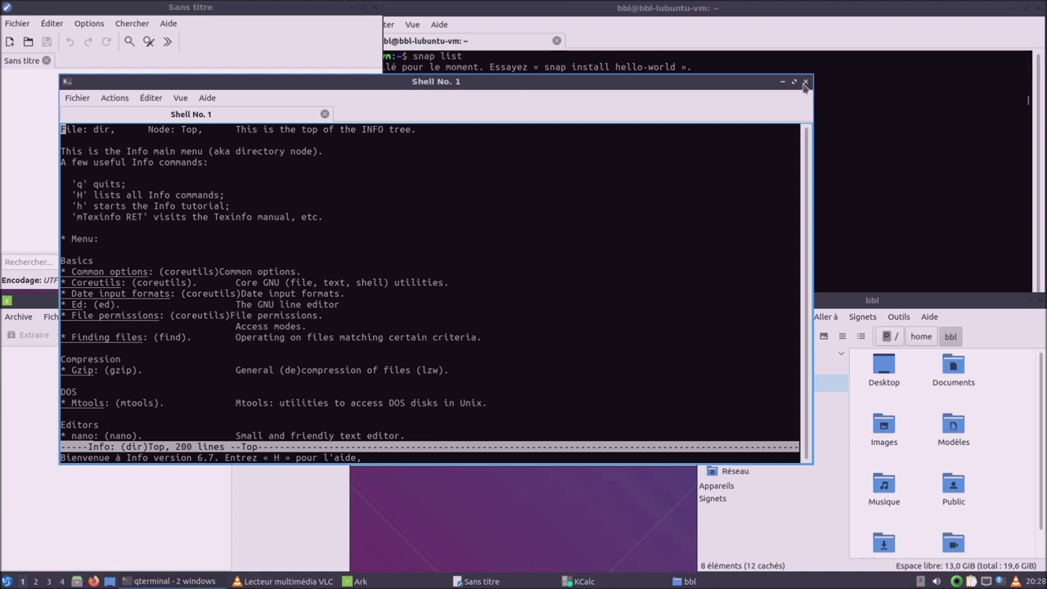
left_click(805, 83)
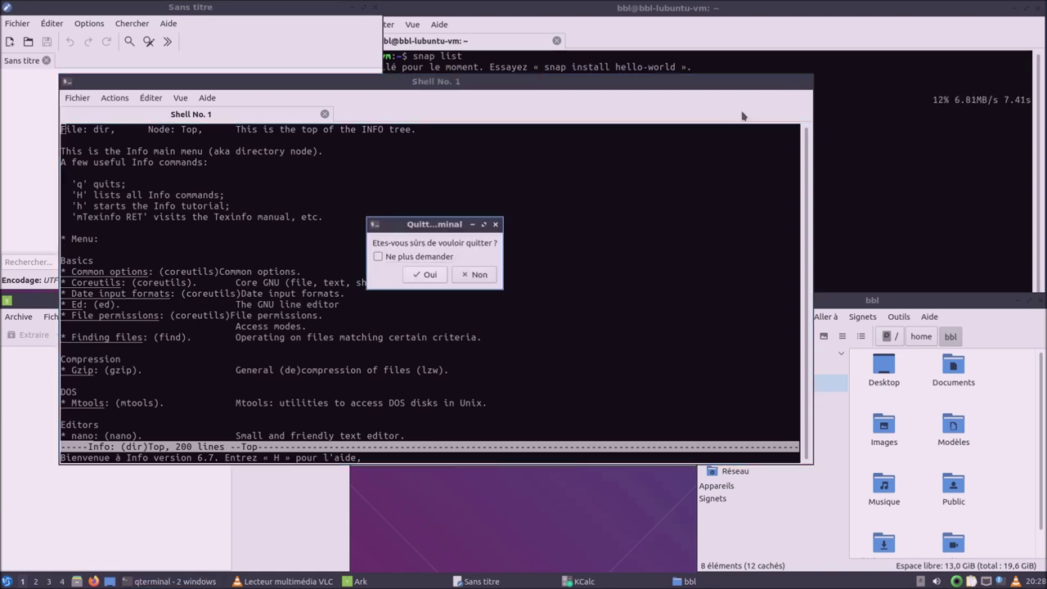
left_click(427, 275)
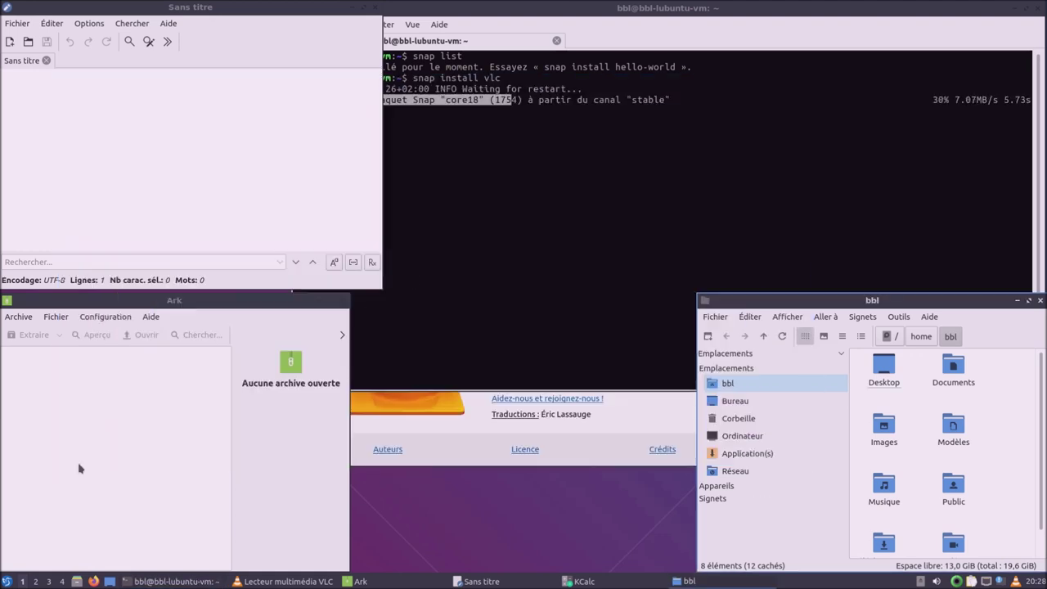
left_click(7, 580)
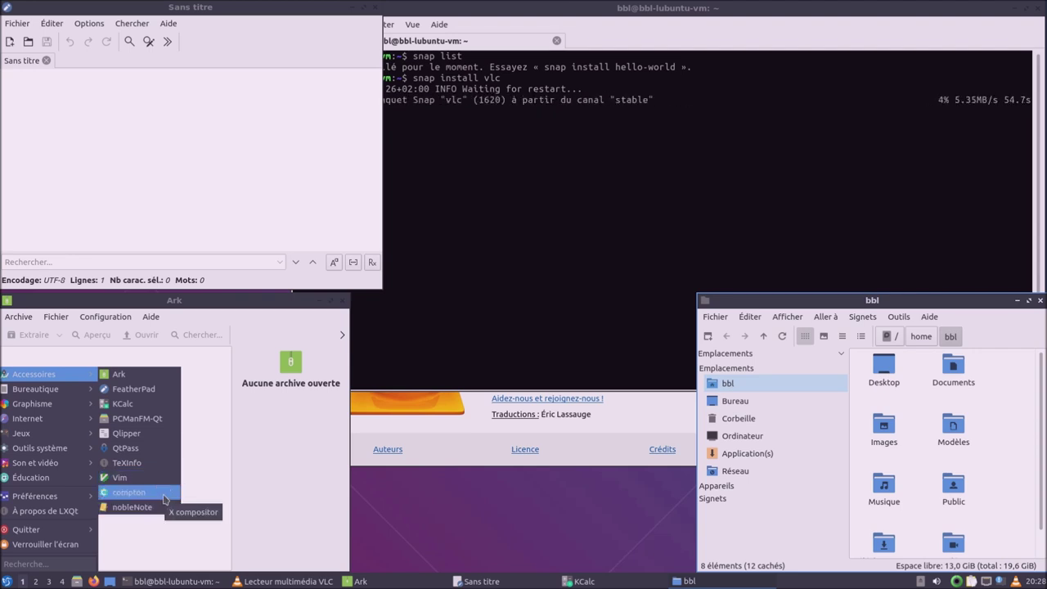
left_click(164, 494)
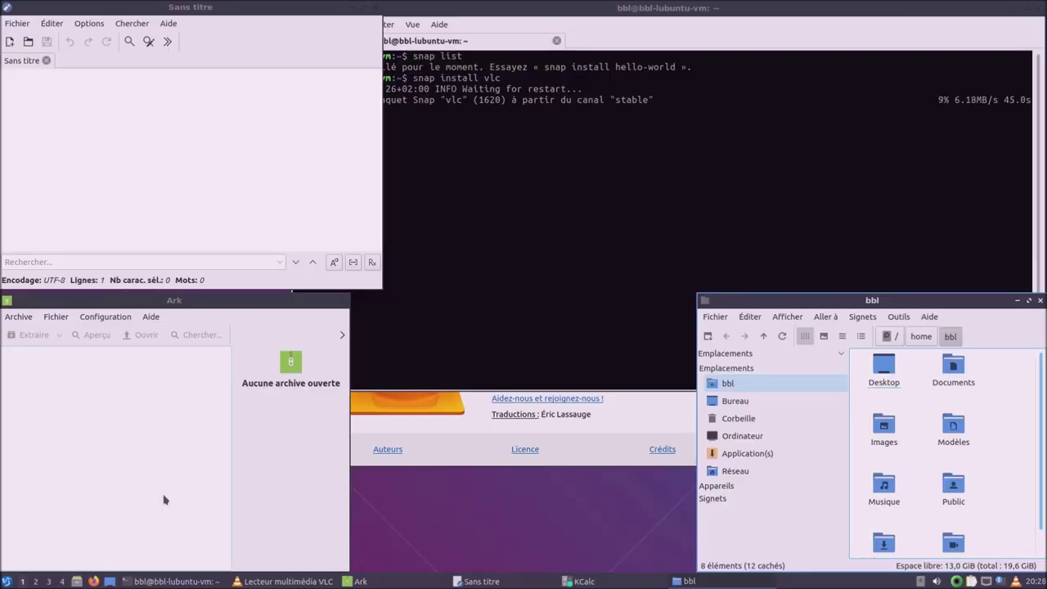
Launch LibreOffice maximized, create a blank Writer document to view its interface without the daily tip, and quit.
left_click(7, 581)
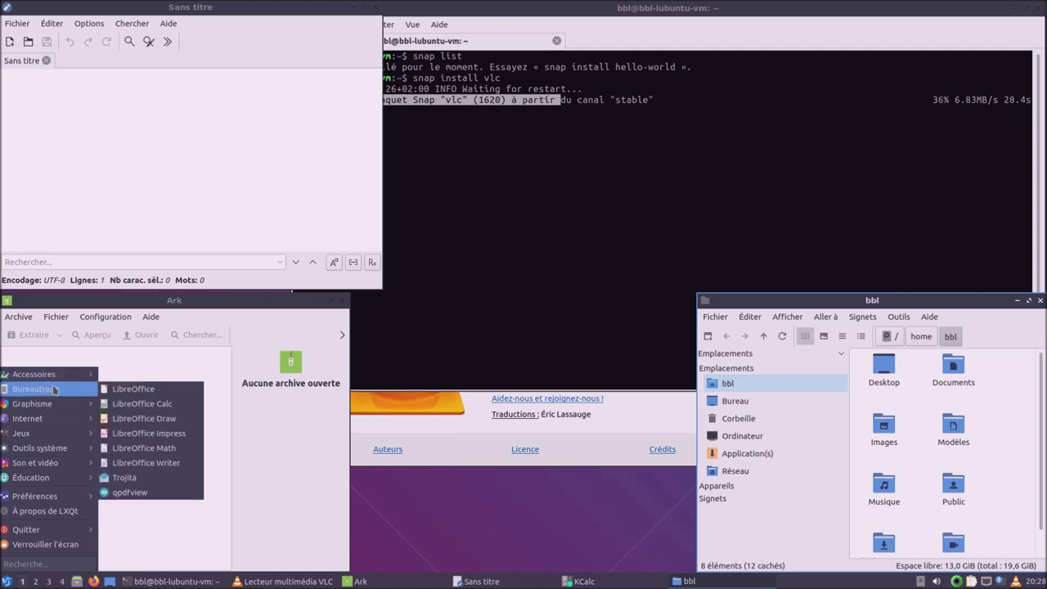
left_click(175, 399)
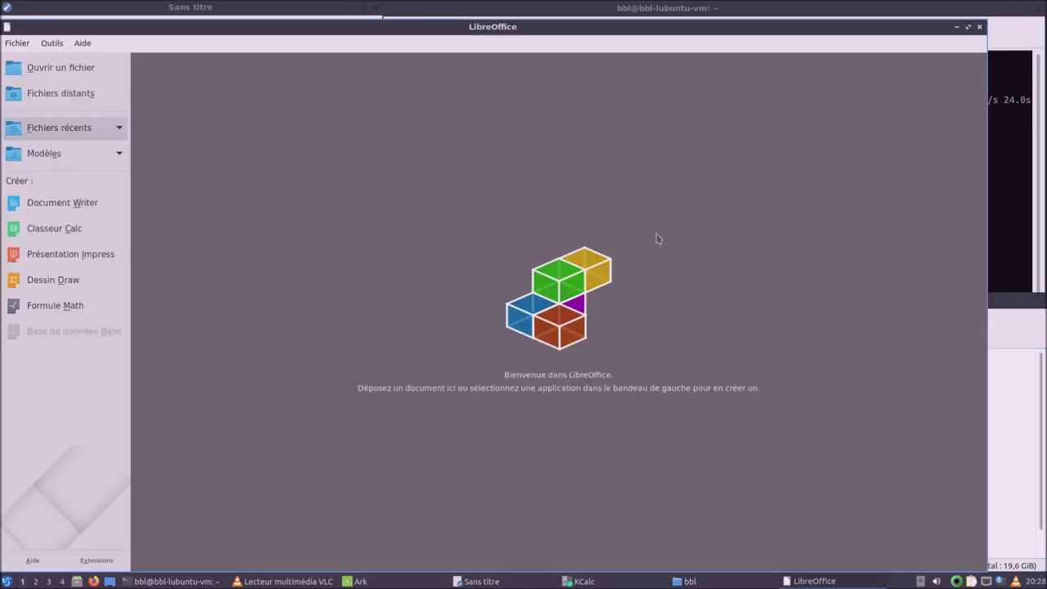
left_click(969, 28)
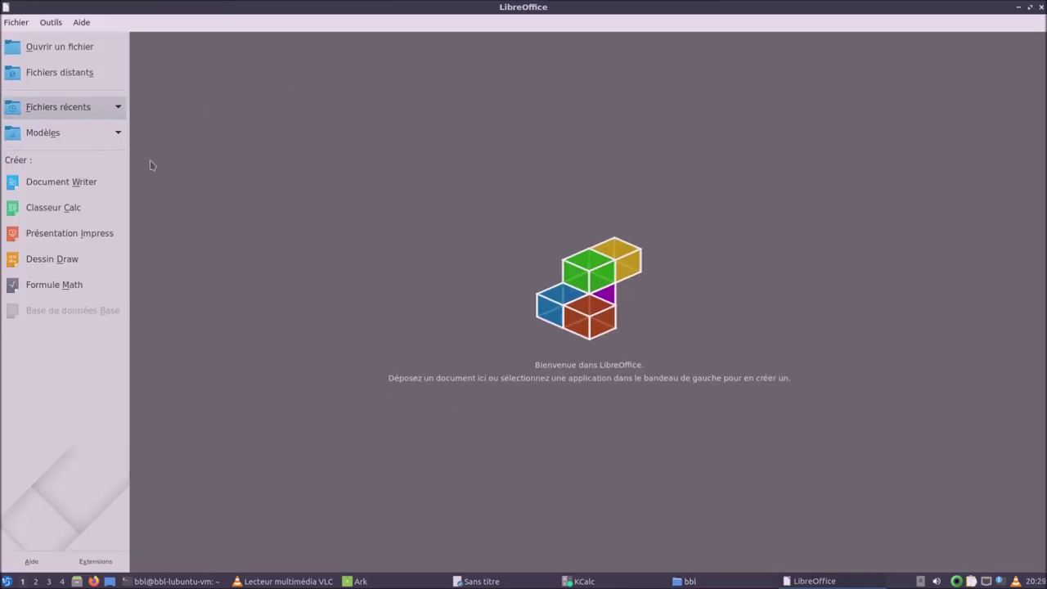
left_click(51, 184)
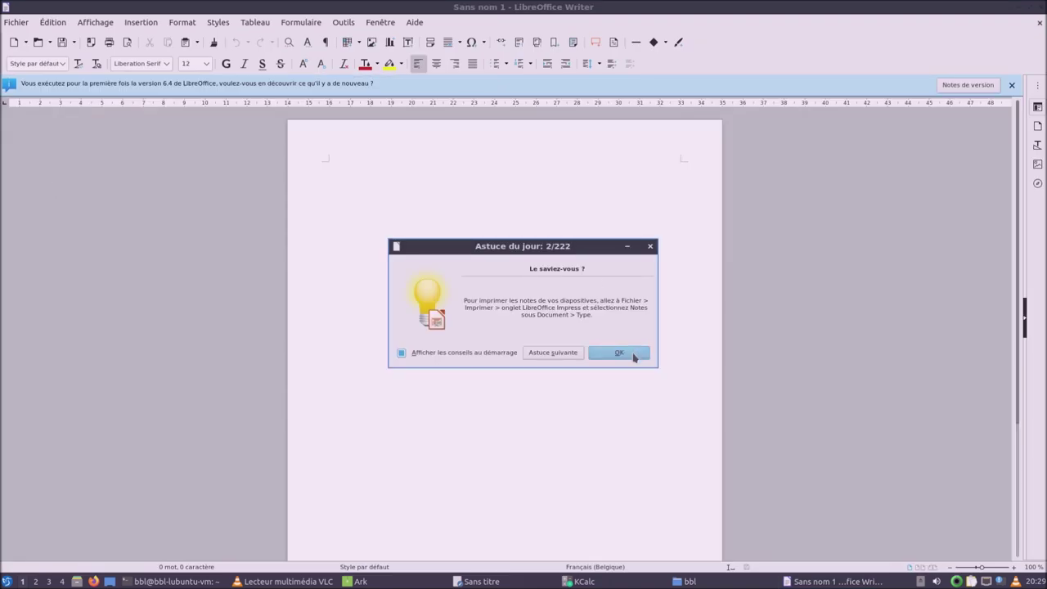
left_click(633, 357)
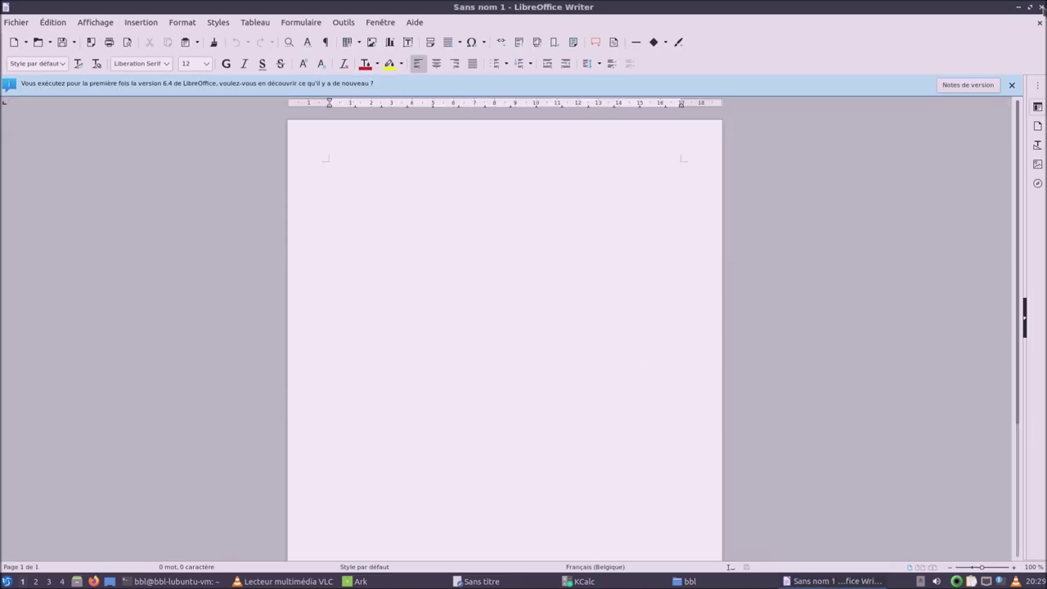
key("ctrl+q")
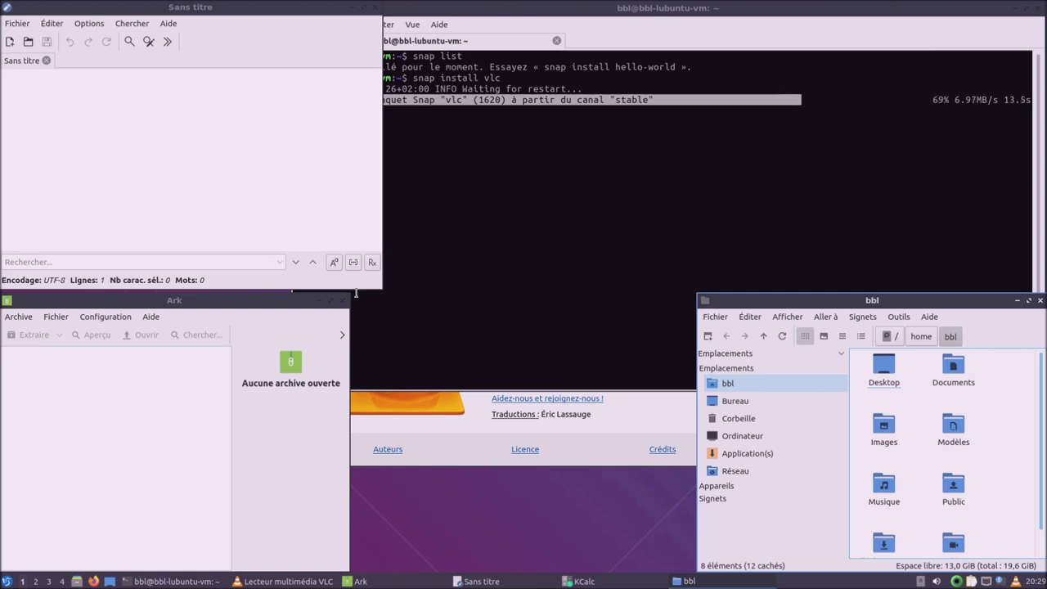
Close the Ark, FeatherPad, PCManFM-Qt and KCalc windows.
left_click(342, 303)
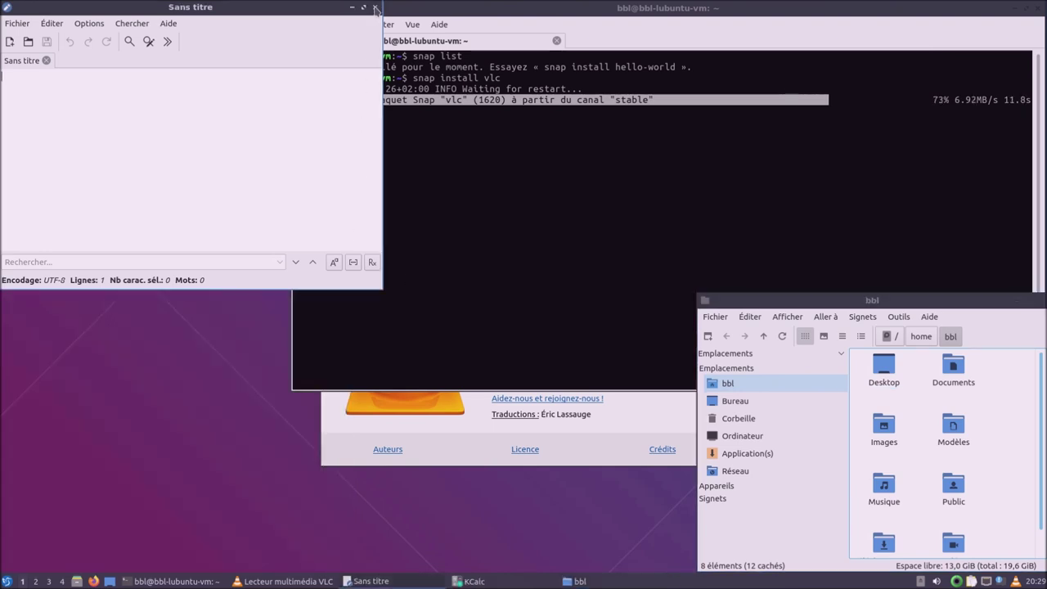
left_click(376, 7)
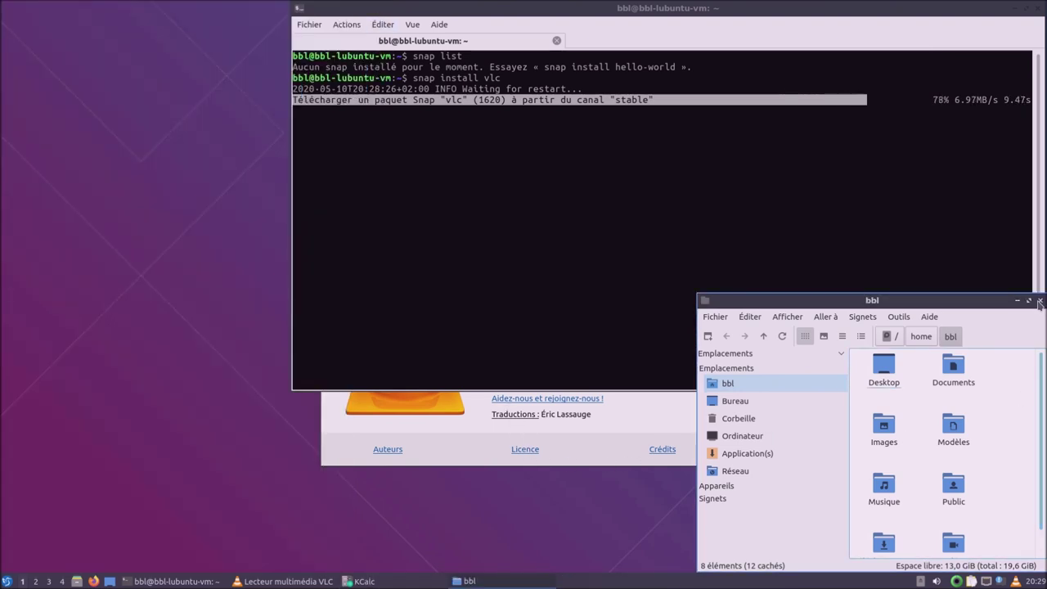
left_click(1040, 300)
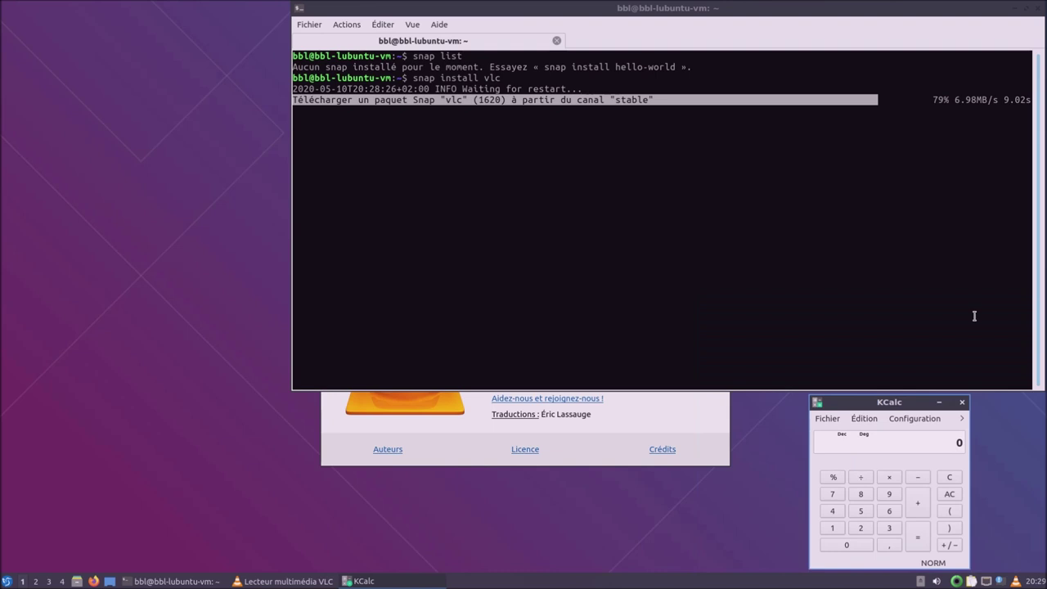
left_click(962, 402)
Browse the applications in the Graphisme and Internet categories.
left_click(7, 581)
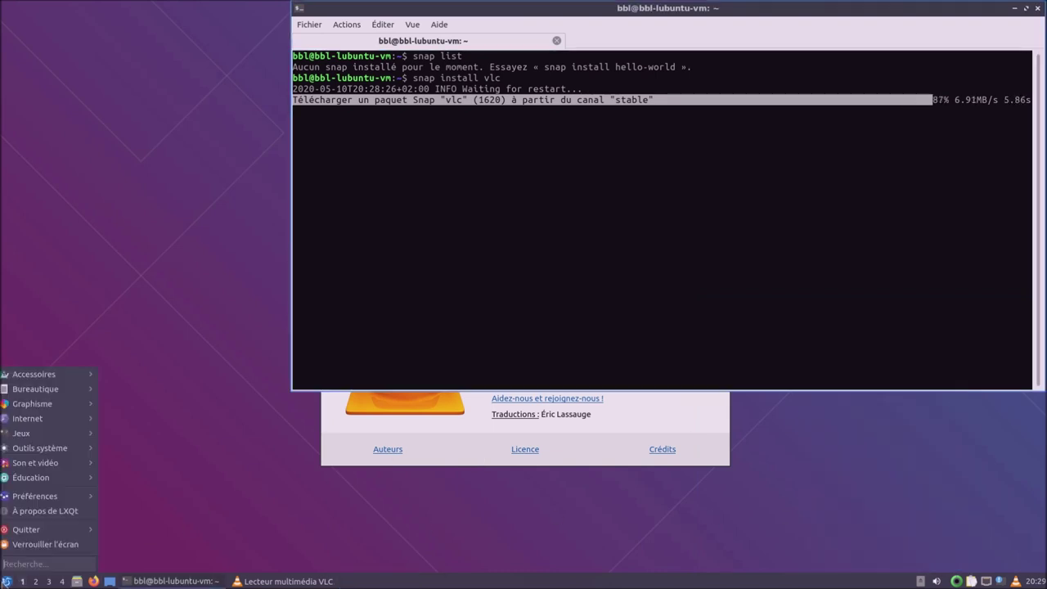
mouse_move(69, 395)
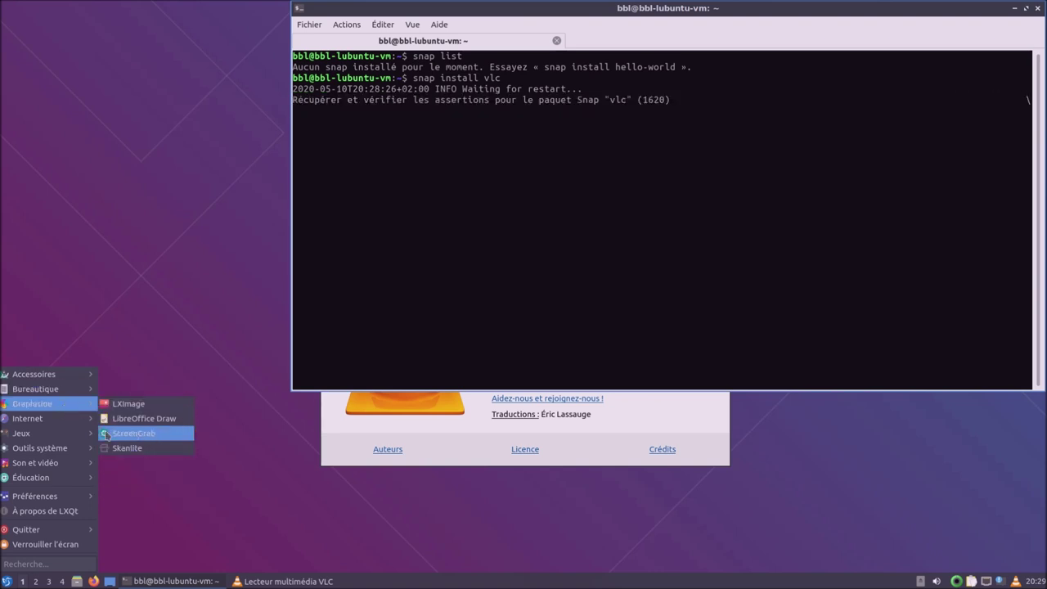
mouse_move(74, 423)
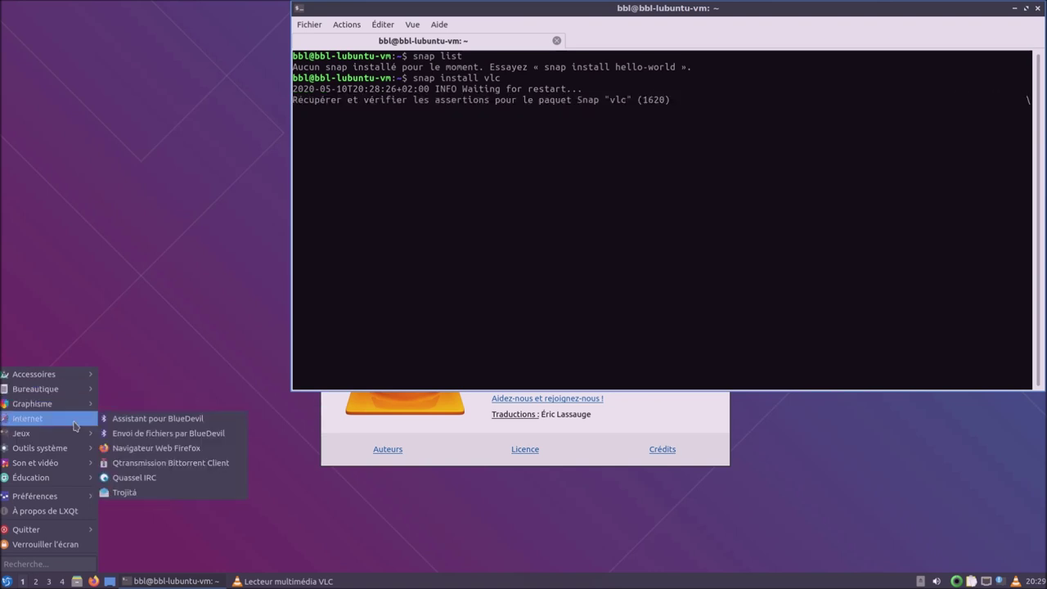
Launch the Firefox web browser and view its main menu, then dismiss the menu.
left_click(187, 453)
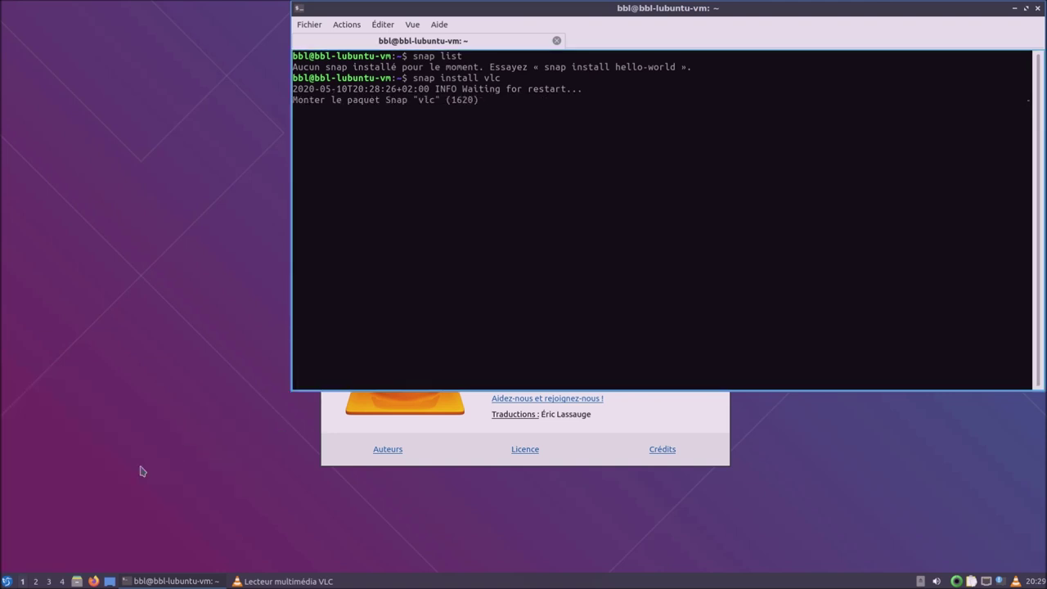
left_click(7, 582)
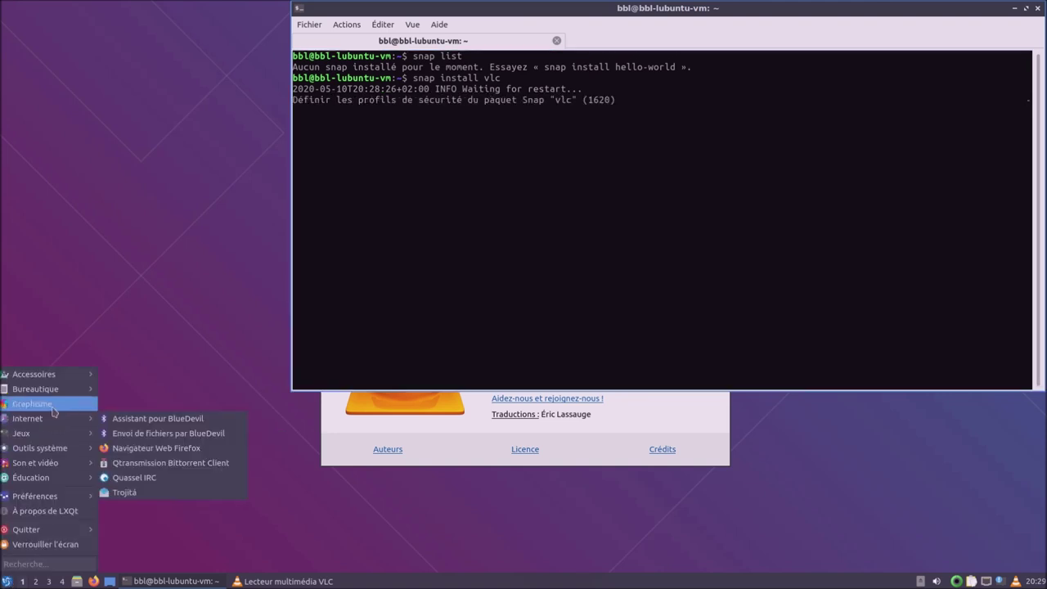
mouse_move(58, 421)
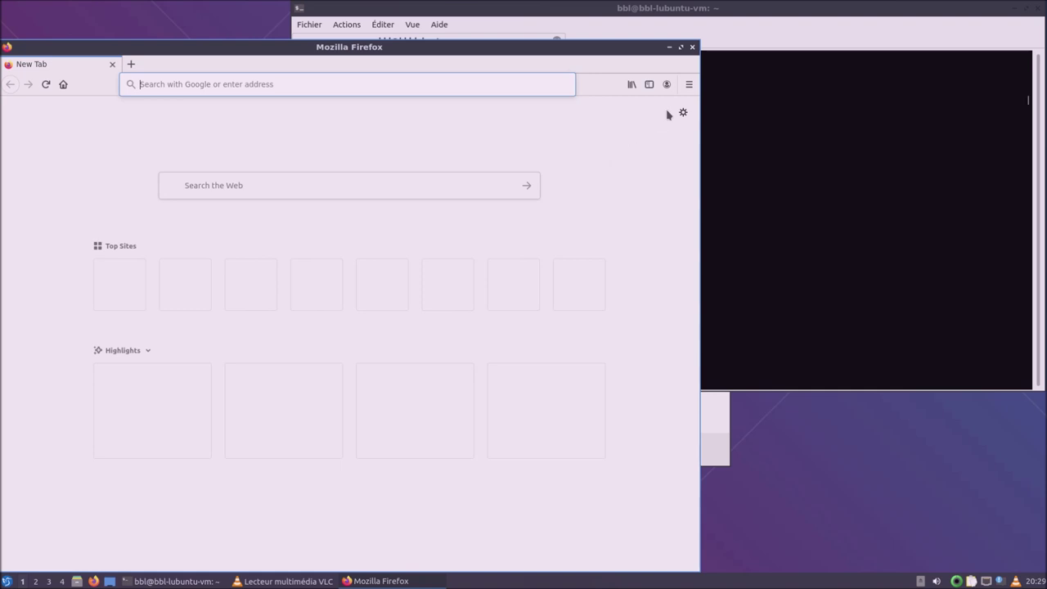
left_click(689, 84)
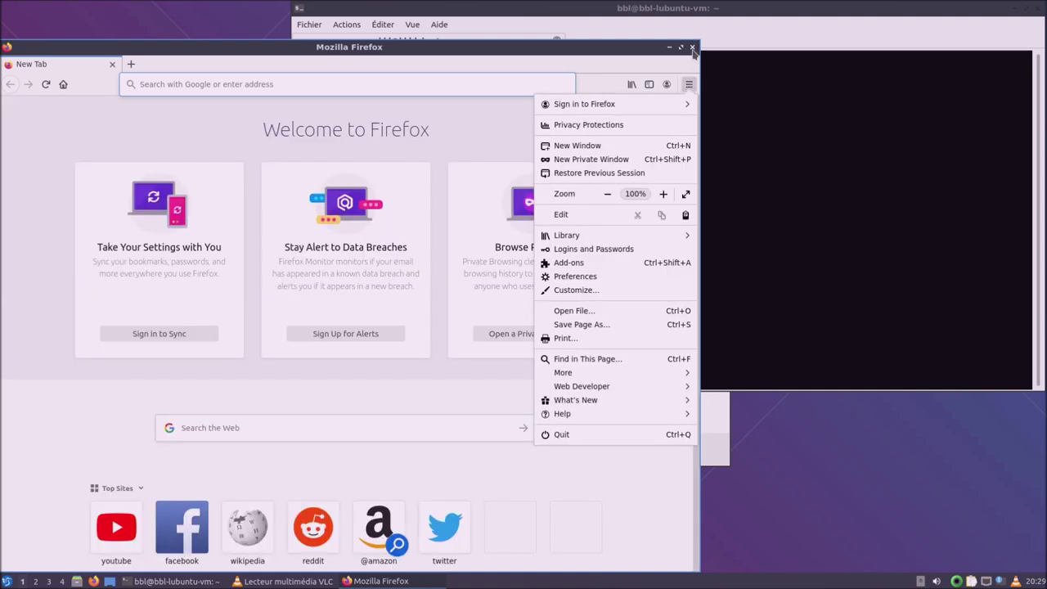
left_click(693, 50)
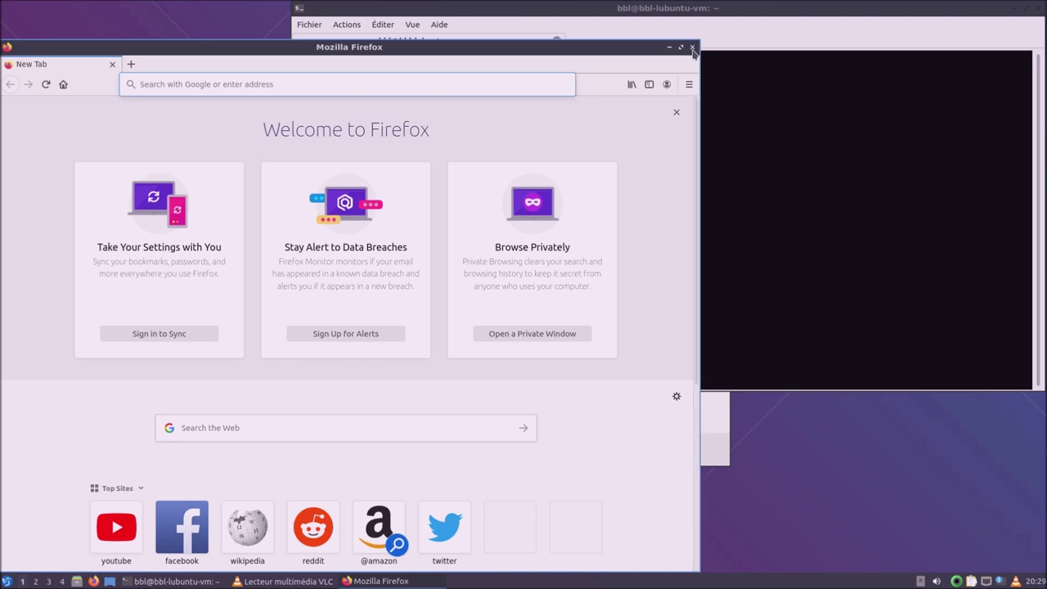
Close Firefox and browse the applications in the Internet and Outils système categories.
left_click(692, 48)
left_click(7, 581)
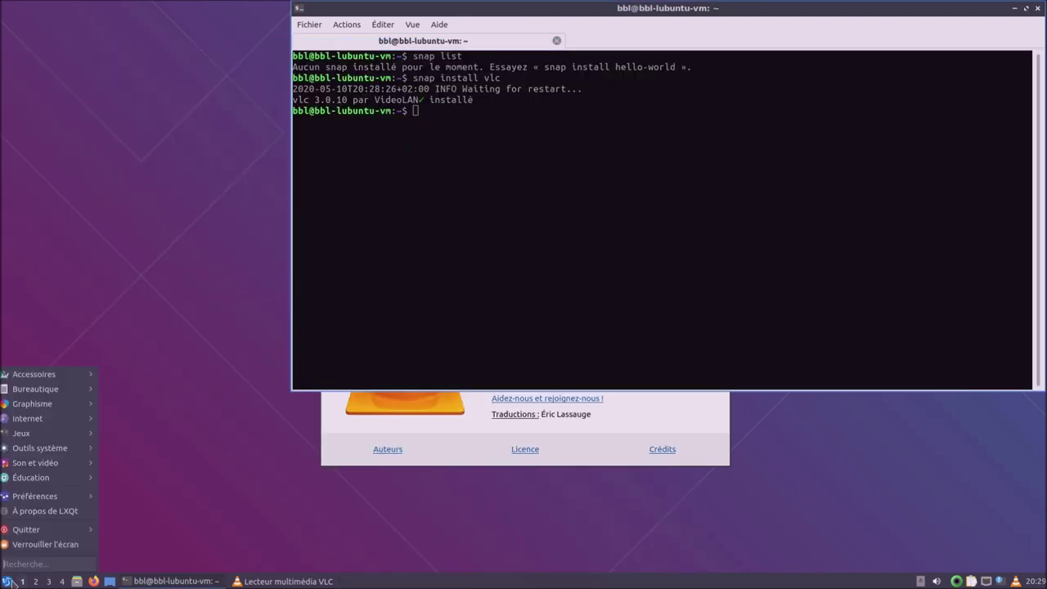
mouse_move(77, 424)
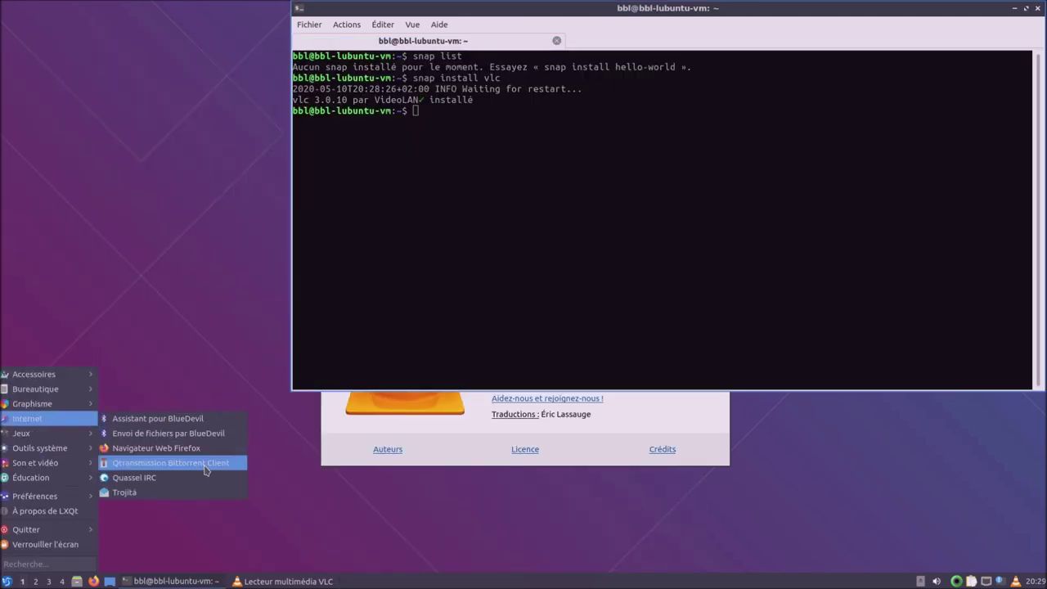
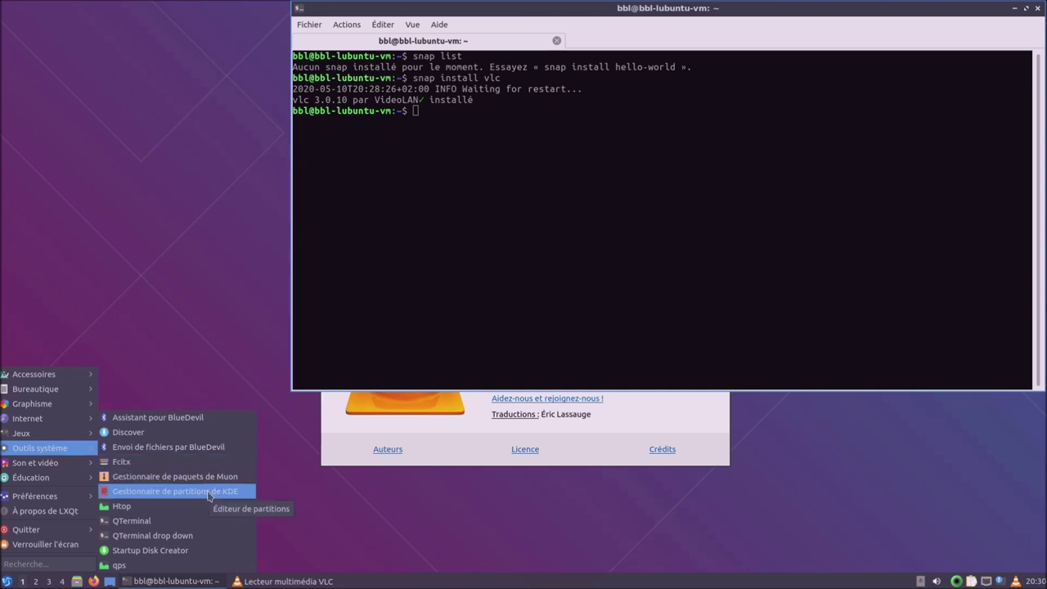
Launch the KDE partition manager, authenticate with the account password to view the disk's partitions, and close it.
left_click(209, 491)
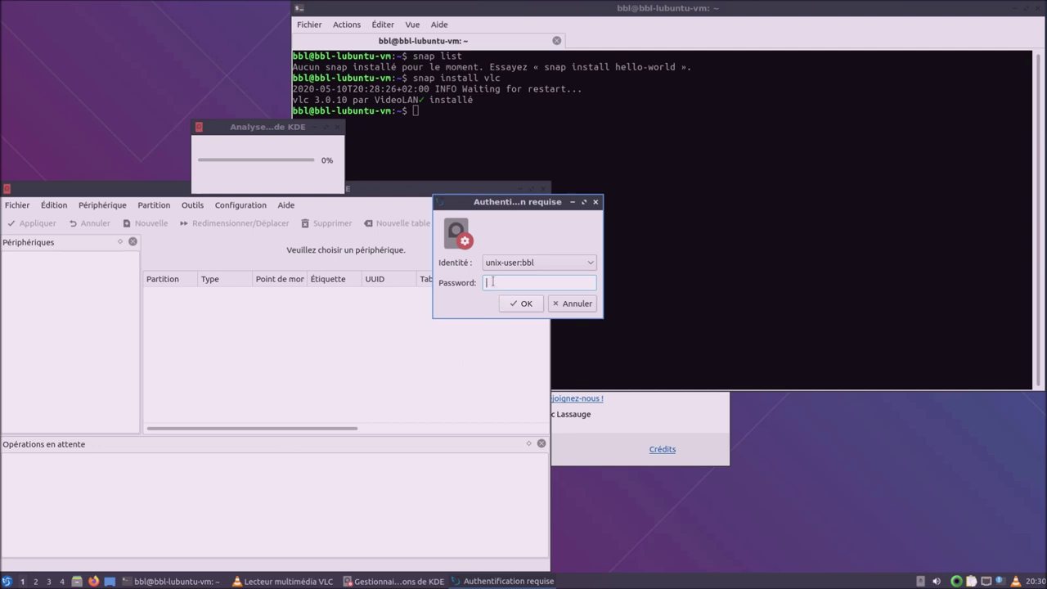
type("••")
key("Return")
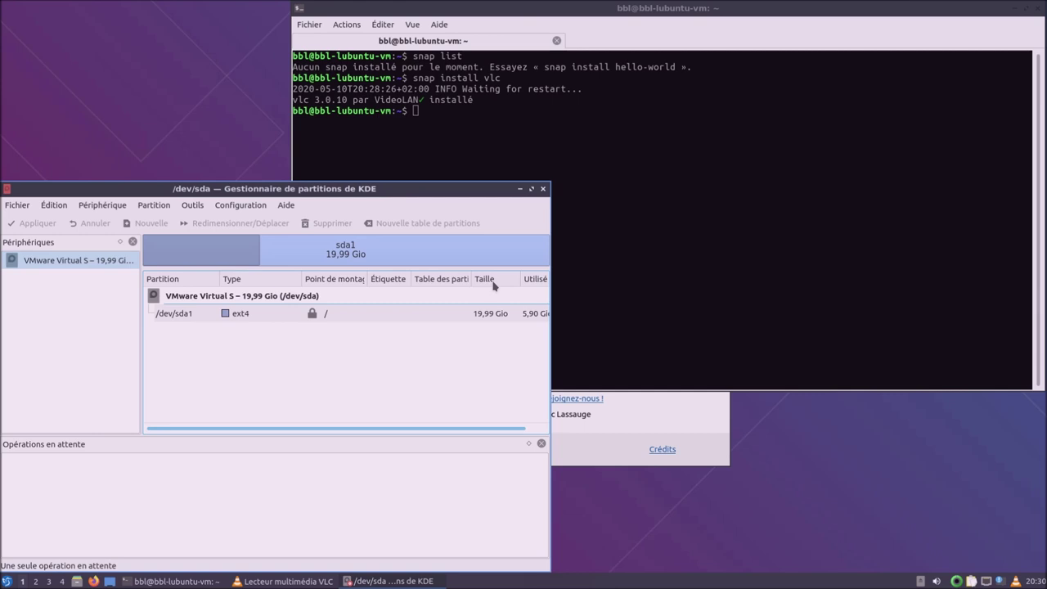
left_click(542, 188)
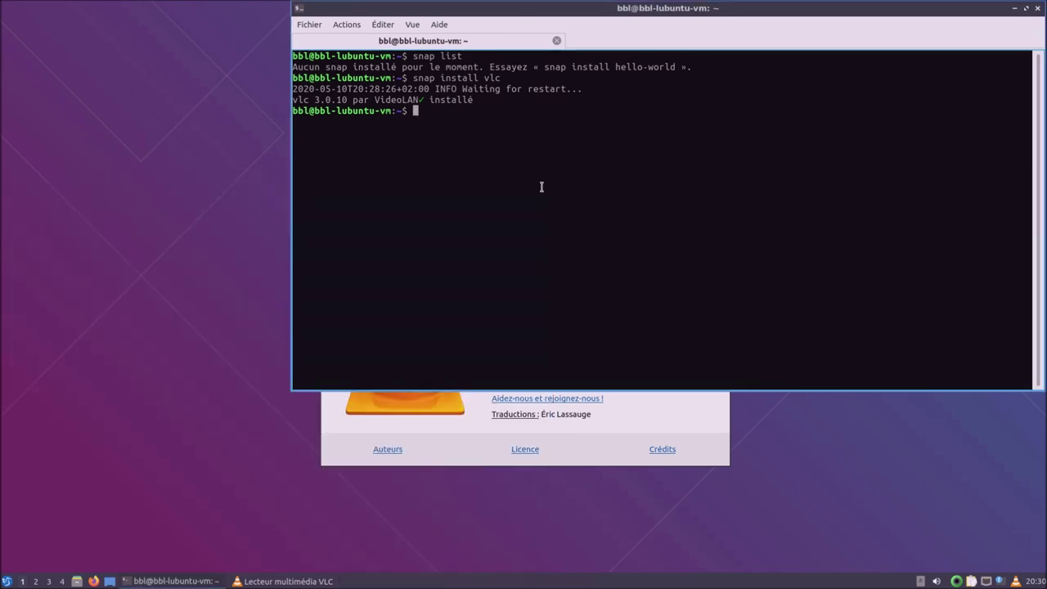
Launch the second VLC entry in the Son et vidéo category and accept the privacy policy with metadata network access allowed.
left_click(7, 581)
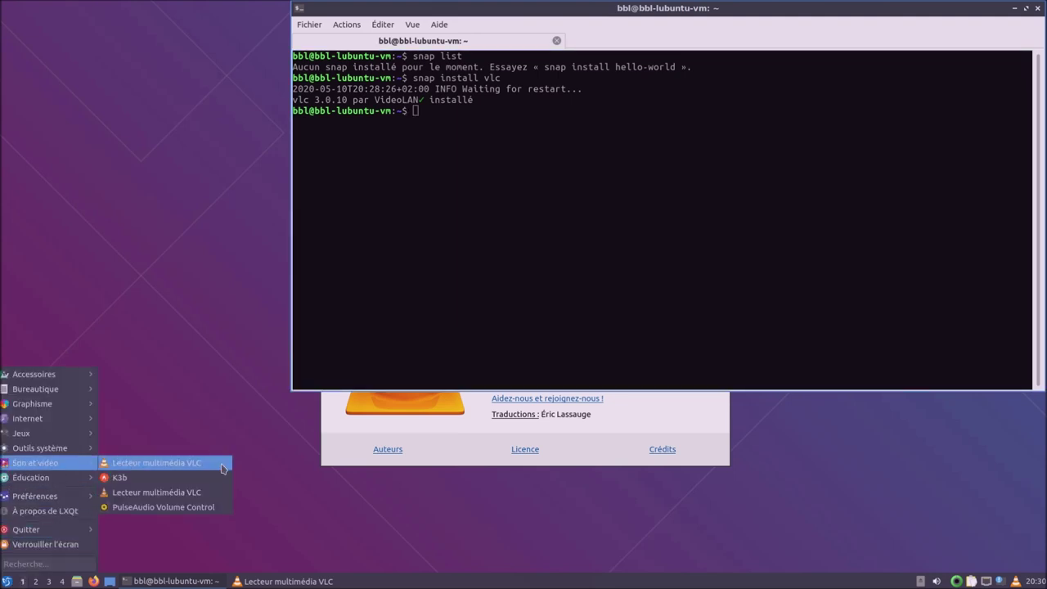
left_click(209, 494)
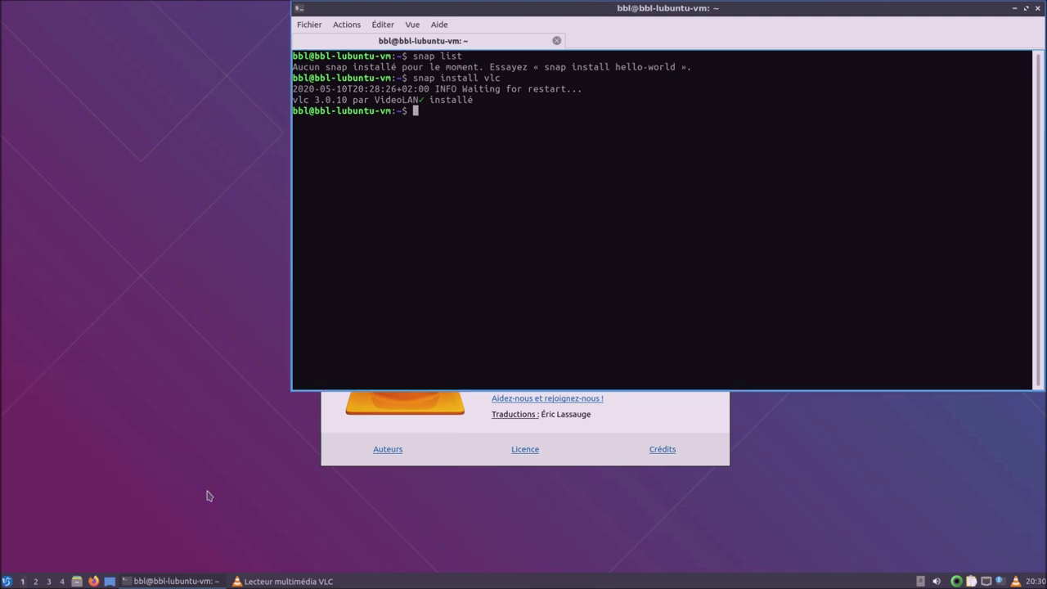
left_click(619, 462)
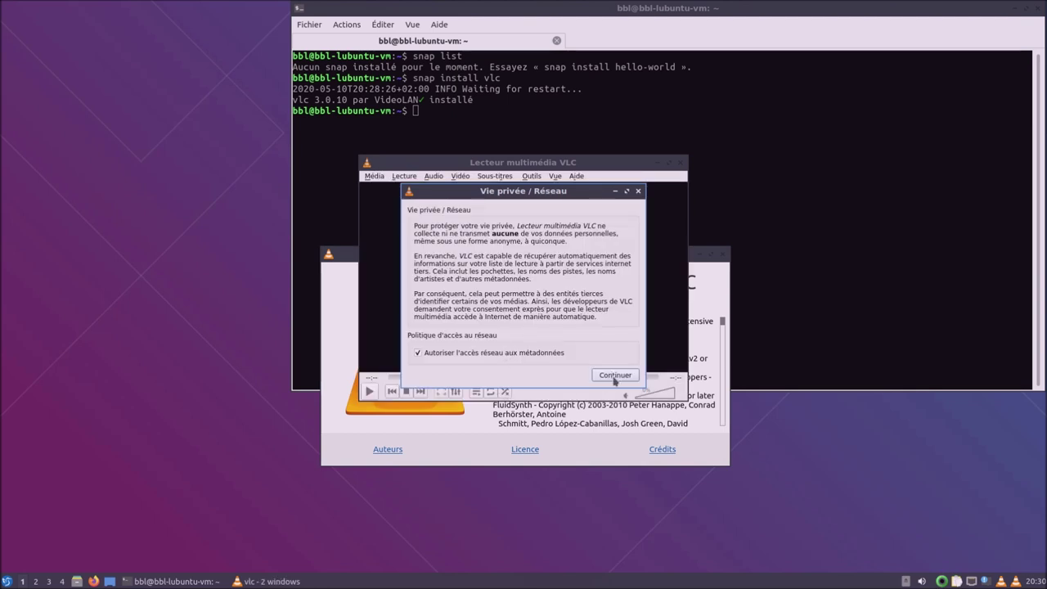
left_click(614, 377)
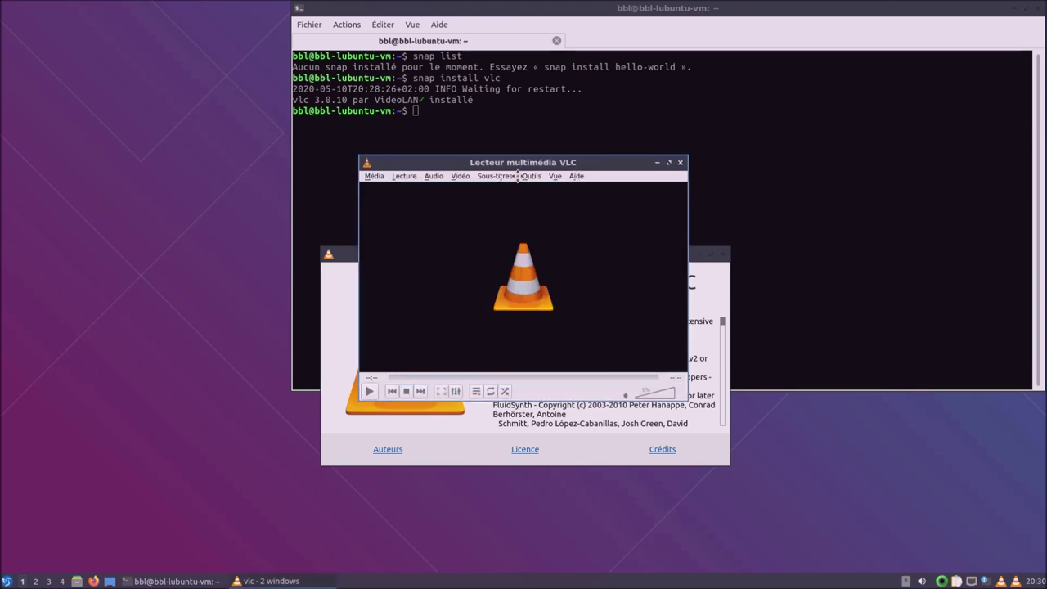
Close the first VLC instance's About window and place the two VLC player windows side by side.
left_click_drag(517, 176, 236, 254)
left_click(722, 255)
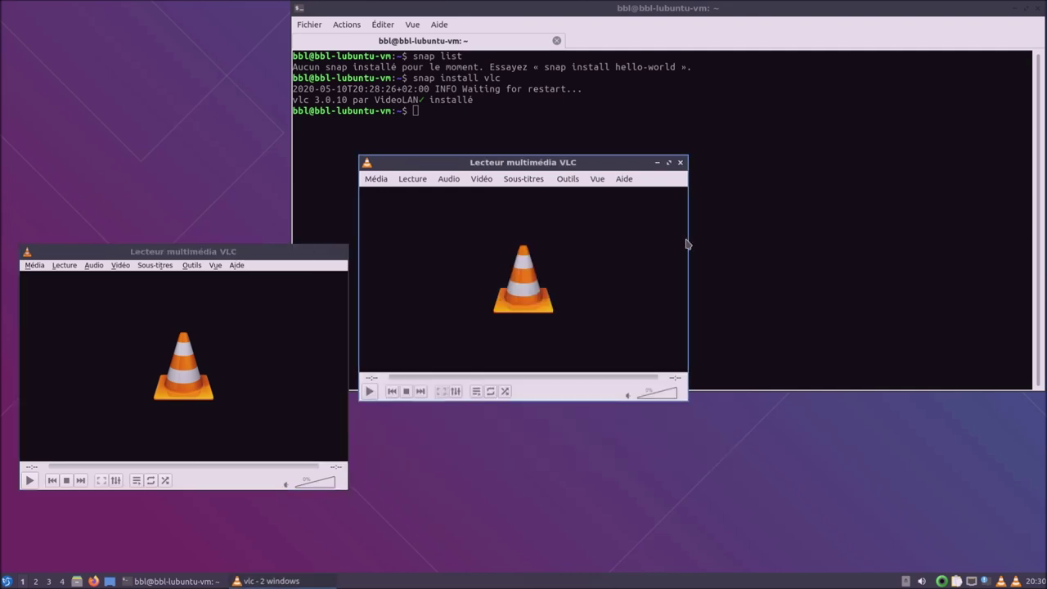
left_click_drag(572, 167, 570, 254)
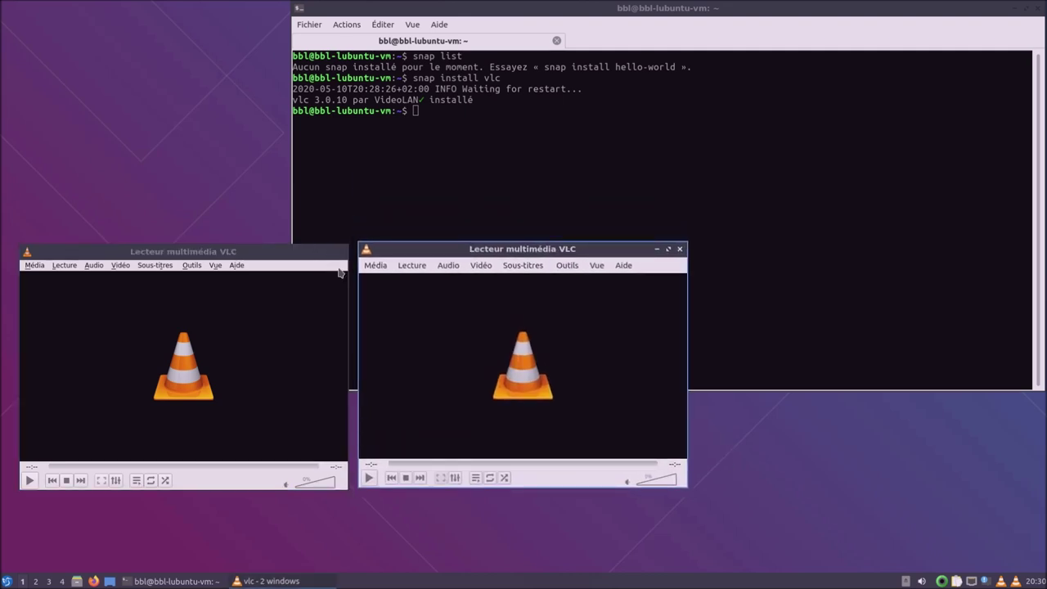
View the version information of the newly launched VLC instance and close its About window.
left_click(277, 252)
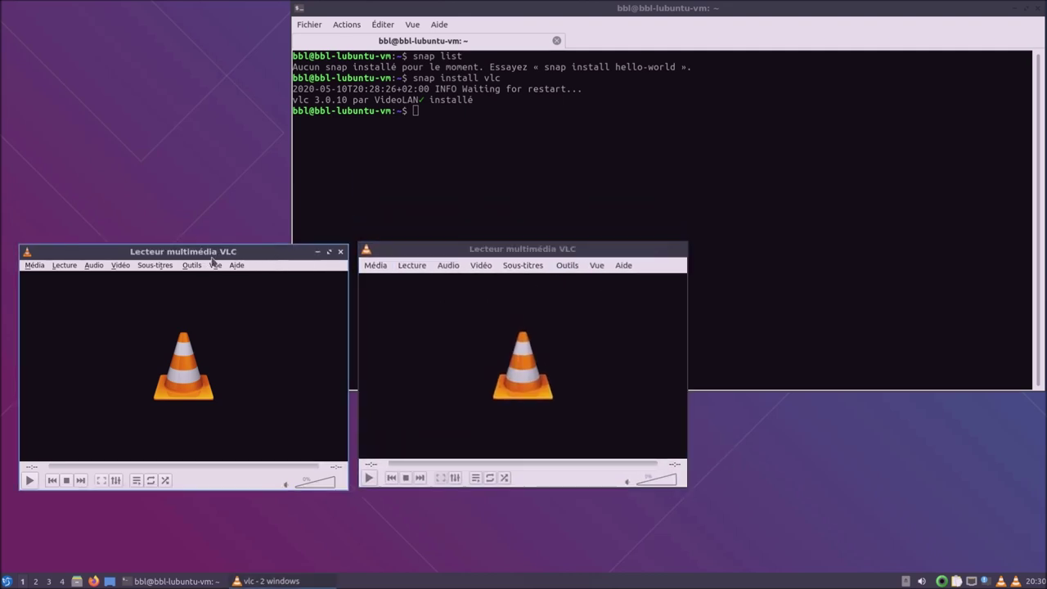
left_click(236, 265)
left_click(244, 293)
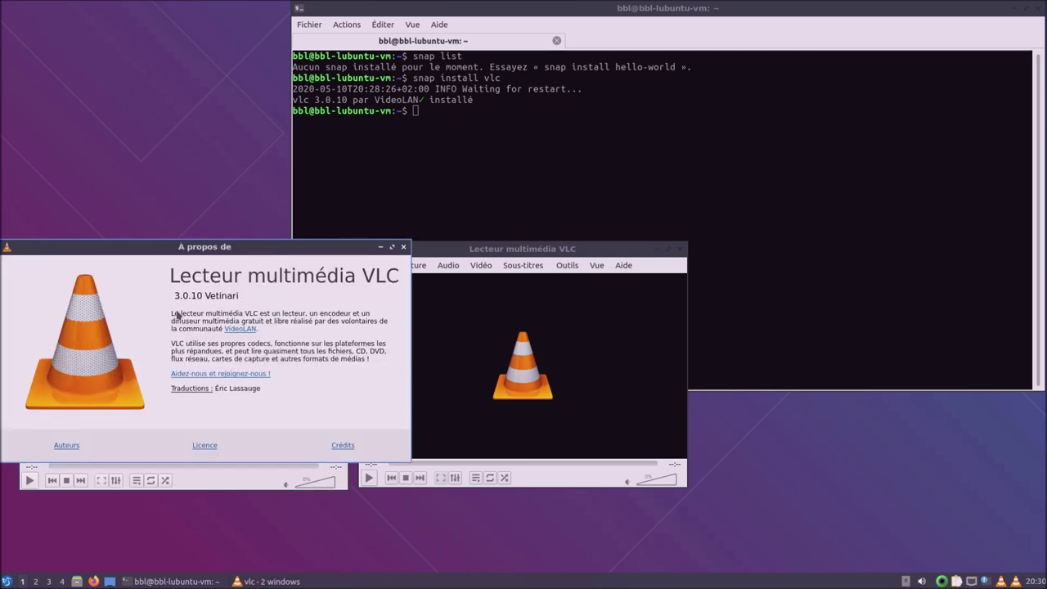
left_click(404, 246)
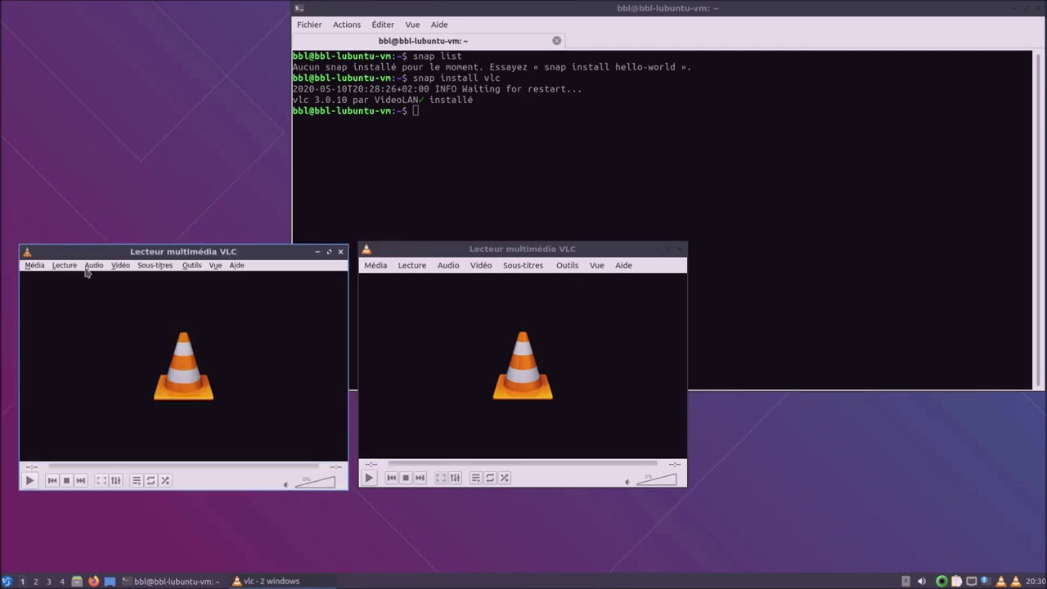
Quit both VLC player instances.
left_click(31, 265)
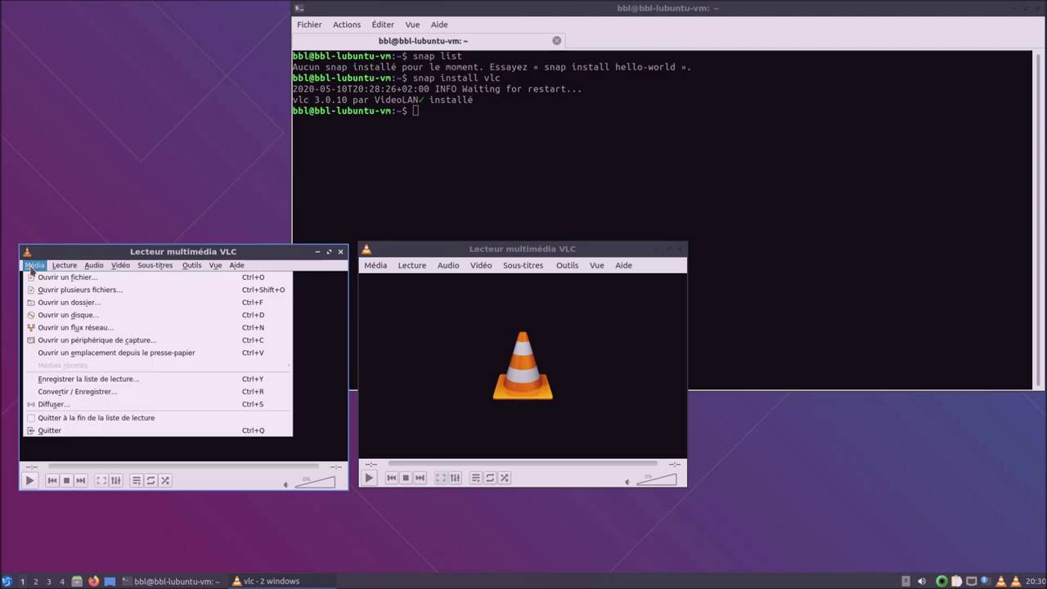
left_click(86, 431)
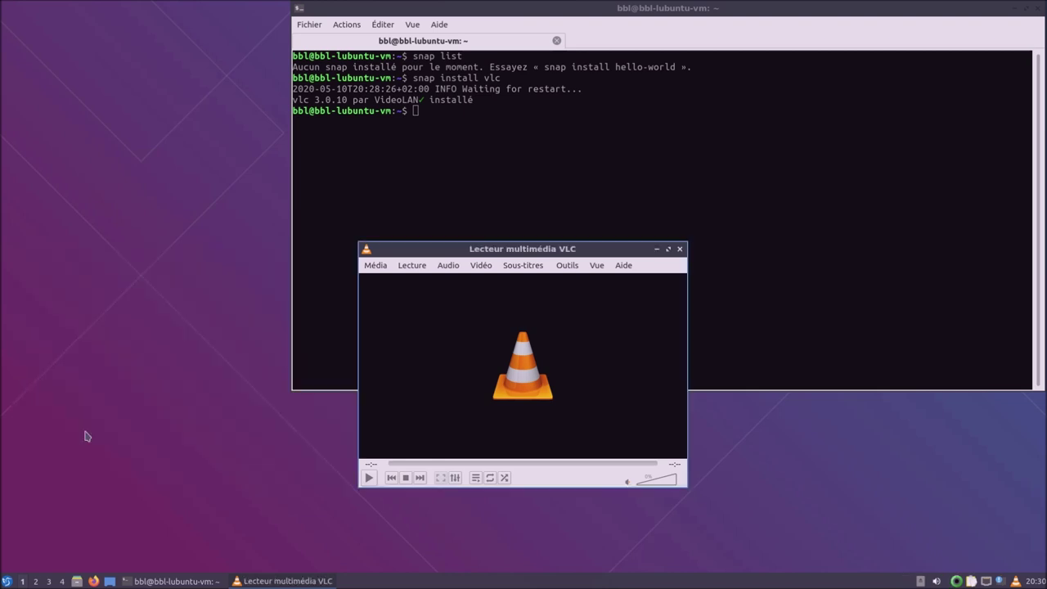
left_click(376, 265)
left_click(398, 460)
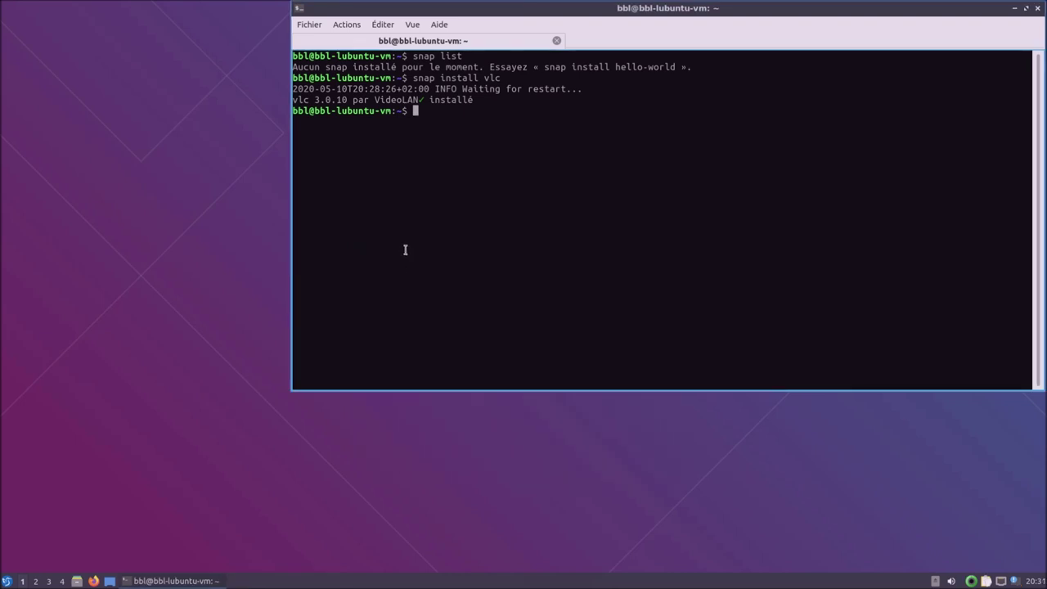
Run snap remove vlc in the terminal and authenticate with the account password.
type("snap remove vlc")
key("Return")
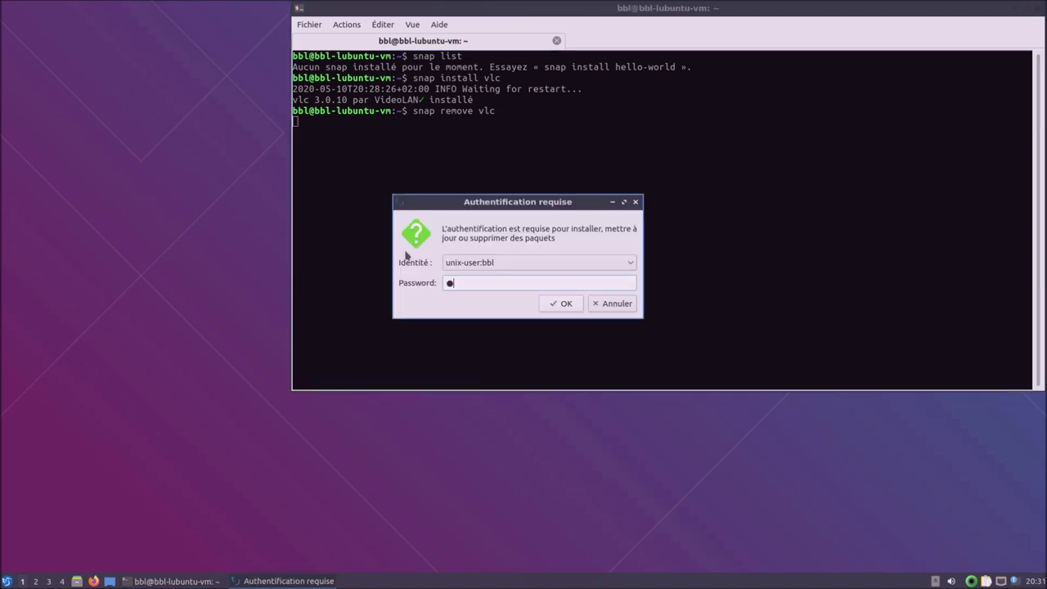
key("Return")
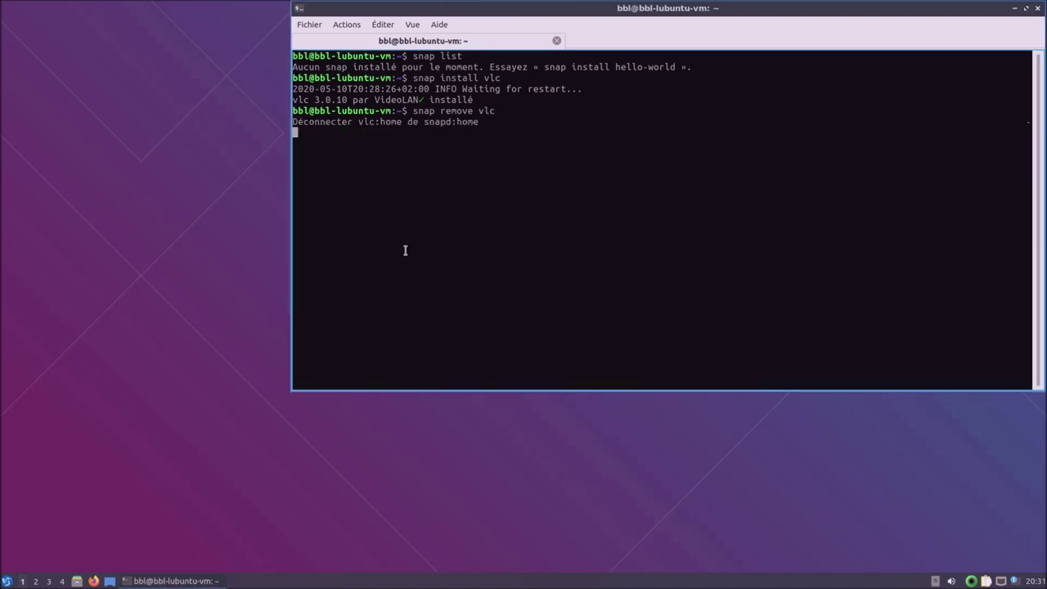
Browse the Outils système applications and launch Startup Disk Creator to view its window moved off the terminal output, then close it.
left_click(6, 581)
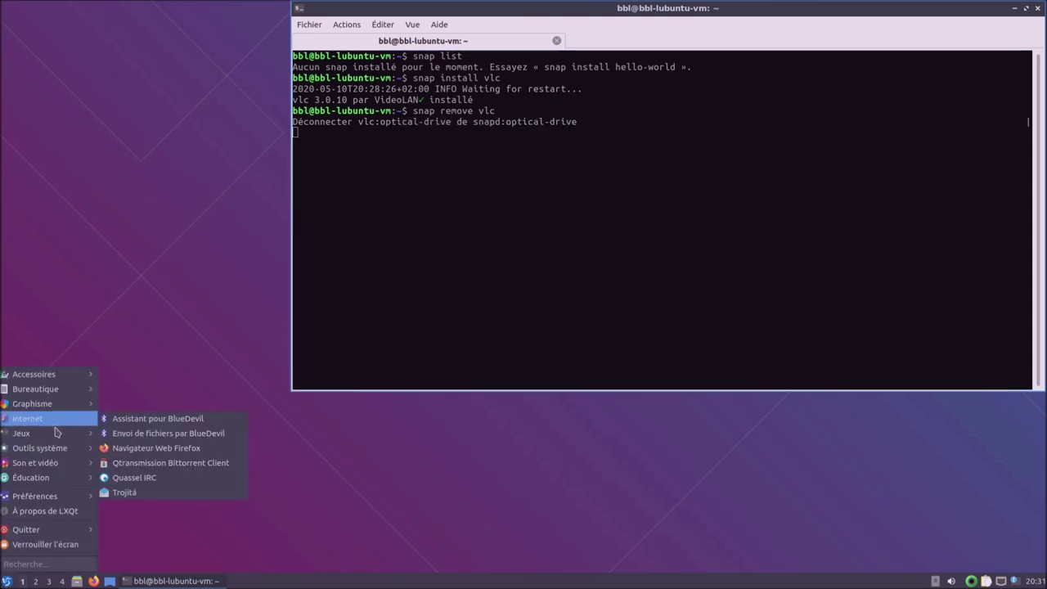
mouse_move(57, 448)
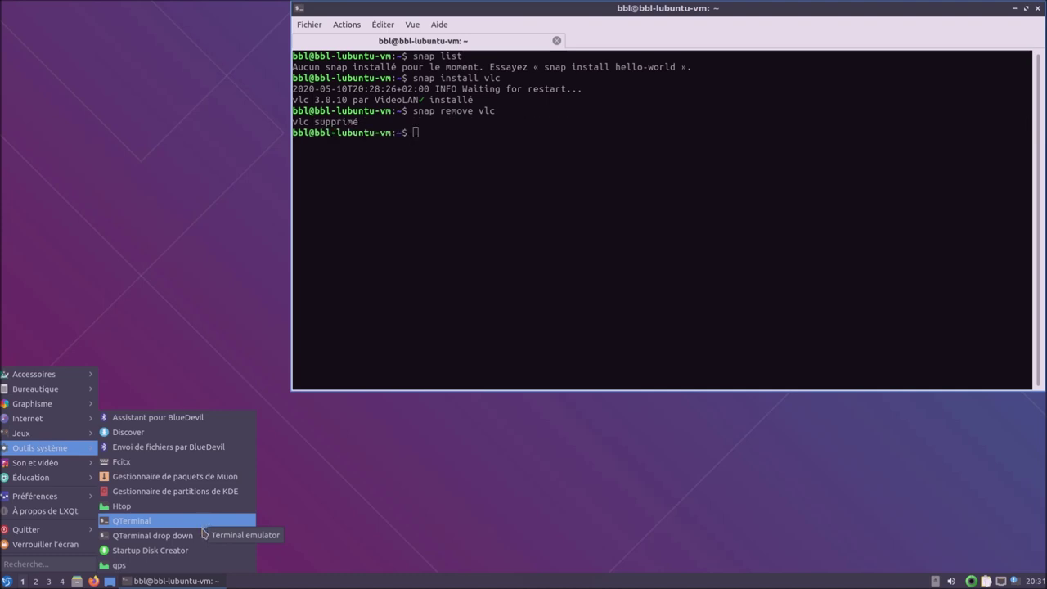
key("Escape")
left_click(7, 581)
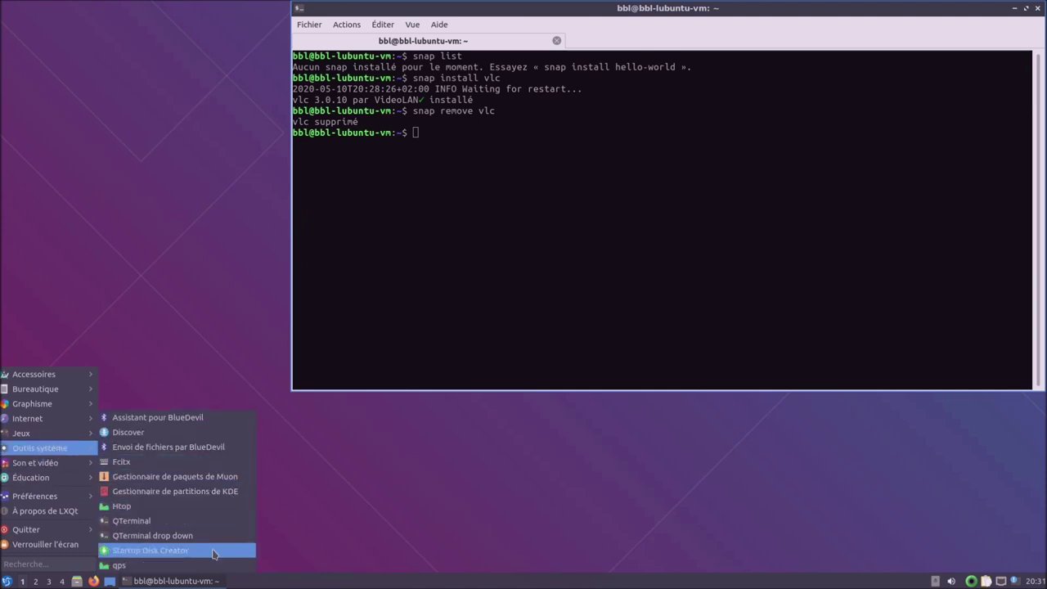
key("Escape")
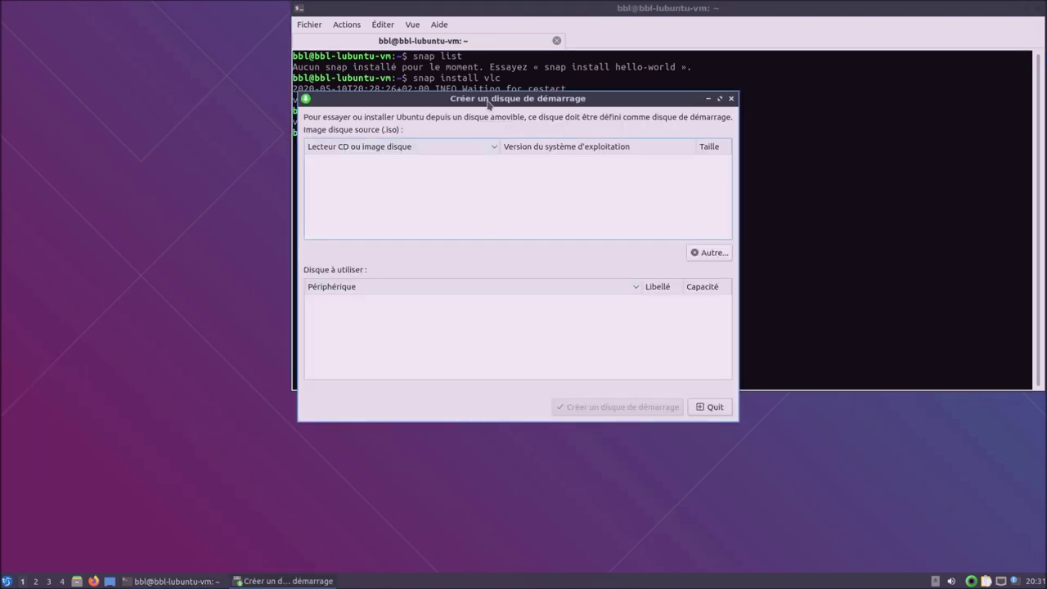
left_click_drag(489, 104, 241, 217)
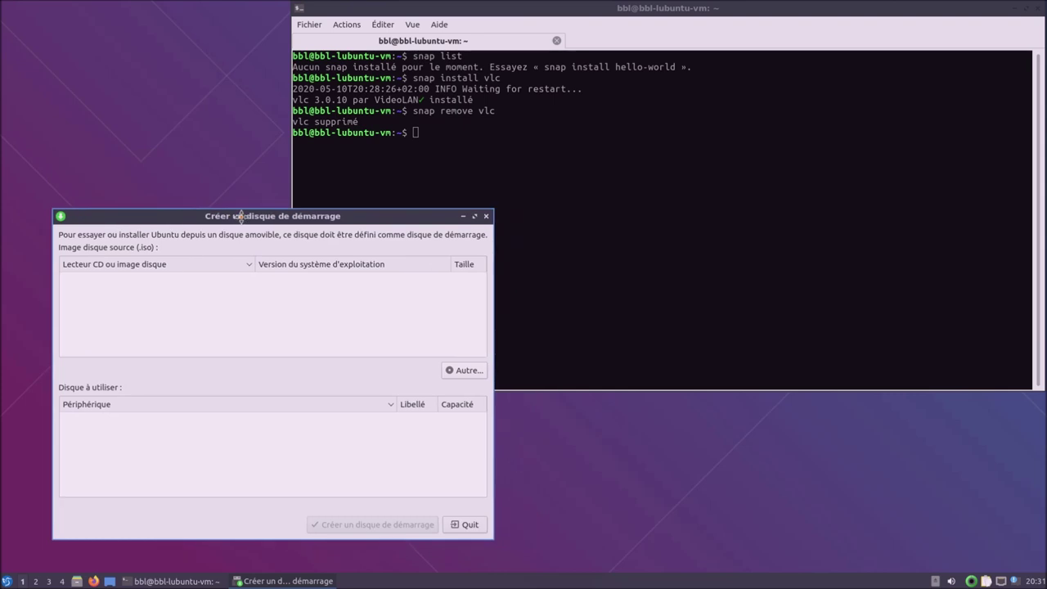
left_click_drag(242, 216, 205, 224)
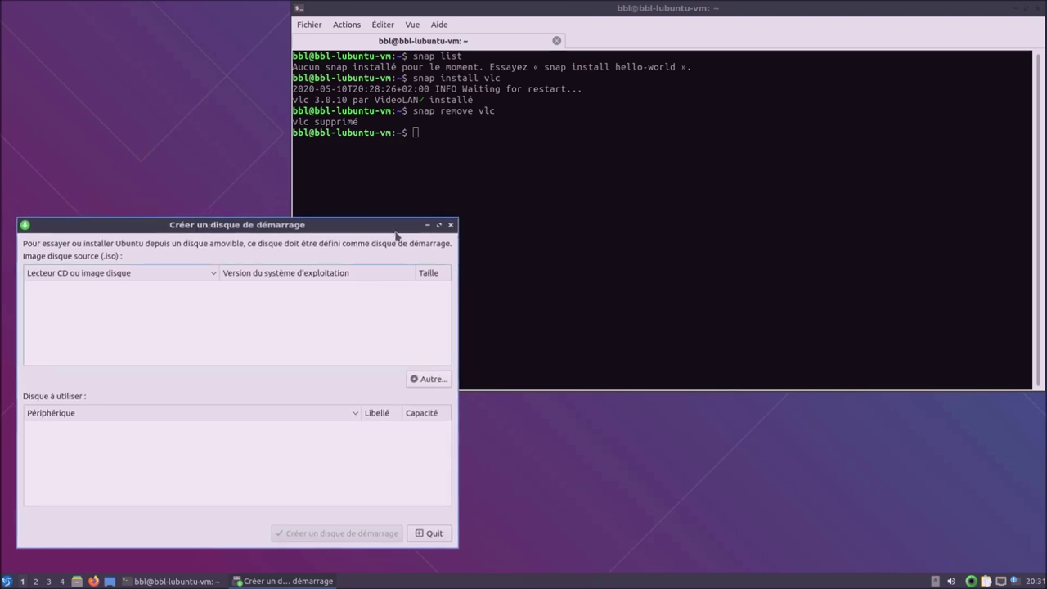
left_click(449, 225)
Launch the qps process manager from the system tools, view its About information, and quit it.
left_click(7, 581)
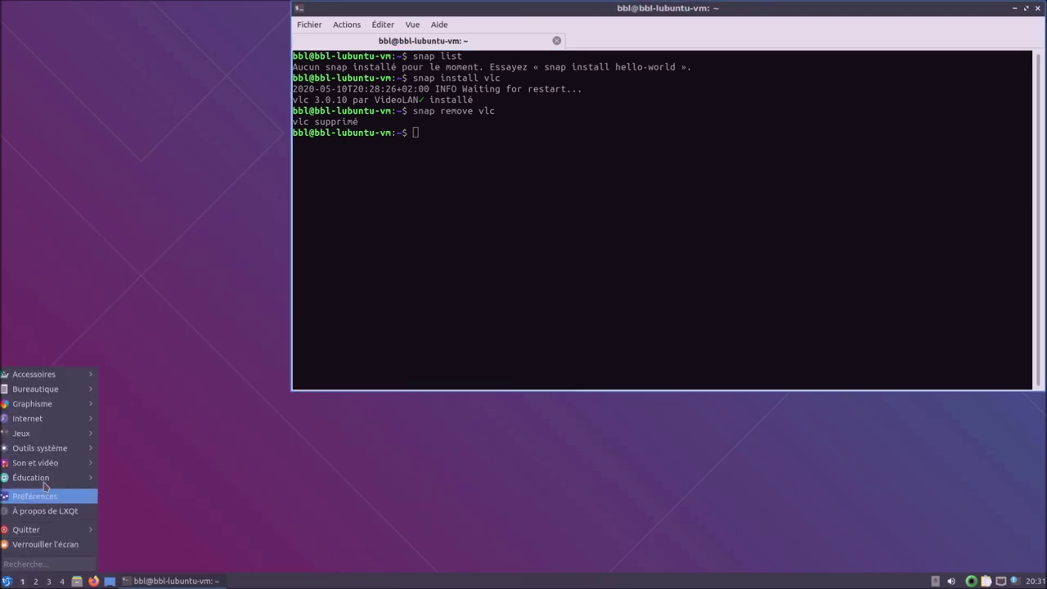
mouse_move(52, 453)
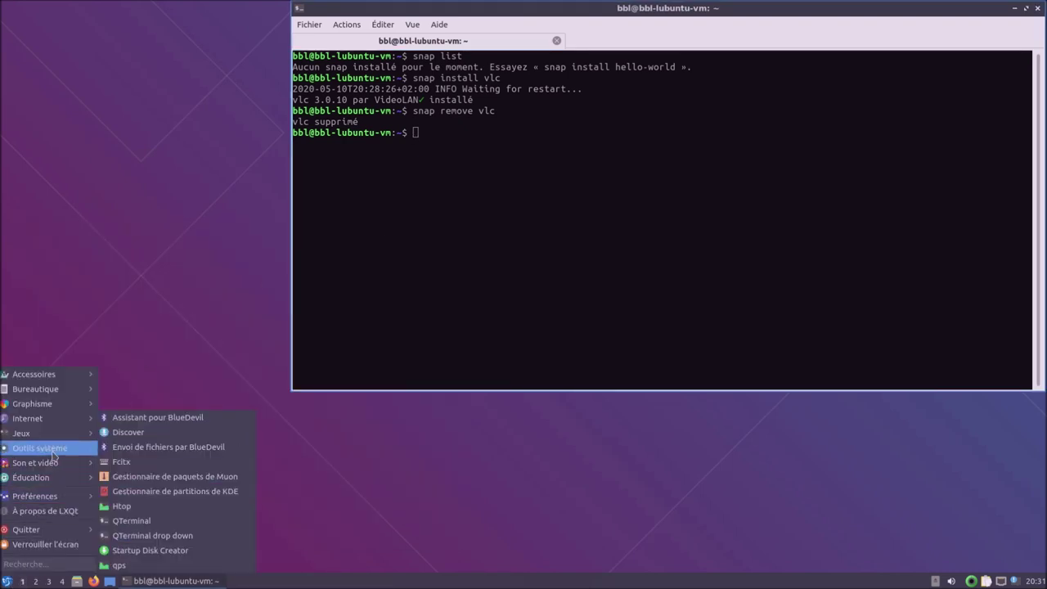
left_click(177, 566)
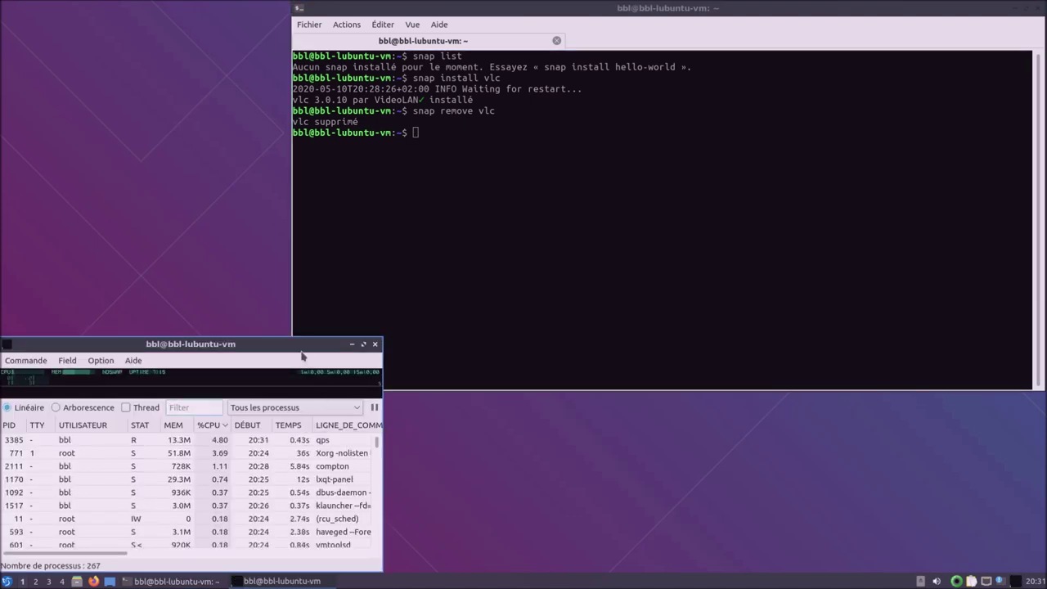
left_click(133, 360)
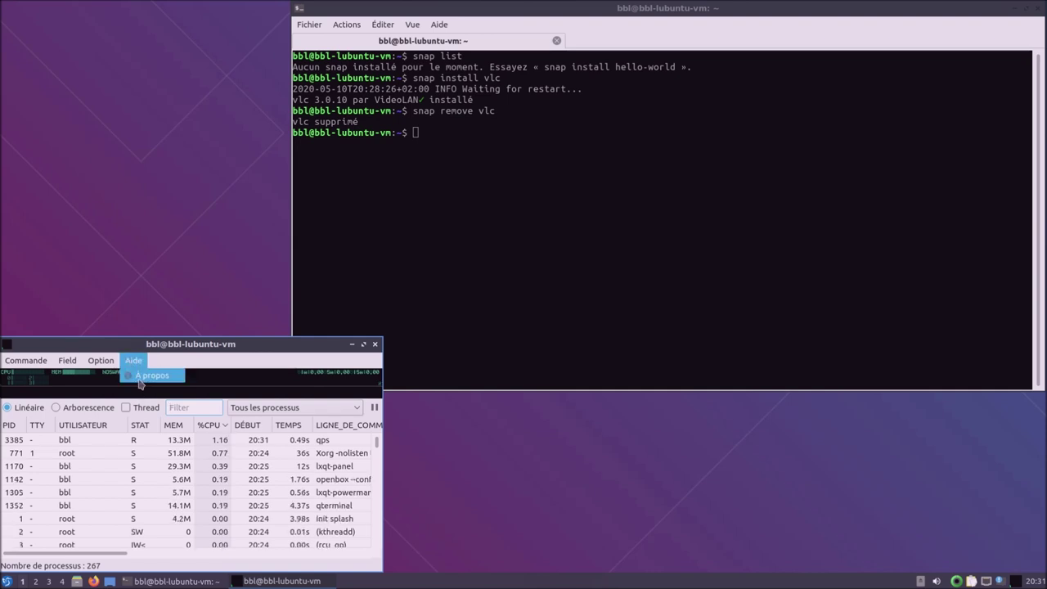
left_click(147, 376)
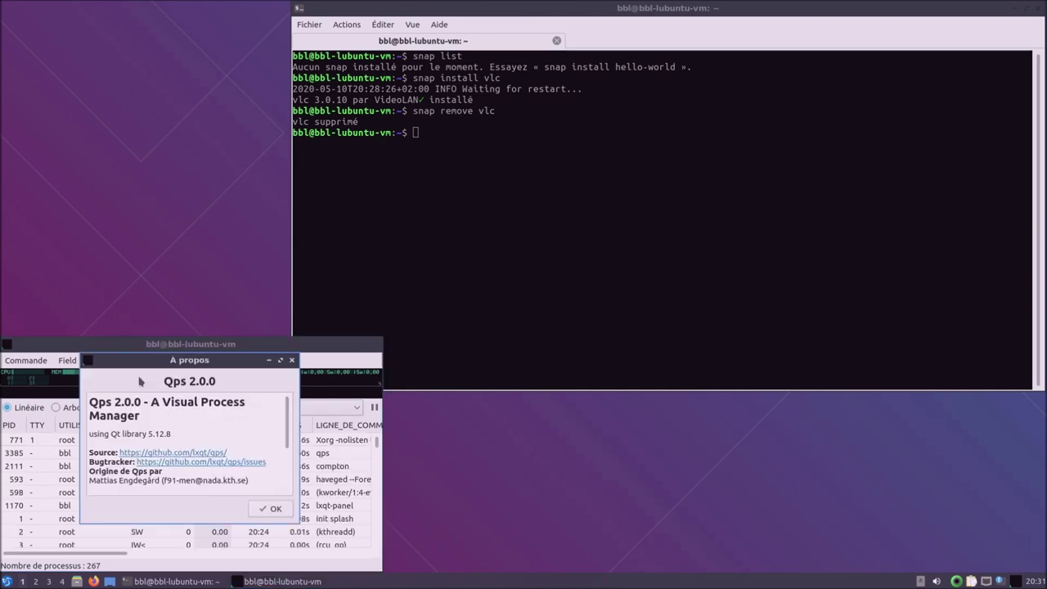
left_click(267, 508)
left_click(32, 363)
left_click(31, 375)
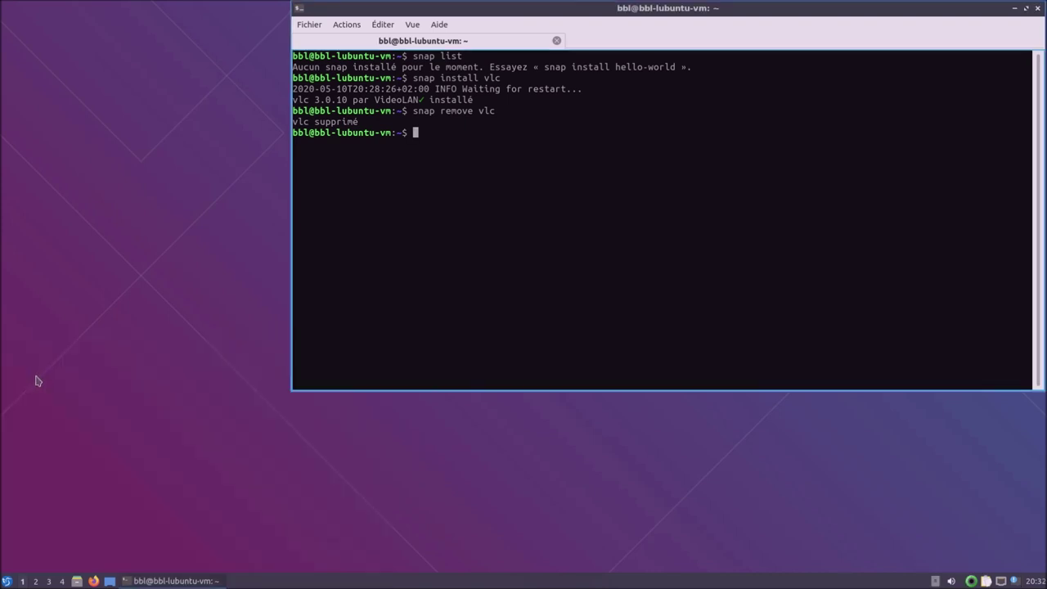
Browse the Éducation and Préférences categories and open the Centre de configuration de LXQt from the LXQt system settings.
left_click(7, 581)
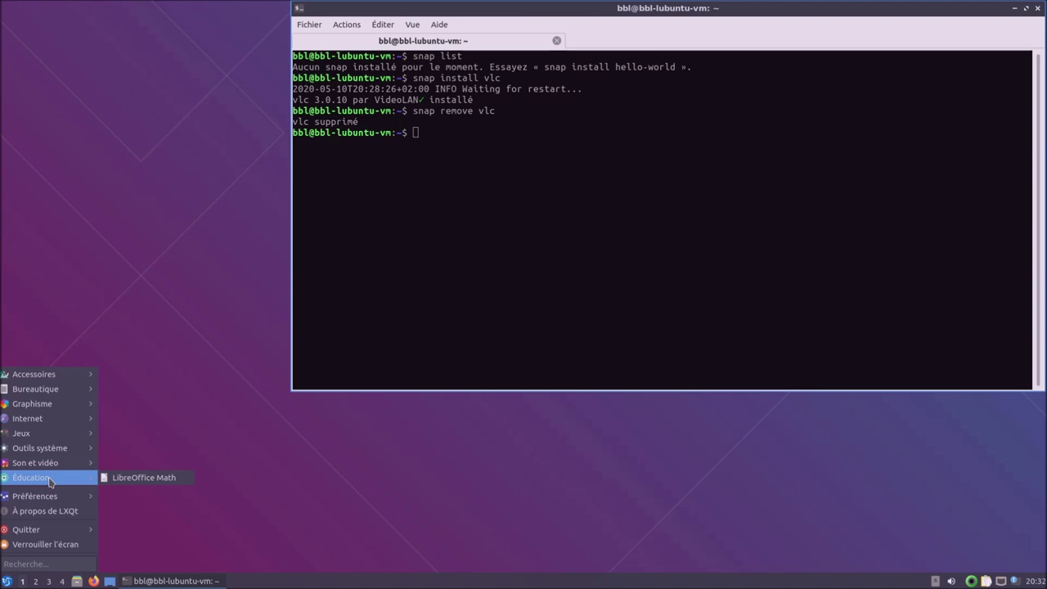
mouse_move(68, 499)
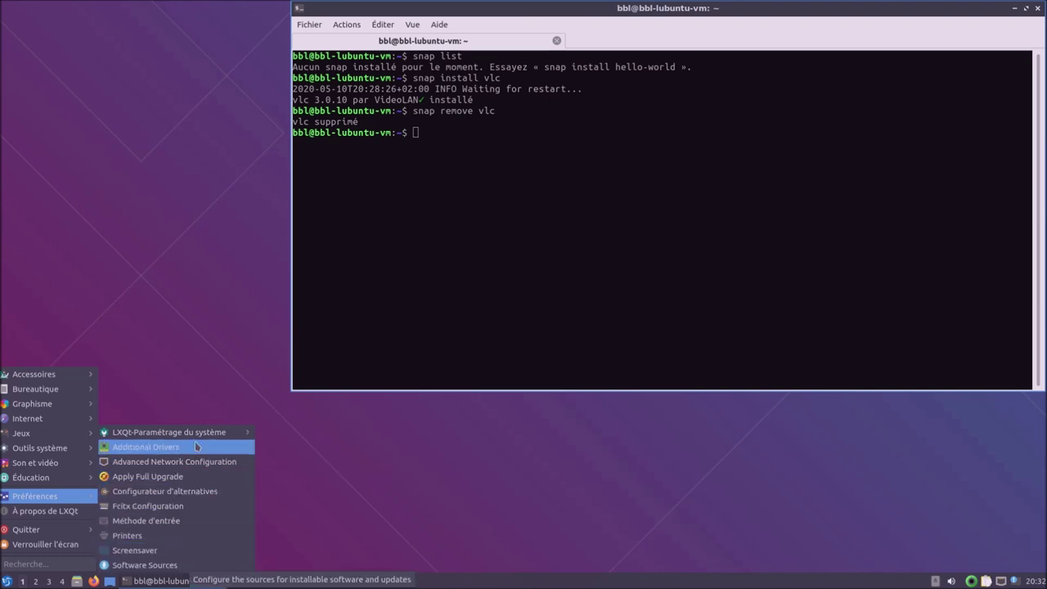
mouse_move(194, 435)
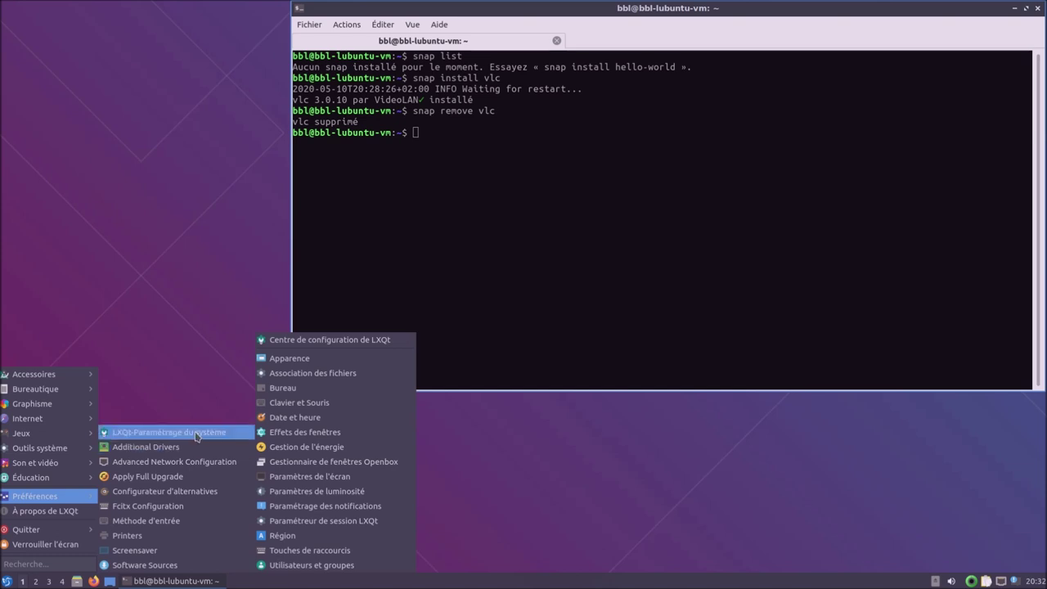
left_click(343, 340)
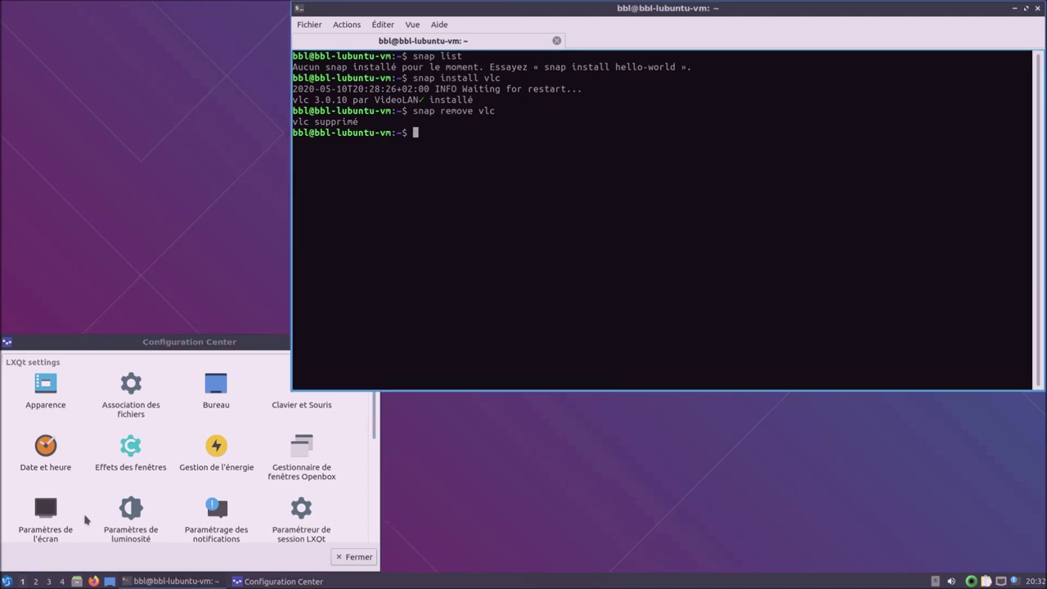
End the terminal session with the exit command and confirm quitting the terminal.
left_click(7, 581)
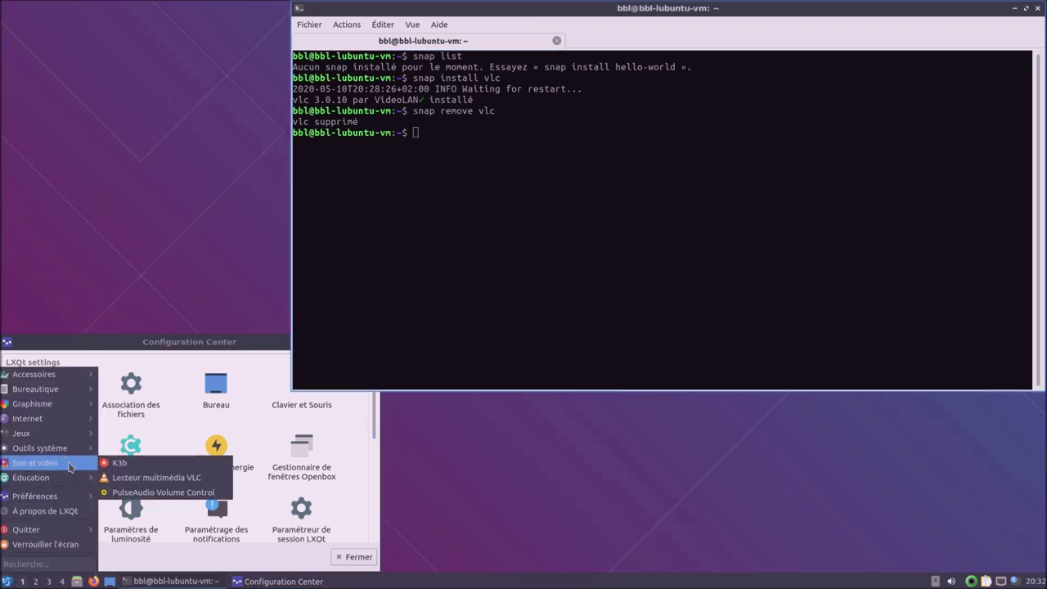
left_click(718, 246)
type("exit")
key("Return")
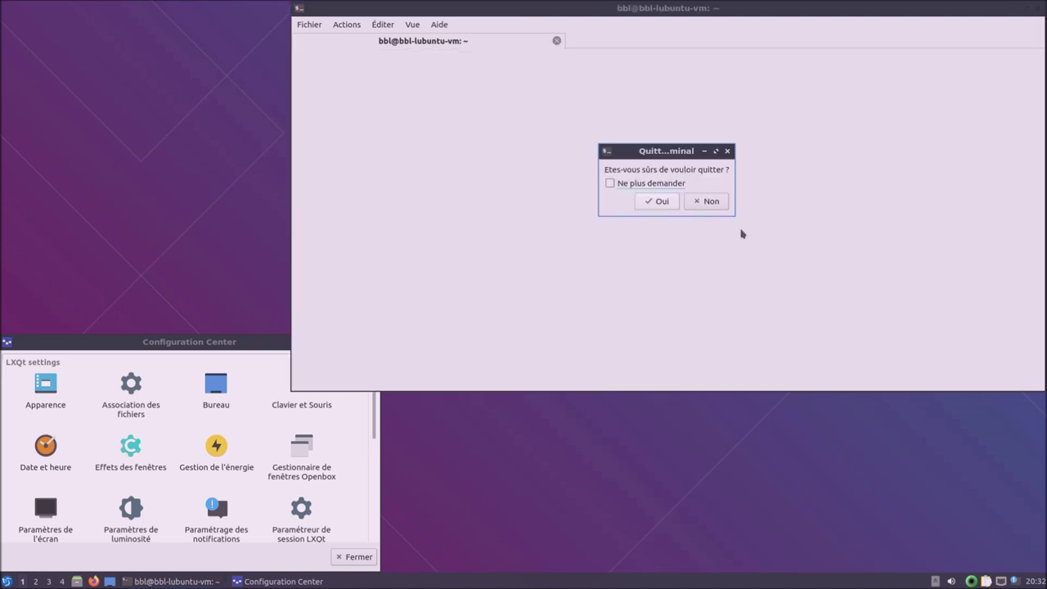
left_click(661, 202)
Move the Configuration Center to the middle of the desktop and open its Apparence settings.
left_click_drag(322, 341, 691, 178)
double_click(420, 223)
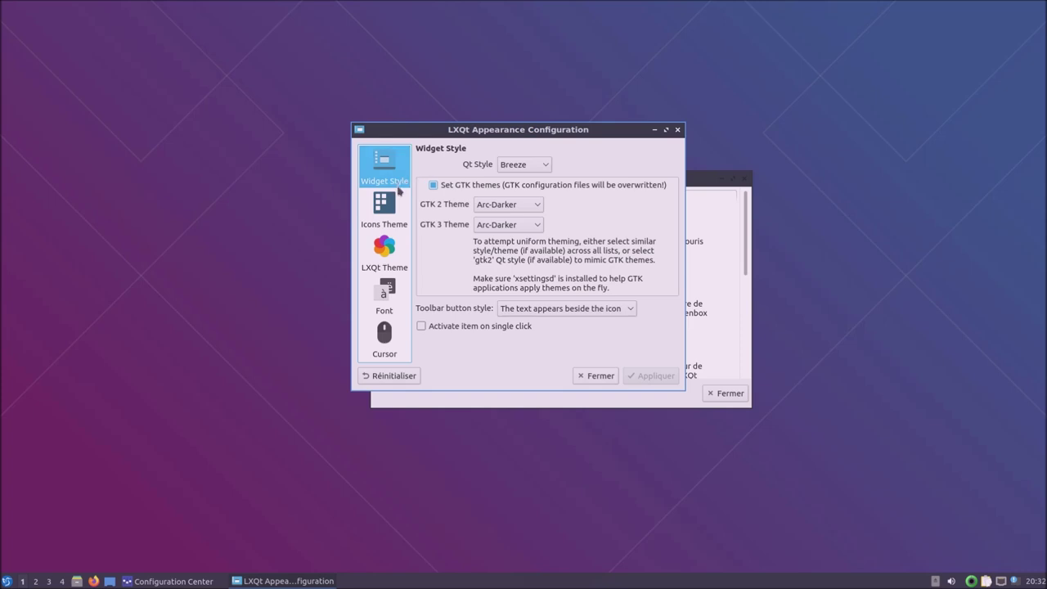
Apply the Windows Qt style to preview it, and reapply the Breeze style.
left_click(516, 168)
left_click(524, 193)
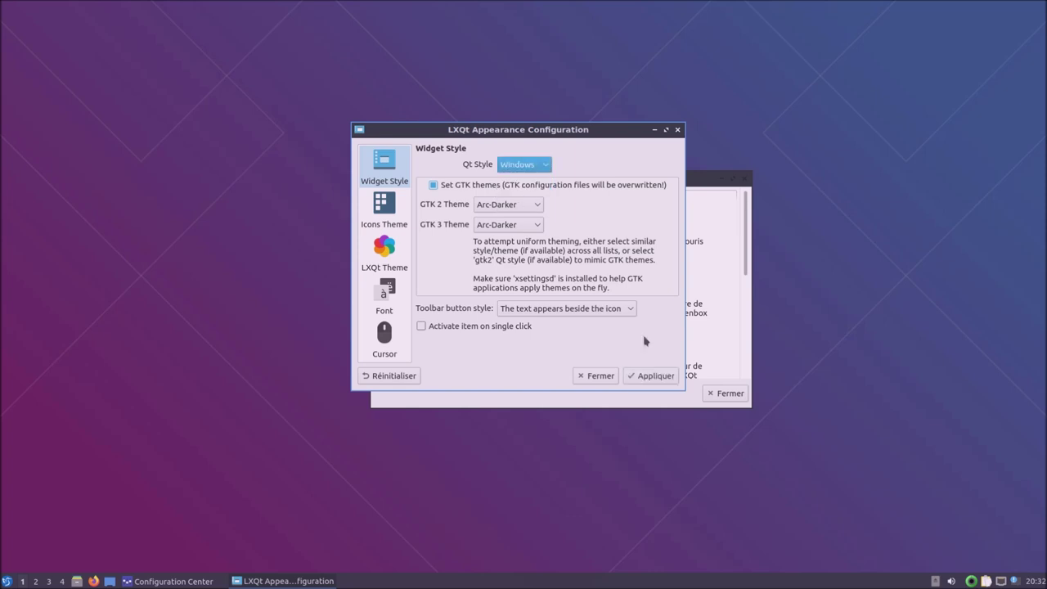
left_click(666, 380)
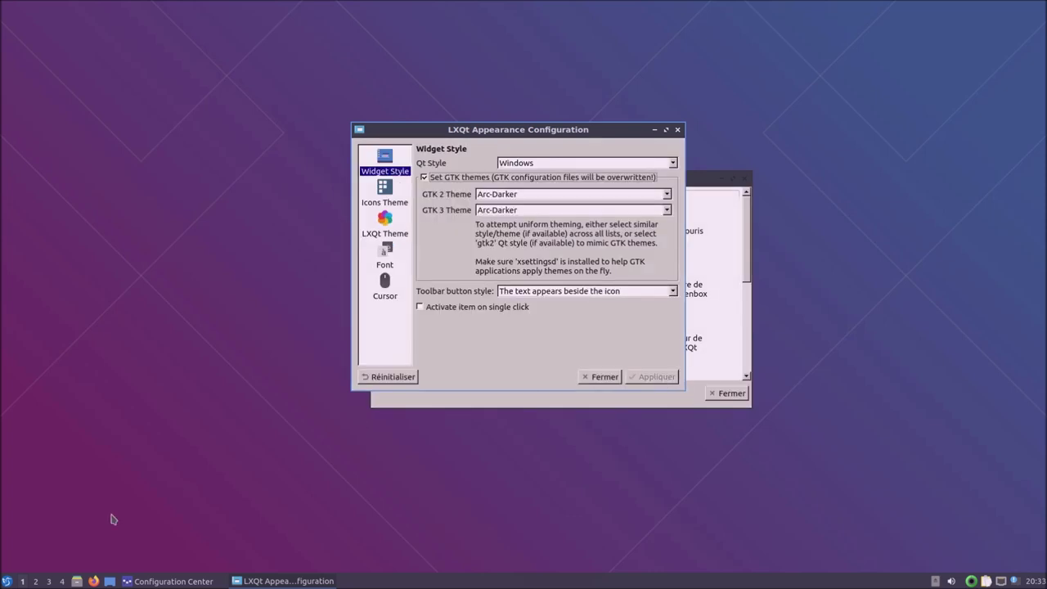
left_click(564, 168)
left_click(565, 171)
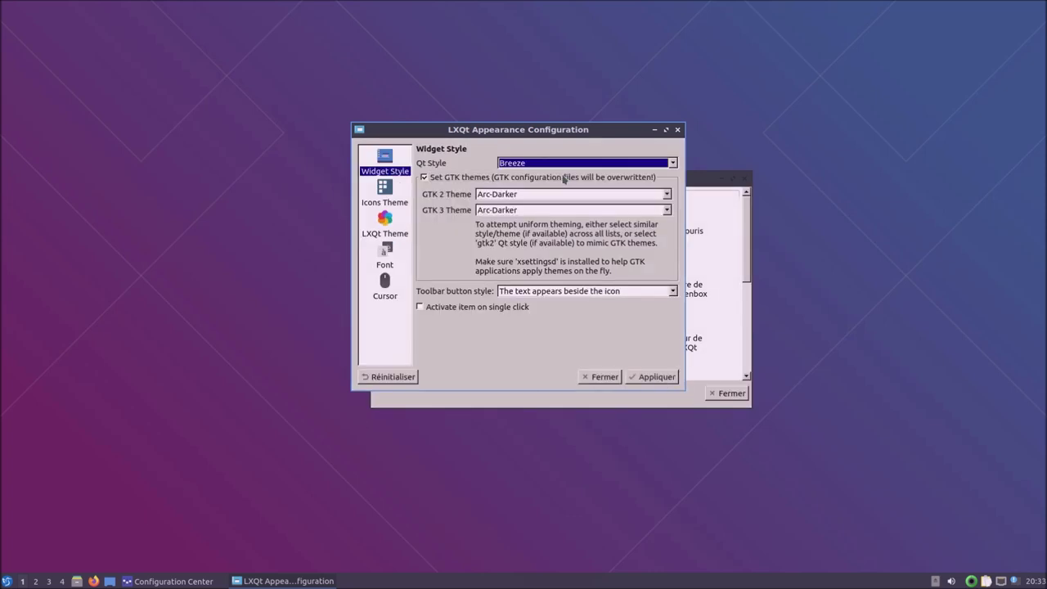
left_click(659, 378)
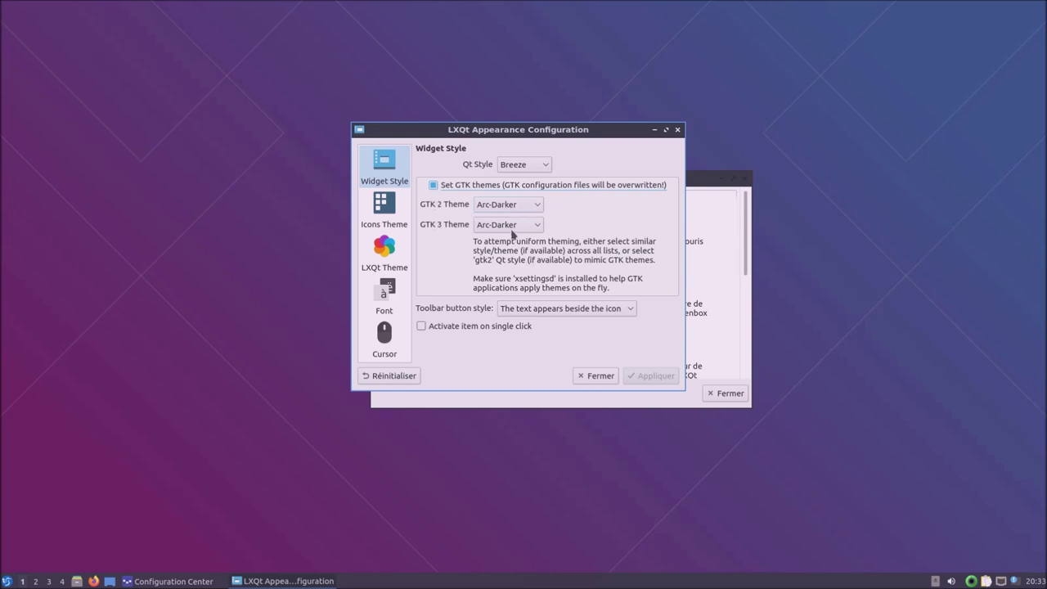
Look through the icon themes in the appearance configuration and widen the window to show the full theme descriptions.
left_click(391, 206)
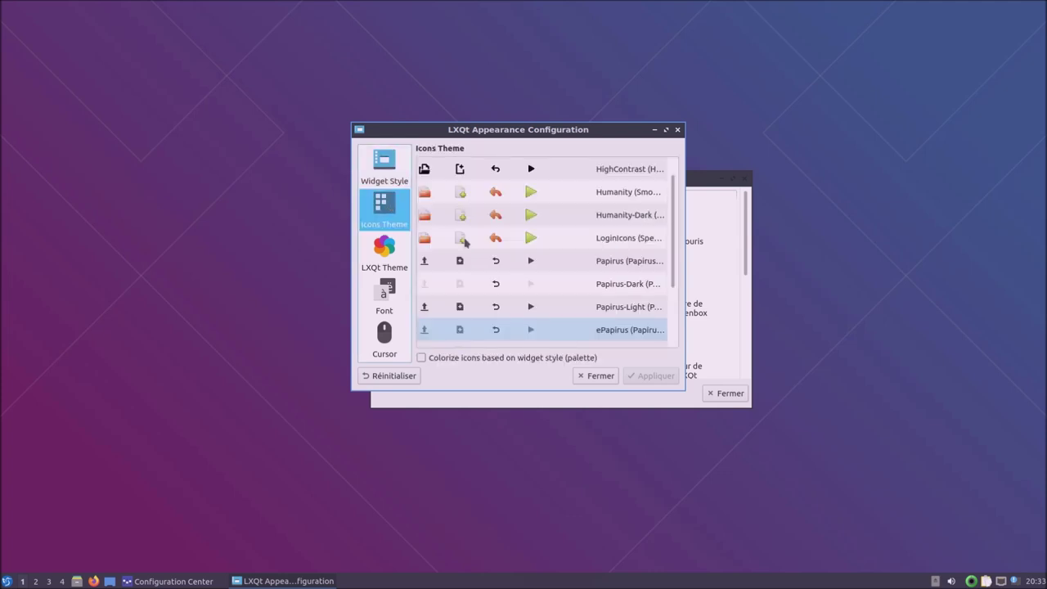
scroll(619, 323, "down", 2)
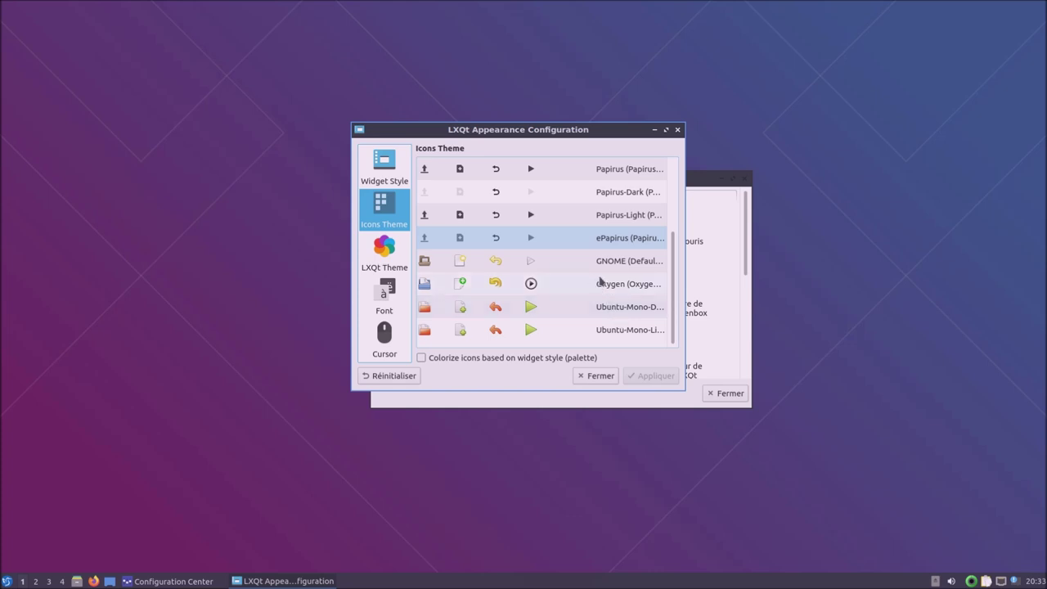
scroll(642, 260, "up", 2)
left_click_drag(680, 215, 914, 215)
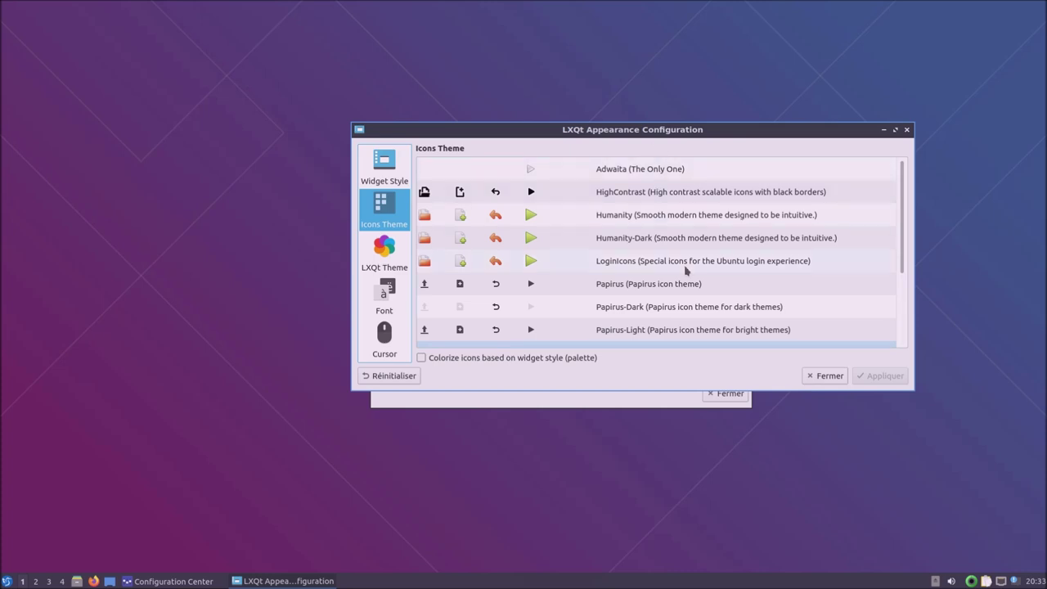
Open the home folder in the file manager as a preview and apply the Humanity-Dark icon theme.
left_click(77, 582)
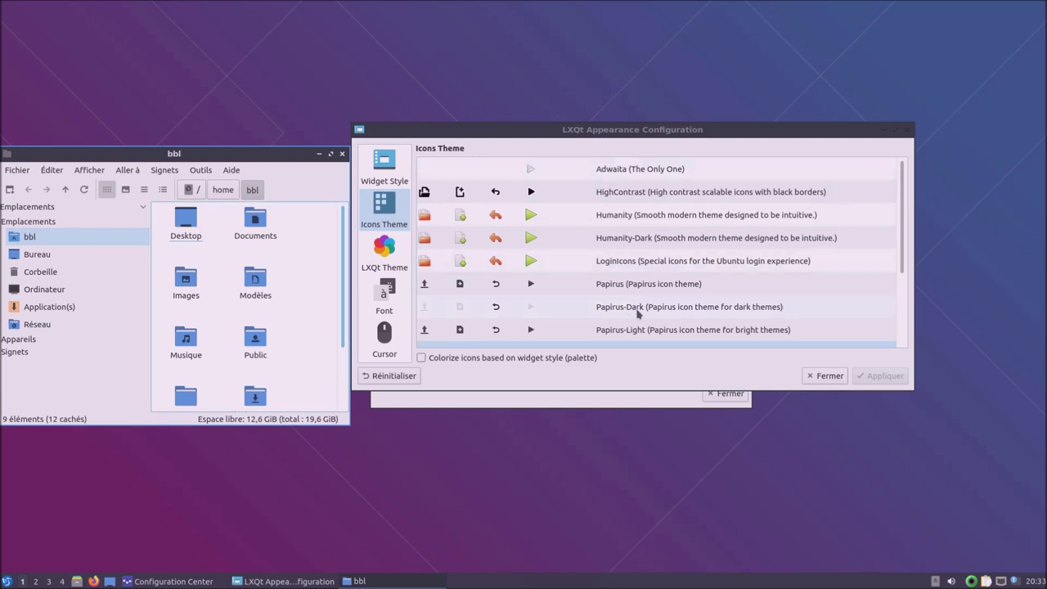
left_click(643, 238)
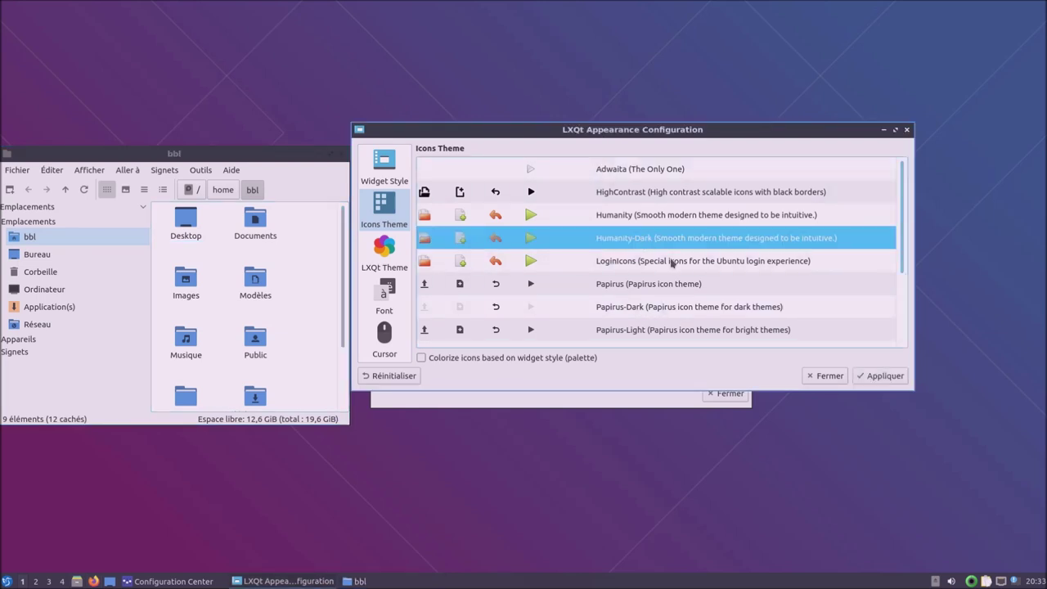
left_click(867, 377)
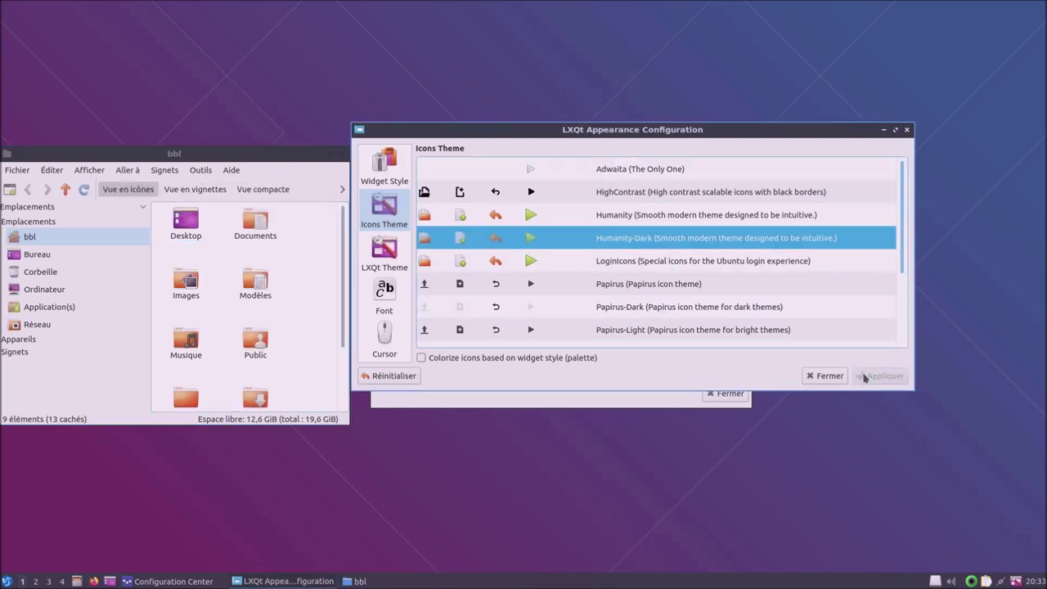
Apply the Oxygen icon theme.
scroll(638, 249, "down", 2)
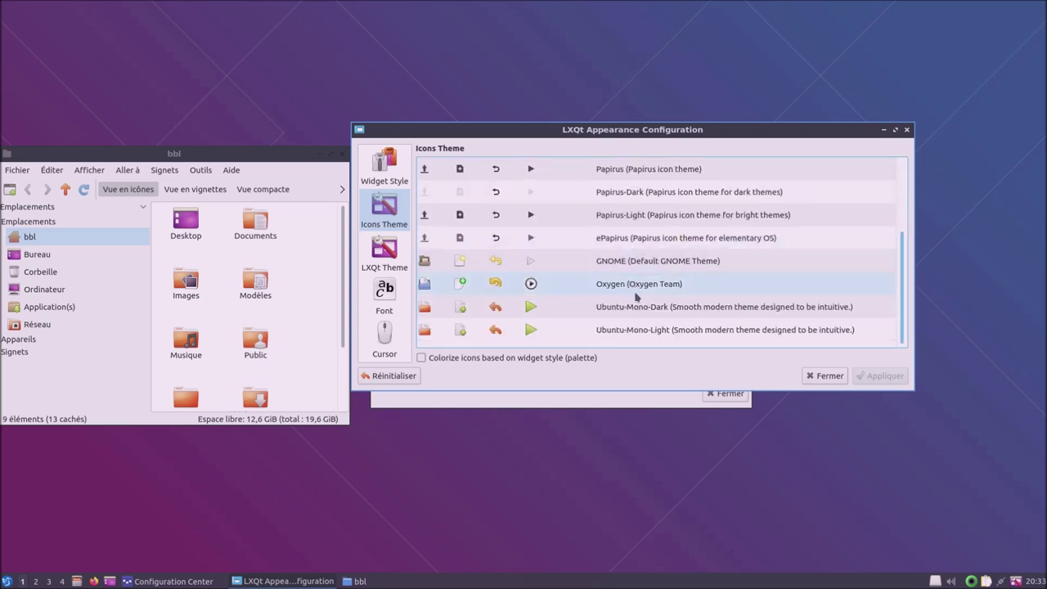
left_click(635, 284)
left_click(892, 376)
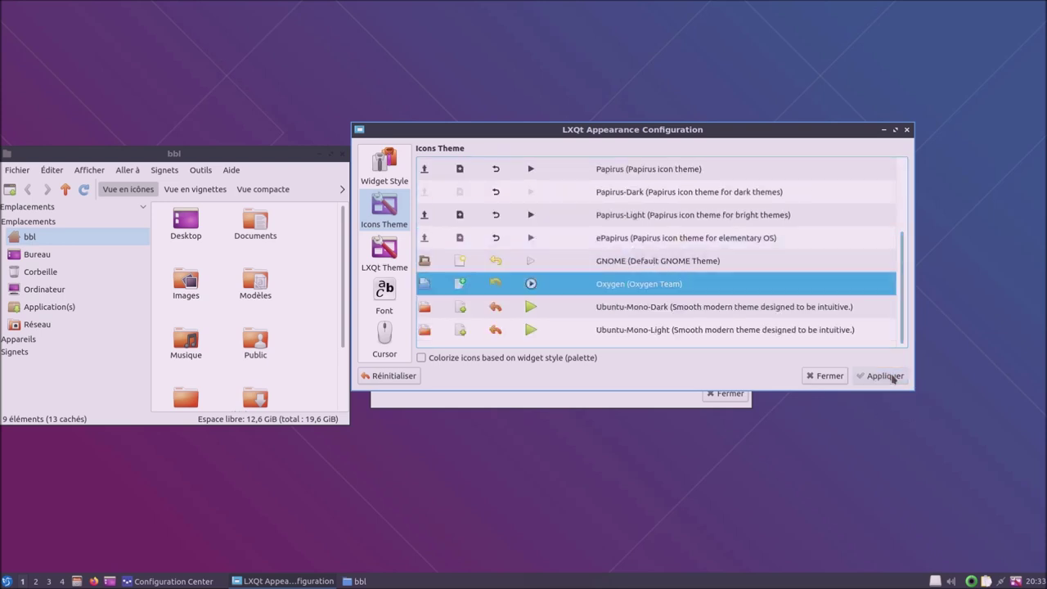
Apply the GNOME icon theme, and reset the appearance settings to their original state.
left_click(678, 260)
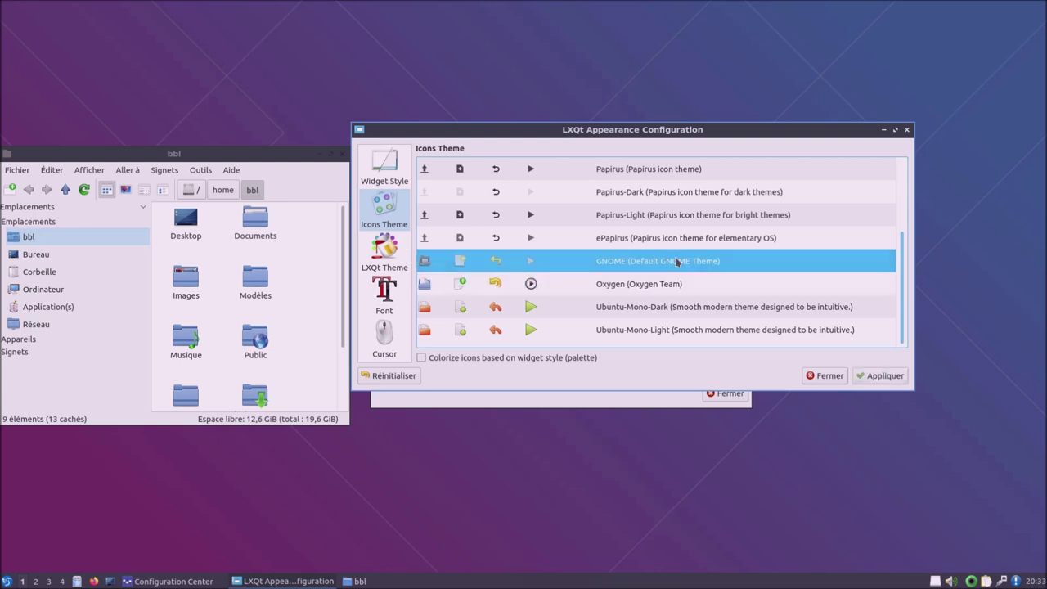
left_click(881, 380)
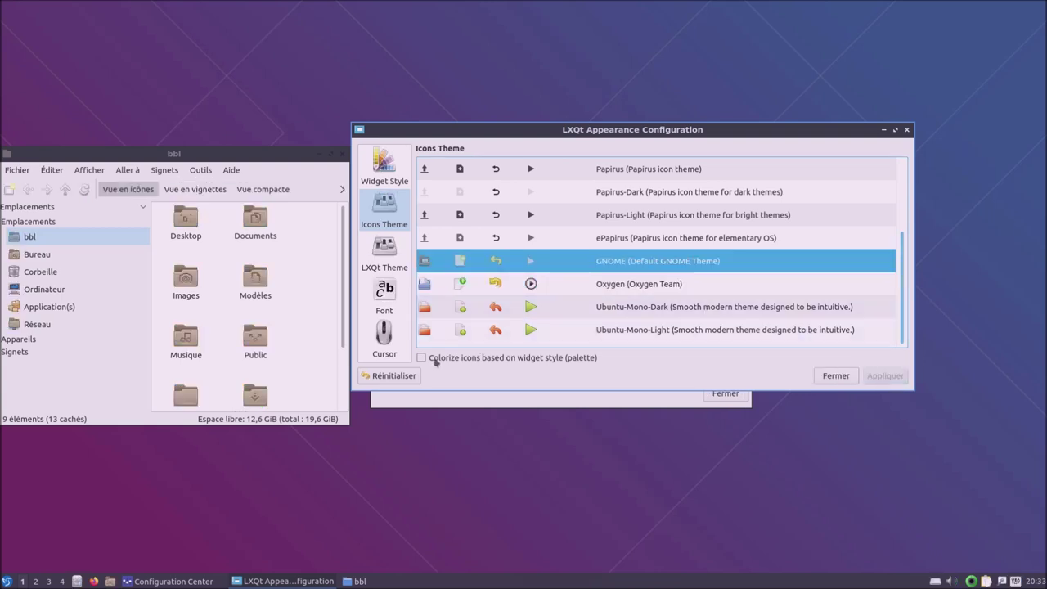
left_click(407, 378)
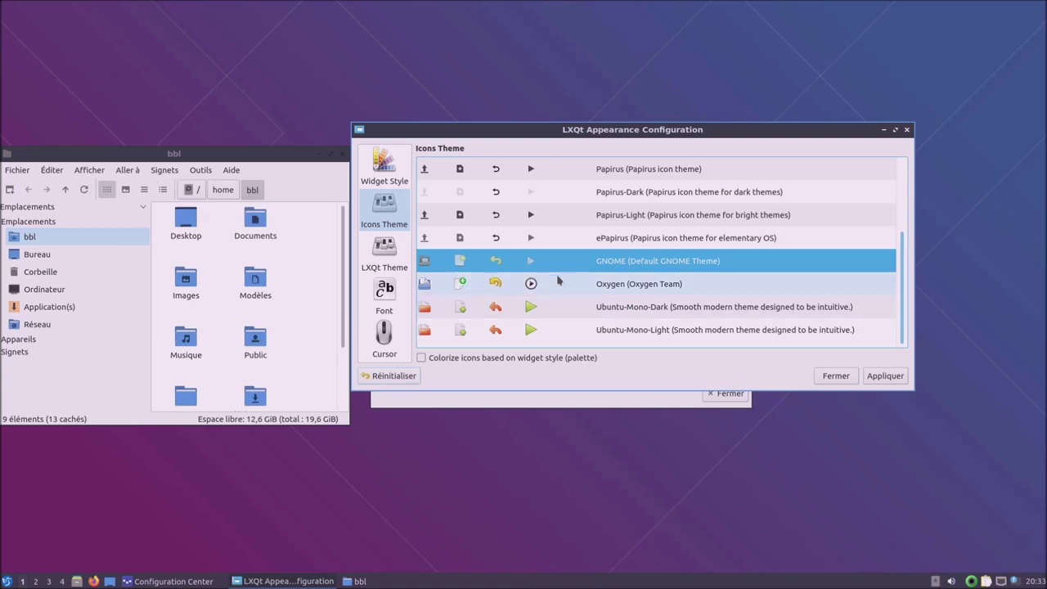
left_click(884, 377)
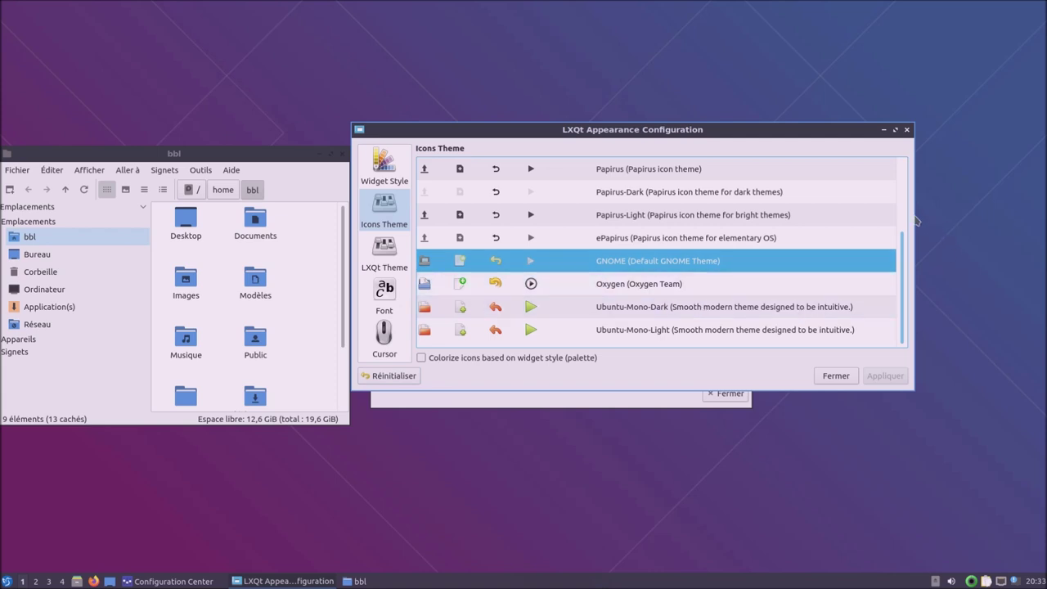
Close and reopen the appearance configuration, and check which icon theme is selected.
scroll(821, 269, "up", 2)
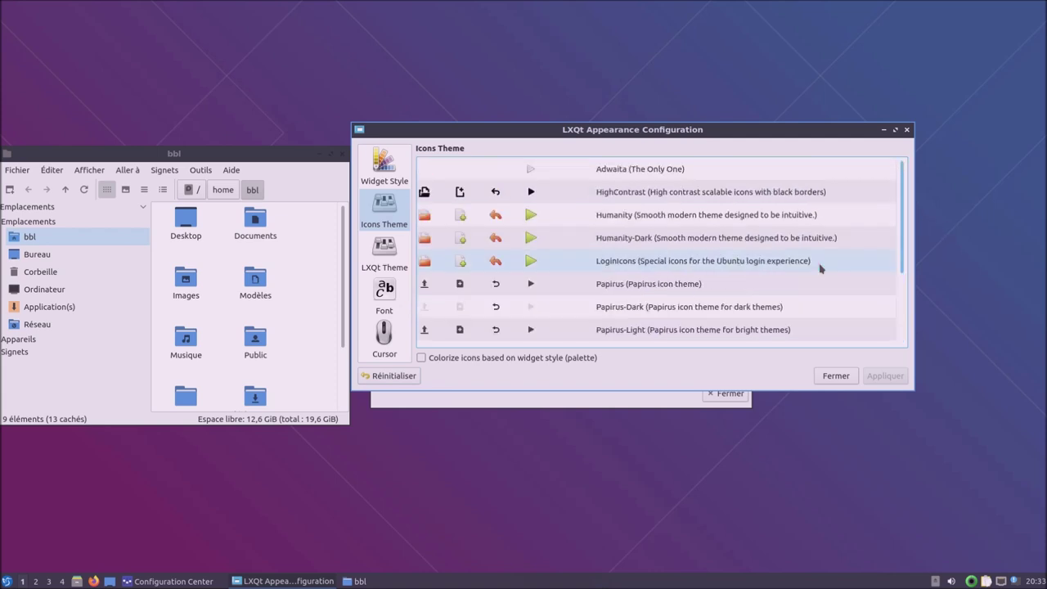
left_click(379, 166)
left_click(382, 212)
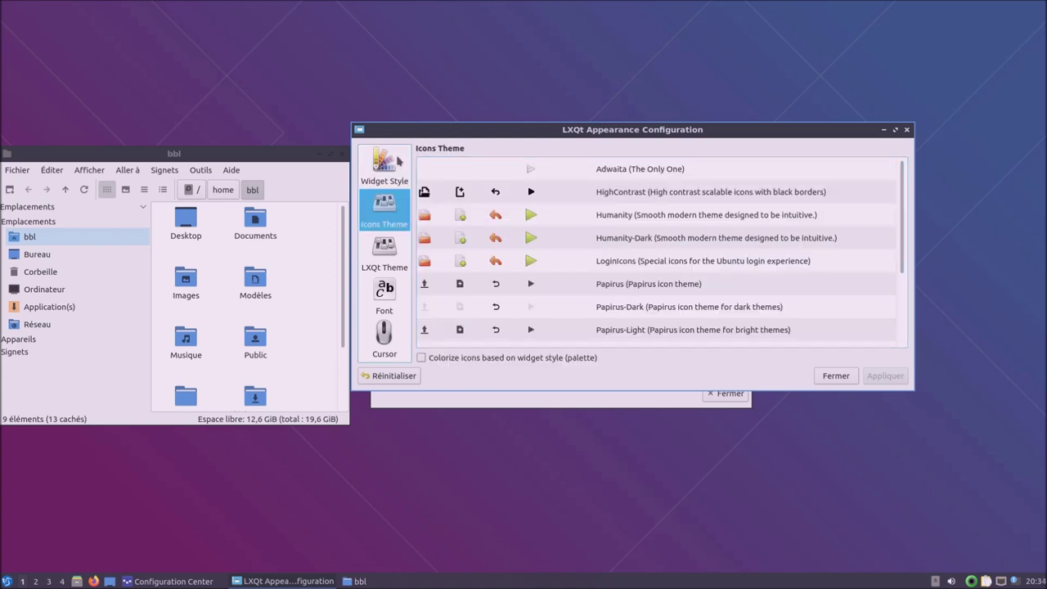
left_click(836, 375)
double_click(408, 237)
left_click(387, 216)
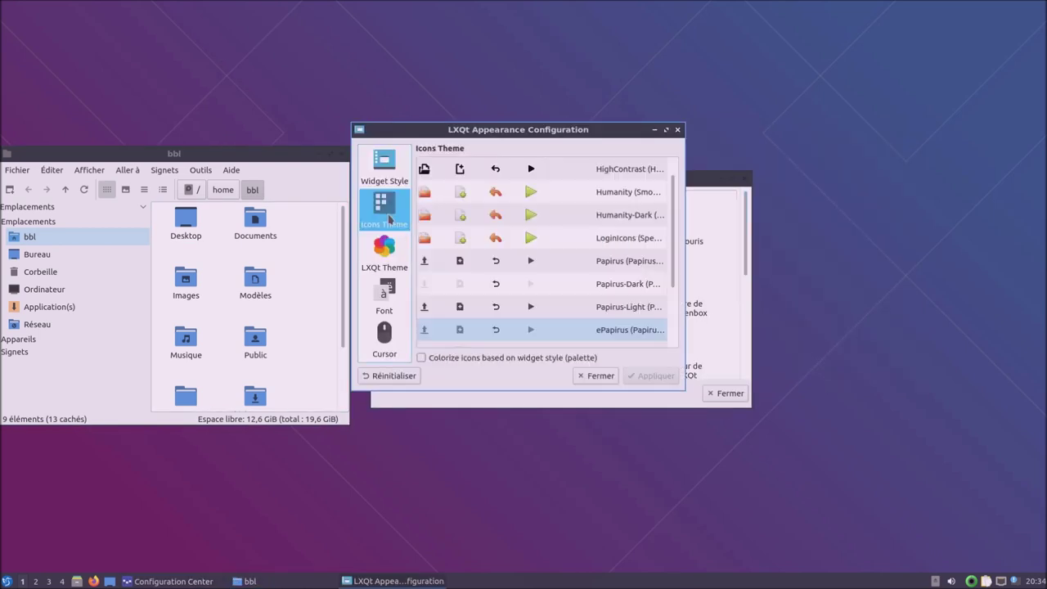
Apply the System LXQt theme and preview it on the application menu.
left_click(375, 266)
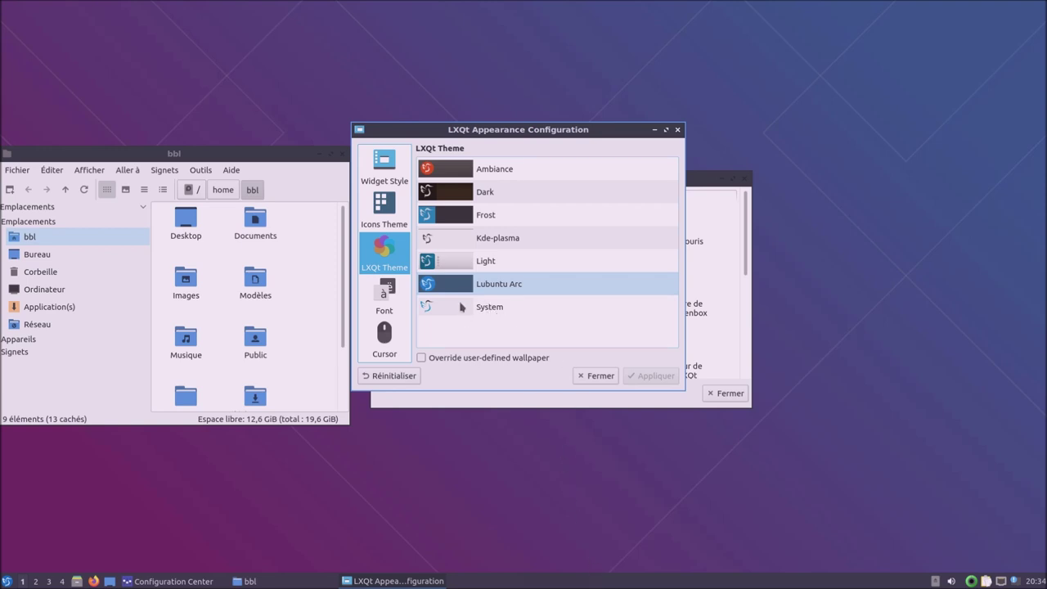
left_click(501, 308)
left_click(656, 378)
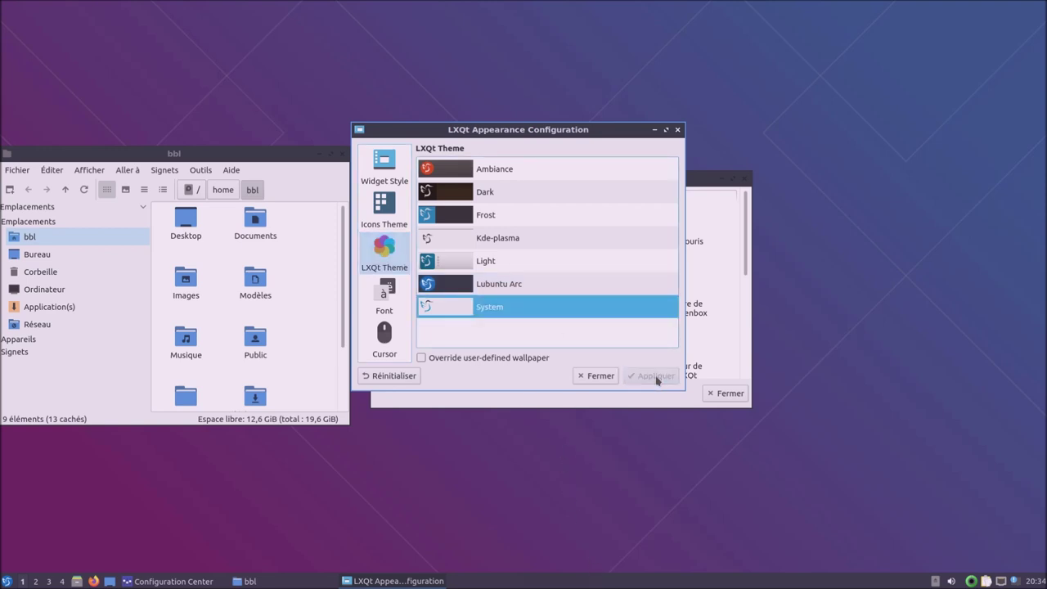
left_click(8, 582)
left_click(224, 447)
Apply the Light LXQt theme and preview it on the application menu.
left_click(488, 267)
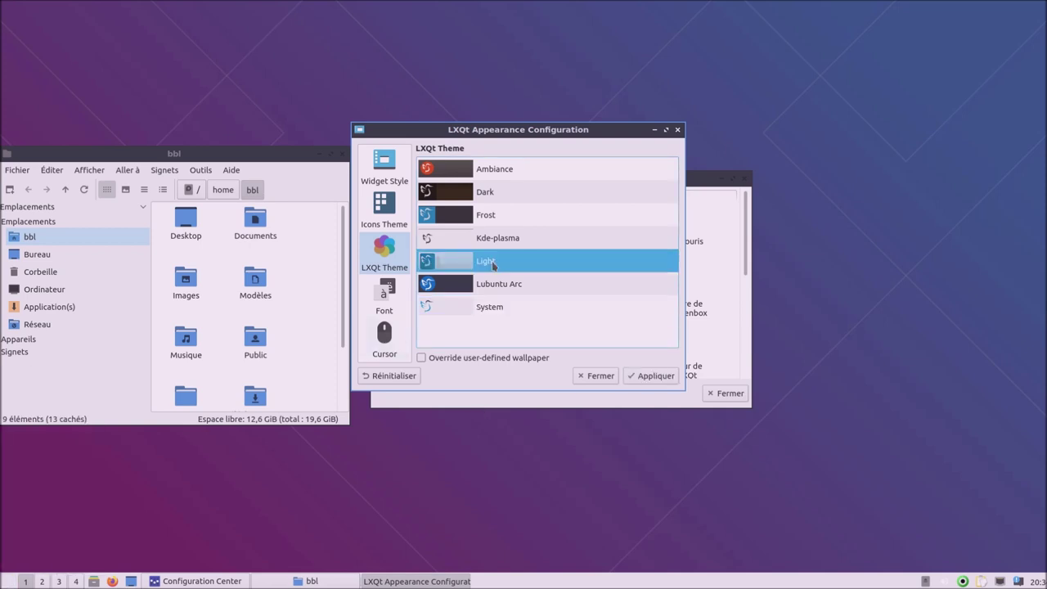
left_click(652, 378)
left_click(8, 582)
left_click(139, 501)
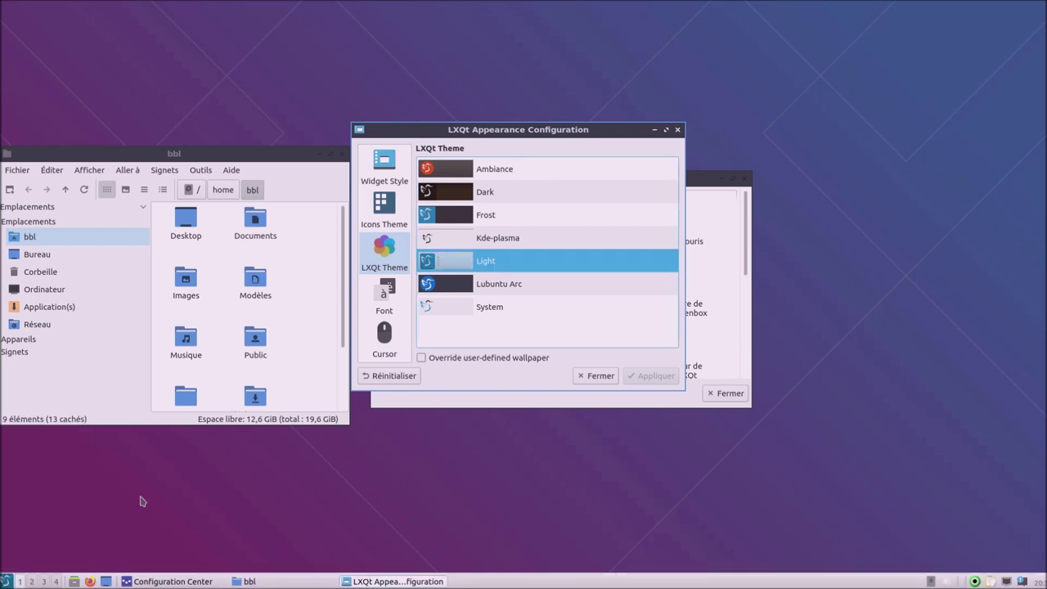
Apply the Kde-plasma LXQt theme and preview it on the application menu.
left_click(497, 238)
left_click(638, 378)
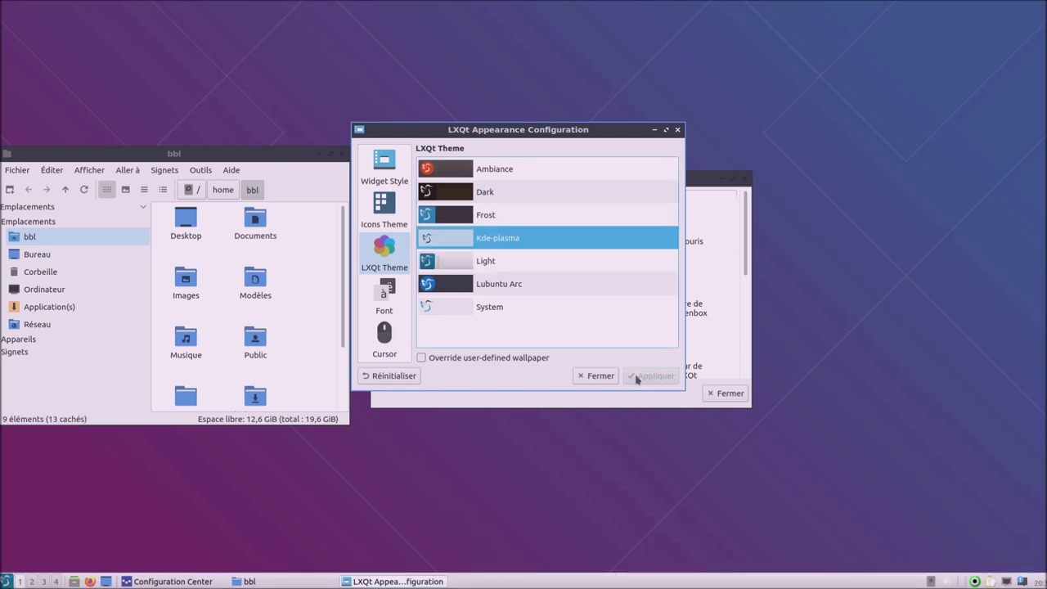
left_click(6, 582)
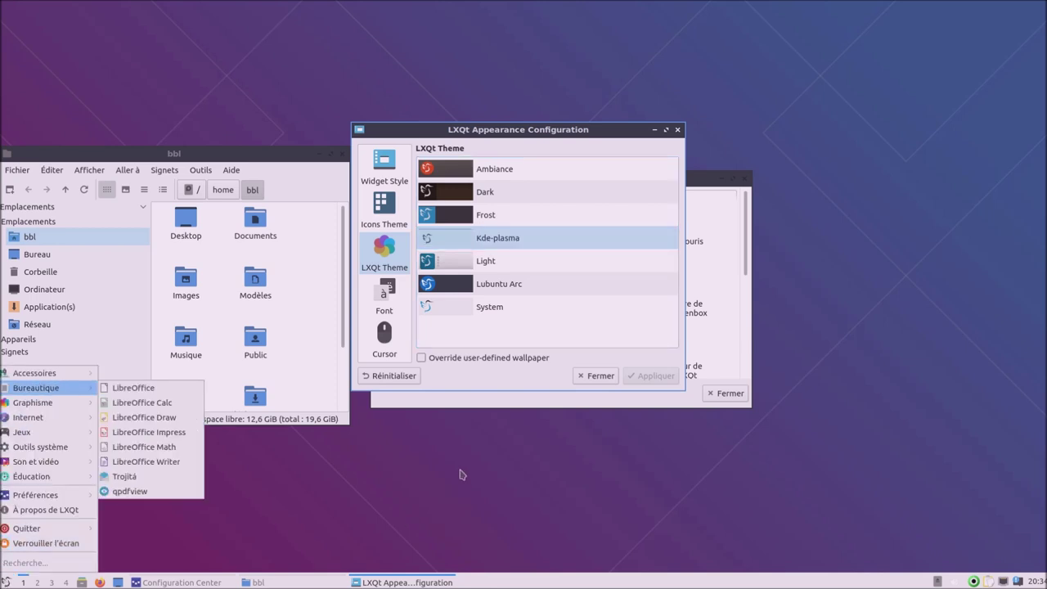
left_click(499, 327)
Apply the Frost LXQt theme and preview it on the application menu.
left_click(507, 215)
left_click(647, 377)
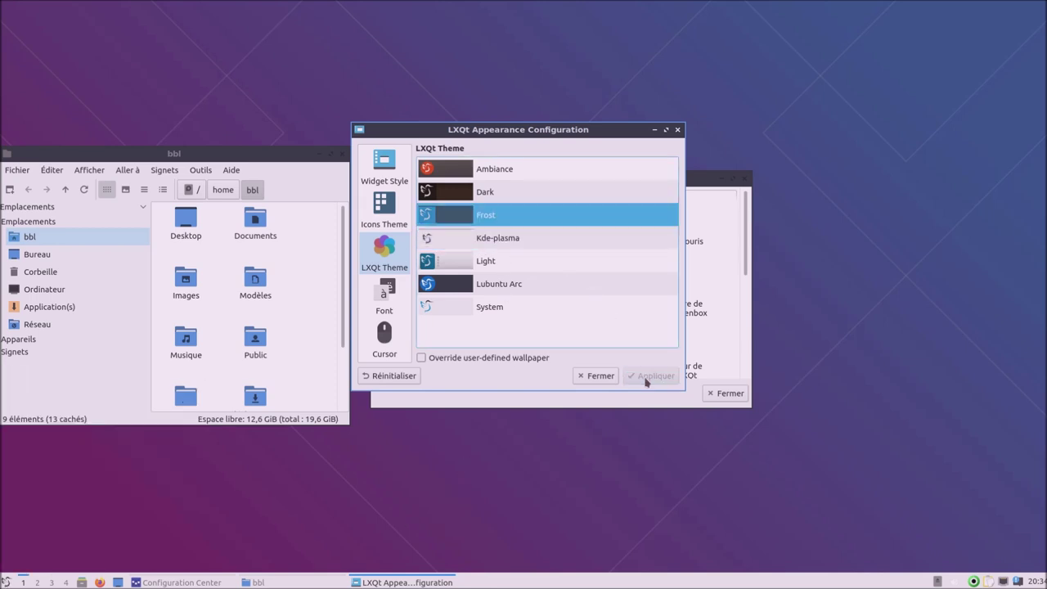
left_click(10, 581)
left_click(10, 581)
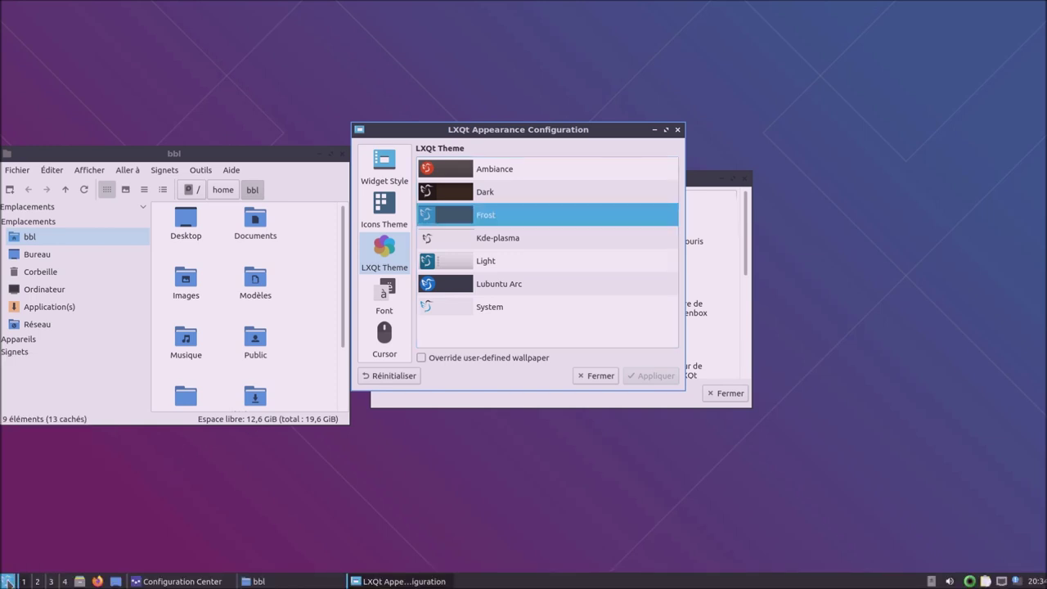
Apply the Dark LXQt theme and preview it on the application menu.
left_click(512, 192)
left_click(660, 378)
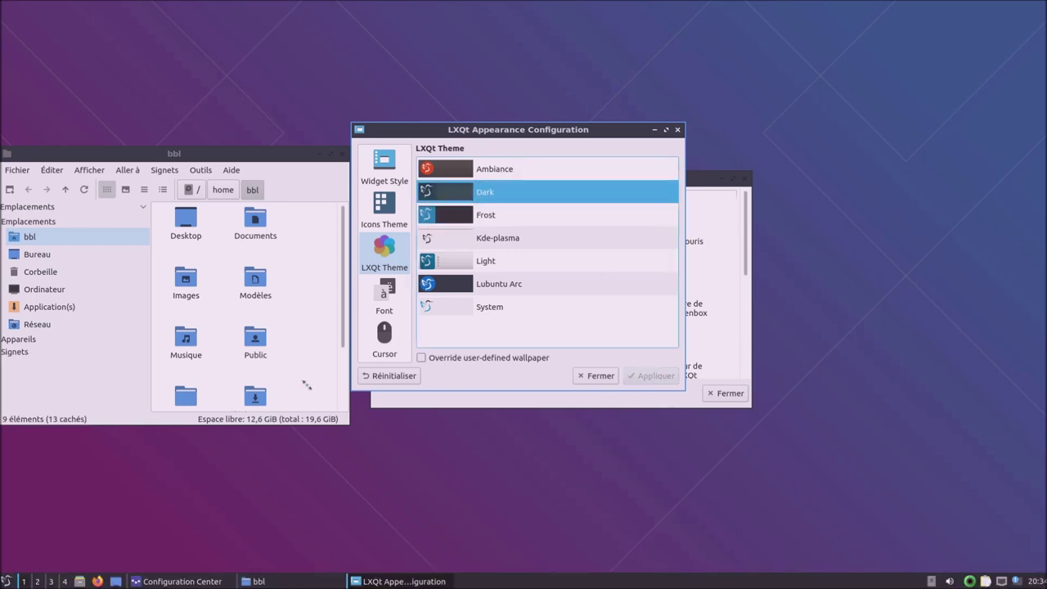
left_click(6, 581)
left_click(7, 581)
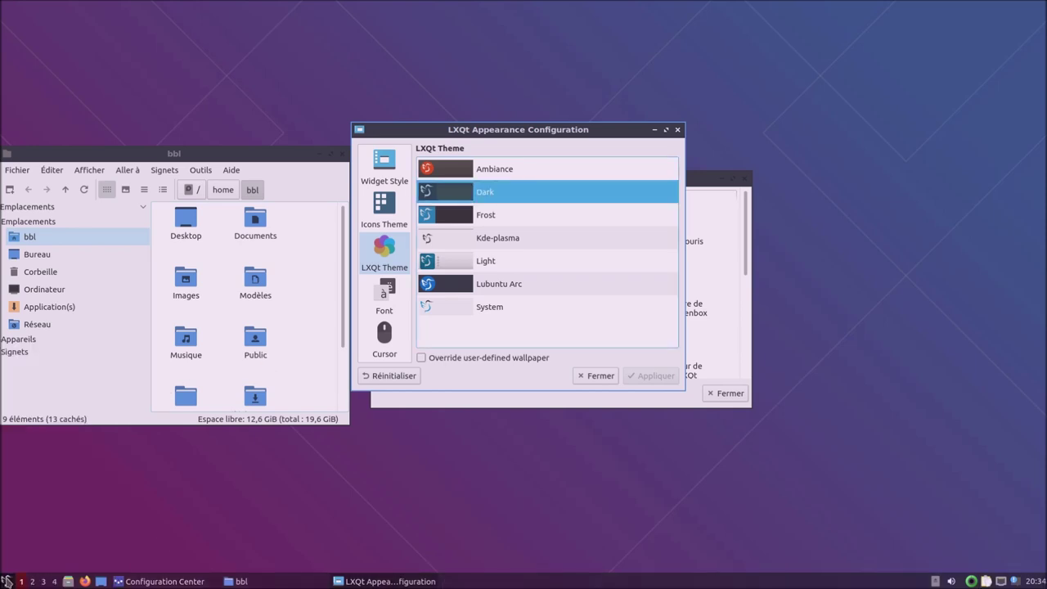
left_click(7, 581)
left_click(6, 581)
Apply the Ambiance LXQt theme and preview it on the application menu.
left_click(430, 167)
left_click(638, 375)
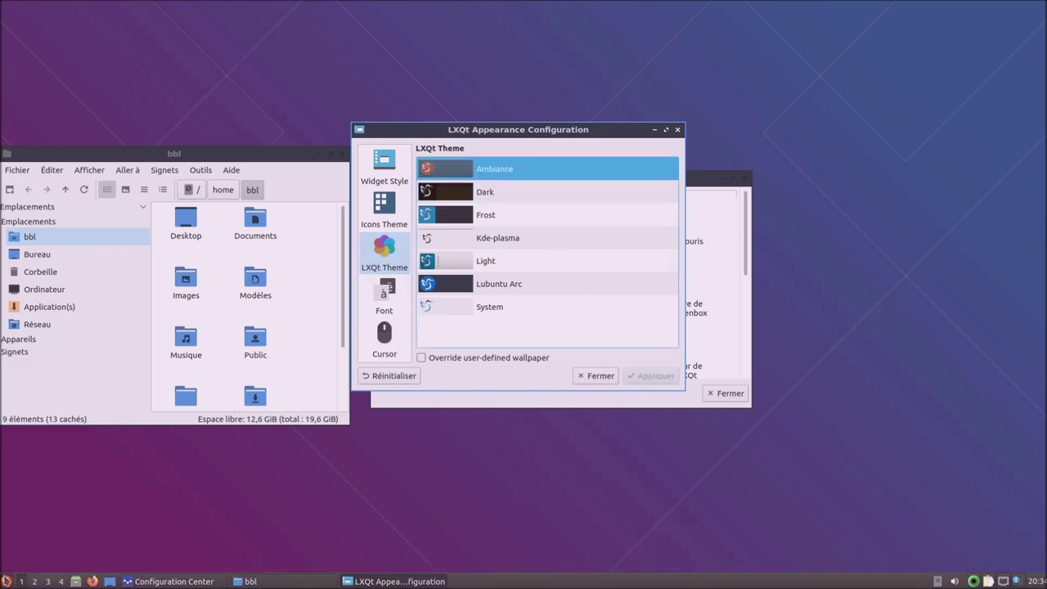
left_click(7, 581)
left_click(6, 581)
Apply the Lubuntu Arc LXQt theme and show the font settings.
left_click(508, 285)
left_click(658, 379)
left_click(397, 302)
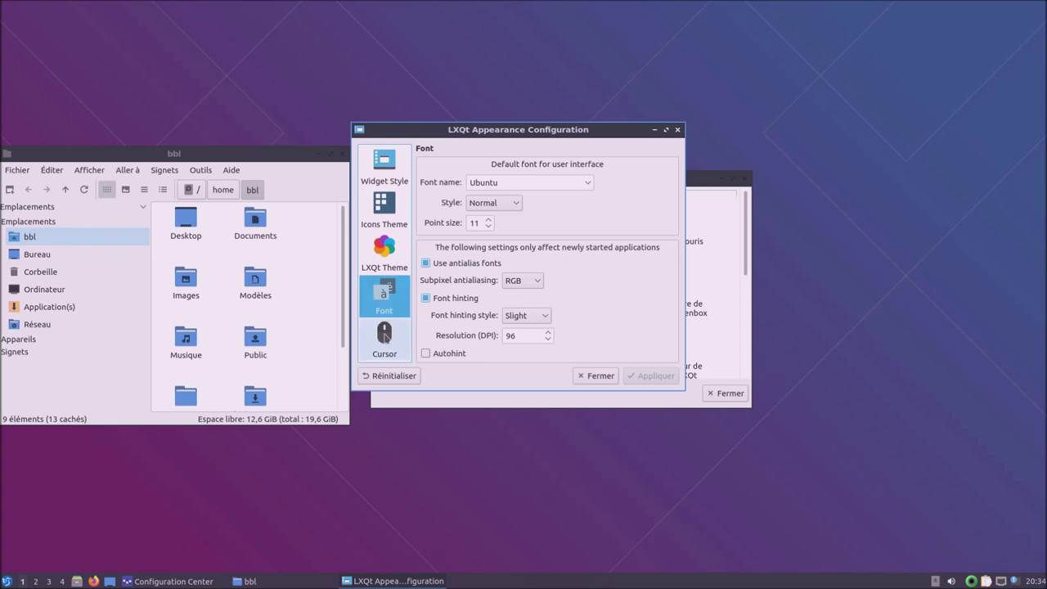
Apply the Breeze Light cursor theme and close the appearance configuration.
left_click(387, 338)
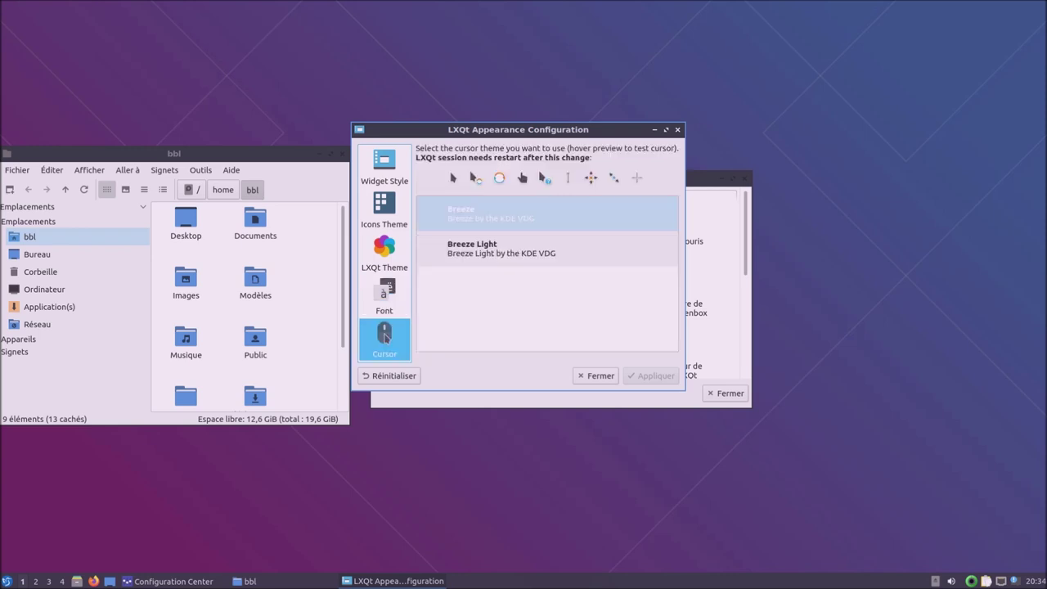
left_click(543, 250)
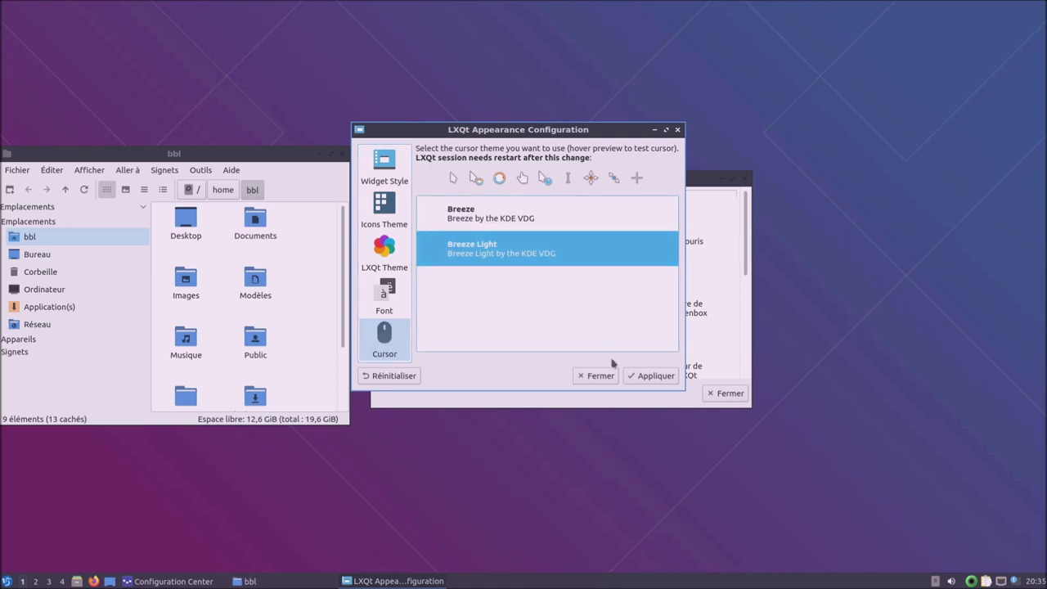
left_click(640, 378)
left_click(656, 378)
left_click(610, 378)
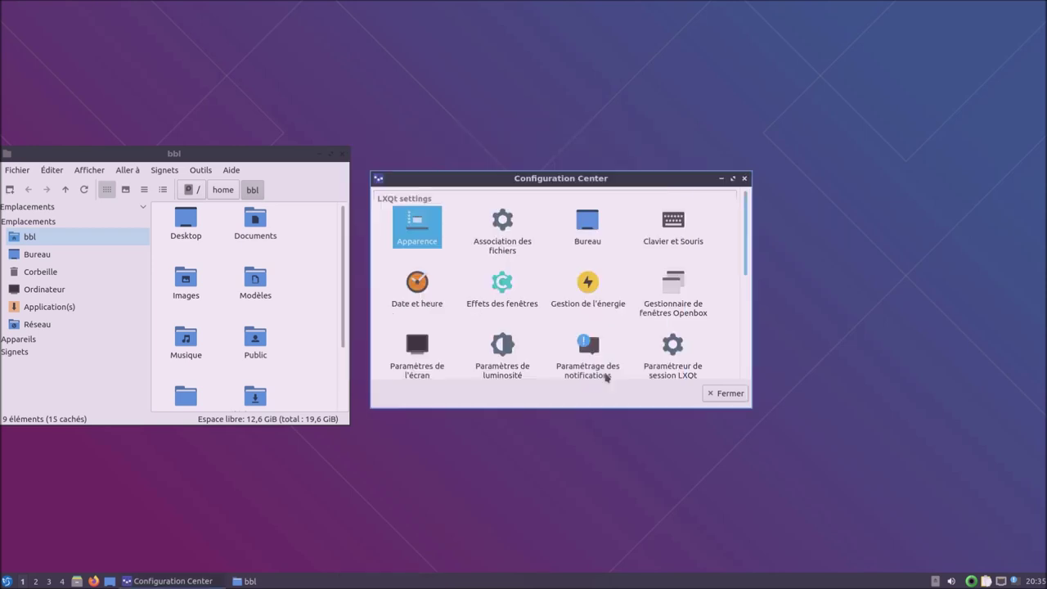
Examine the default application for the audio aac file type and the alternatives offered, and close the file associations unchanged.
left_click(507, 225)
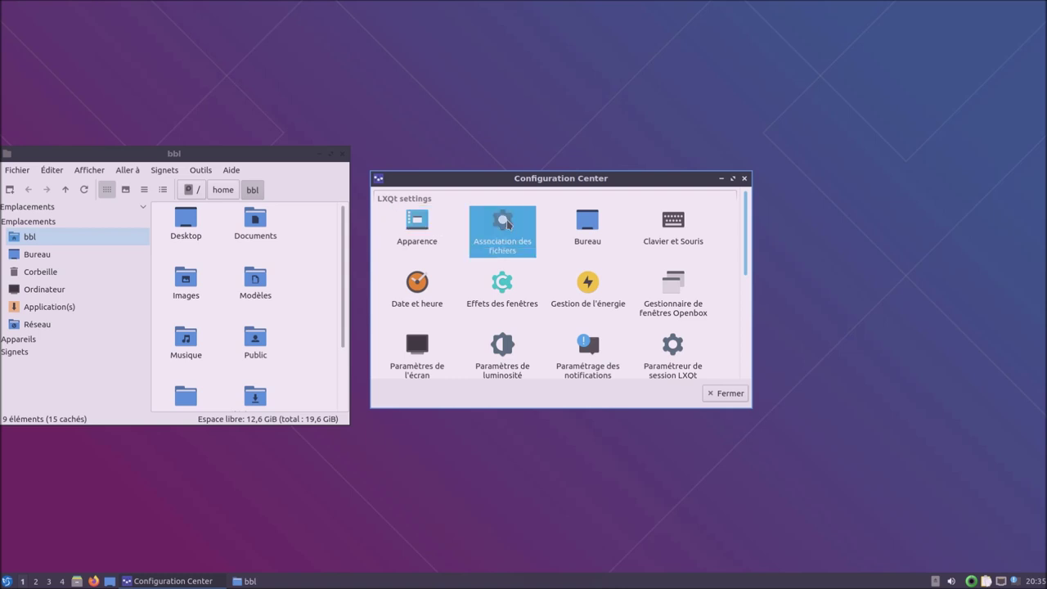
left_click(377, 208)
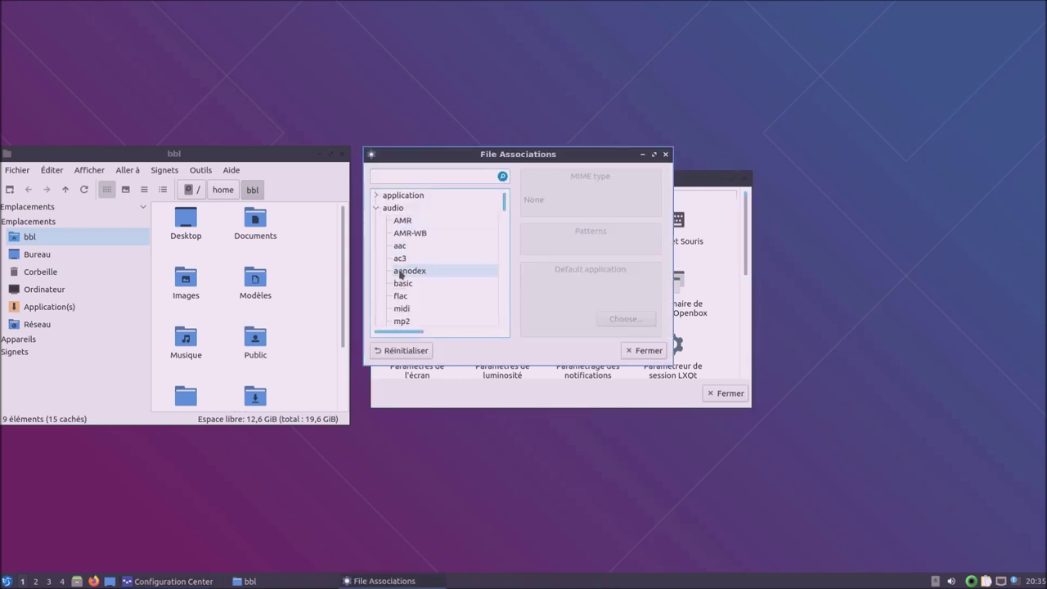
left_click(395, 248)
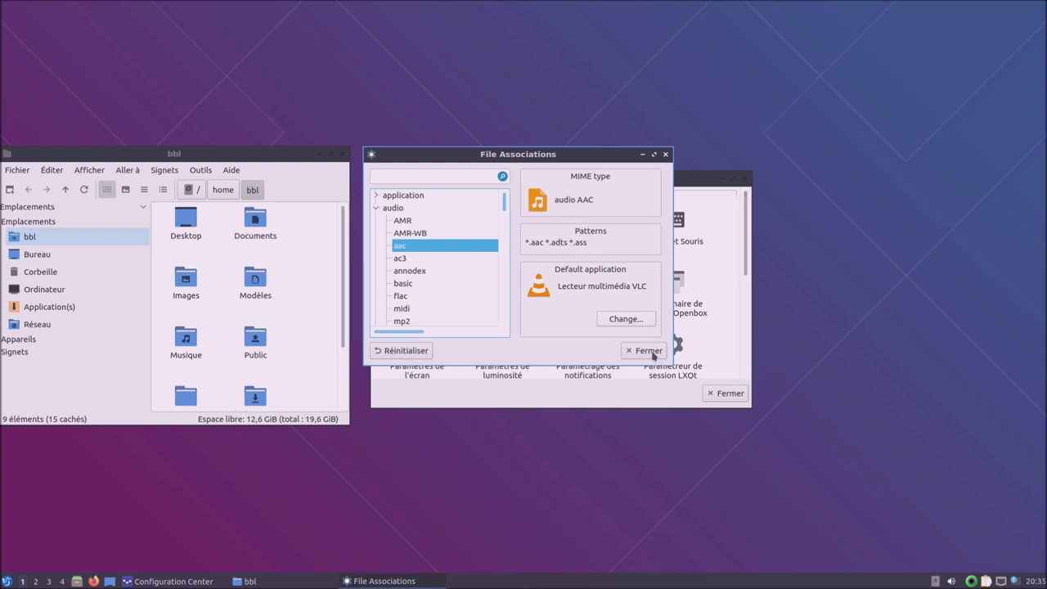
left_click(636, 320)
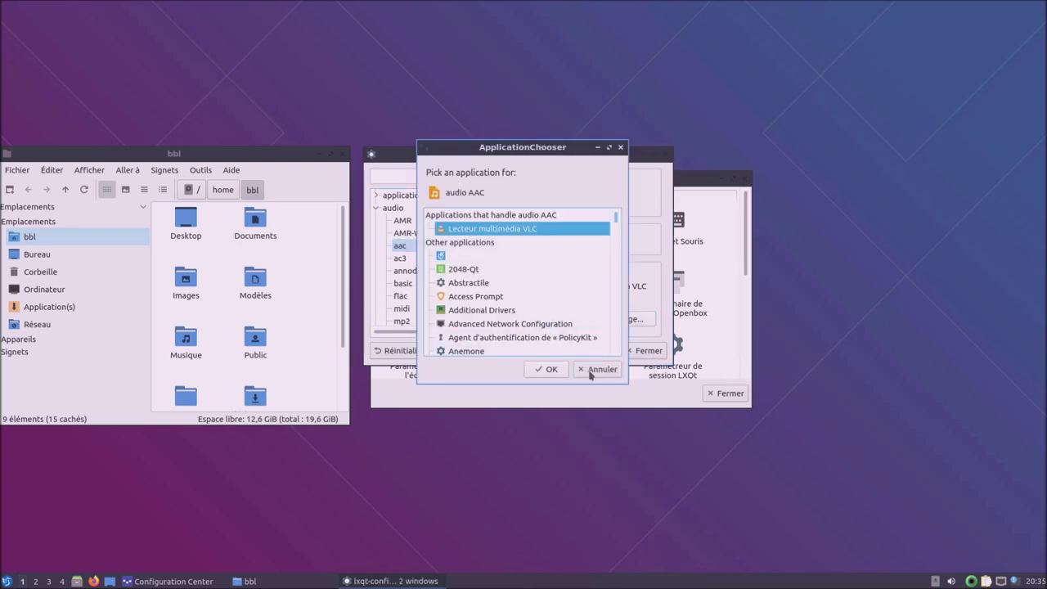
left_click(596, 370)
left_click(637, 355)
Review the general, slideshow and advanced desktop preferences and close them without changes.
left_click(586, 228)
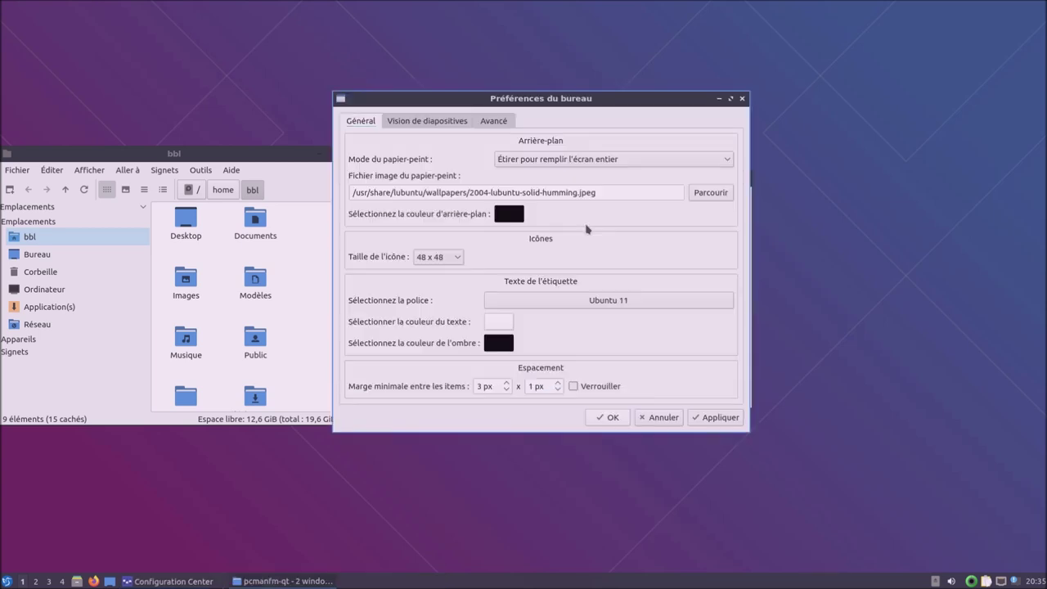
left_click(437, 121)
left_click(492, 122)
left_click(667, 421)
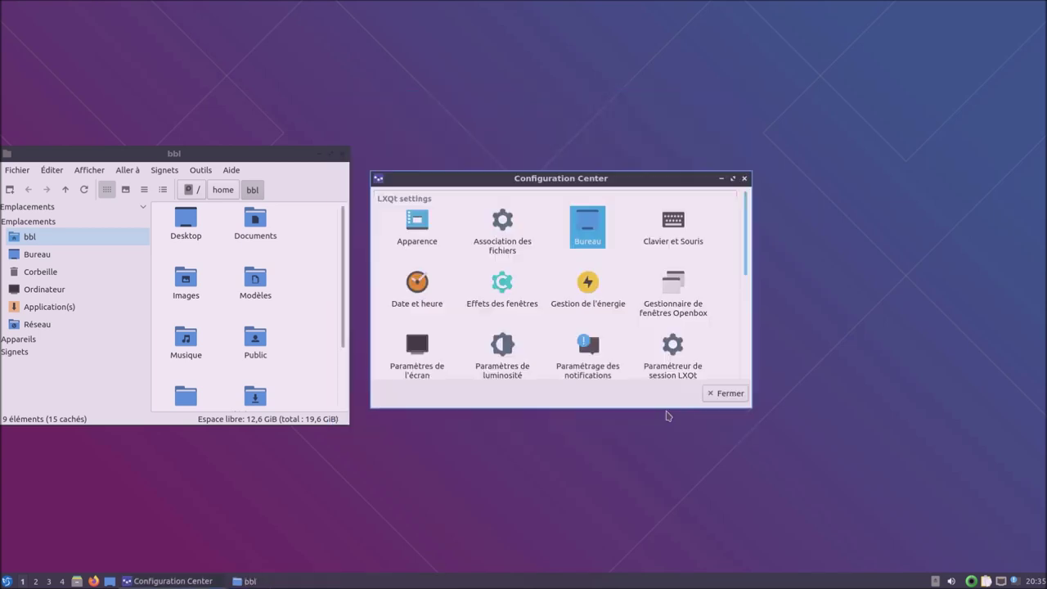
Review the mouse, cursor, keyboard and keyboard layout settings and close them unchanged.
left_click(673, 217)
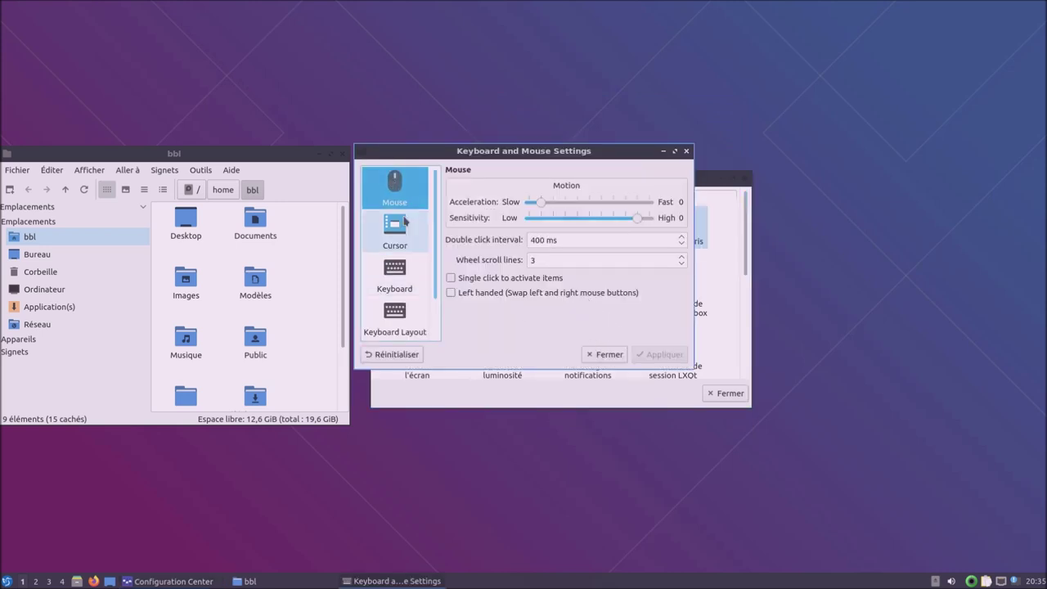
left_click(401, 229)
left_click(394, 273)
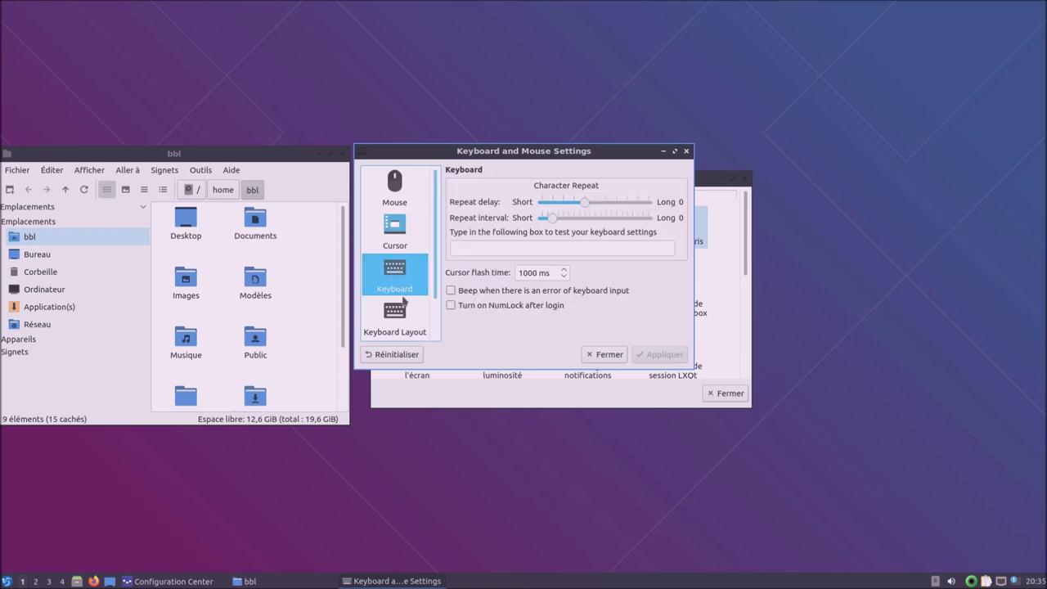
left_click(401, 316)
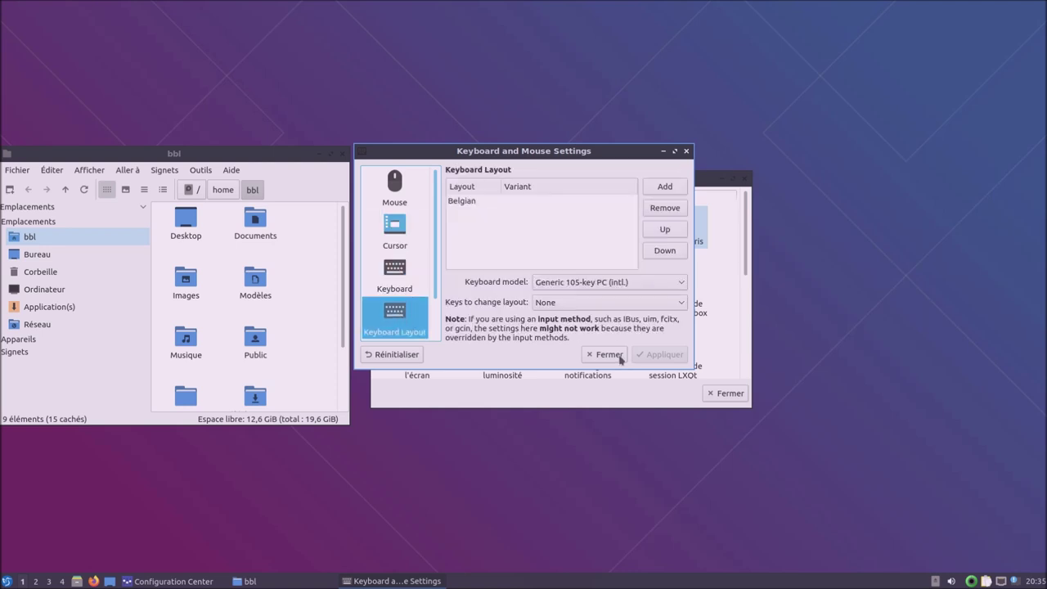
left_click(607, 354)
Examine the date and time configuration and its time zone page, and cancel without changes.
left_click(420, 285)
double_click(420, 284)
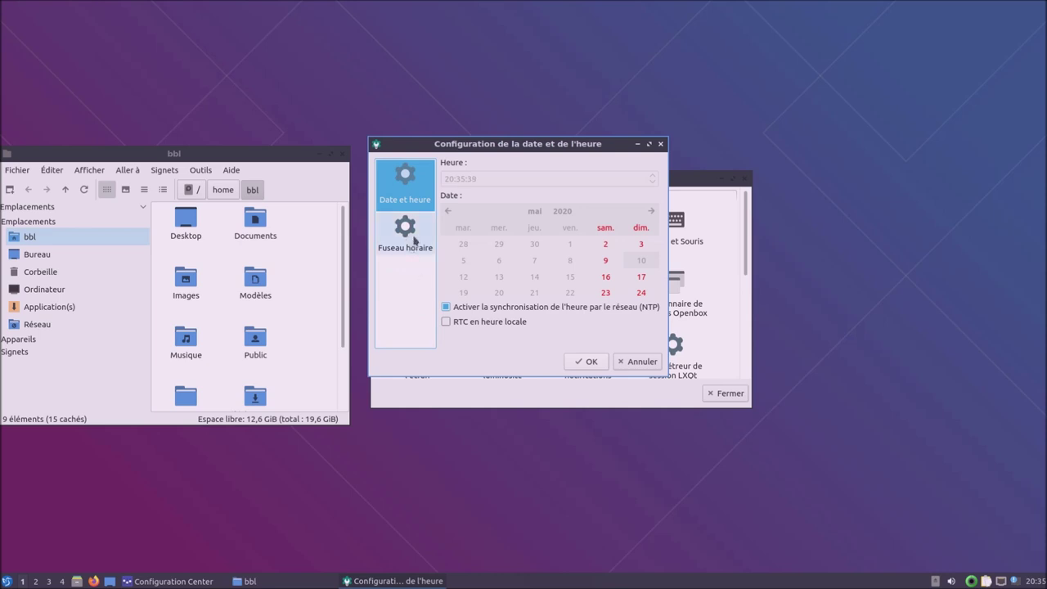
left_click(415, 238)
left_click(635, 362)
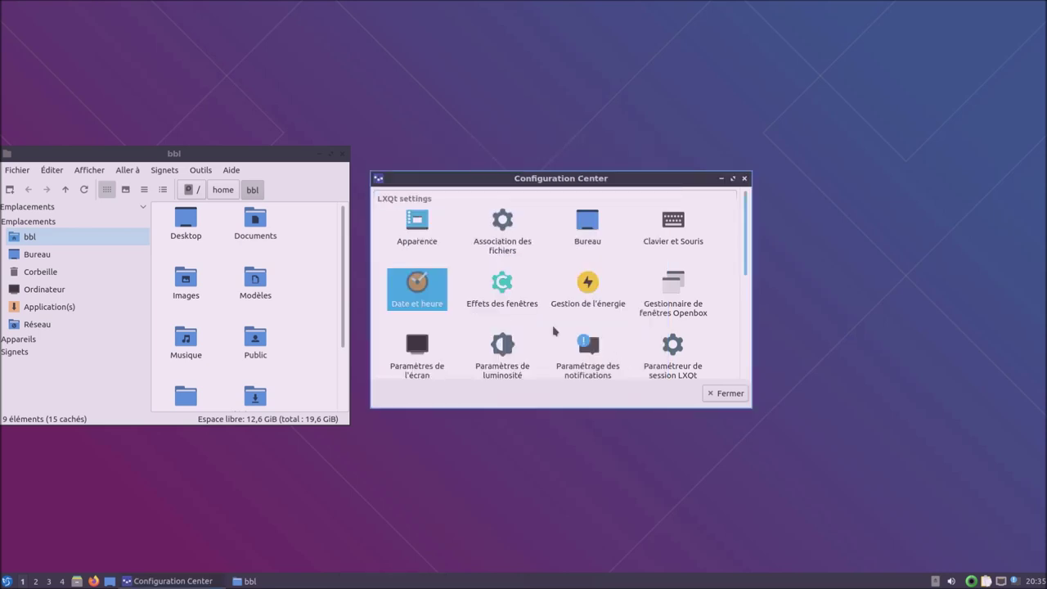
Examine the shadow, opacity, fading and other window effect settings, and cancel without changes.
double_click(516, 292)
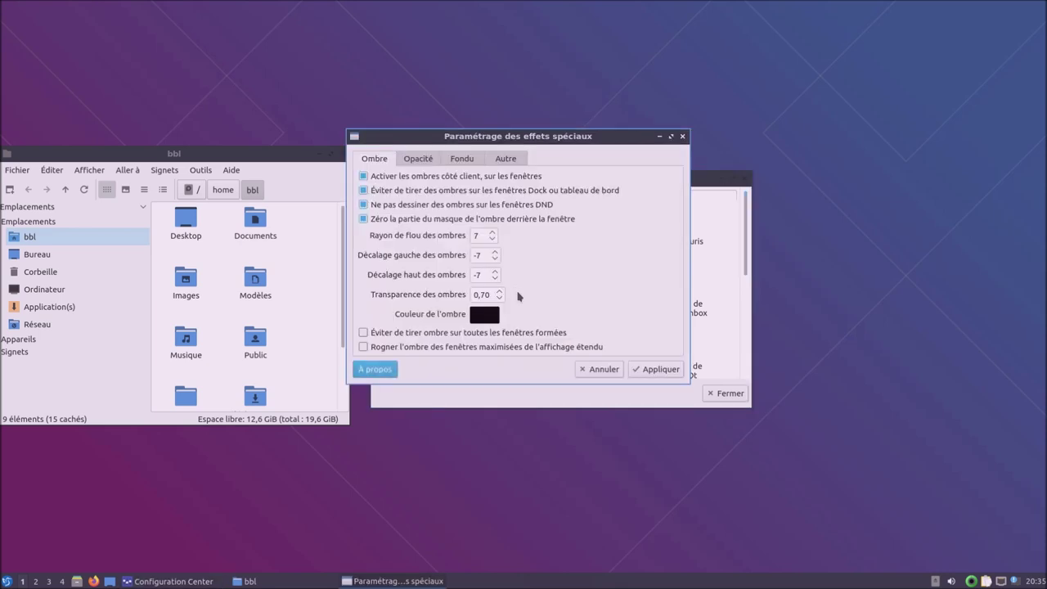
left_click(419, 160)
left_click(468, 160)
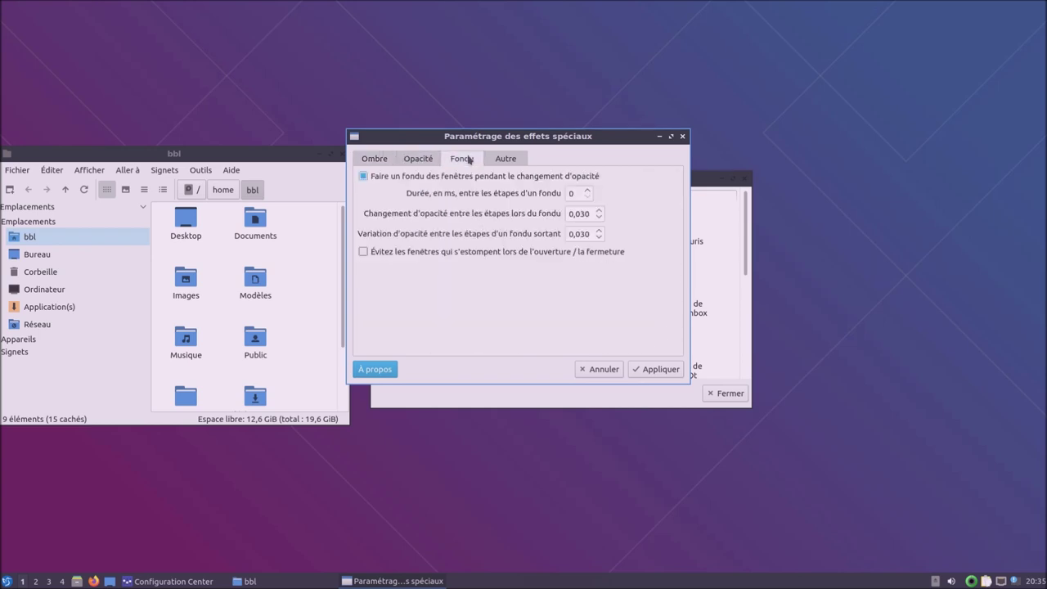
left_click(505, 159)
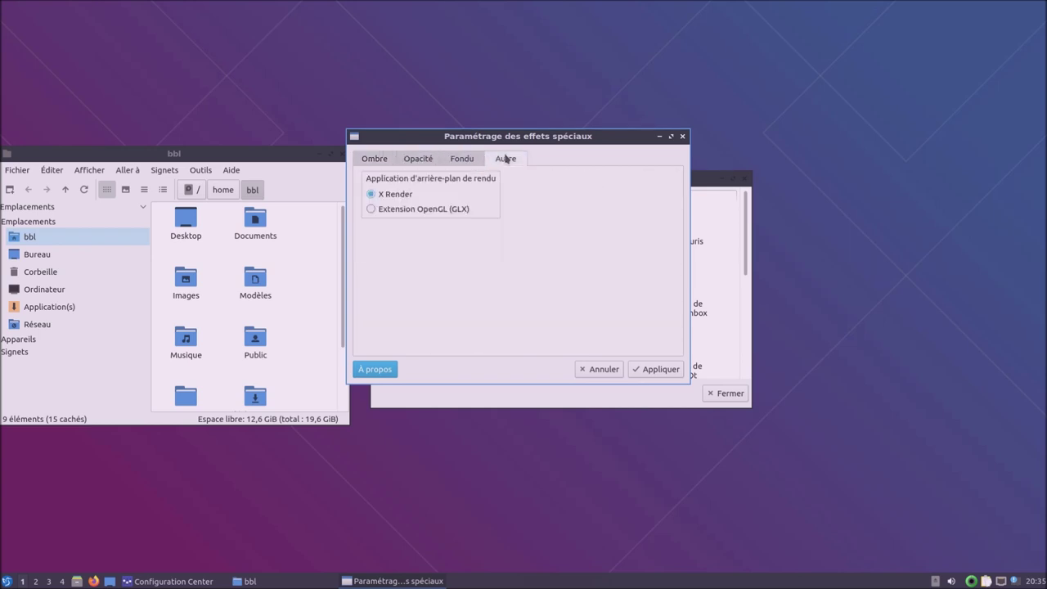
left_click(616, 369)
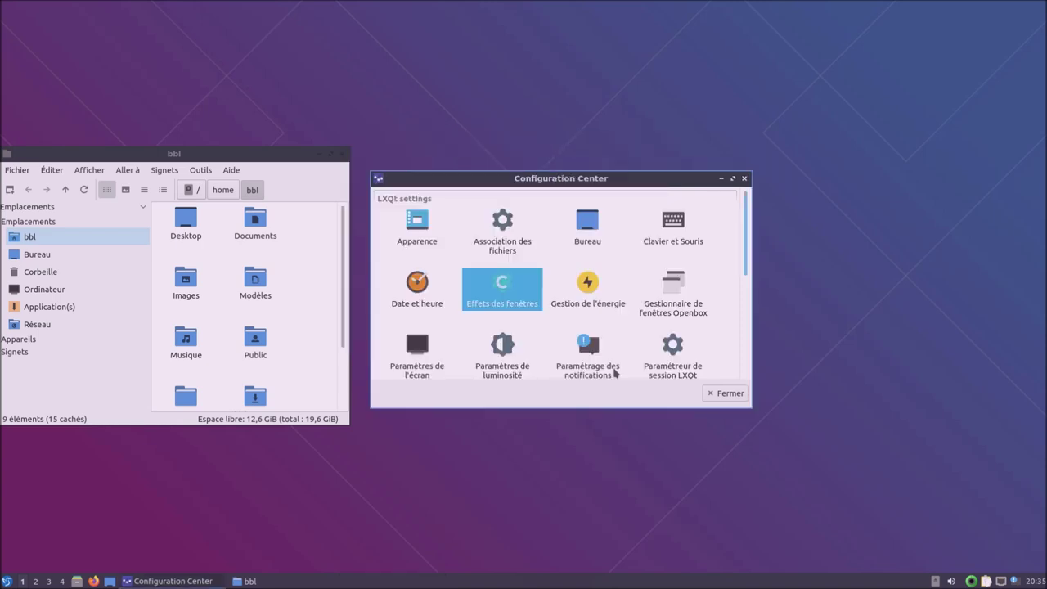
Review the battery, lid and inactivity settings of the power management and close them.
left_click(594, 296)
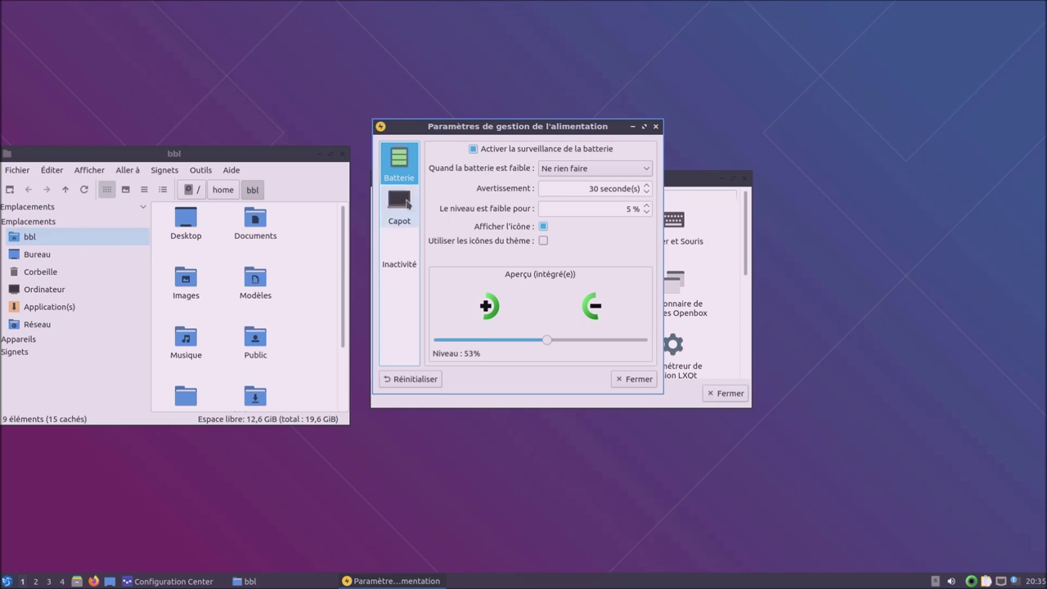
left_click(407, 204)
left_click(401, 253)
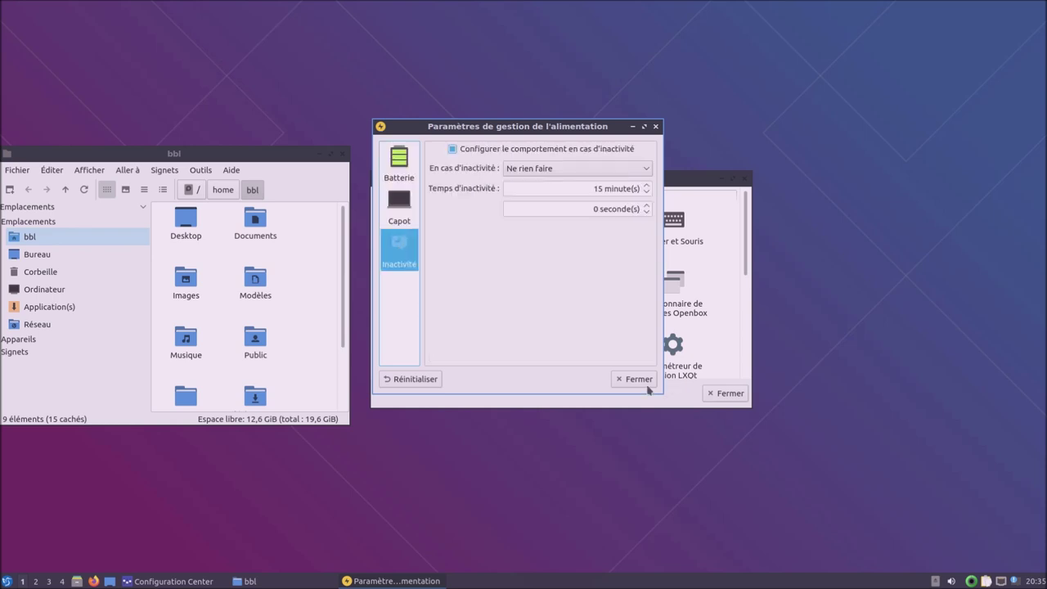
left_click(645, 381)
Go through all Openbox window manager preferences, from theme and appearance to margins and dock, and close them unchanged.
left_click(691, 315)
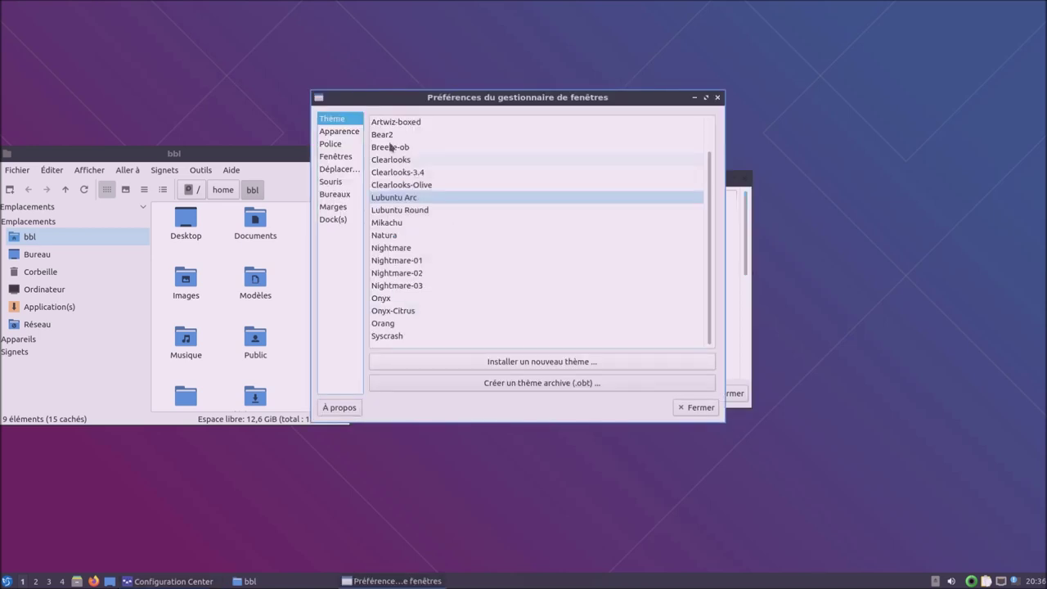
left_click(343, 134)
left_click(339, 146)
left_click(340, 155)
left_click(340, 169)
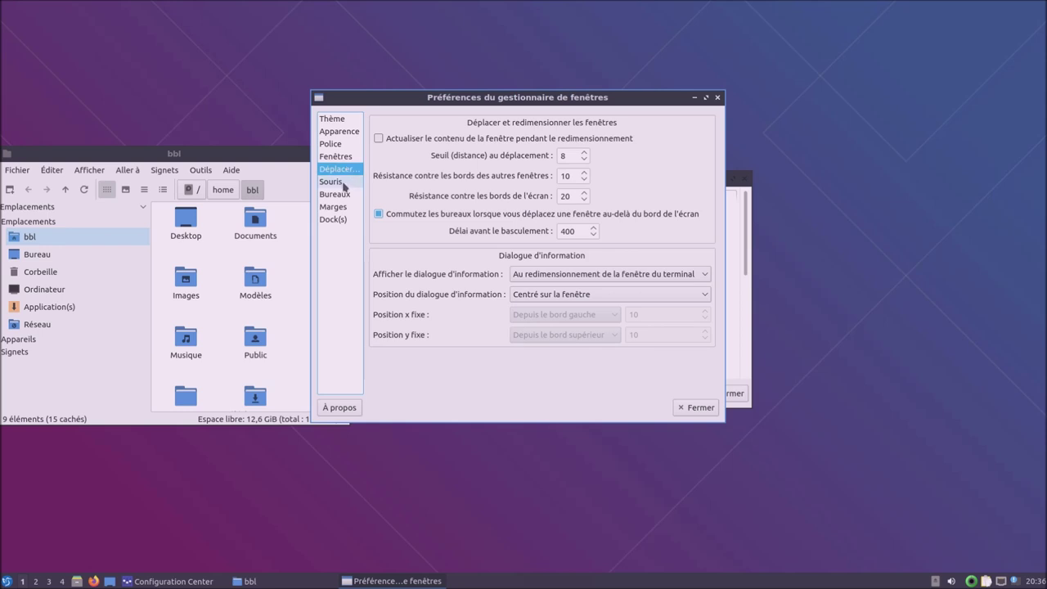
left_click(343, 184)
left_click(343, 195)
left_click(350, 209)
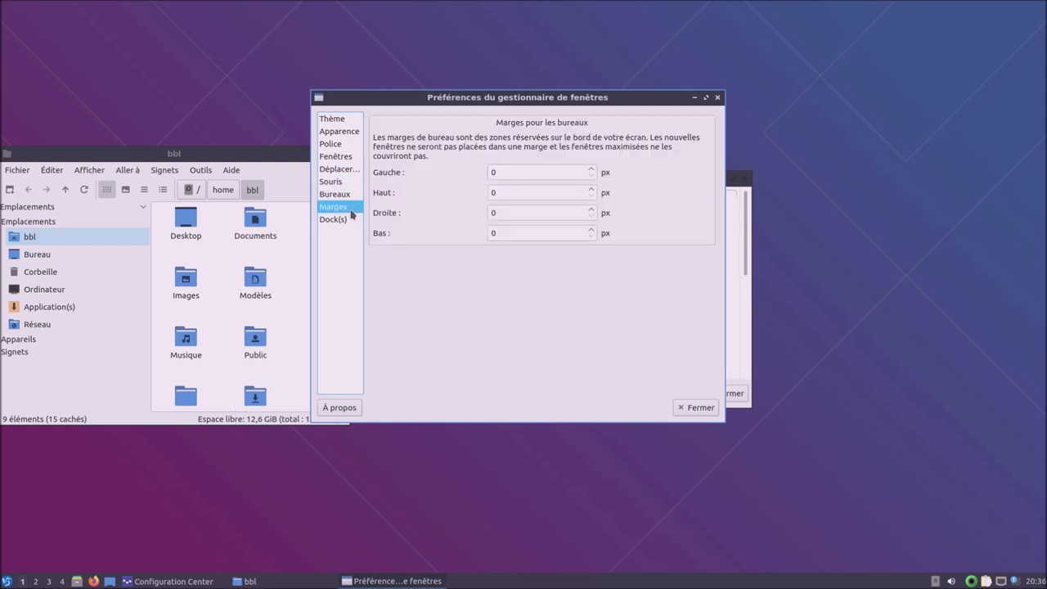
left_click(336, 220)
left_click(700, 407)
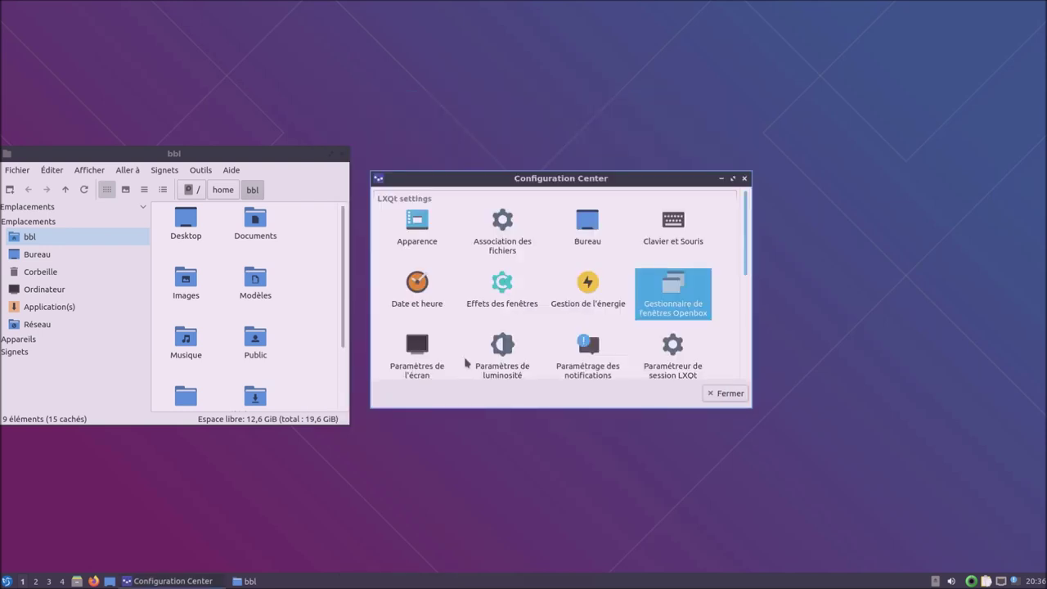
Look over the remaining LXQt and system settings and maximize the Configuration Center window.
scroll(449, 346, "down", 5)
scroll(449, 346, "up", 5)
scroll(449, 347, "down", 5)
scroll(448, 346, "up", 5)
scroll(446, 343, "down", 5)
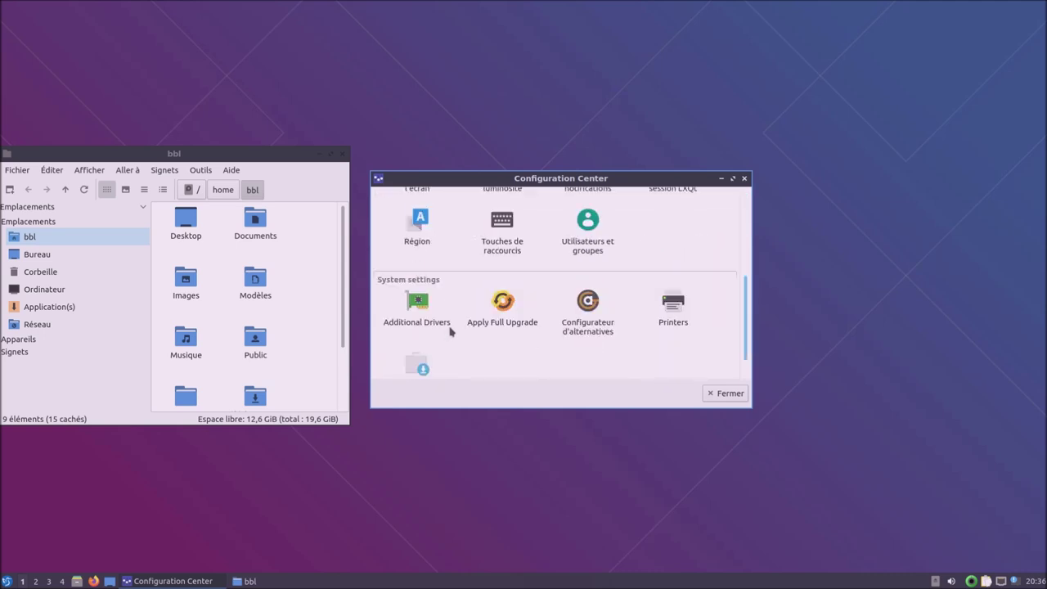
left_click(733, 178)
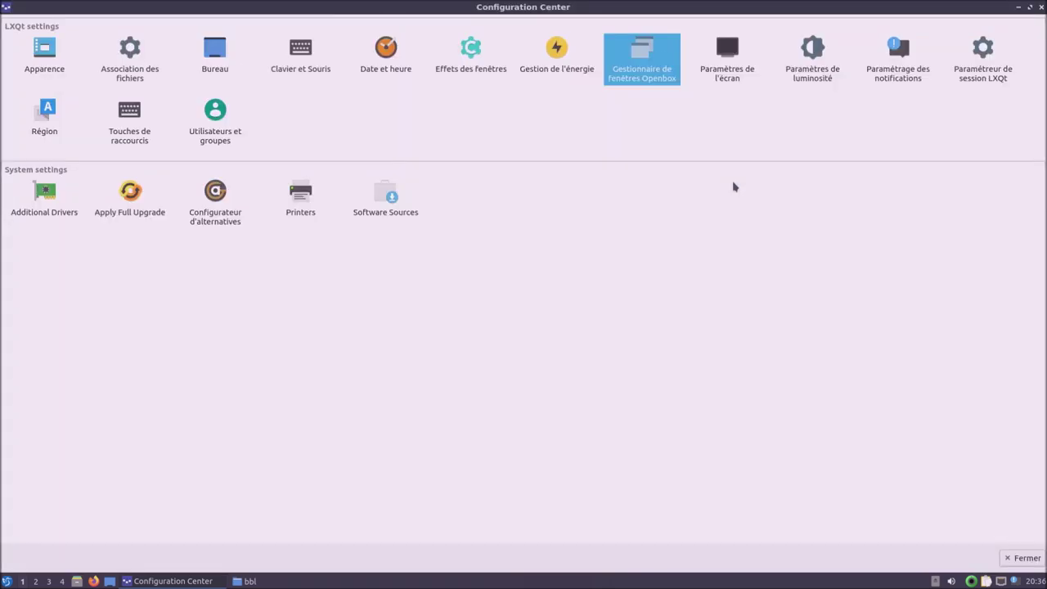
Review the monitor's setup, advanced and info settings and the brightness settings, closing each unchanged.
left_click(736, 55)
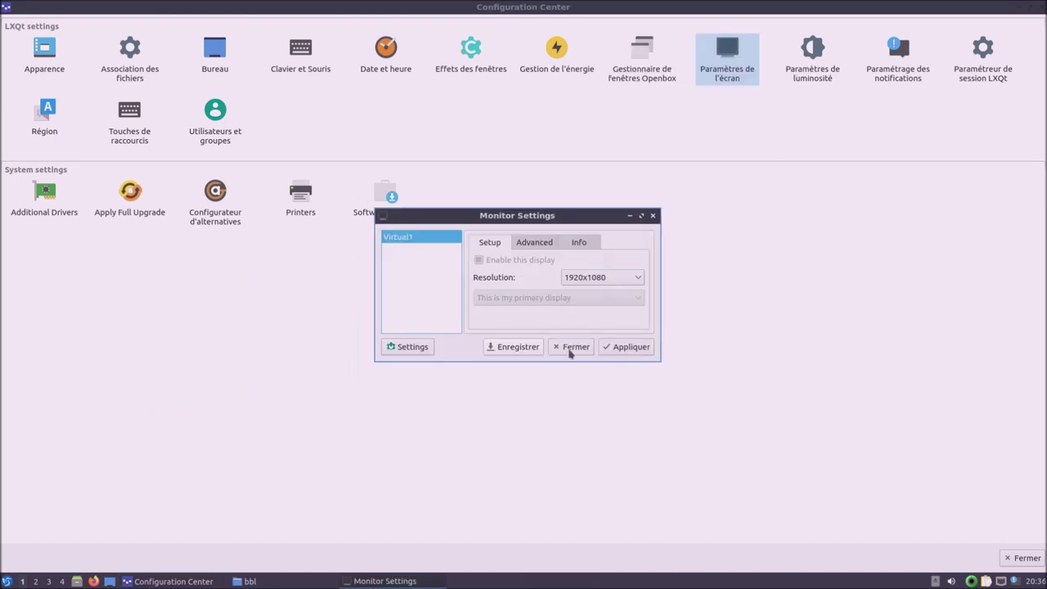
left_click(540, 242)
left_click(578, 242)
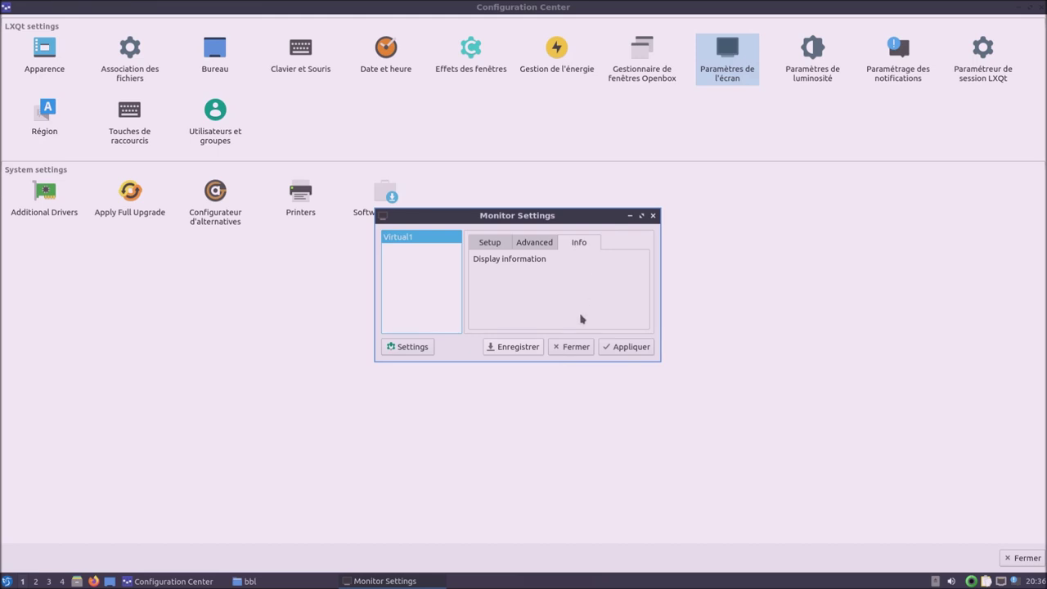
left_click(585, 348)
left_click(809, 73)
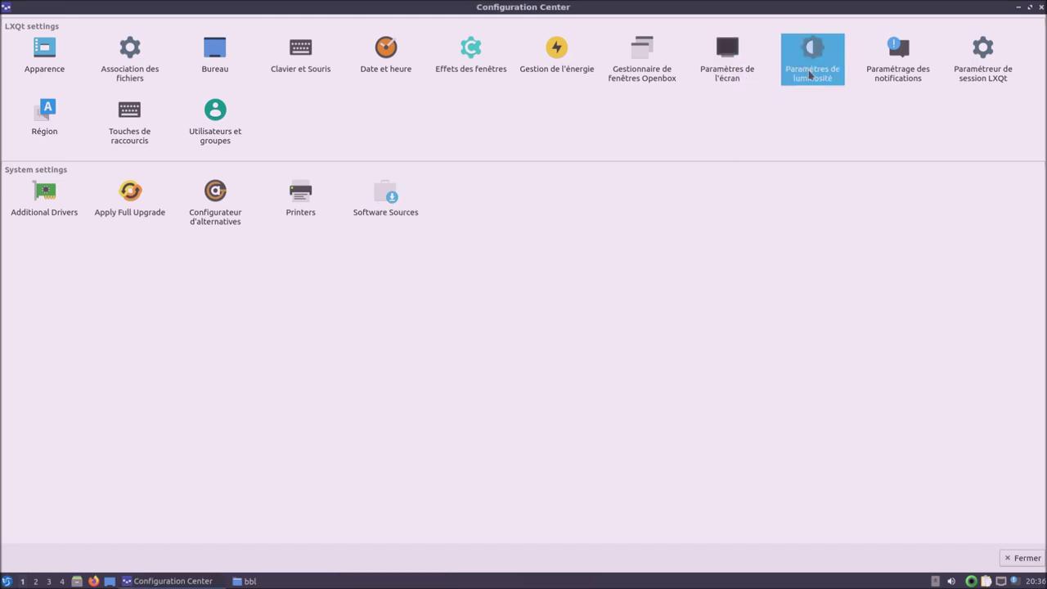
left_click(615, 320)
Try the top-center and bottom-center screen positions for desktop notifications and return them to top-right.
left_click(909, 78)
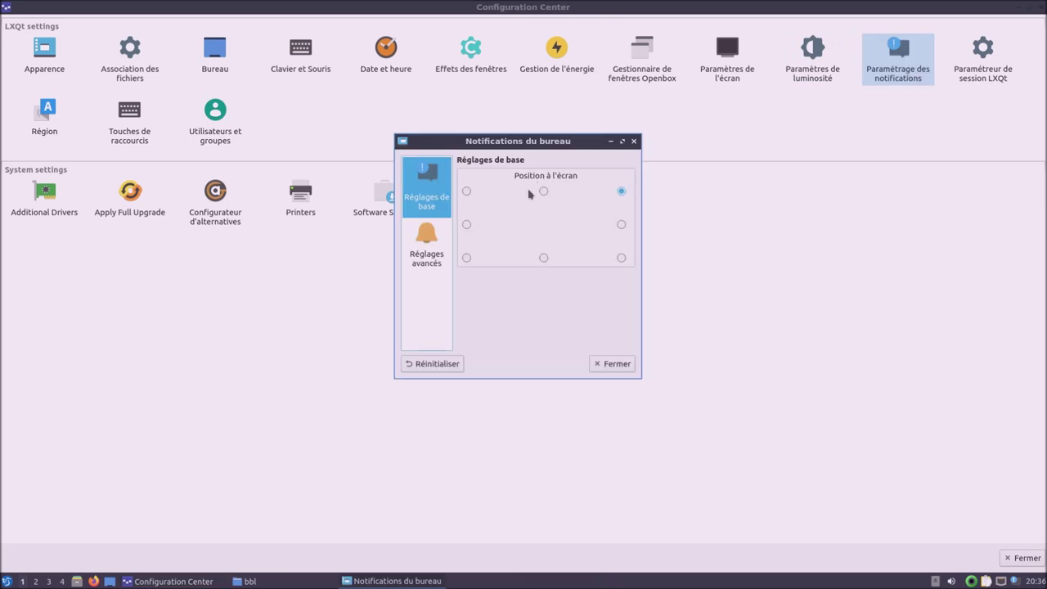
left_click(544, 192)
left_click(544, 259)
left_click(622, 190)
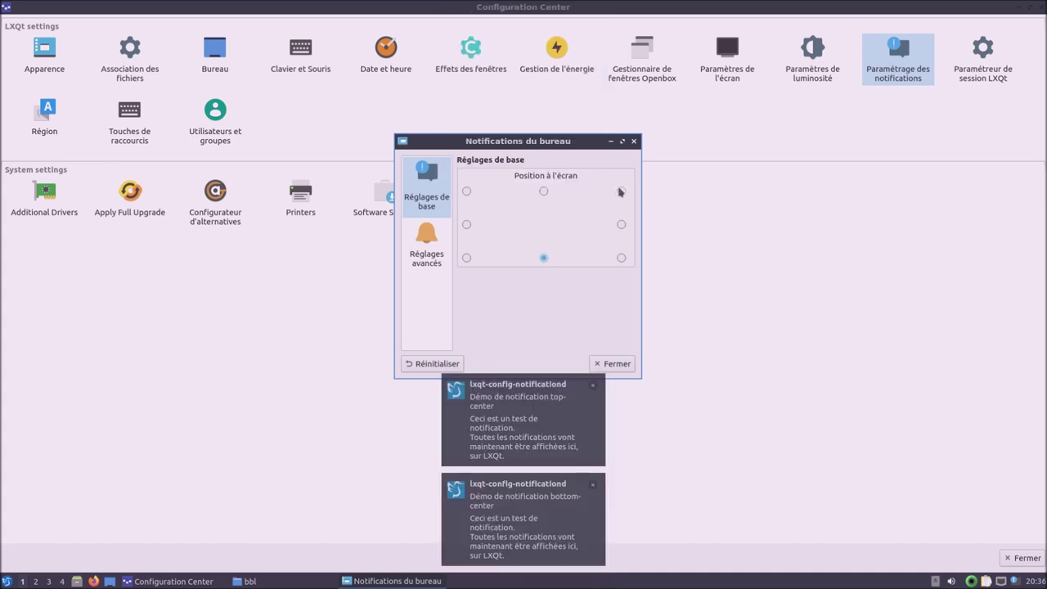
Review the advanced notification settings, close them and dismiss the demo notifications.
left_click(414, 262)
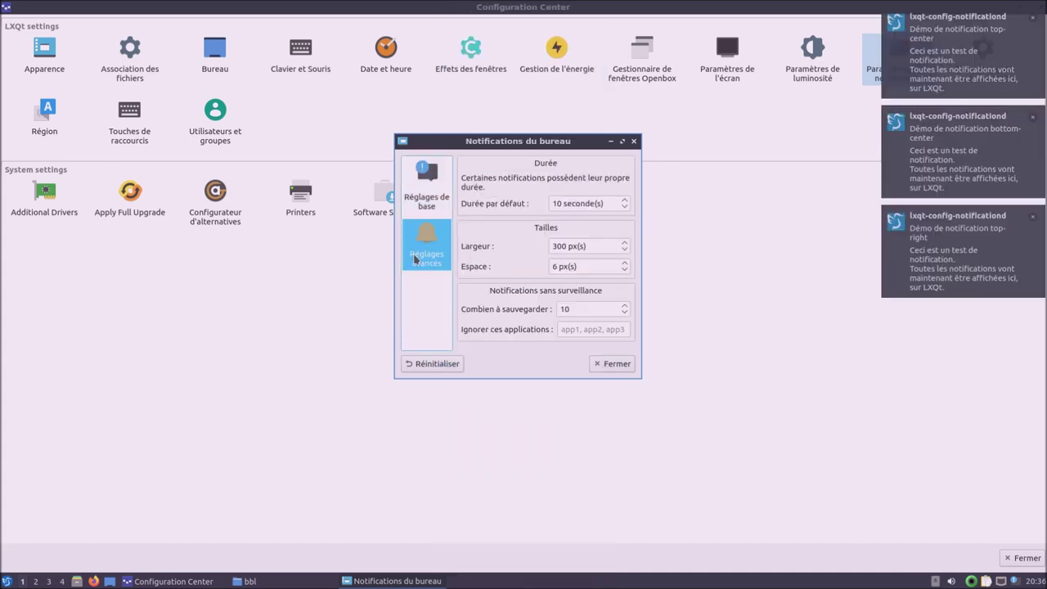
left_click(607, 365)
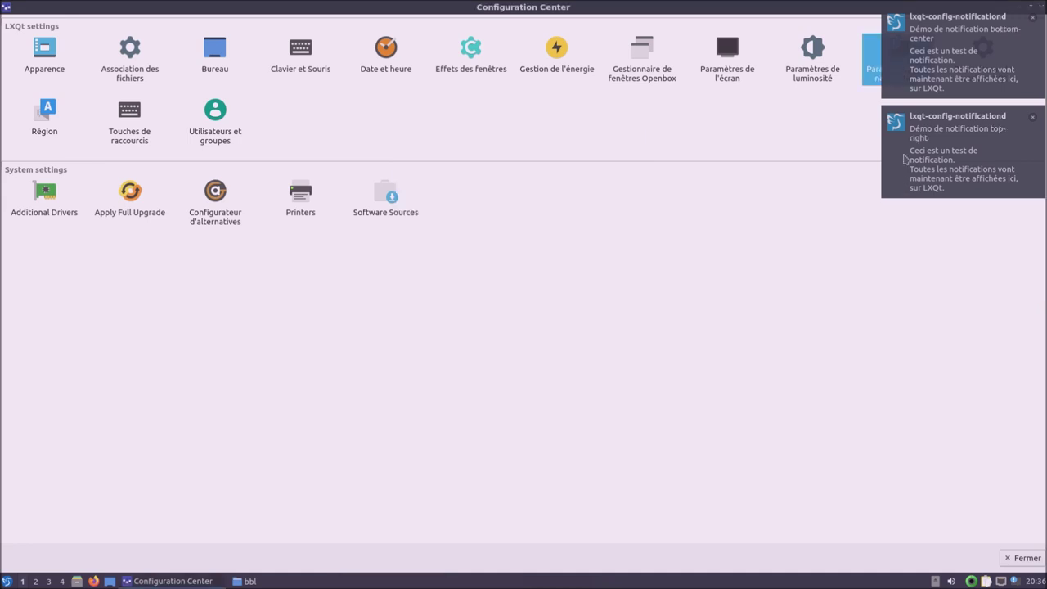
left_click(903, 111)
left_click(1027, 23)
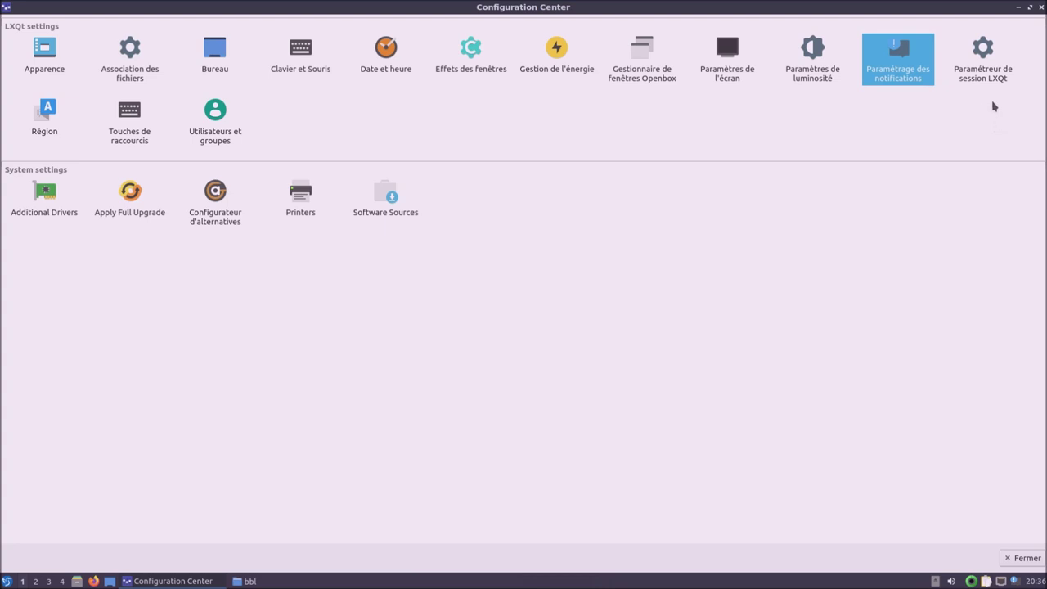
Examine the LXQt session's basic settings, default applications, user directories, autostart entries and environment variables, and close them.
double_click(979, 81)
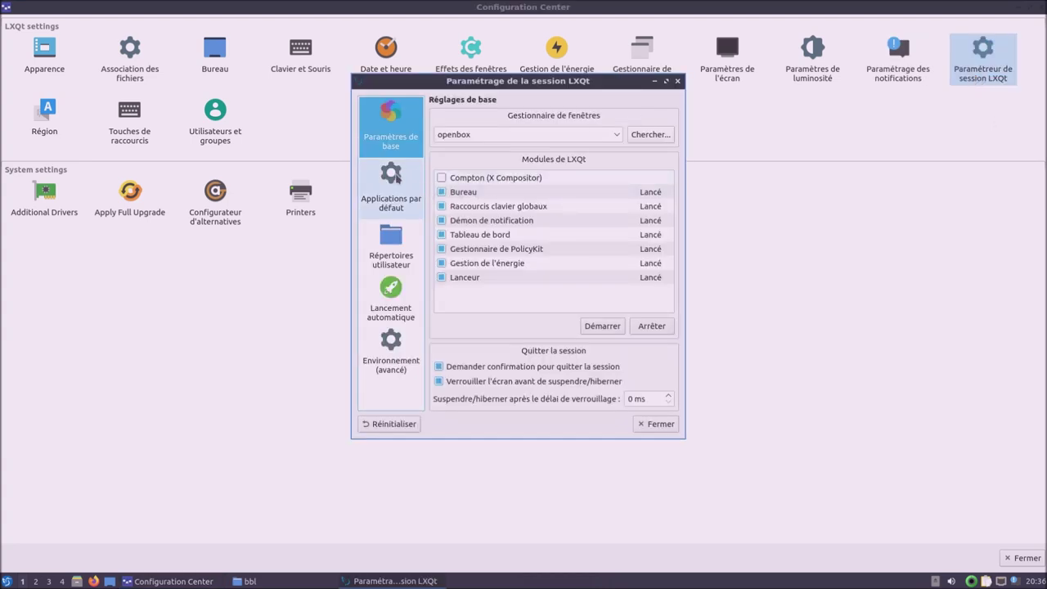
left_click(396, 179)
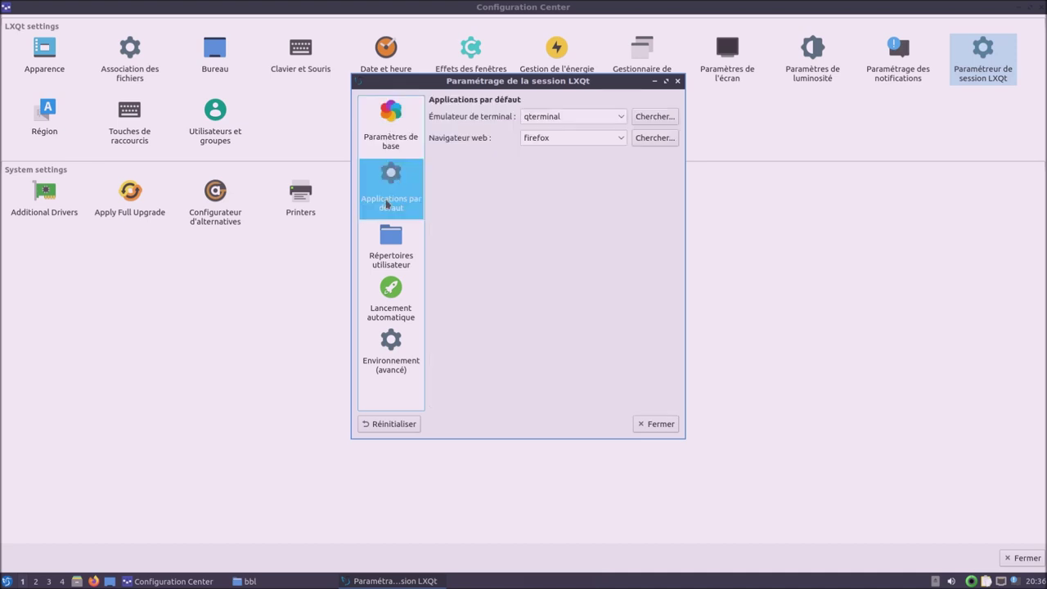
left_click(393, 238)
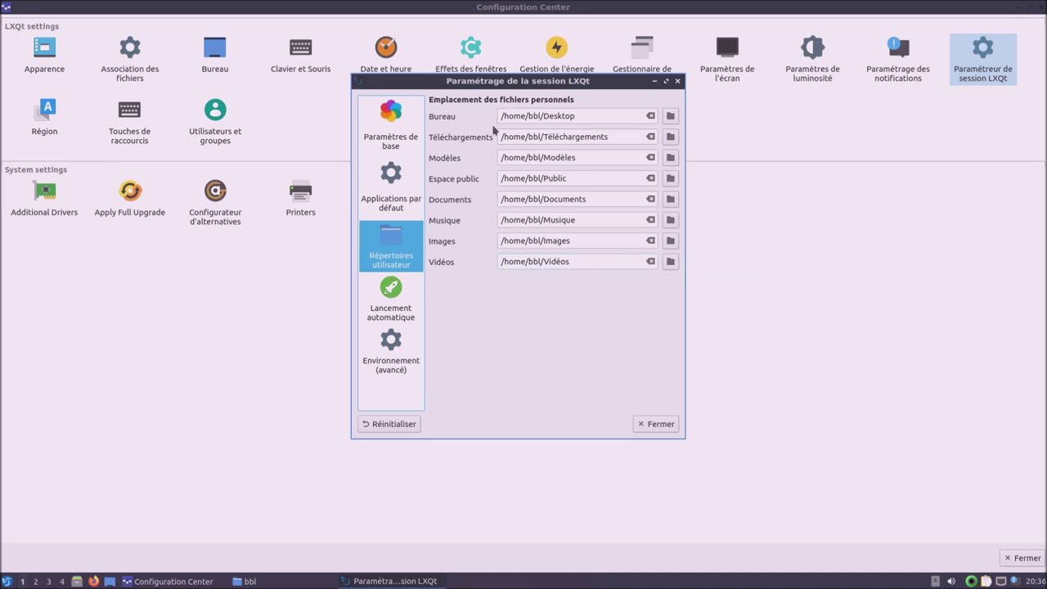
left_click(396, 293)
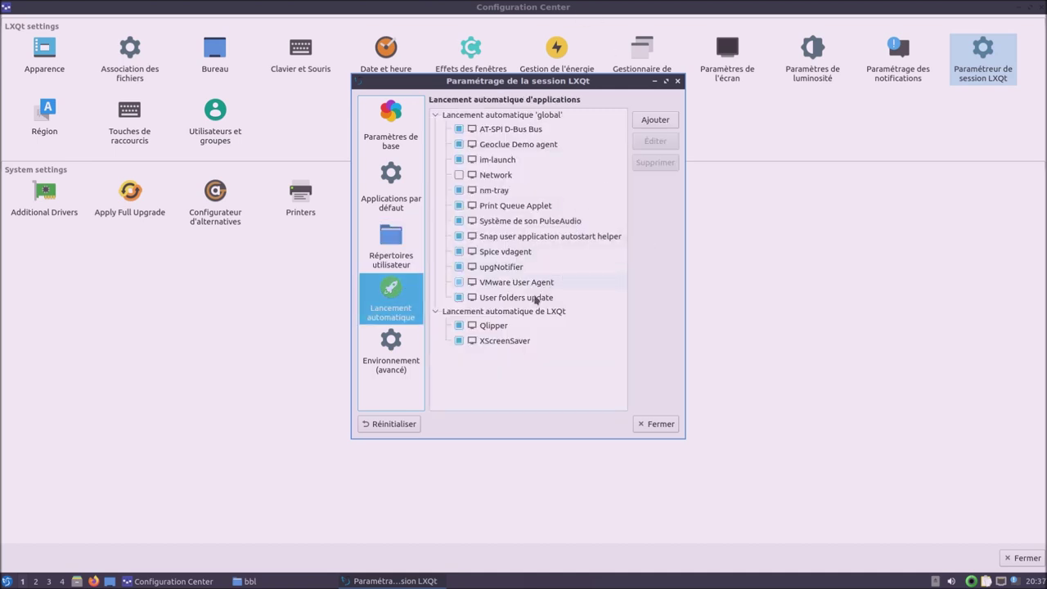
left_click(401, 368)
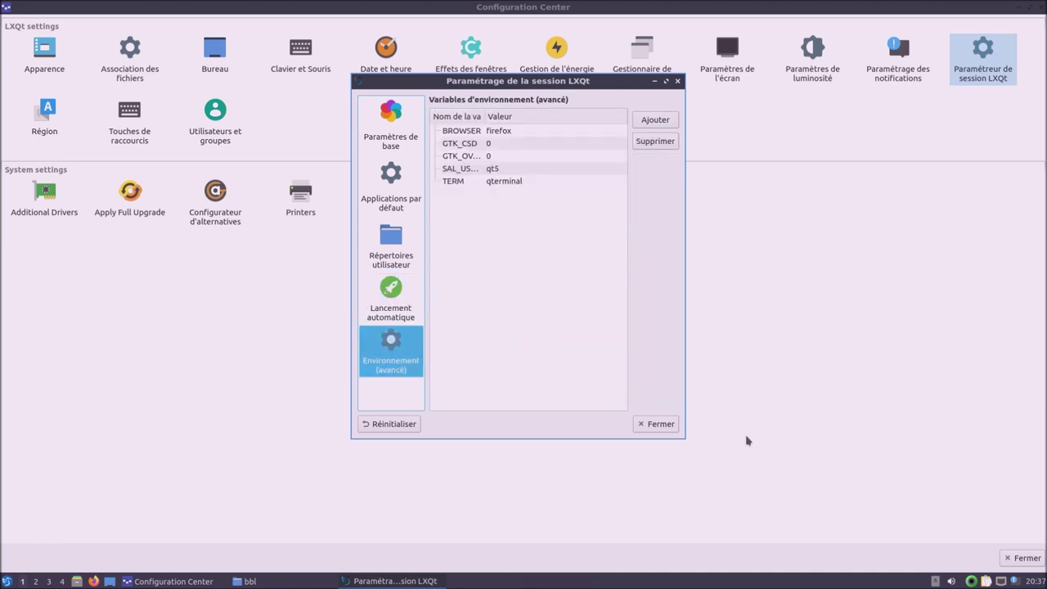
left_click(660, 425)
Review the regional locale configuration and the shortcut key settings, closing each without changes.
double_click(51, 127)
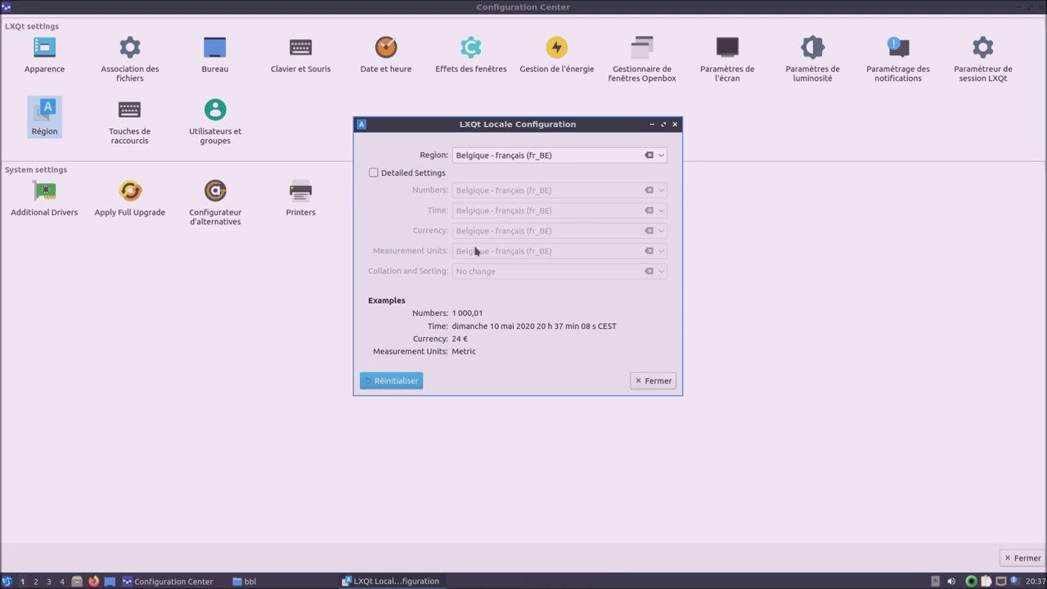
left_click(654, 382)
left_click(128, 143)
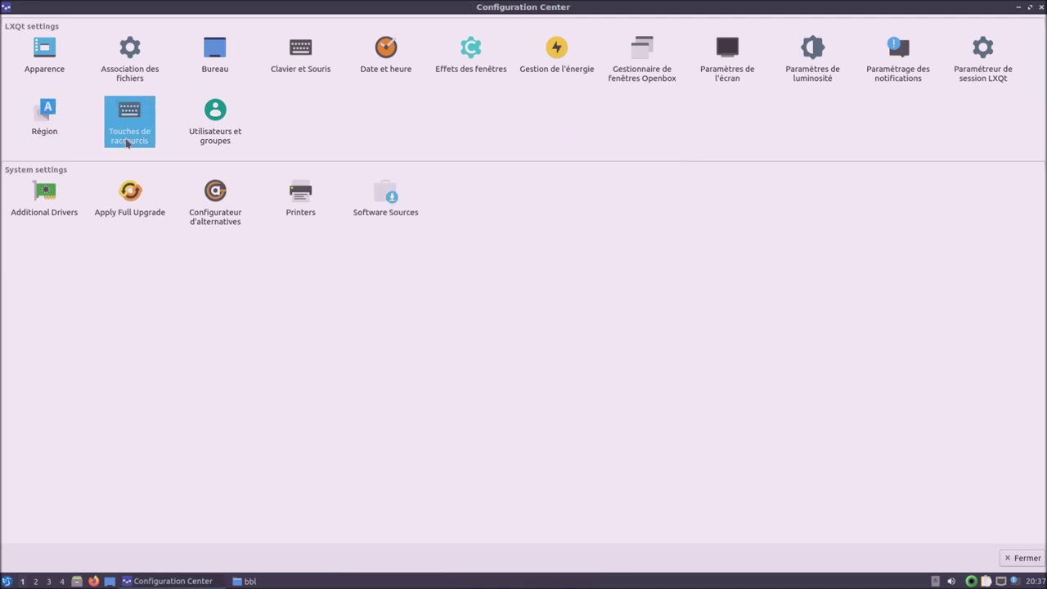
left_click(692, 357)
Open the user and group settings, move the window to mid-screen and look over the groups and users lists.
left_click(212, 136)
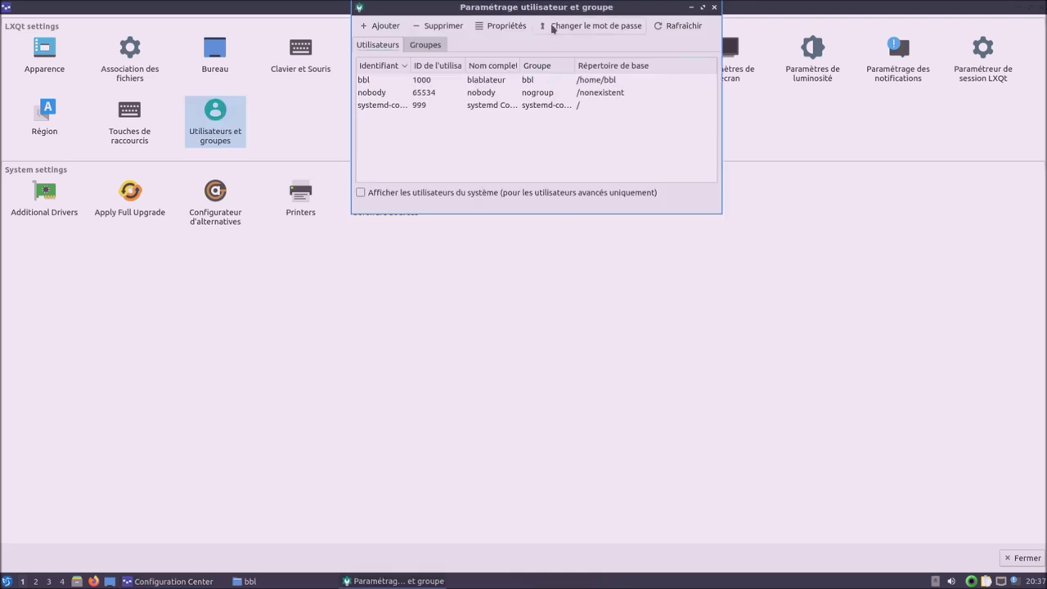
right_click(552, 11)
left_click(542, 72)
left_click_drag(552, 217, 563, 340)
left_click(446, 290)
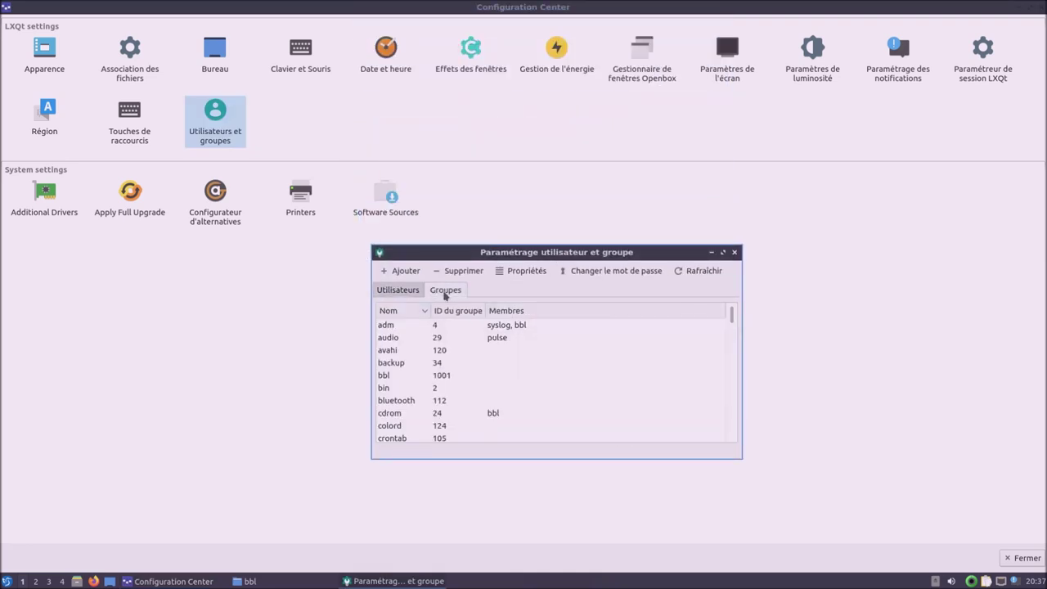
left_click(414, 297)
Examine the general, group and advanced properties of the account with user ID 1000, cancel without changes and close the user settings.
left_click(408, 325)
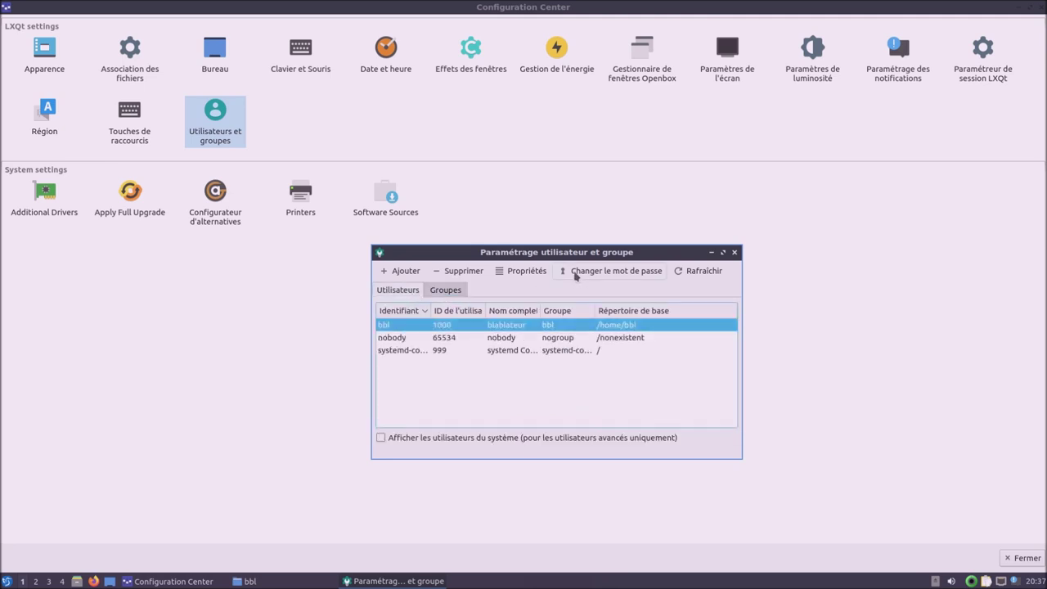
left_click(526, 271)
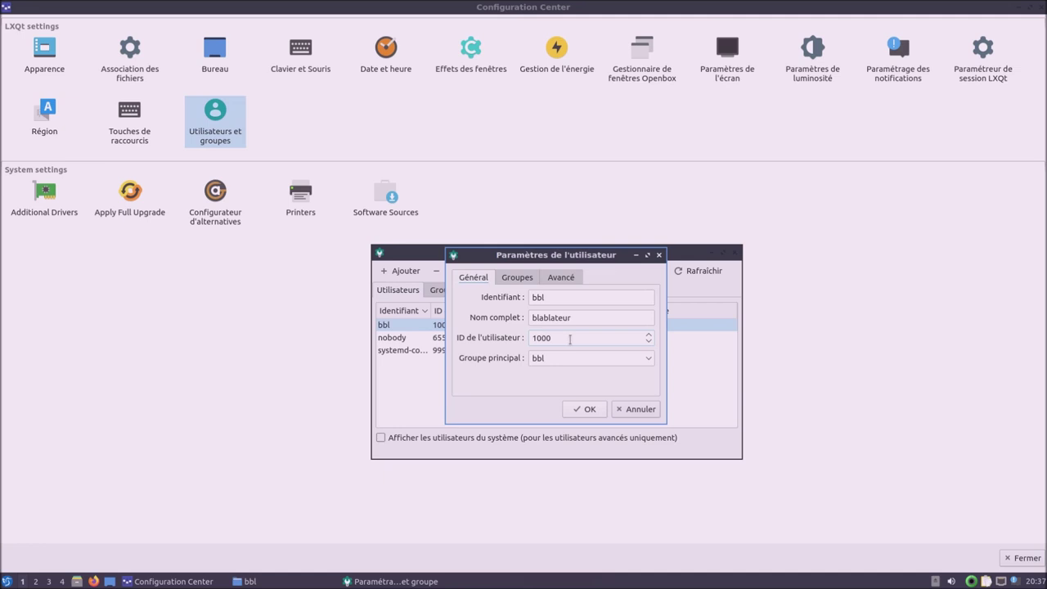
left_click(518, 278)
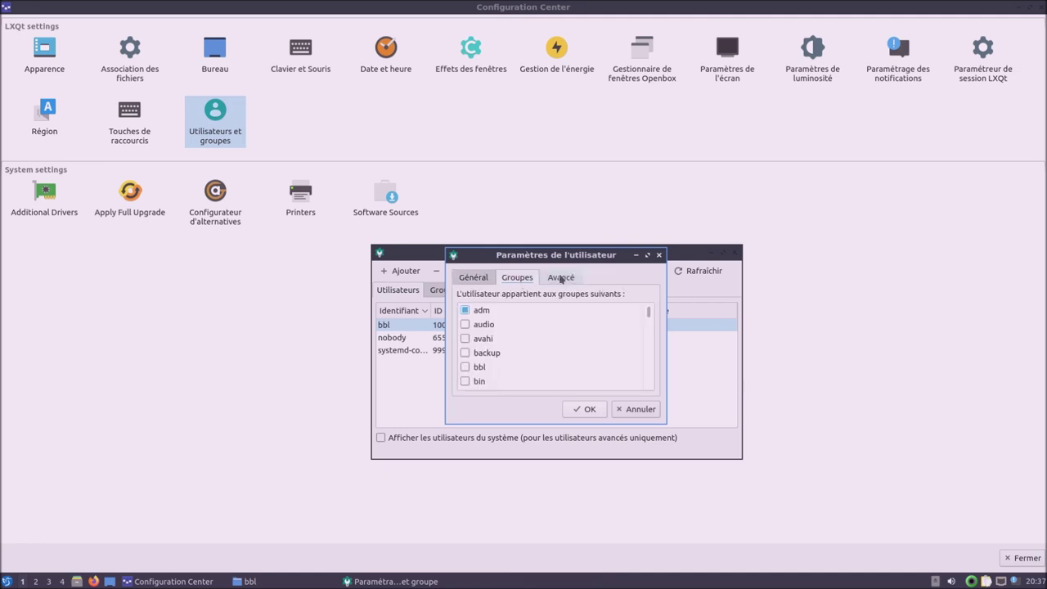
left_click(561, 279)
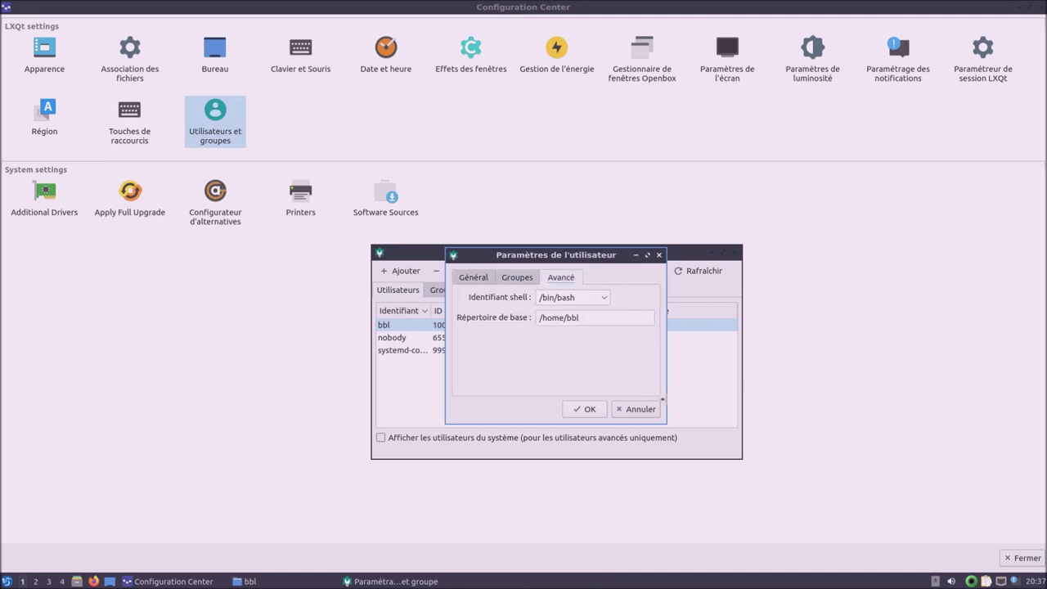
left_click(639, 410)
left_click(735, 253)
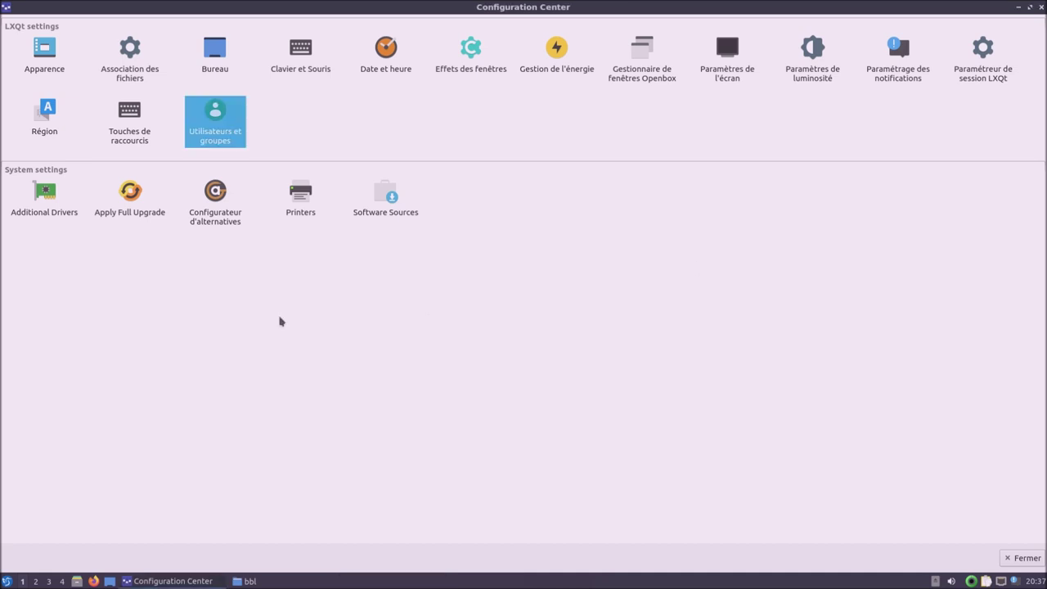
Open Additional Drivers, authorizing with the administrator password, and maximize its window.
left_click(48, 192)
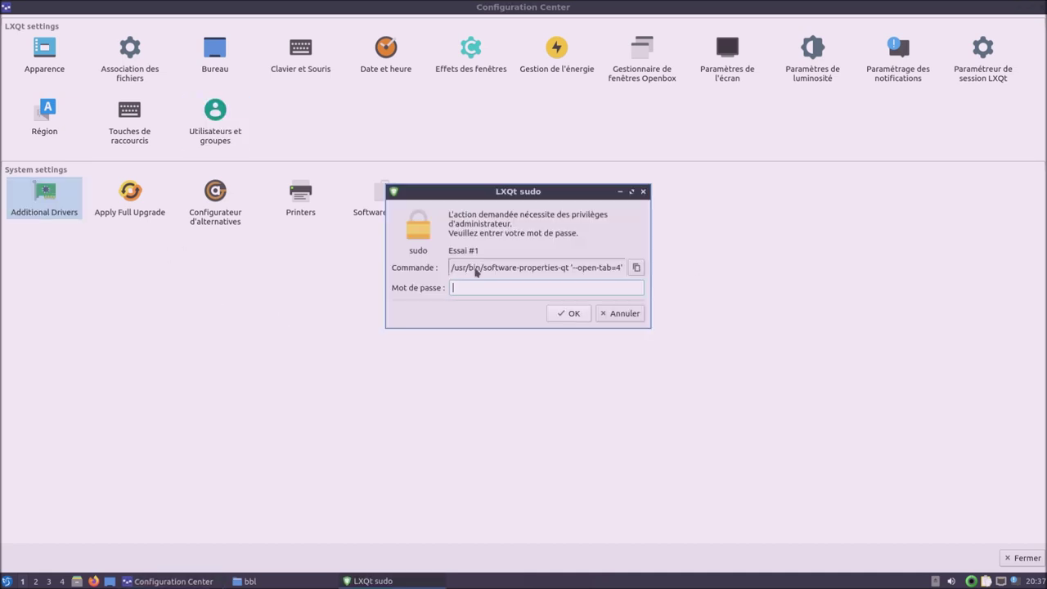
type("*")
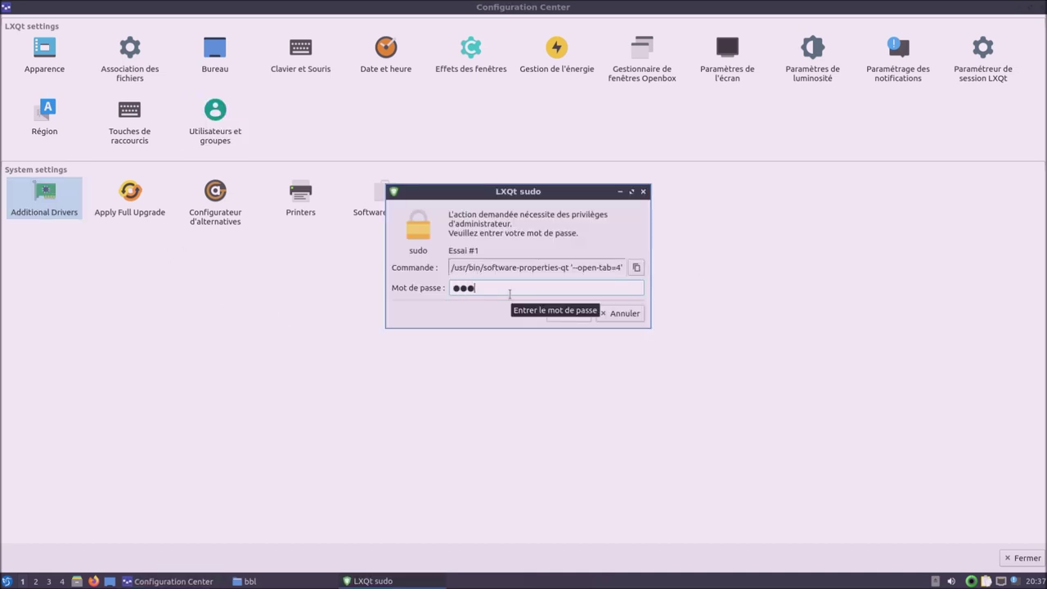
key("Return")
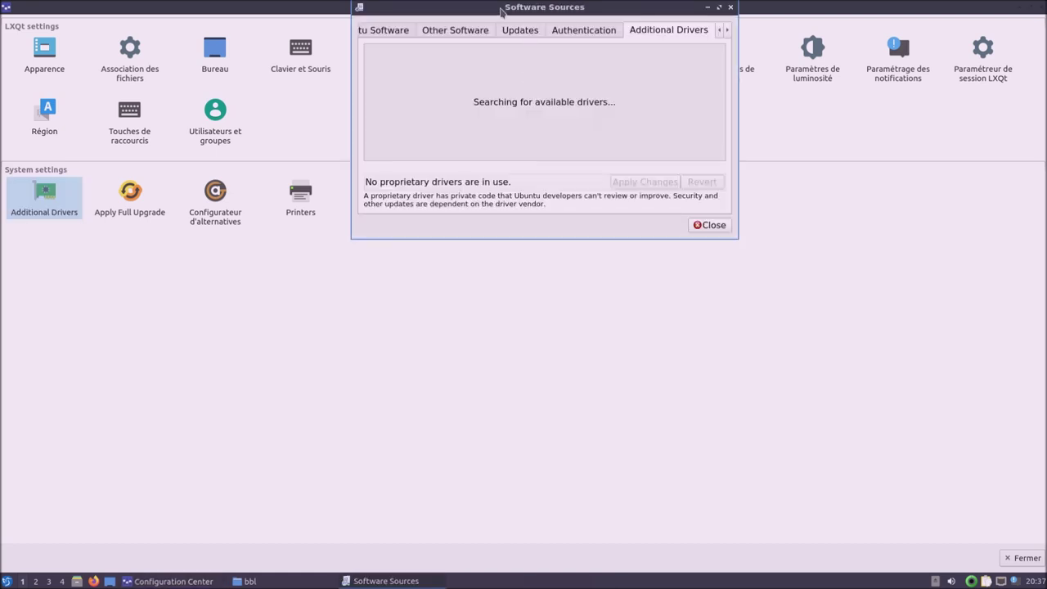
left_click_drag(502, 11, 494, 213)
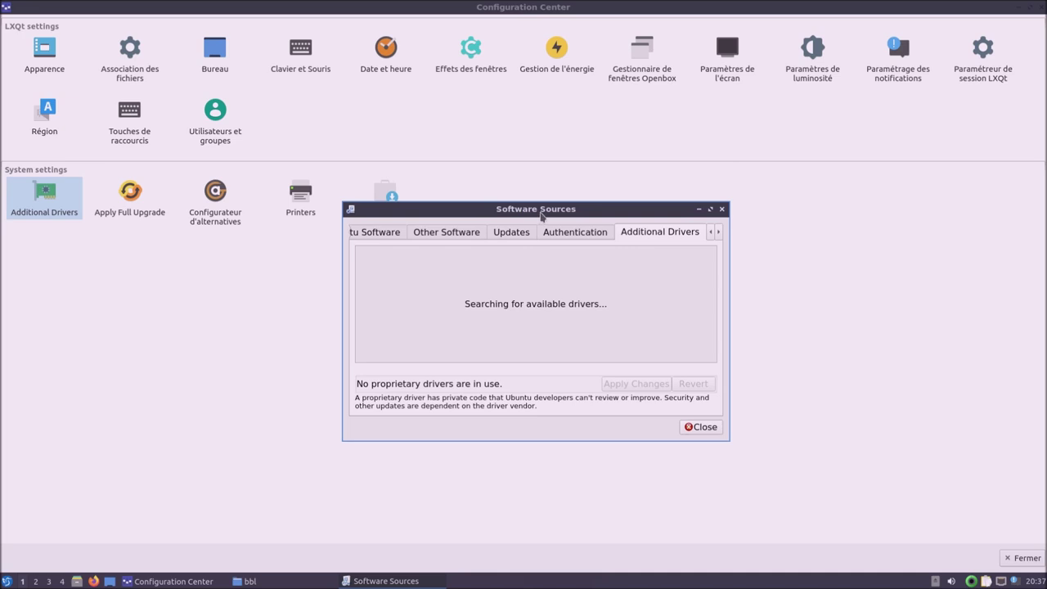
left_click(710, 209)
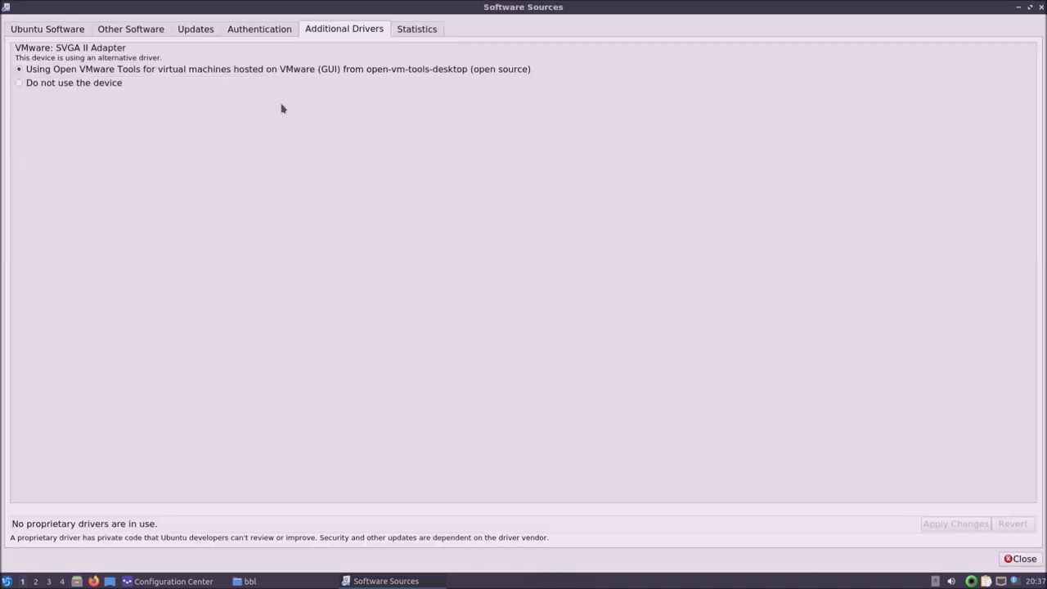
Review the Ubuntu software, other software, updates, authentication, additional drivers and statistics settings in Software Sources, and close it.
left_click(56, 30)
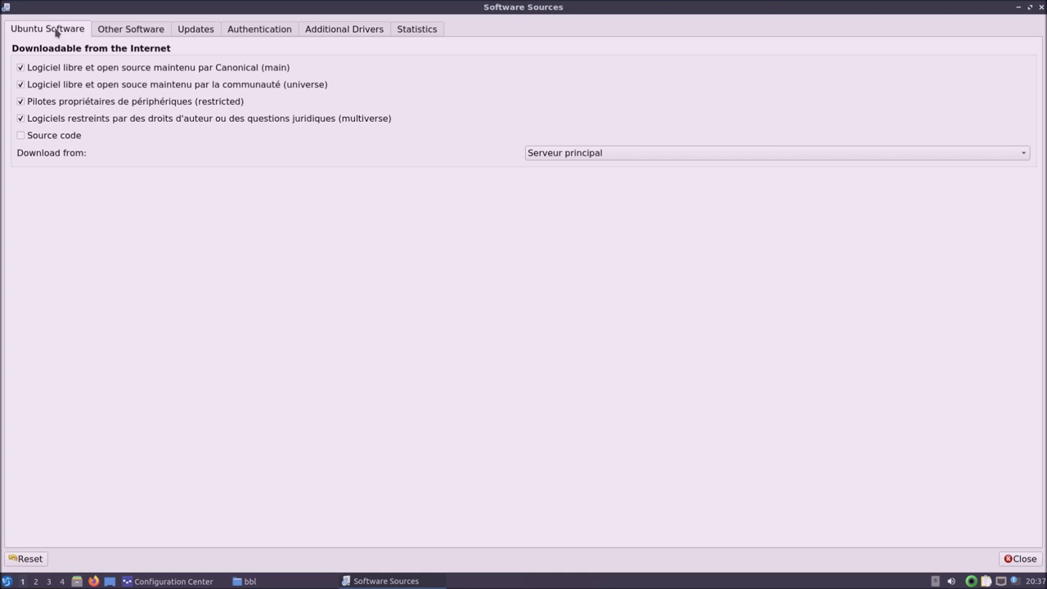
left_click(133, 30)
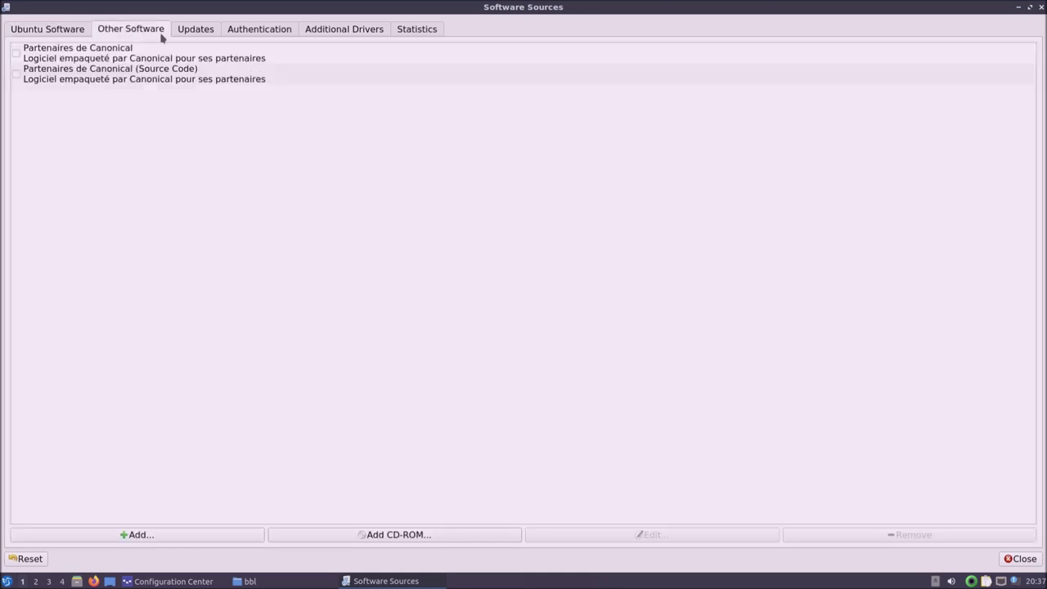
left_click(206, 33)
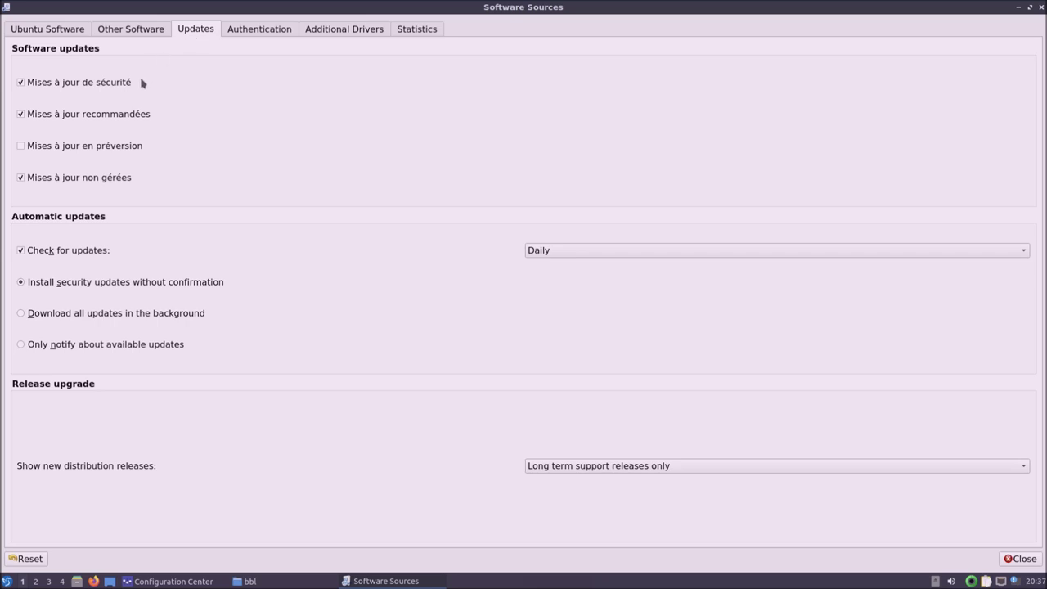
left_click(247, 27)
left_click(311, 31)
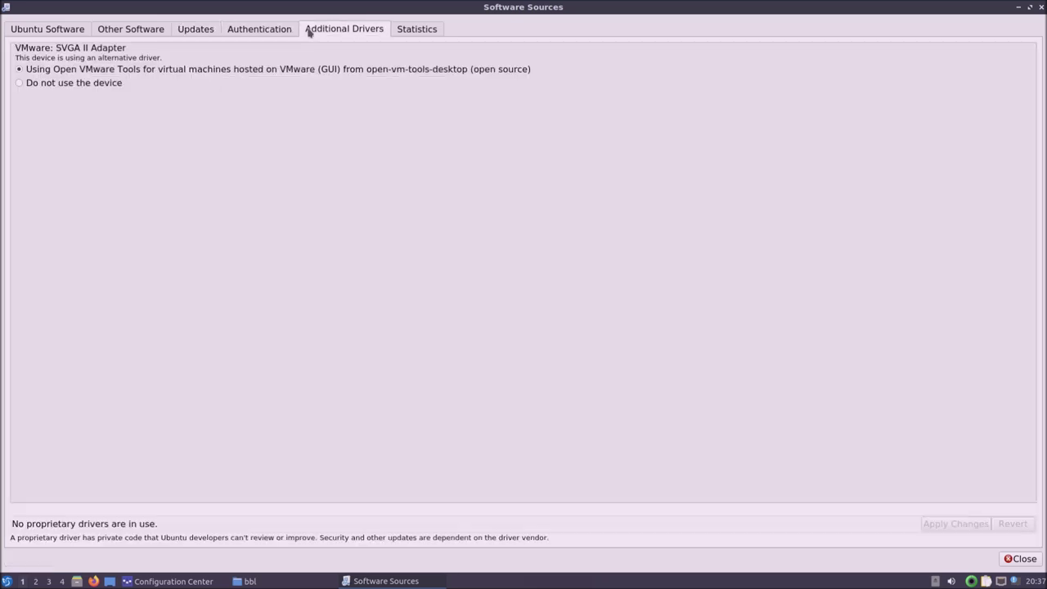
left_click(415, 30)
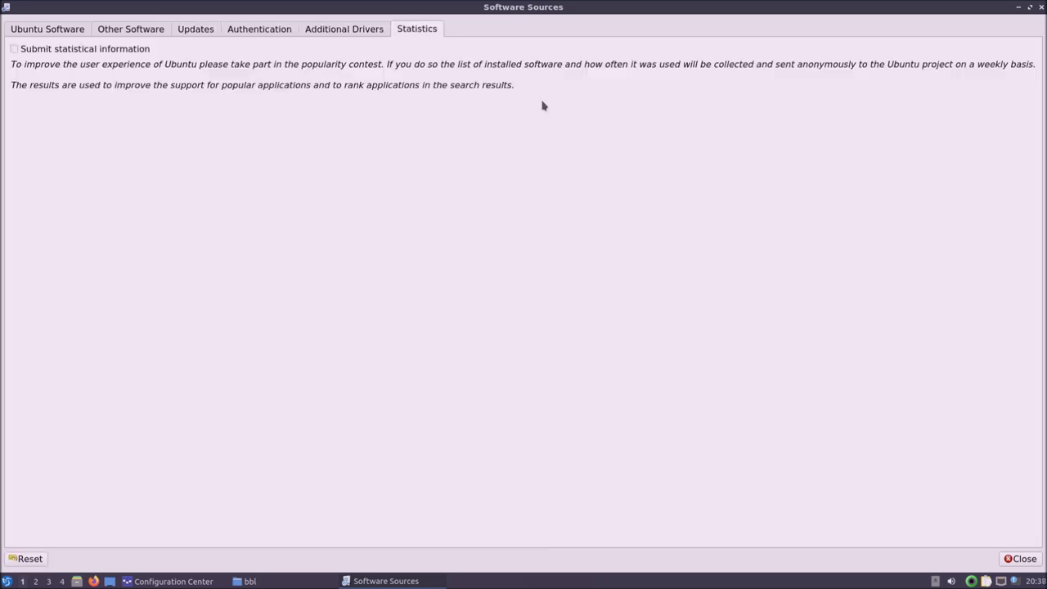
left_click(1021, 559)
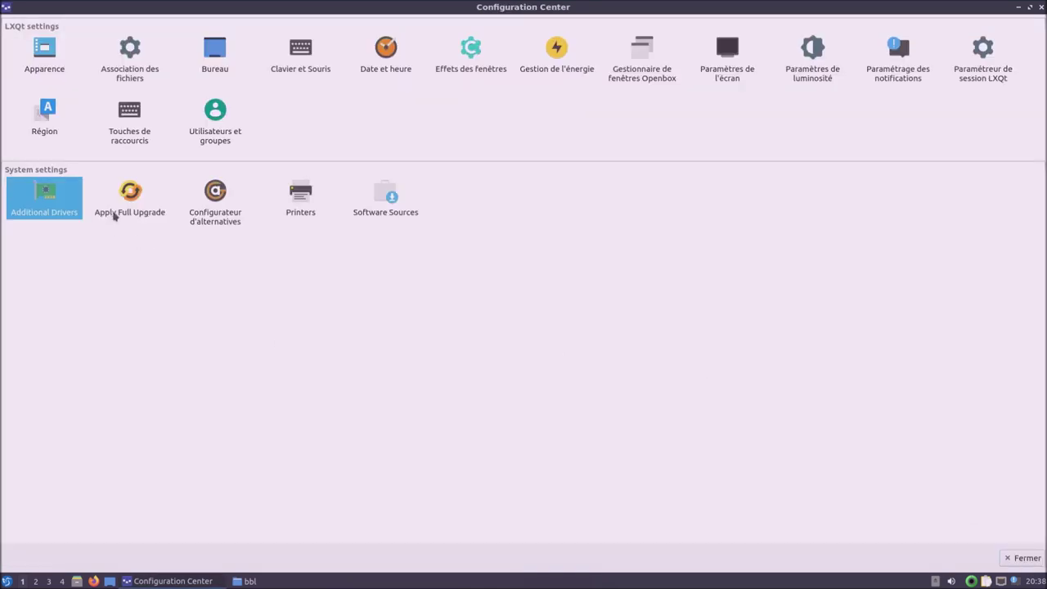
Find Apply Full Upgrade by searching the applications for "up", run it with the administrator password and close the finished upgrade.
left_click(10, 581)
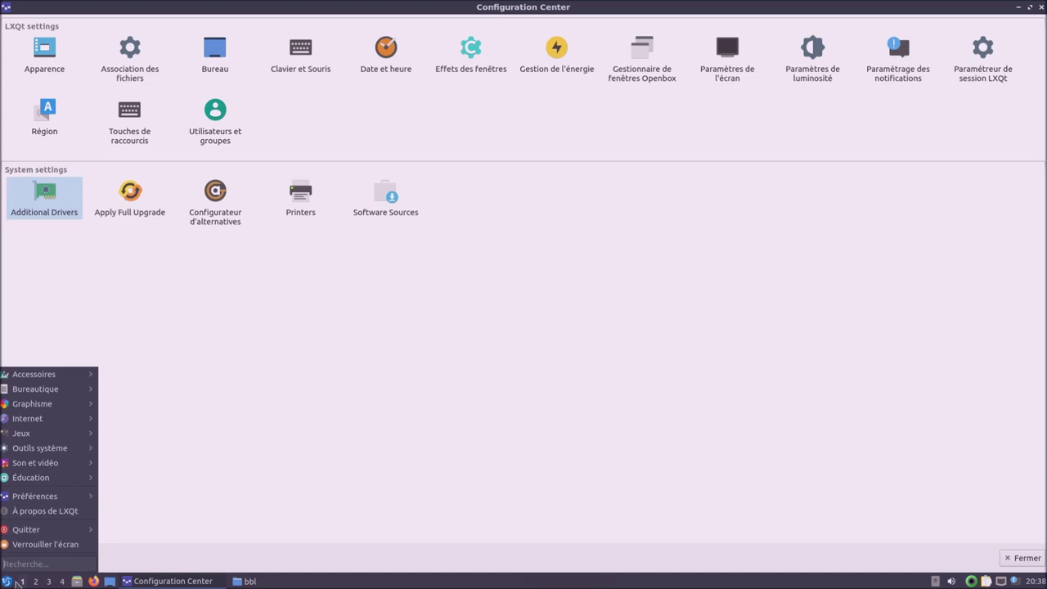
type("up")
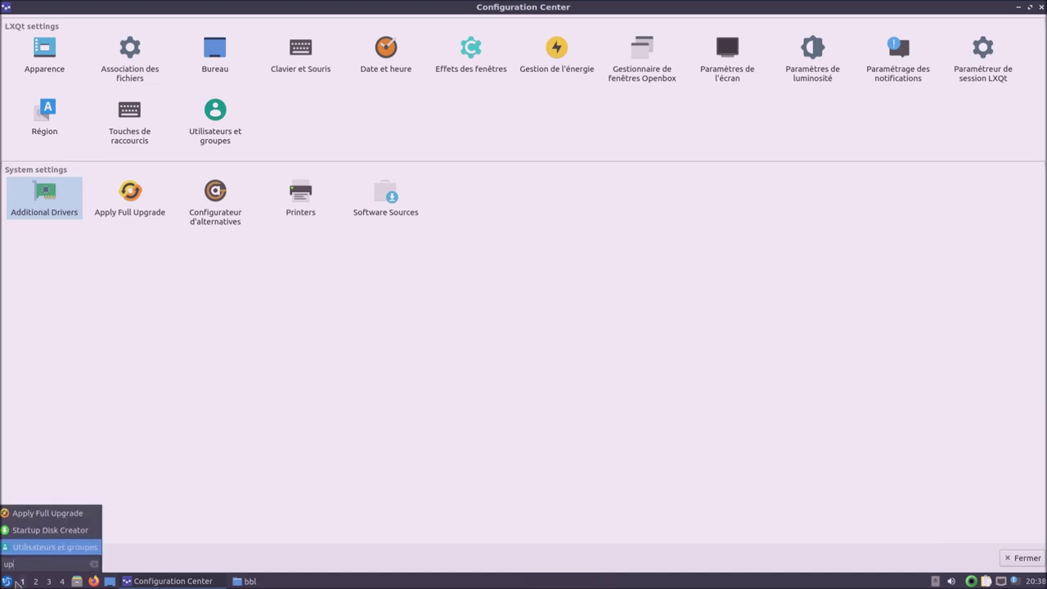
left_click(80, 516)
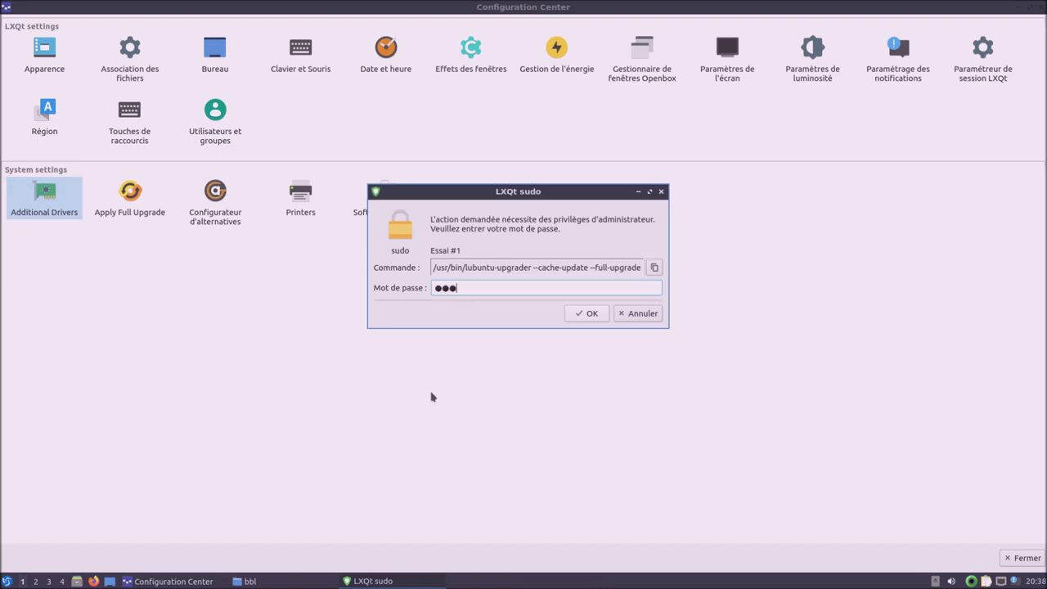
key("Return")
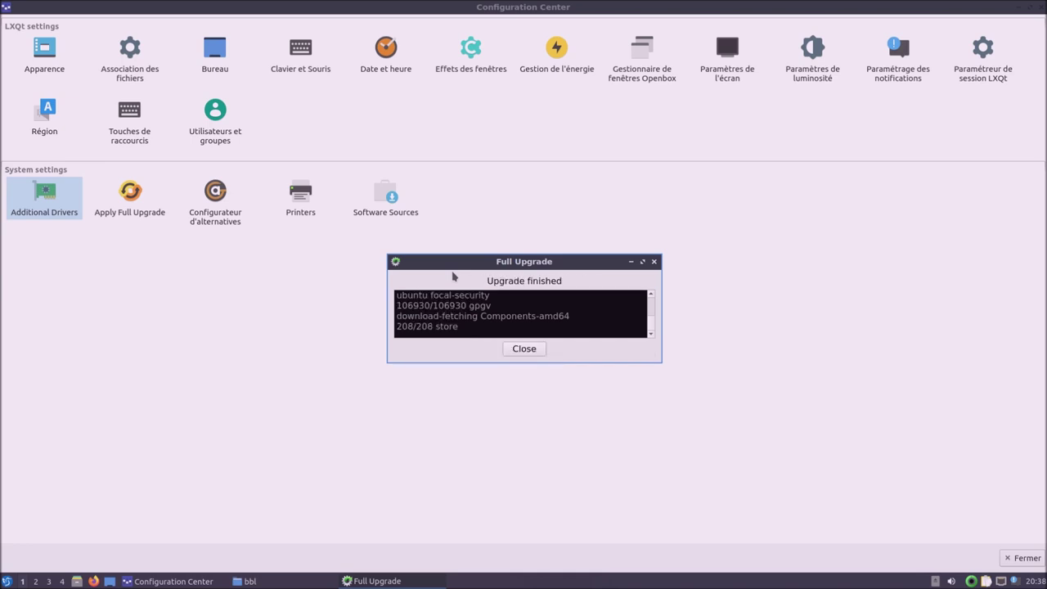
left_click(524, 352)
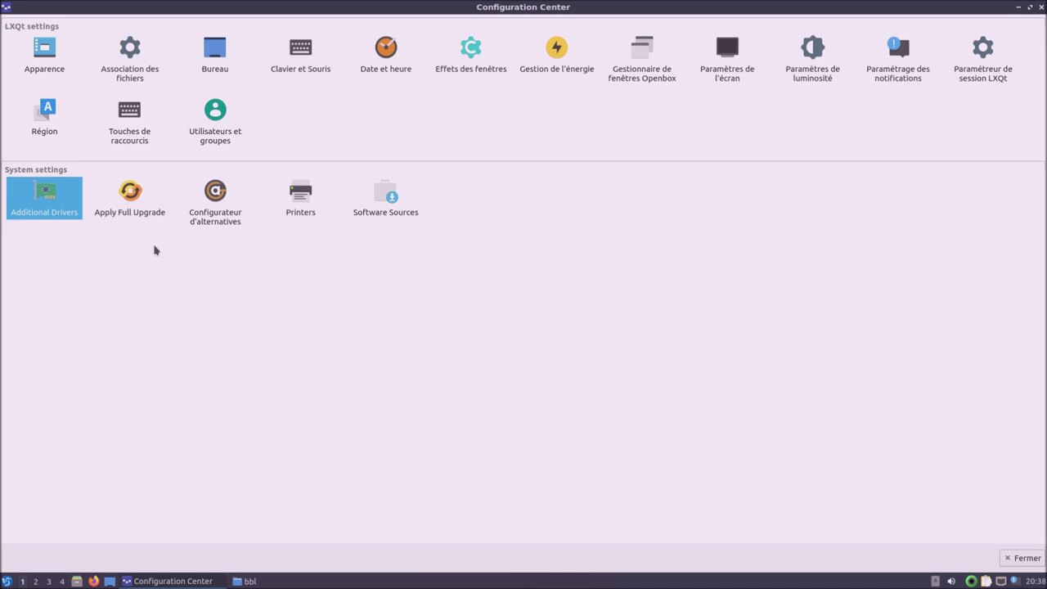
Browse the ebtables, ex and gnome-www-browser groups in the alternatives configurator and close it without changes.
left_click(220, 212)
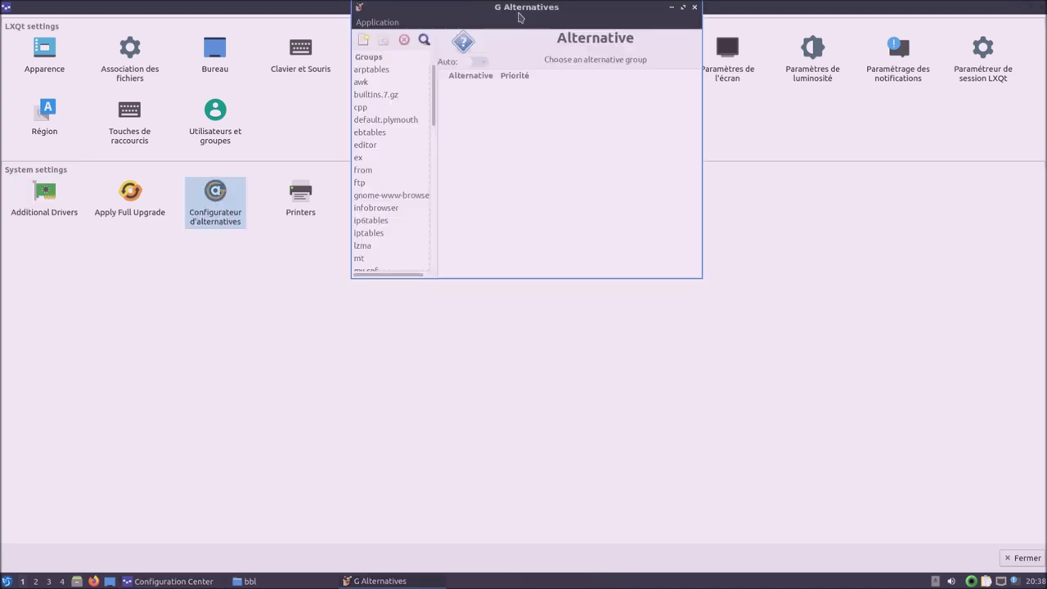
left_click_drag(522, 10, 525, 175)
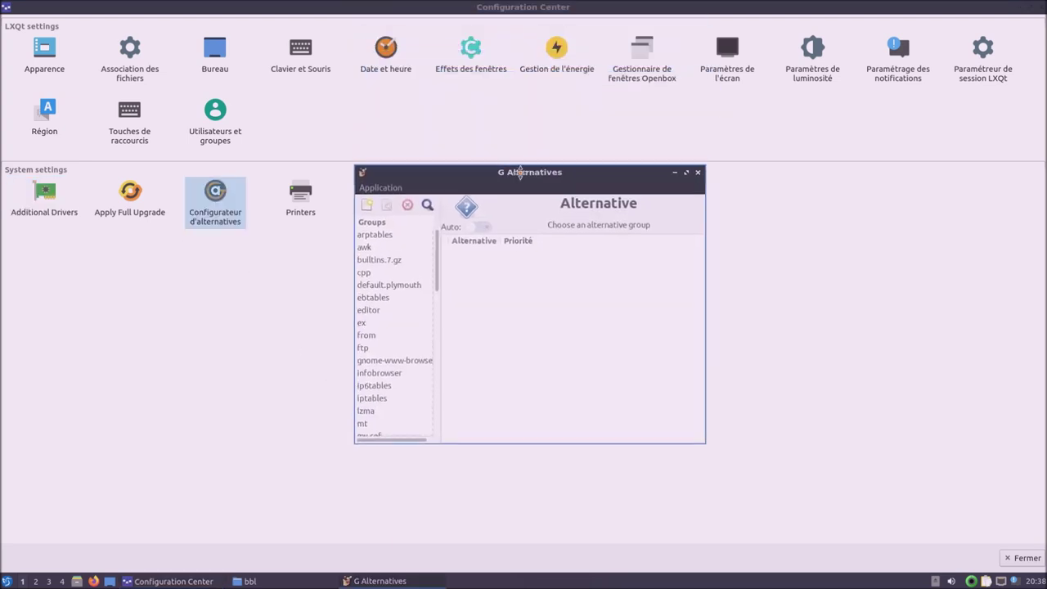
left_click(385, 299)
left_click(384, 324)
left_click(388, 361)
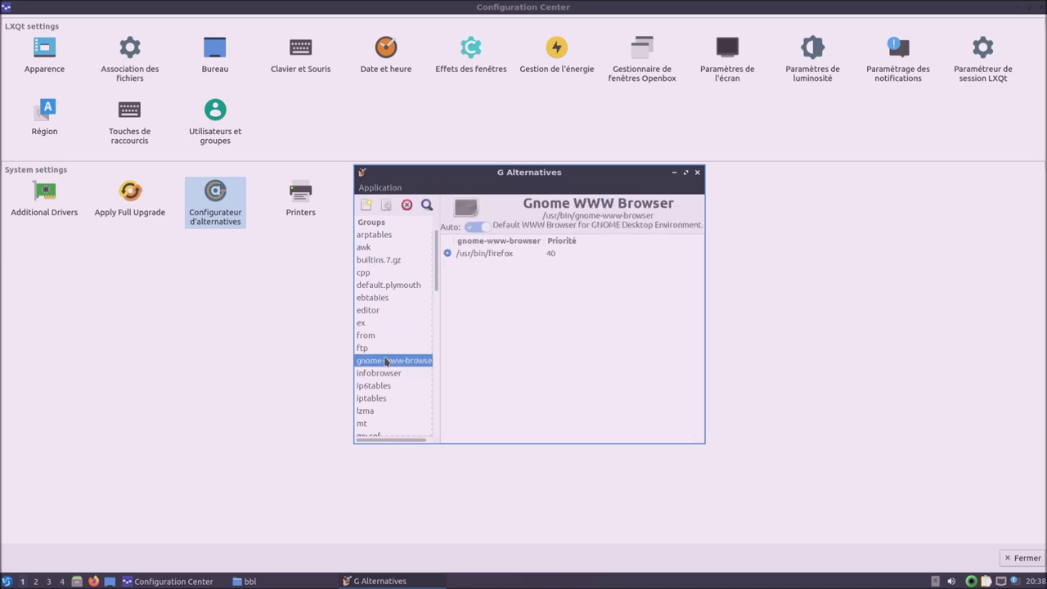
left_click(698, 173)
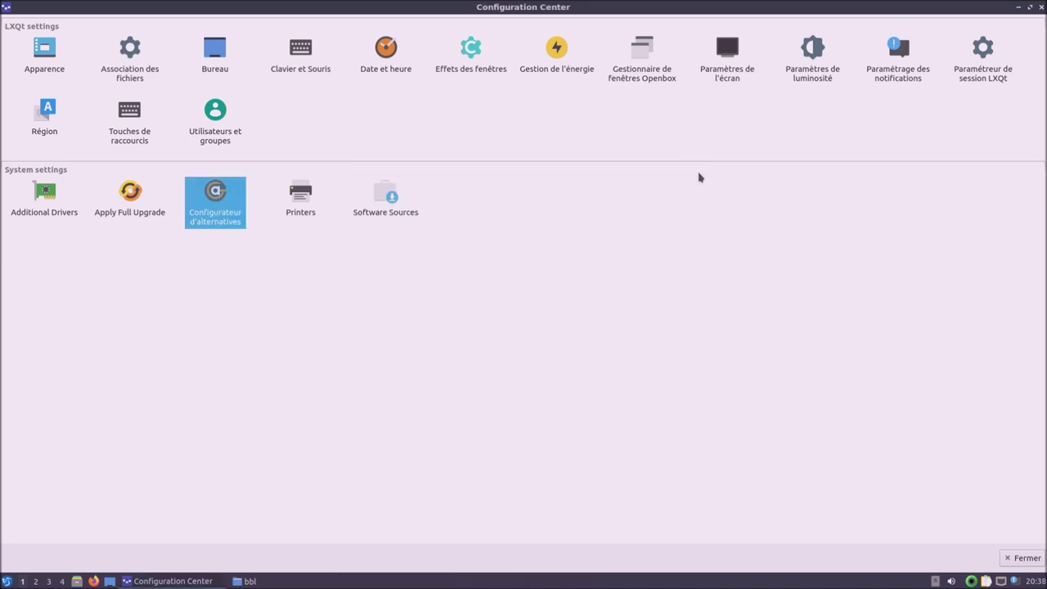
Check the Printers module and the Software Sources module, authorizing the latter with the administrator password, and close both.
left_click(294, 213)
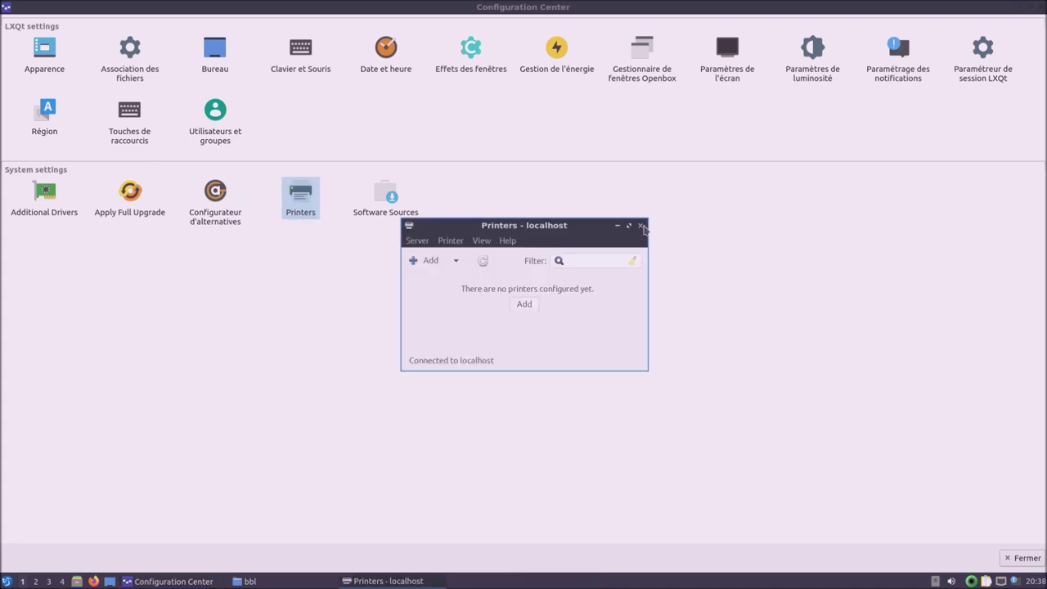
left_click(642, 225)
left_click(381, 214)
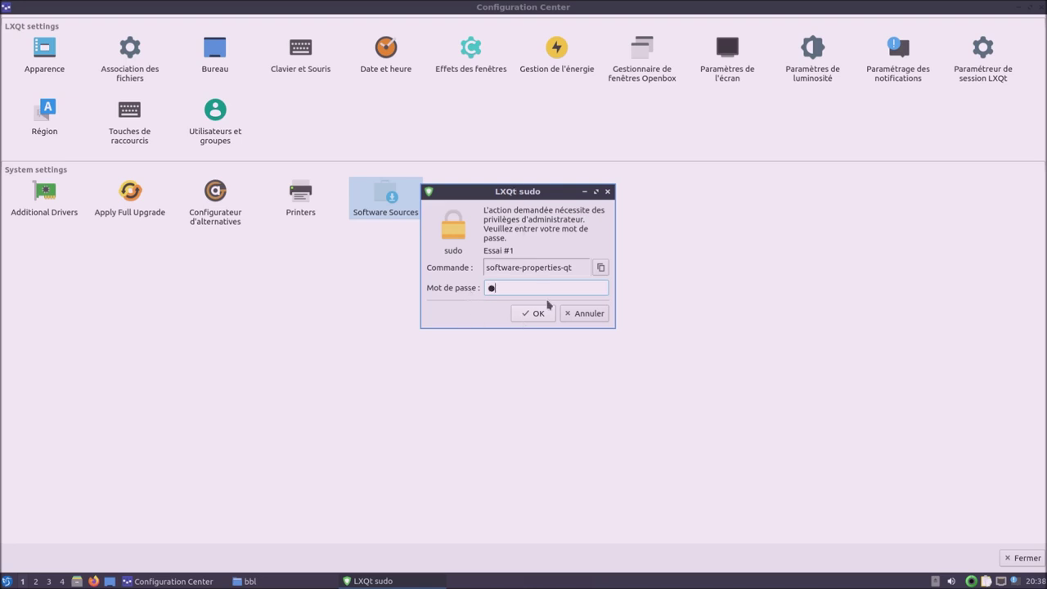
key("Return")
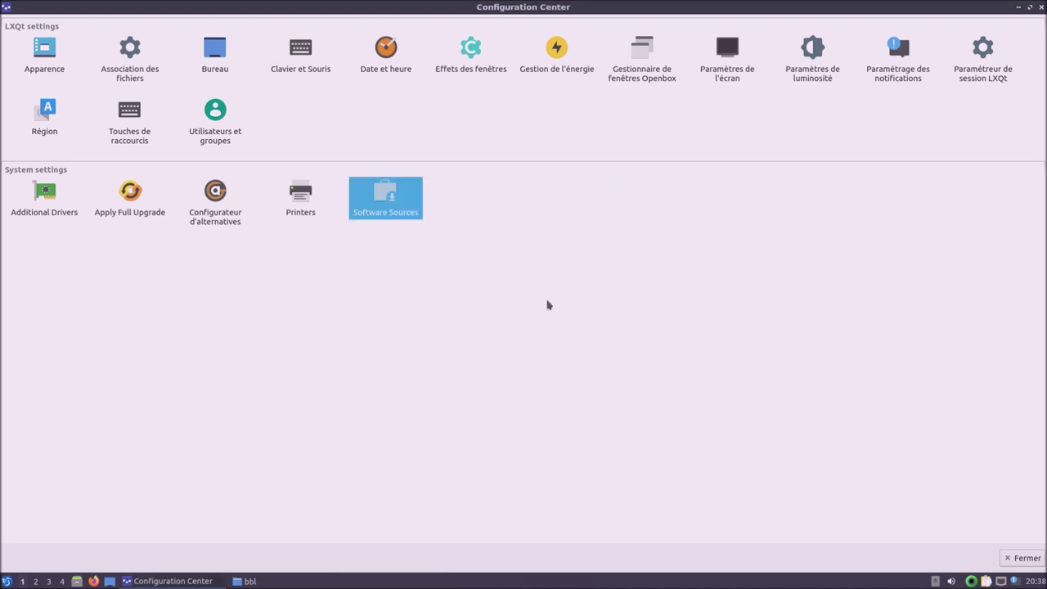
left_click_drag(515, 11, 510, 230)
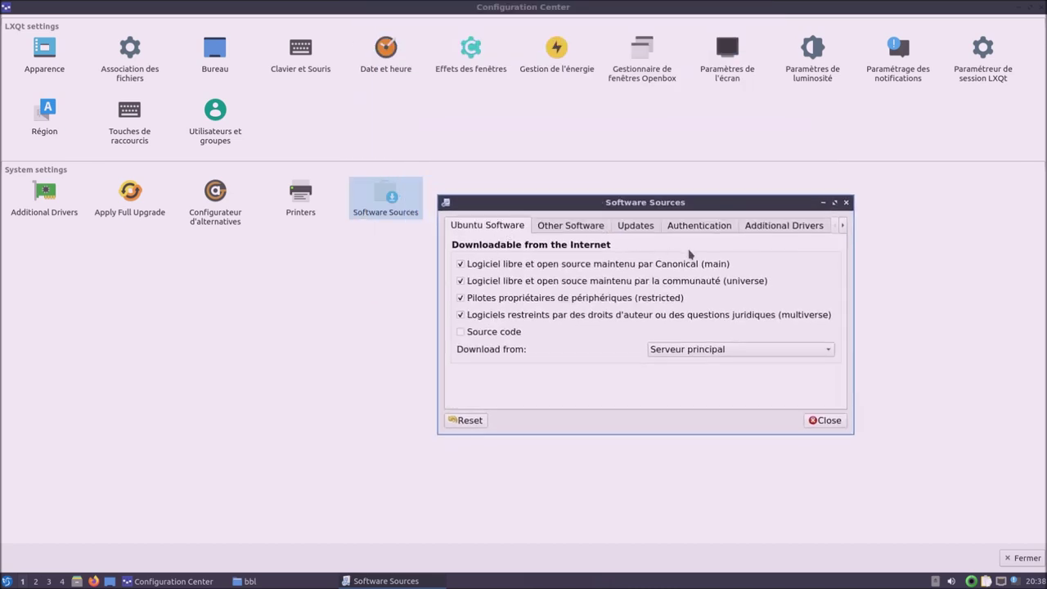
left_click(824, 420)
Restore the Configuration Center to a smaller window, and close it and the file manager to clear the desktop.
left_click(1032, 11)
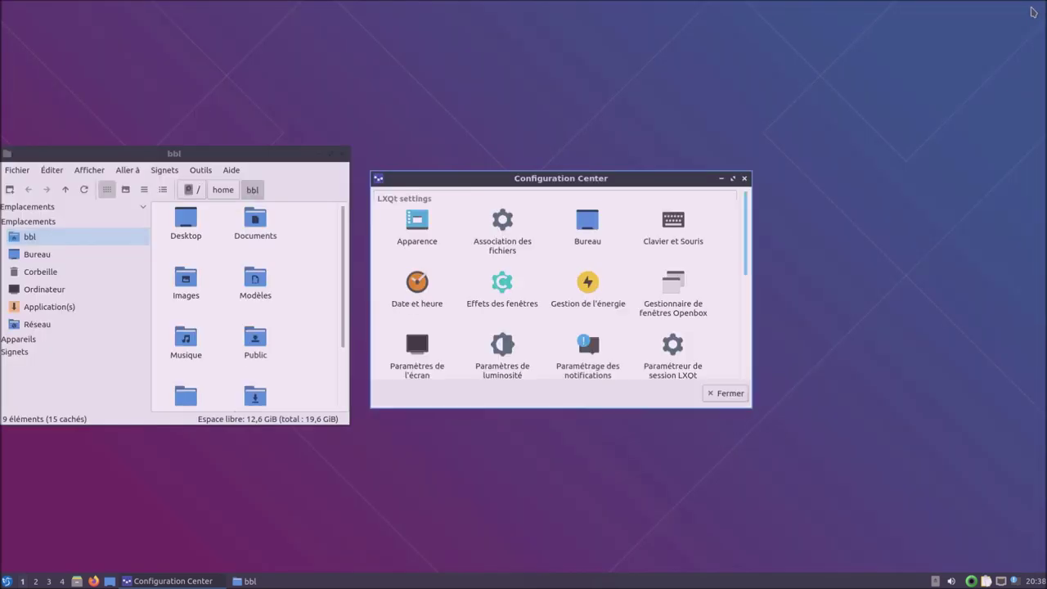
left_click(744, 179)
left_click_drag(294, 153, 660, 130)
left_click(662, 126)
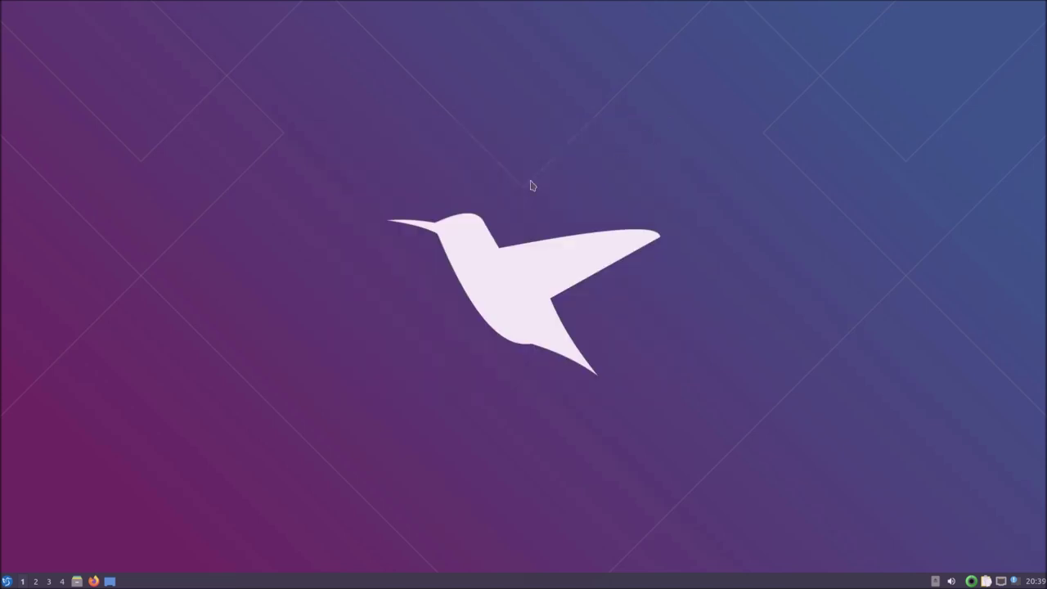
Open the panel's configuration, try a larger panel size, and reset the settings.
right_click(293, 586)
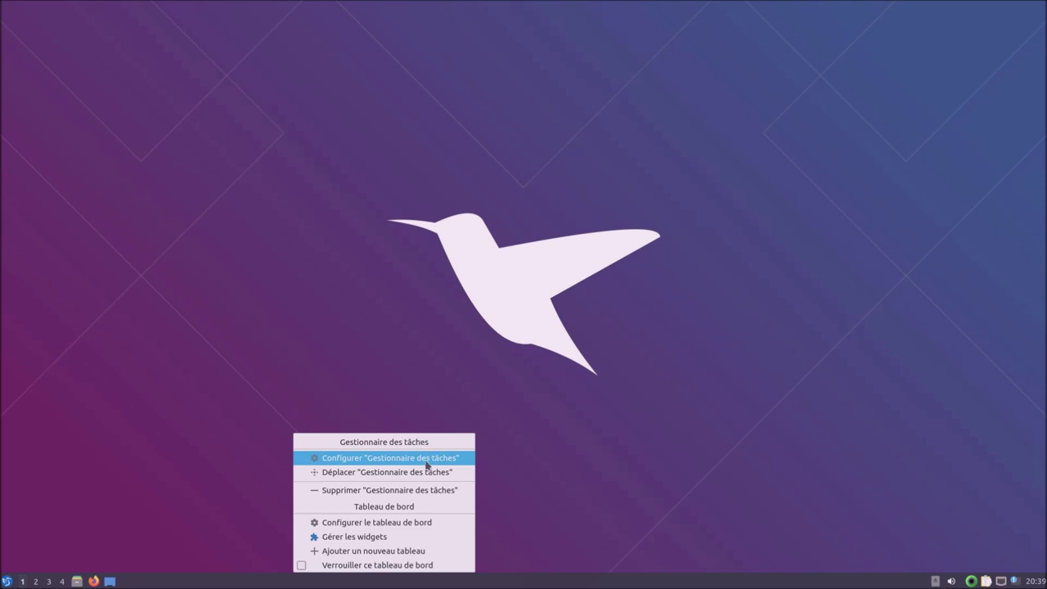
left_click(401, 526)
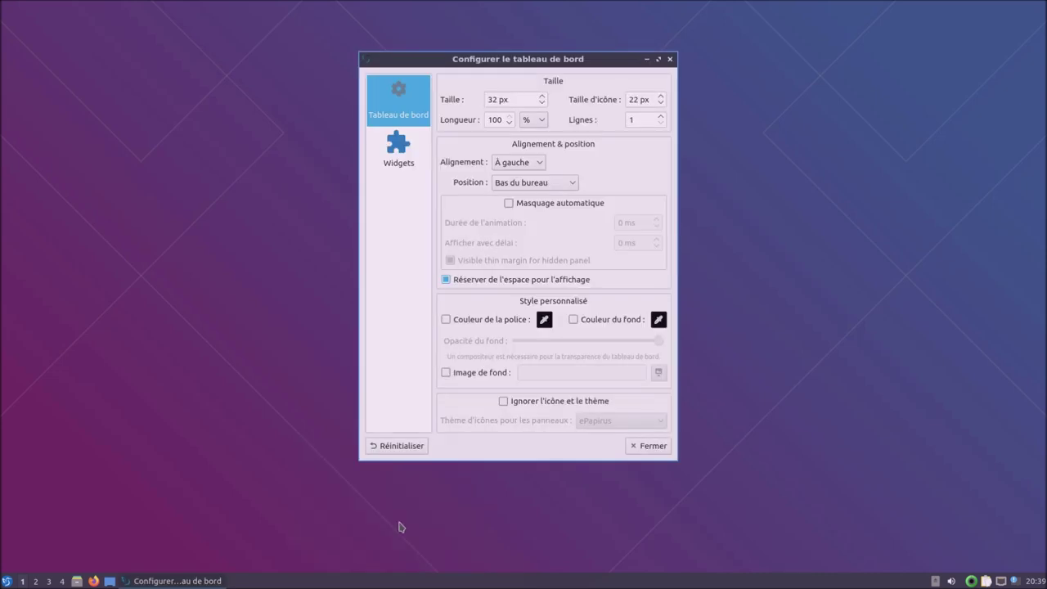
left_click(543, 97)
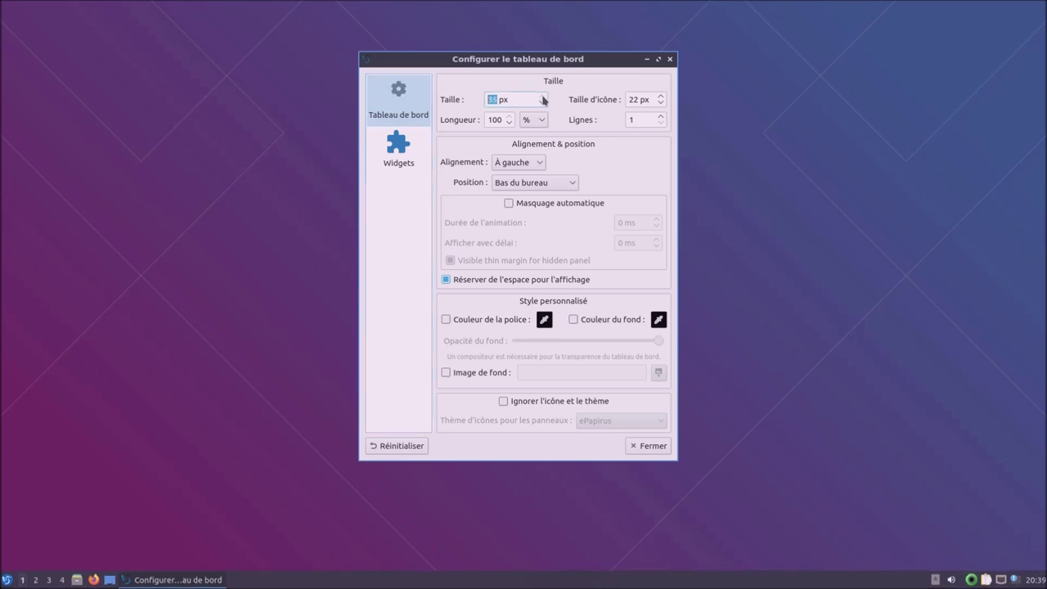
left_click(543, 96)
left_click(543, 97)
left_click(542, 96)
left_click(542, 96)
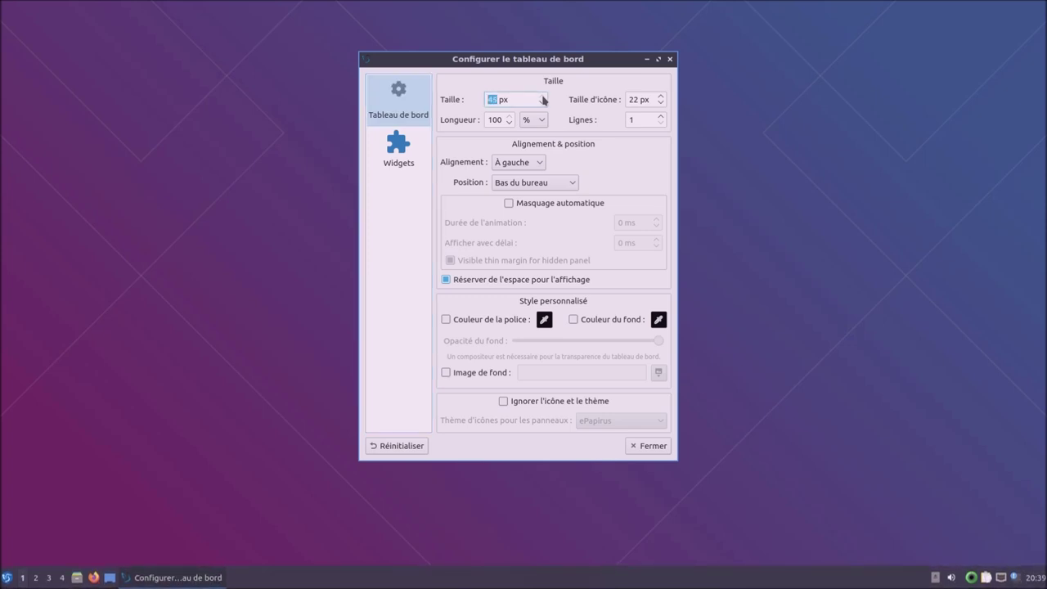
left_click(401, 447)
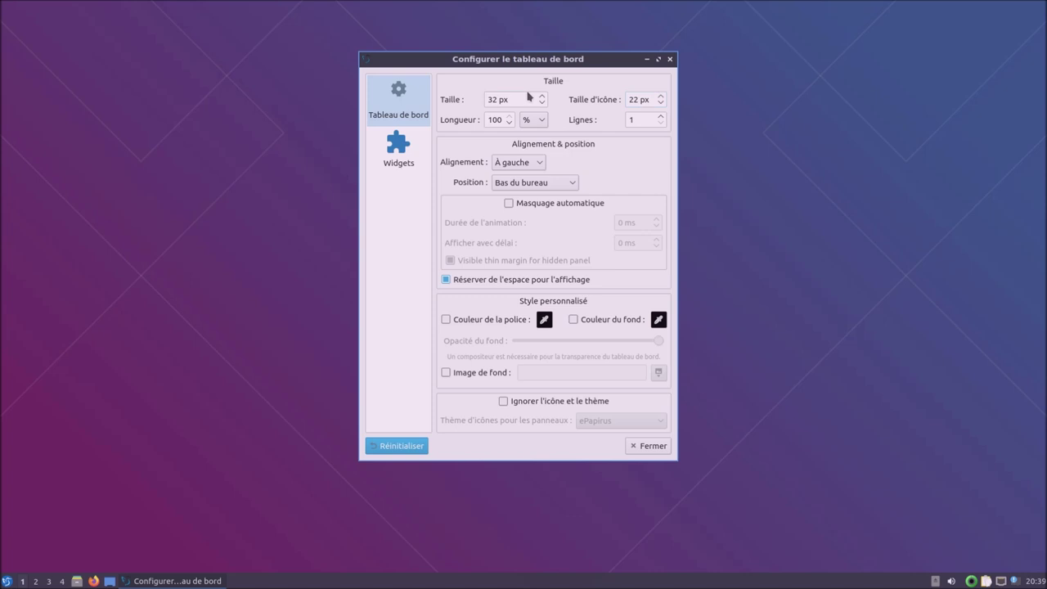
Set the panel size to 52 px and its icon size to 42 px.
left_click_drag(498, 99, 474, 101)
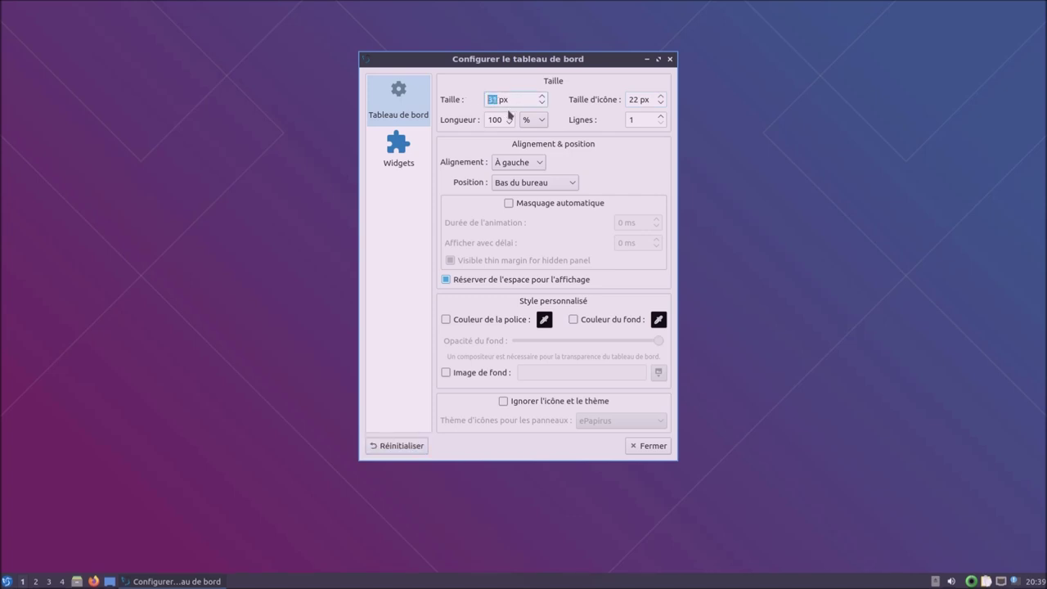
type("52")
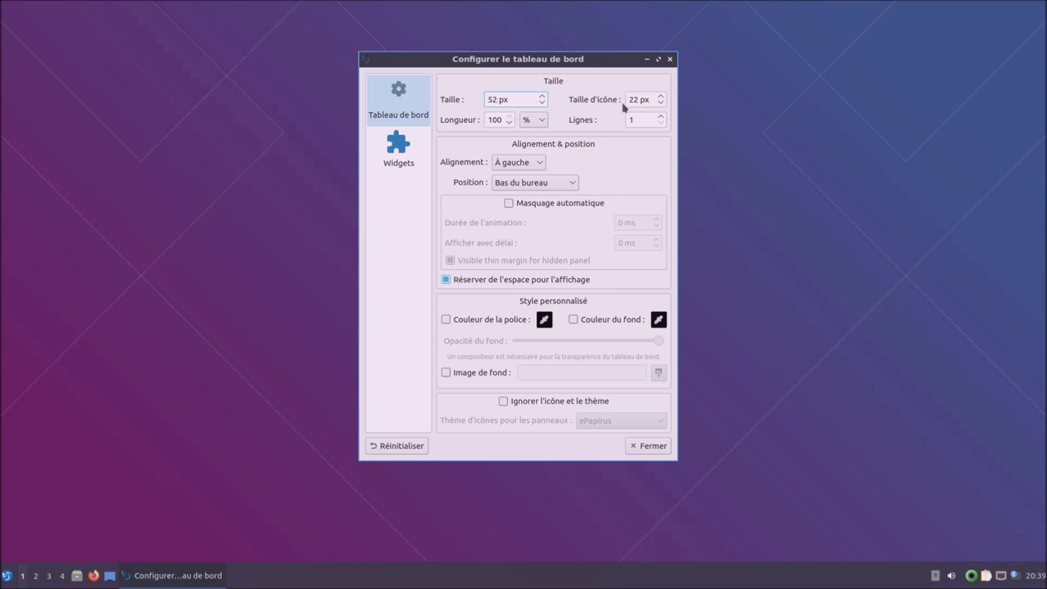
double_click(636, 99)
type("42")
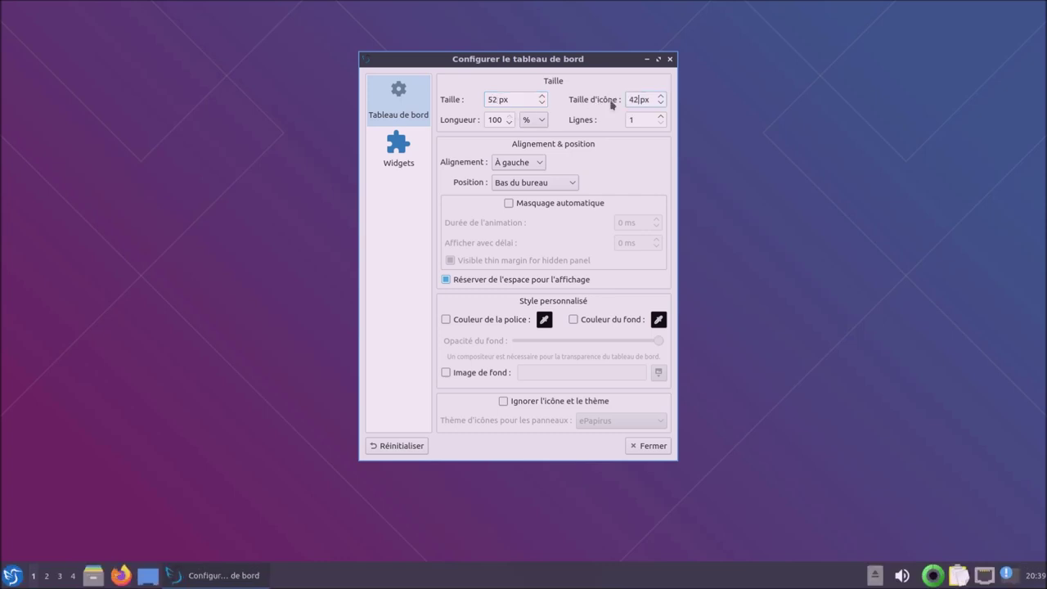
Shorten the panel to 86 % of the screen length and set its alignment to Centré.
left_click(509, 123)
left_click(509, 123)
left_click(509, 124)
left_click(509, 124)
left_click(509, 123)
left_click(509, 123)
left_click(509, 123)
left_click(509, 124)
left_click(524, 163)
left_click(520, 195)
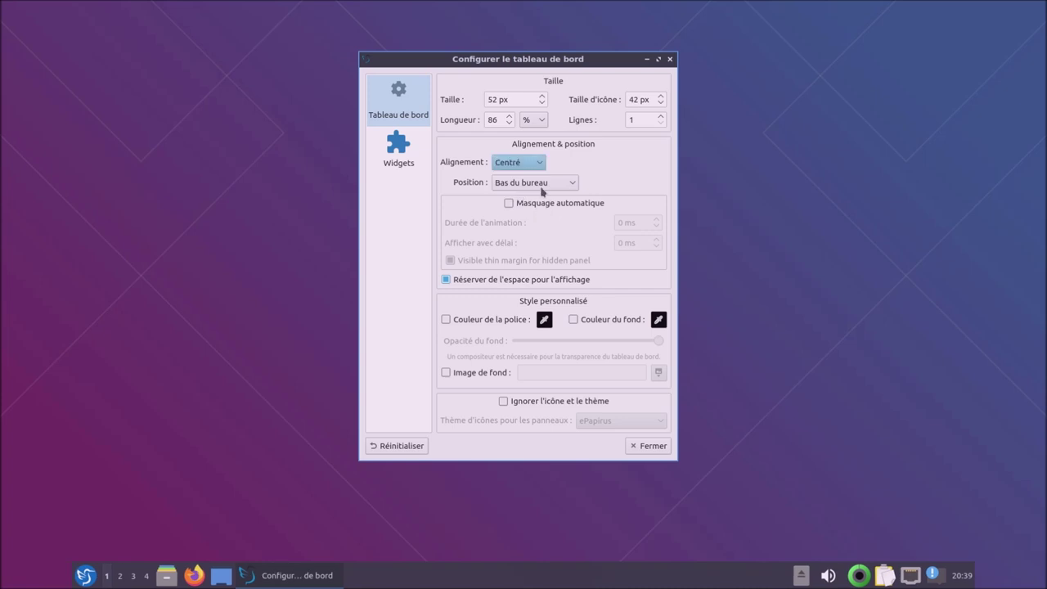
Try the panel on other screen edges, including Droite du bureau, return it to Bas du bureau, and reset the panel settings.
left_click(544, 185)
left_click(545, 196)
left_click(546, 185)
left_click(548, 211)
left_click(548, 185)
left_click(548, 224)
left_click(546, 185)
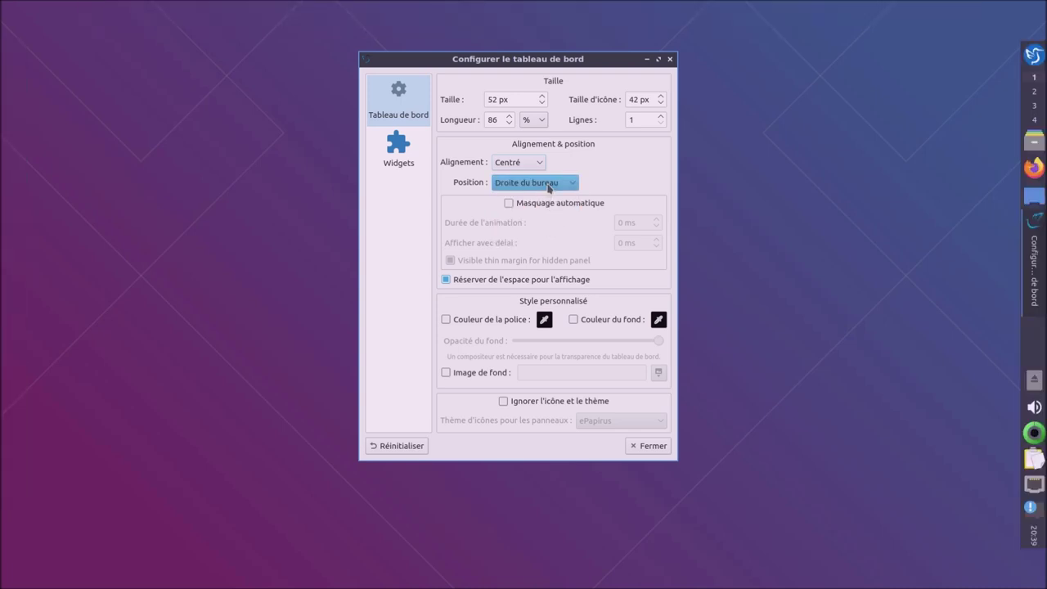
left_click(545, 234)
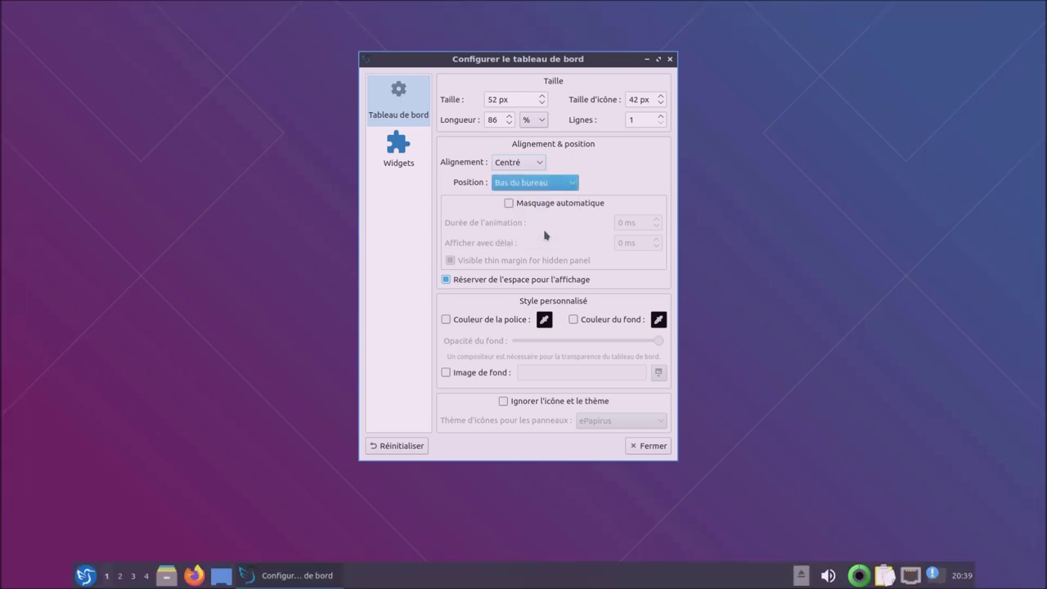
left_click(401, 446)
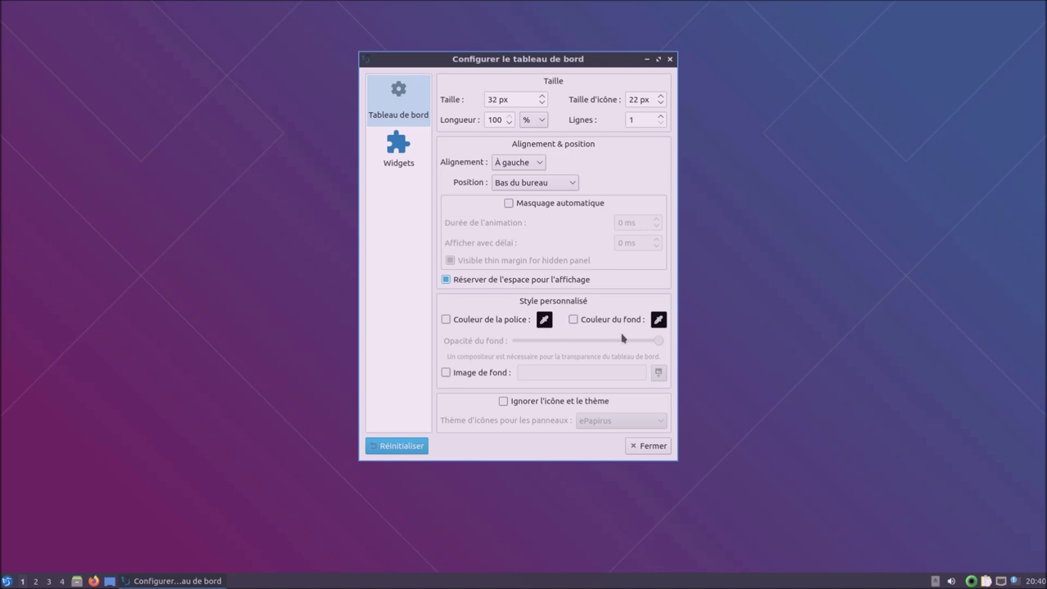
Enable Masquage automatique for the panel, close the dialog to test the hiding, and reopen the panel configuration.
left_click(543, 206)
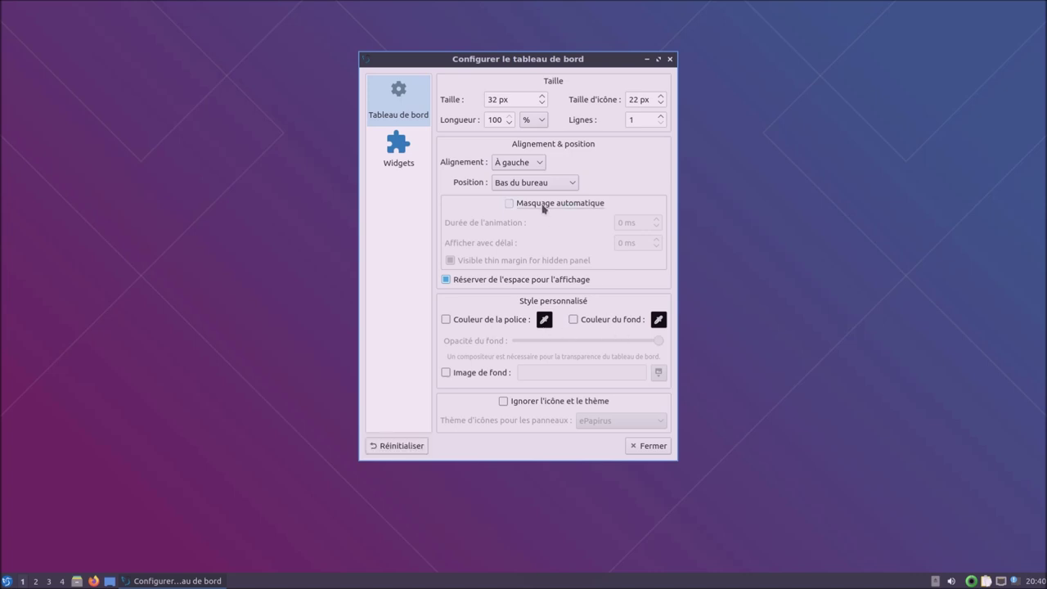
left_click(643, 447)
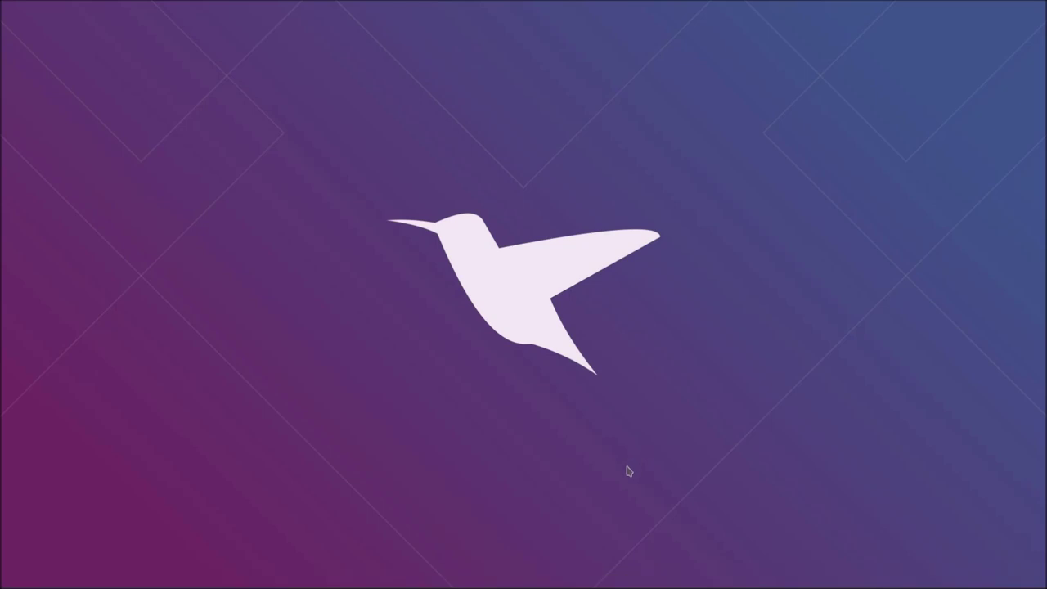
right_click(692, 581)
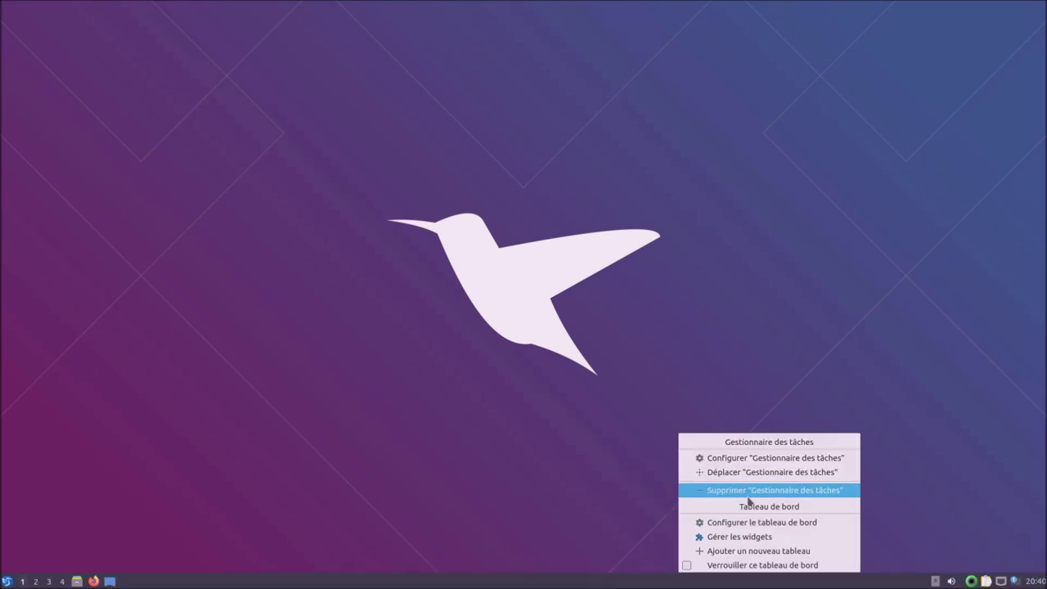
left_click(755, 526)
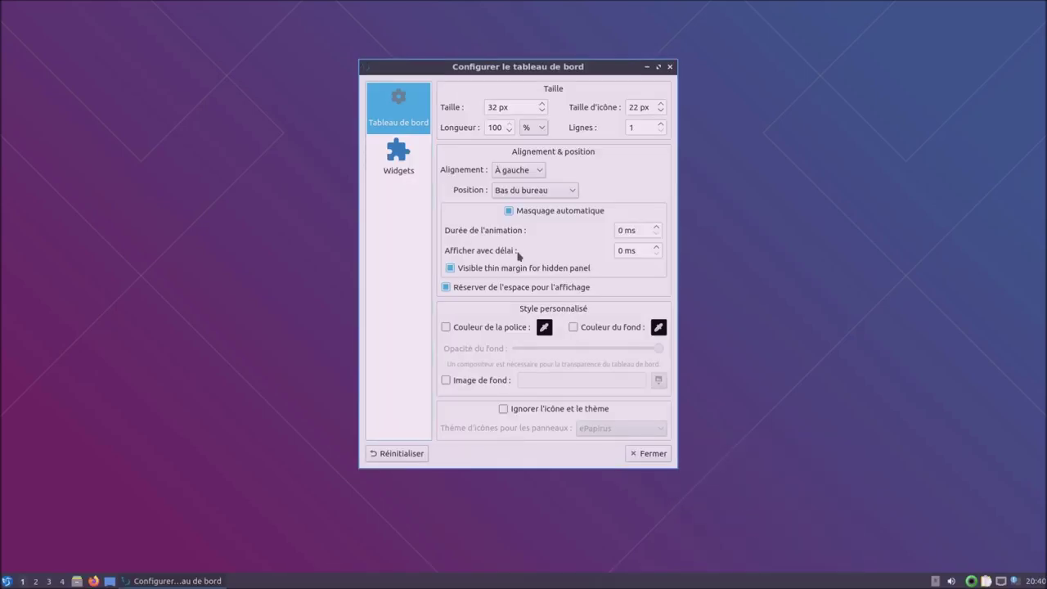
Enable custom font and background colours for the panel, choosing a green hue for the font and a red hue for the background.
left_click(485, 332)
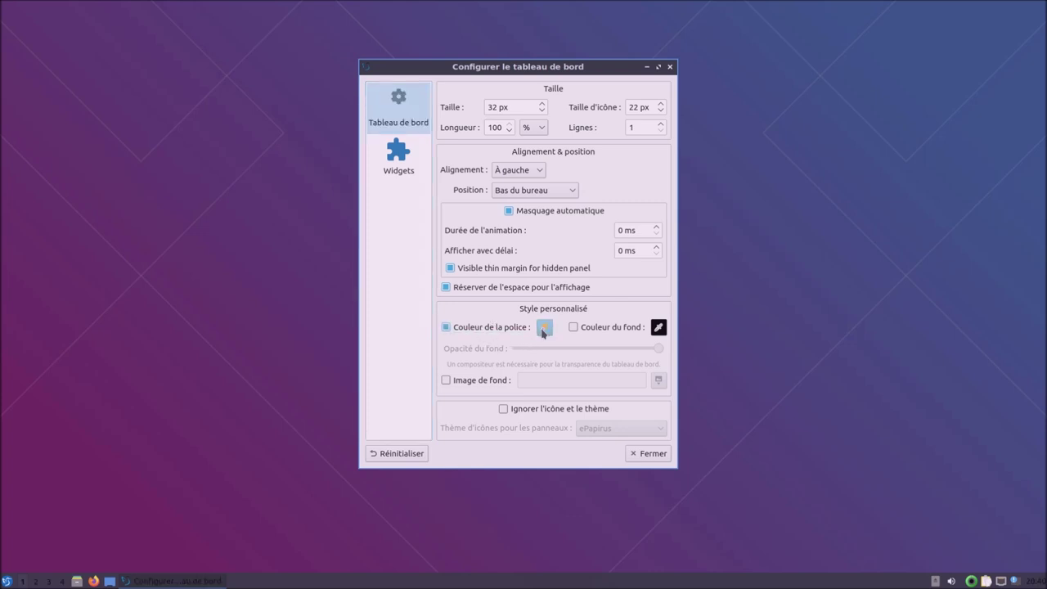
left_click(544, 329)
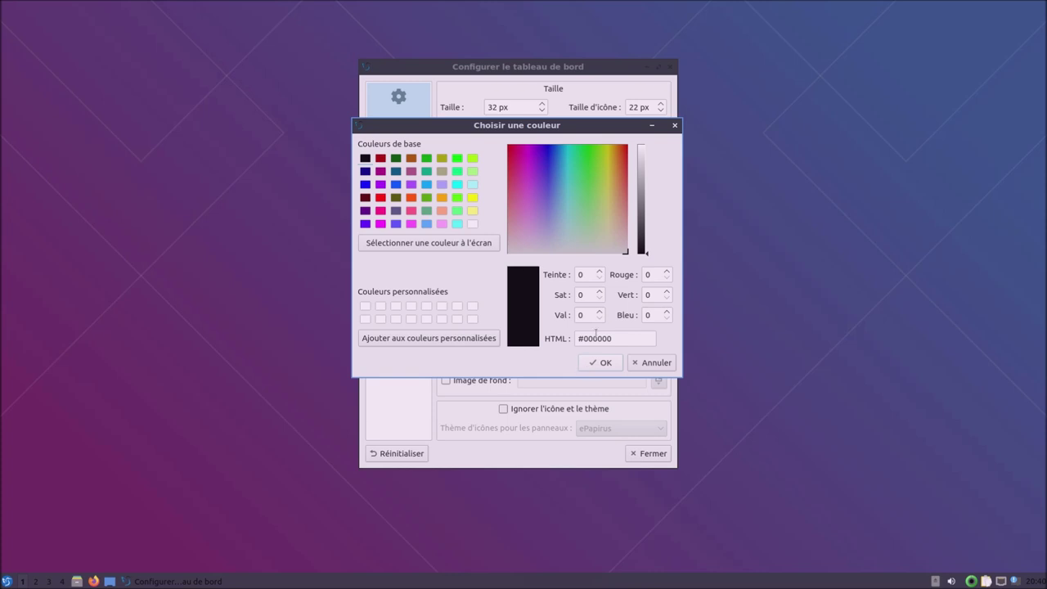
left_click(591, 166)
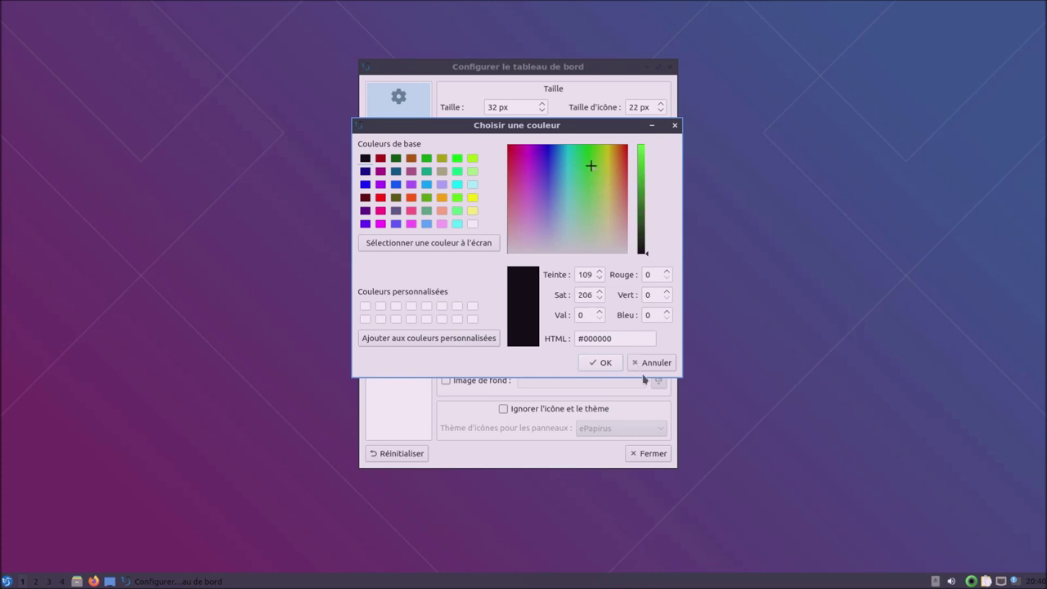
left_click(605, 362)
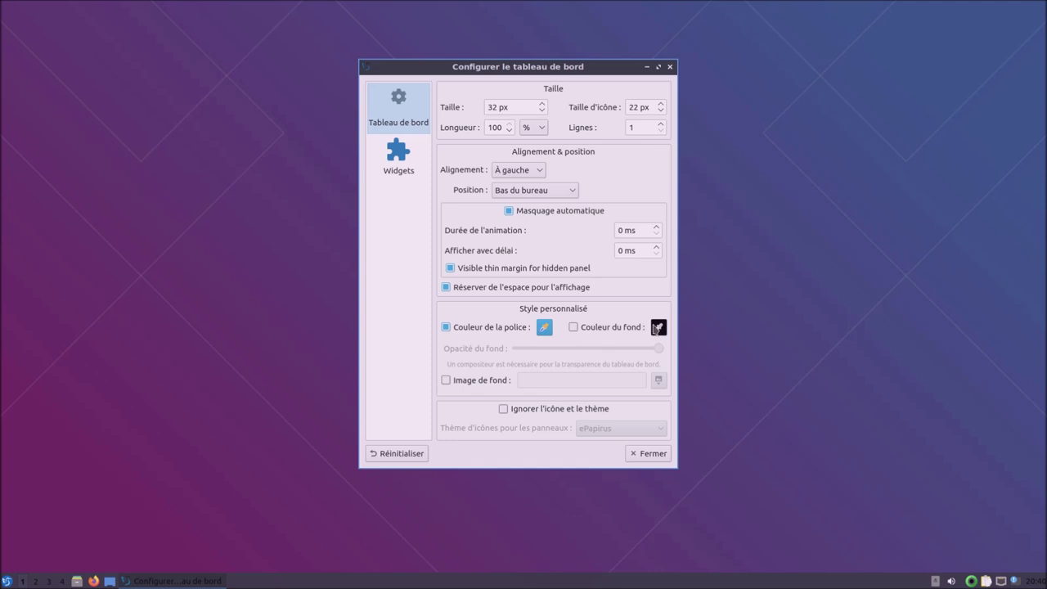
left_click(600, 327)
left_click(659, 327)
left_click(622, 157)
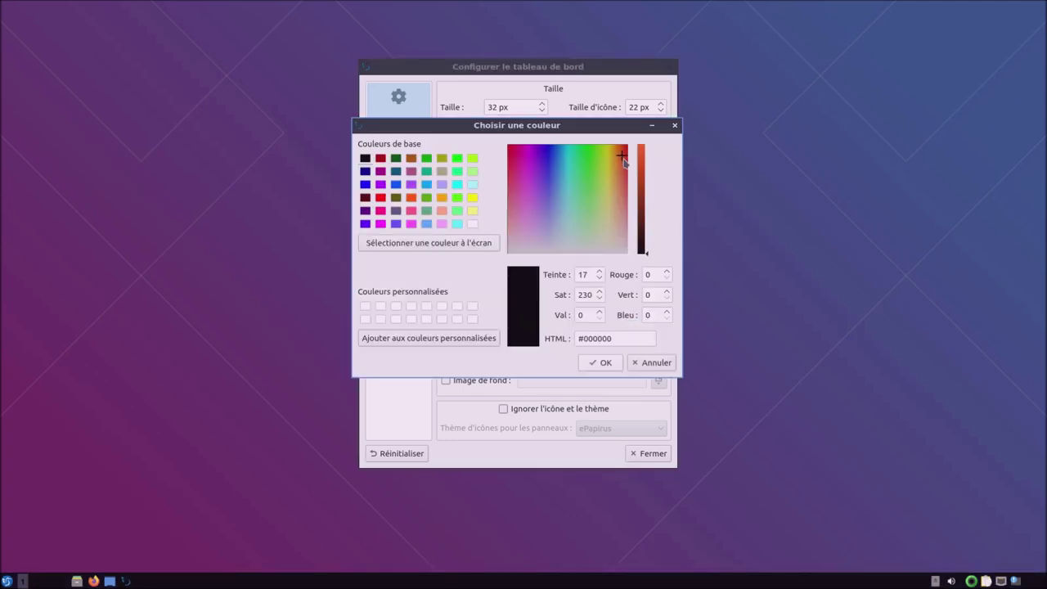
left_click(609, 366)
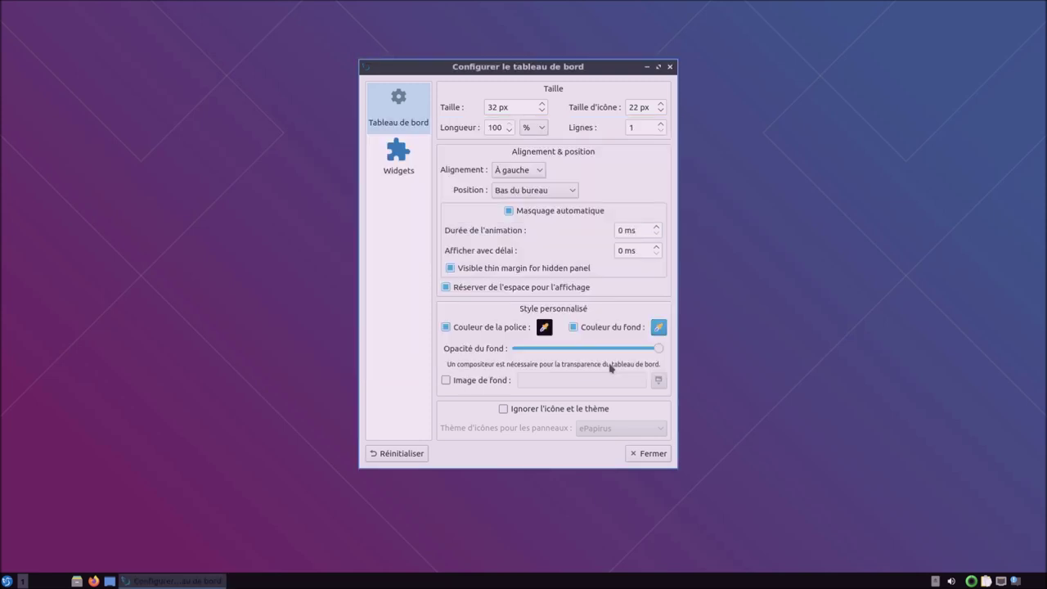
Lower the panel's background opacity to about a third, and raise it back to full.
left_click_drag(659, 352, 562, 353)
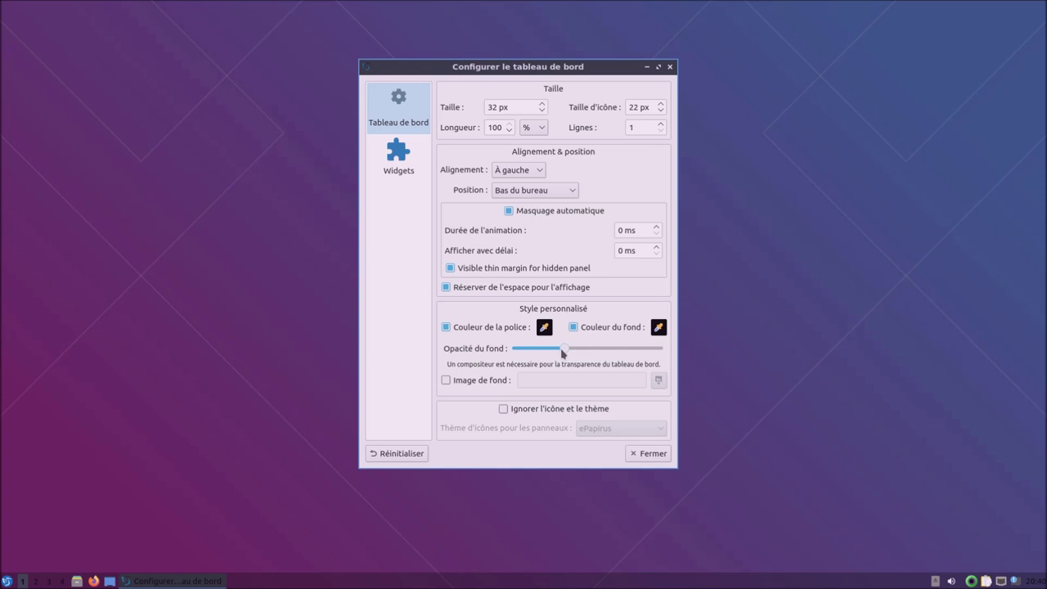
left_click(552, 352)
left_click_drag(554, 352, 664, 360)
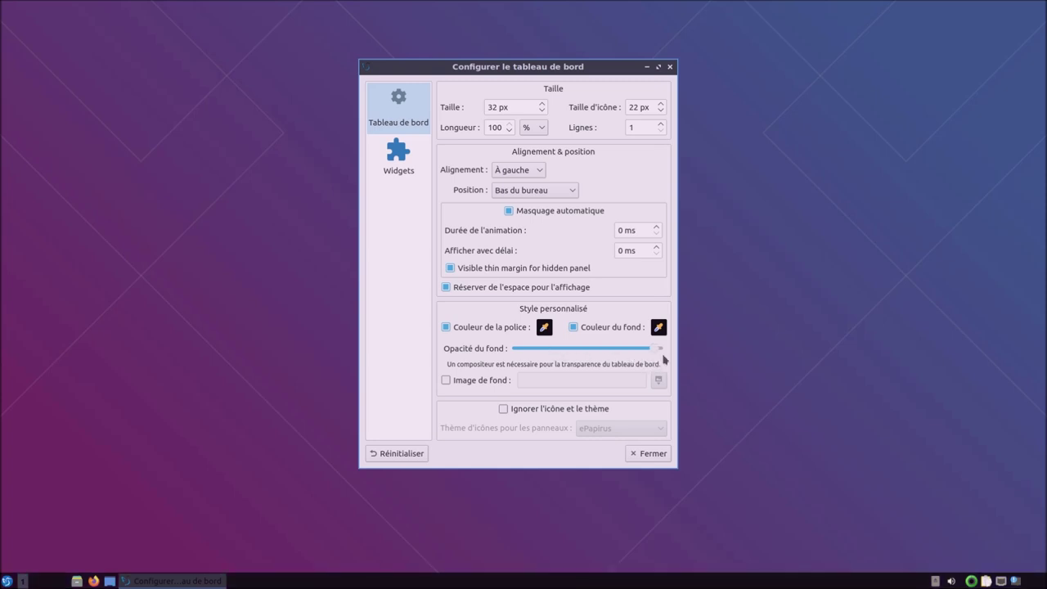
Set the panel's font colour to salmon and its background to yellow (#ffff00), and reset the panel settings.
left_click(543, 328)
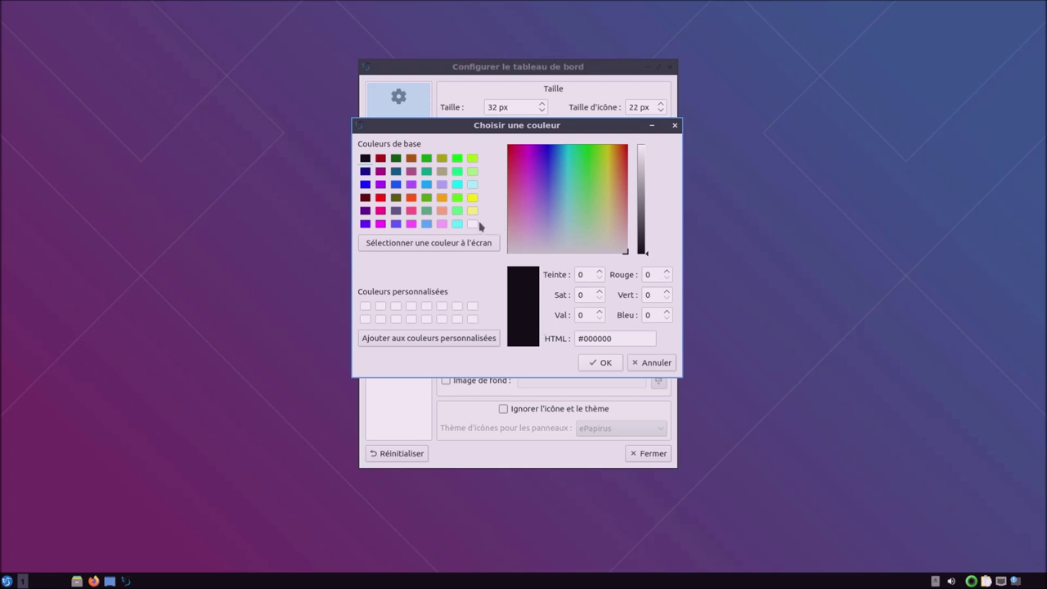
left_click(443, 211)
left_click(613, 362)
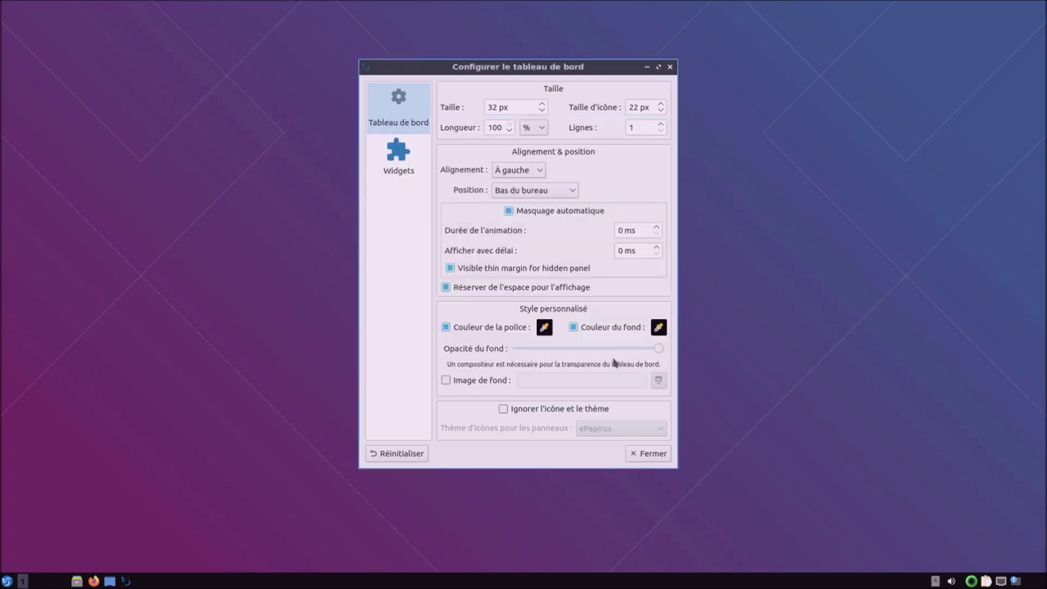
left_click(659, 329)
left_click(472, 198)
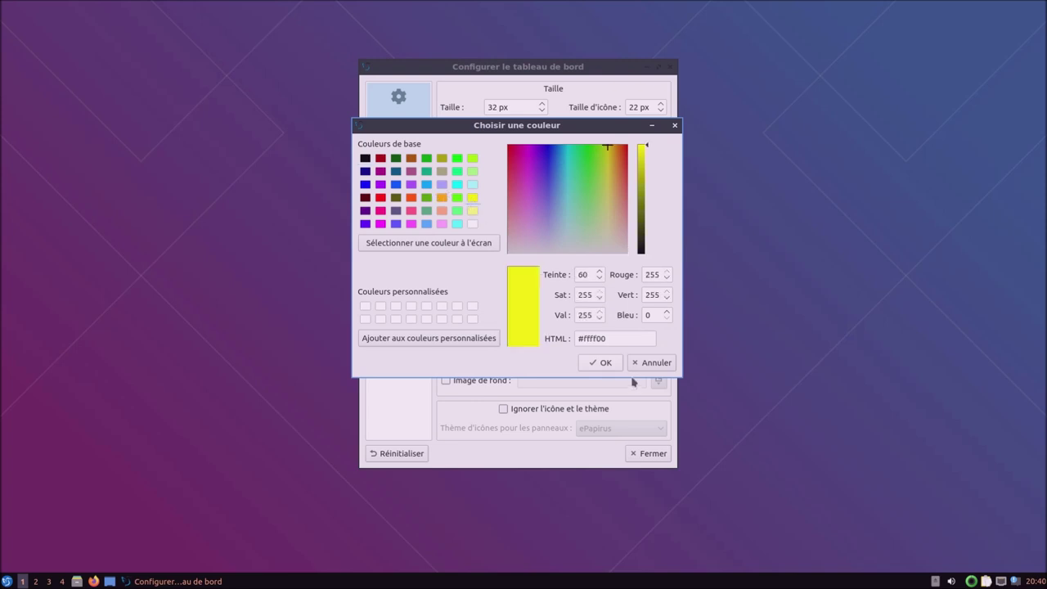
left_click(603, 362)
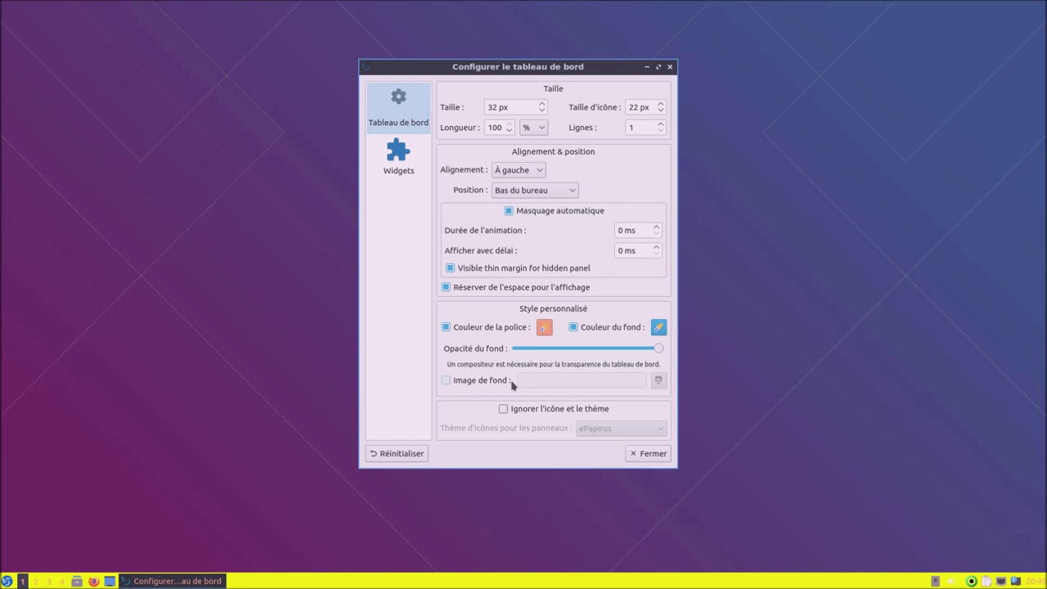
left_click(405, 458)
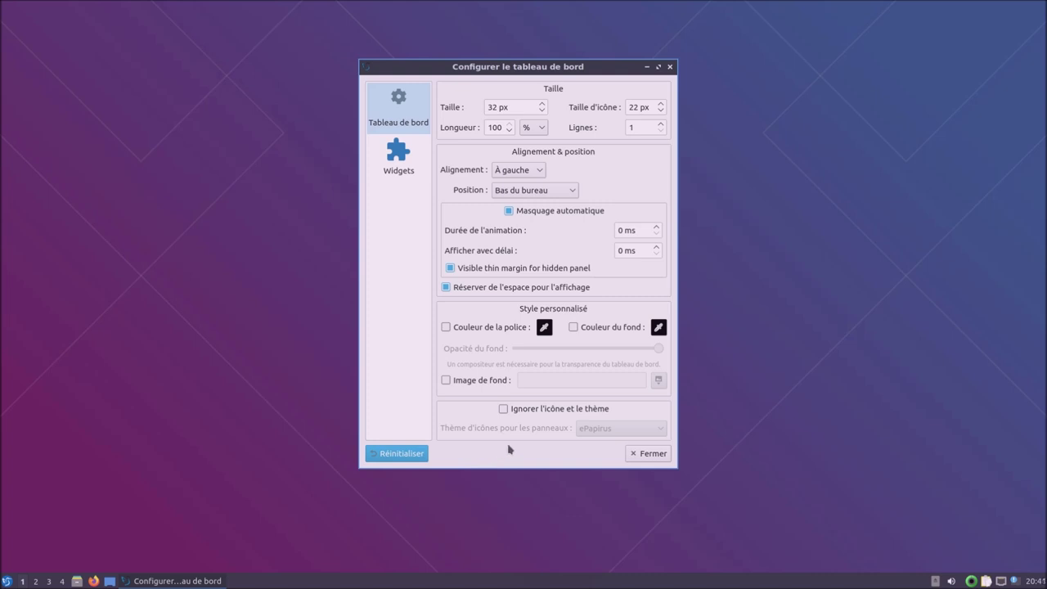
Override the panel's icon theme with Humanity, compare it with the icons in a file manager window, and disable the override.
left_click(502, 408)
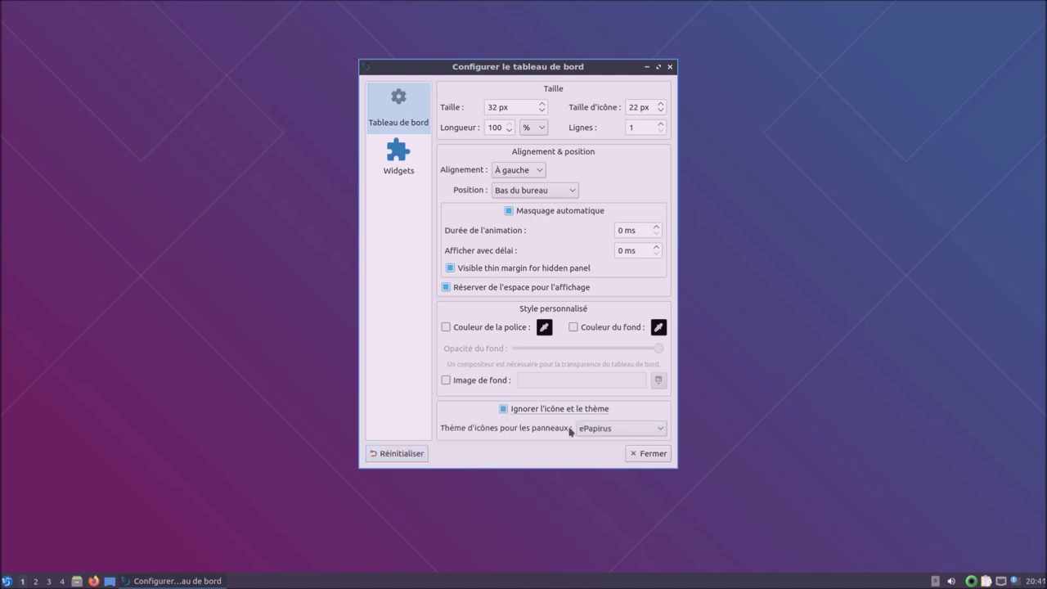
left_click(595, 433)
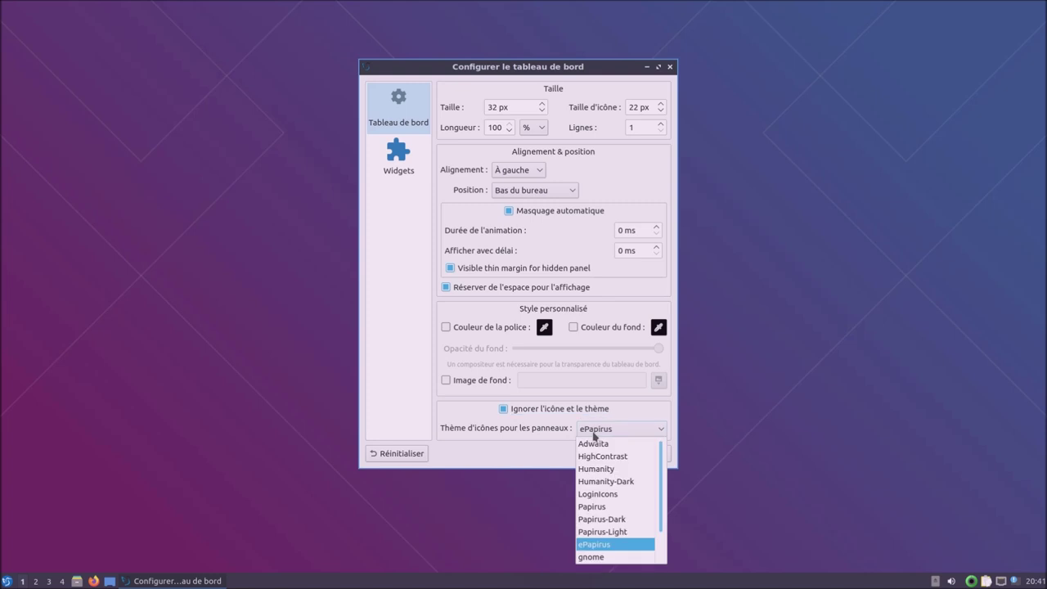
left_click(604, 471)
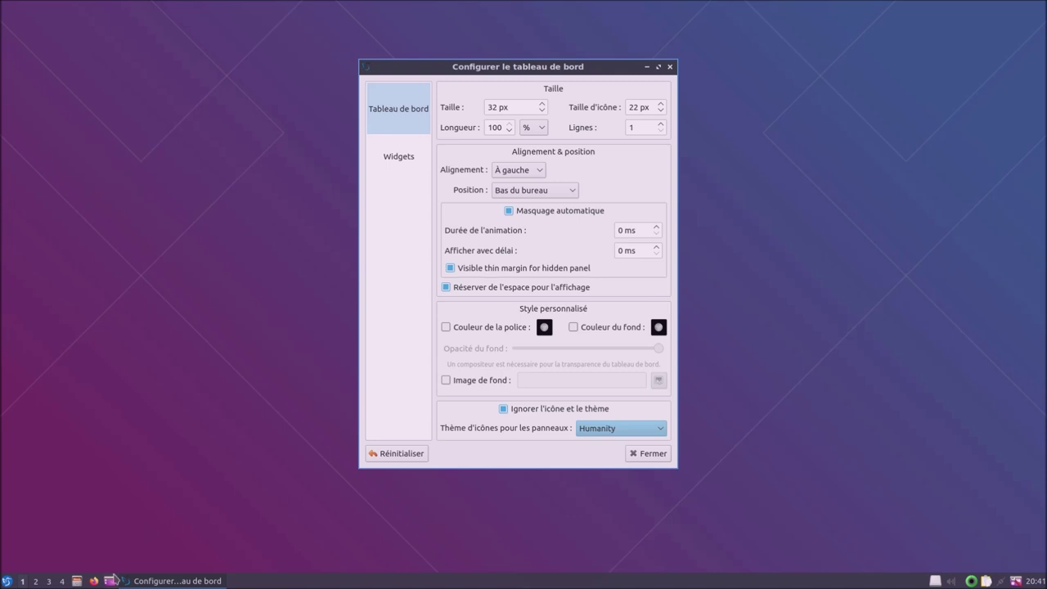
left_click(76, 581)
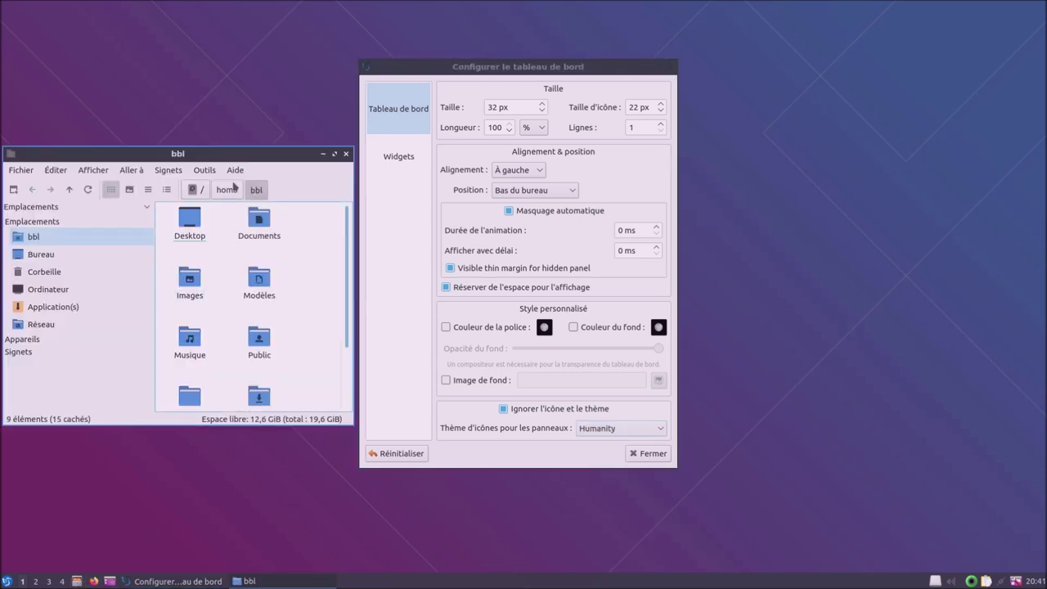
left_click_drag(236, 156, 234, 135)
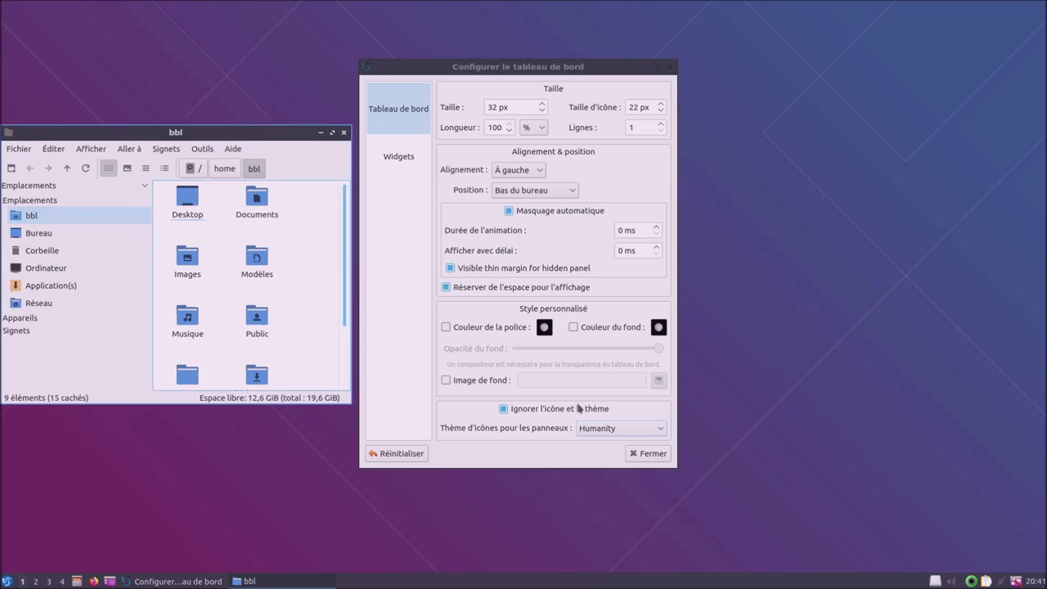
left_click(505, 408)
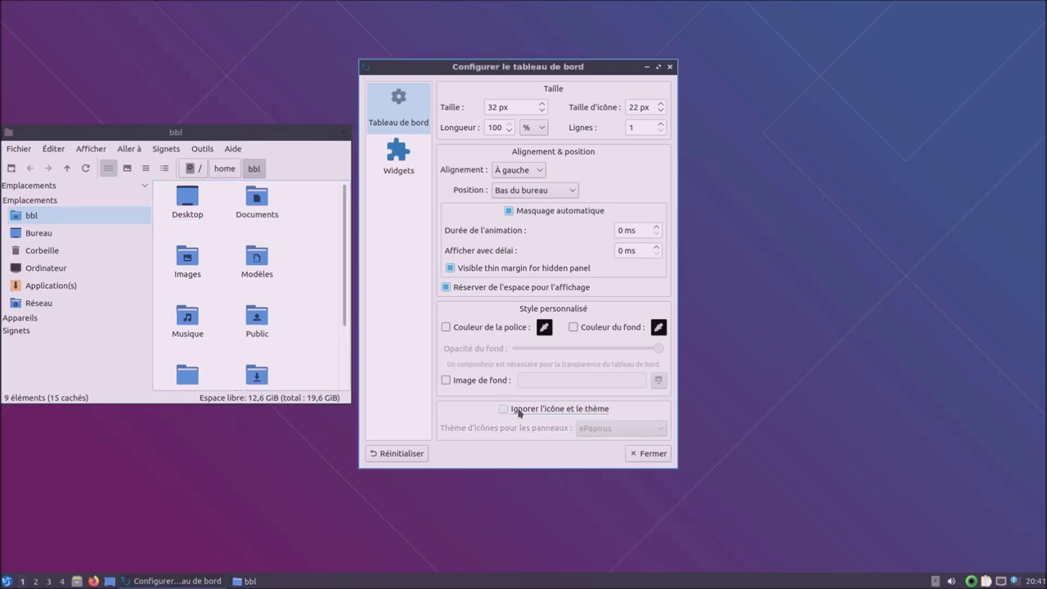
Close the file manager, open the application menu widget's settings from the panel's widget list, and check the application menu.
left_click(344, 134)
left_click(394, 155)
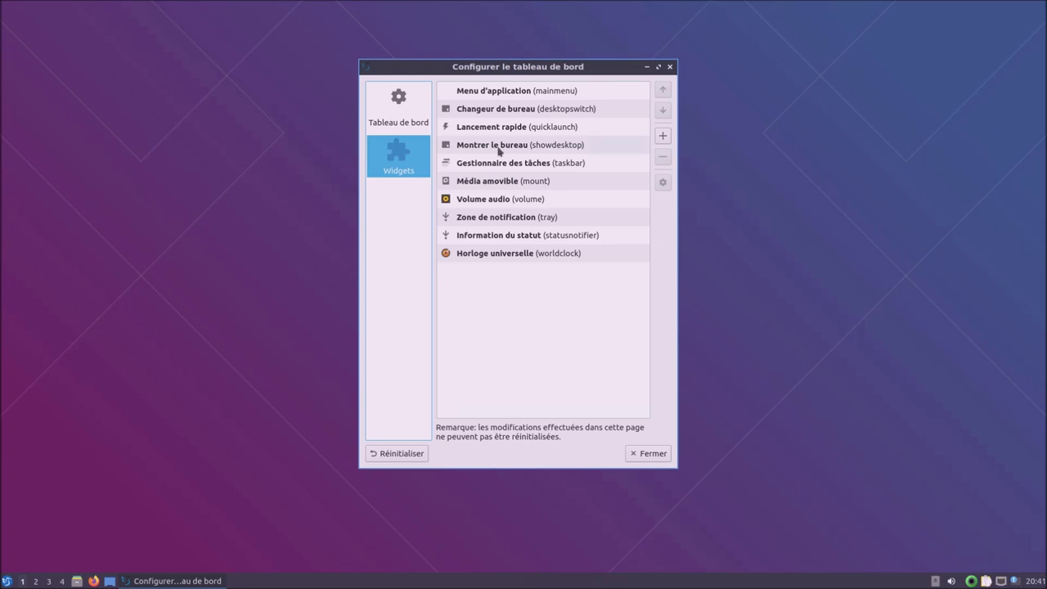
left_click(491, 90)
left_click(663, 182)
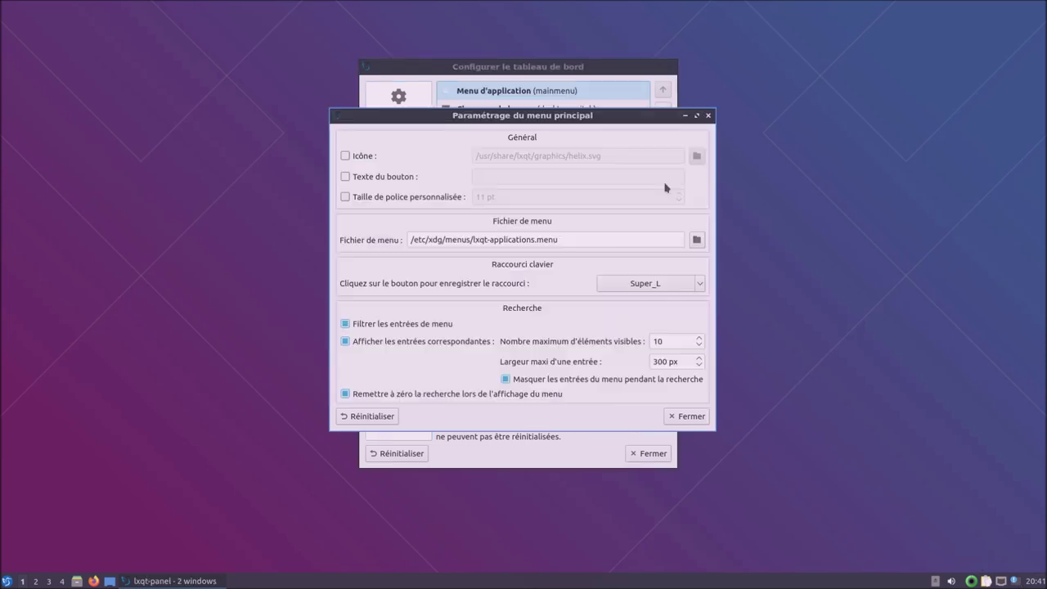
left_click_drag(560, 117, 320, 101)
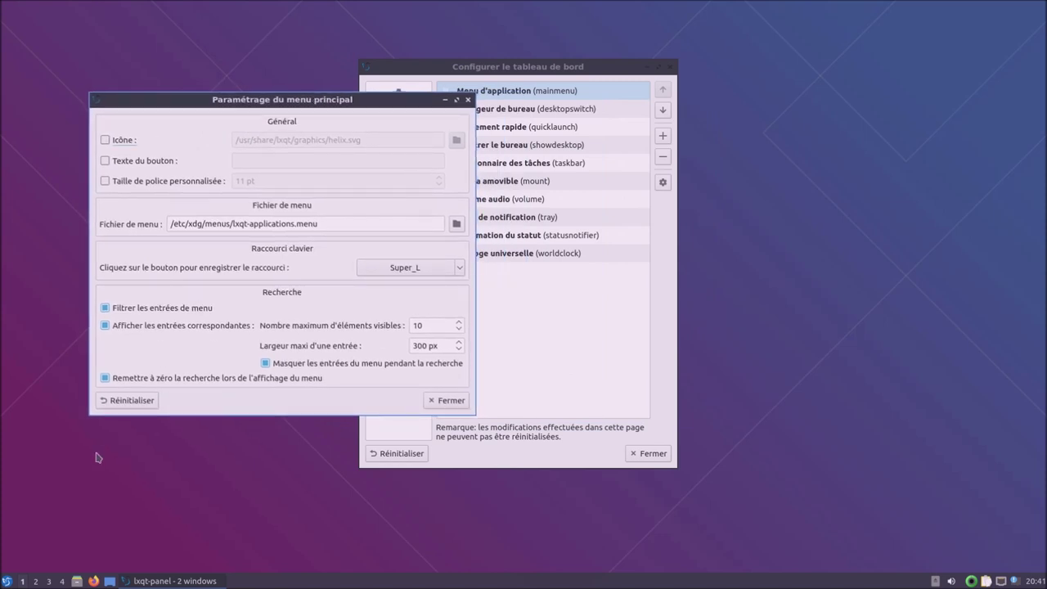
left_click(6, 581)
left_click(7, 581)
Enable a custom icon for the application menu, open its icon file chooser, cancel it, and disable the custom icon.
left_click(106, 141)
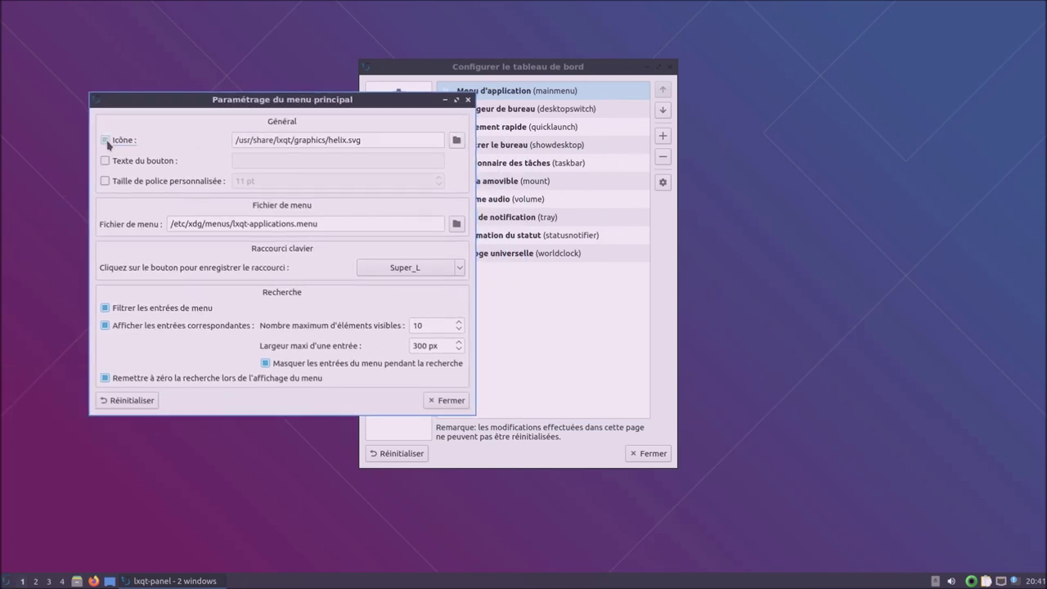
left_click(106, 142)
left_click(106, 143)
left_click(456, 141)
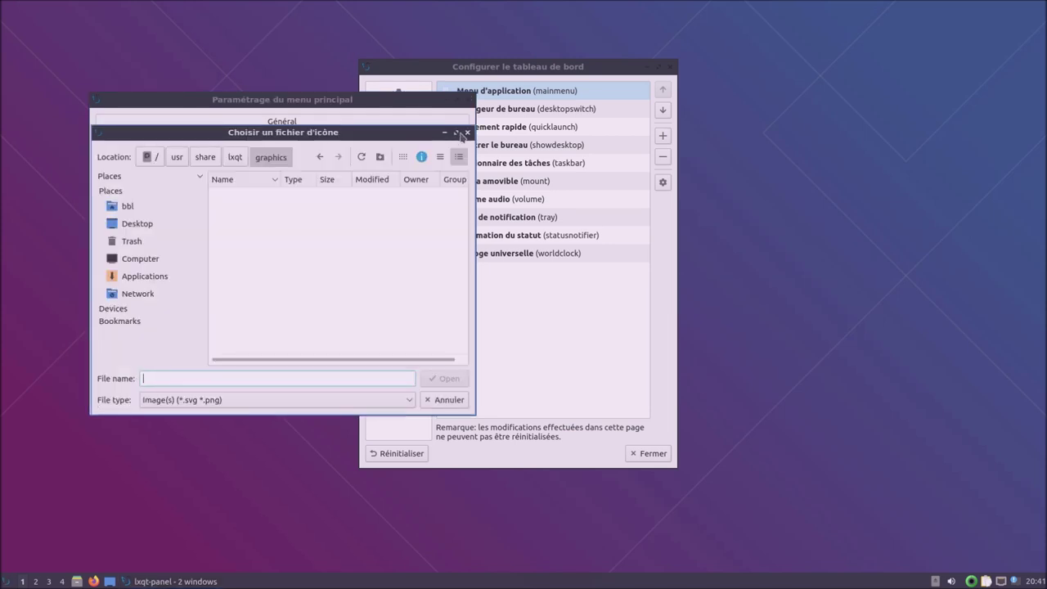
left_click(468, 131)
left_click(104, 141)
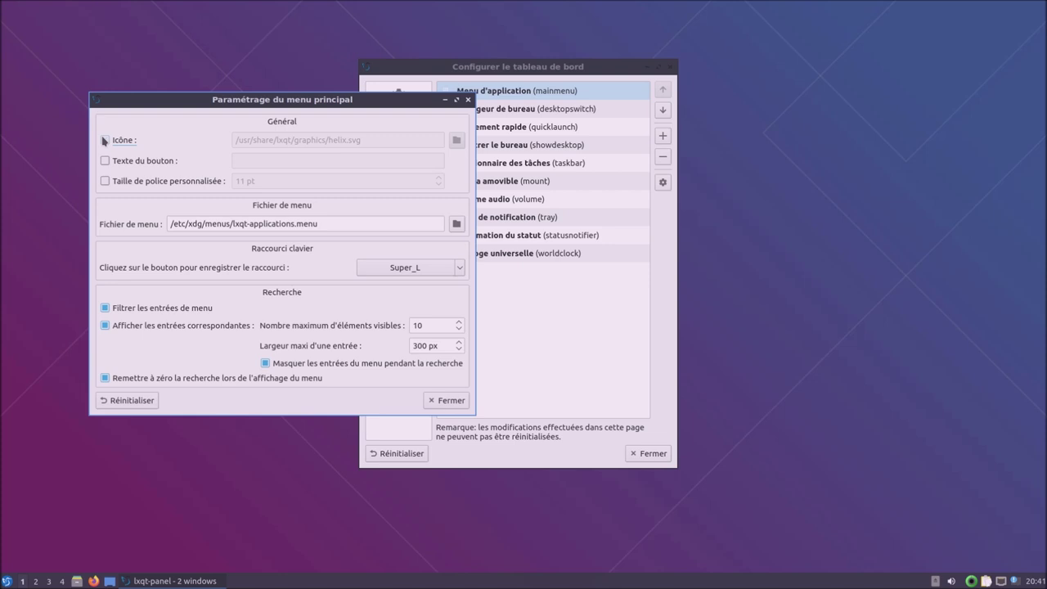
Enable the menu button text, set it to MENU, and disable the button text again.
left_click(104, 161)
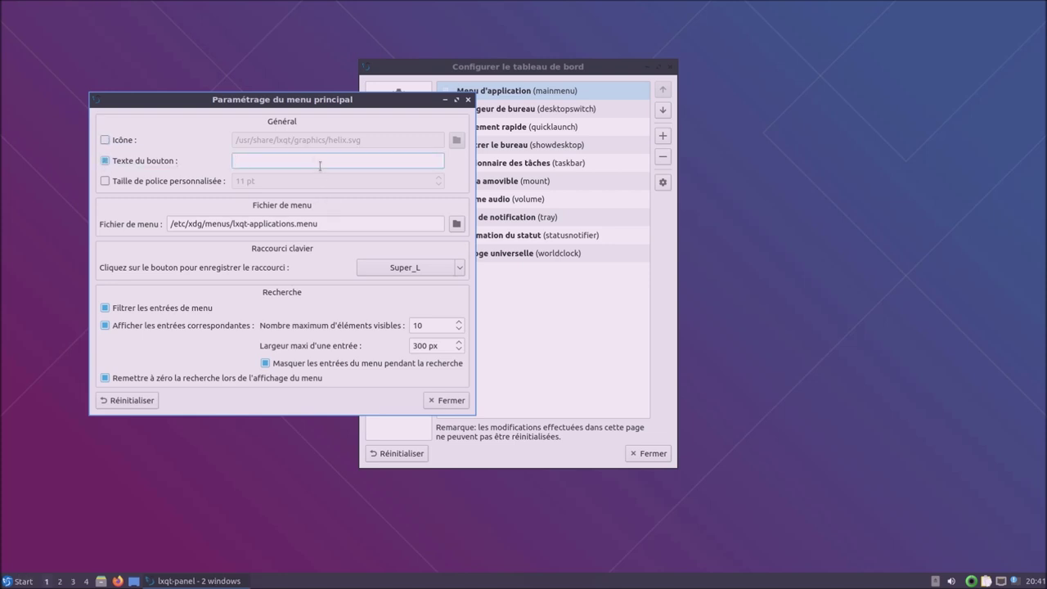
type("MENU")
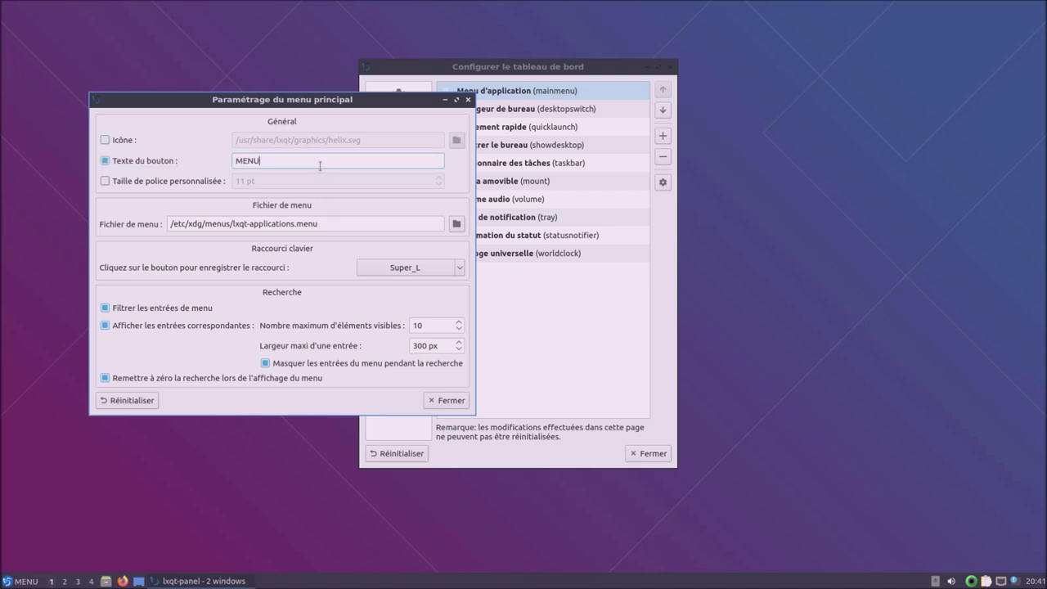
left_click(170, 162)
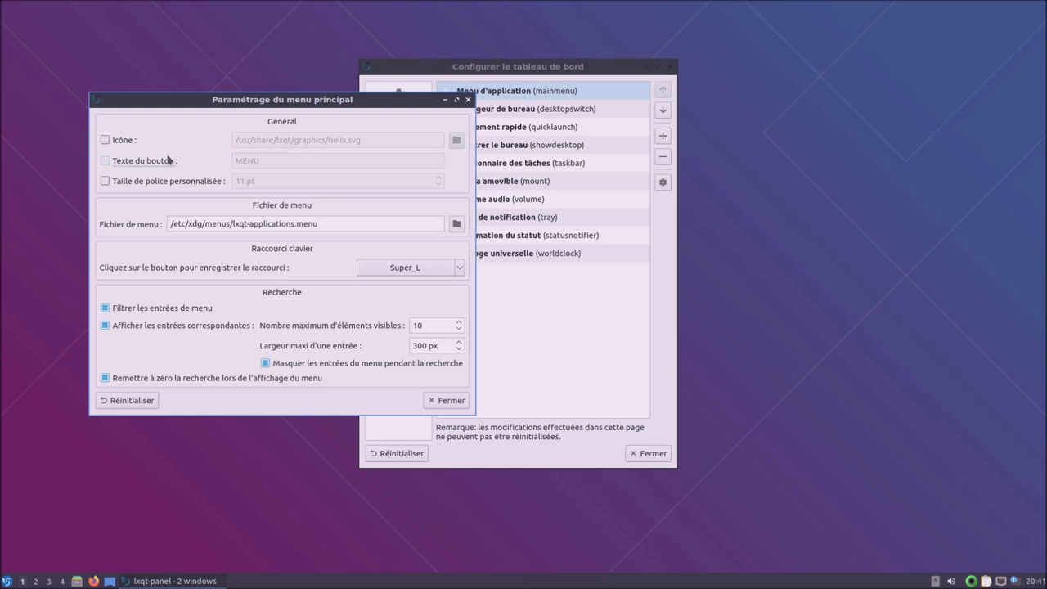
Enable a custom menu font size of 22 pt, preview the application menu, and try resetting the menu settings.
left_click(179, 183)
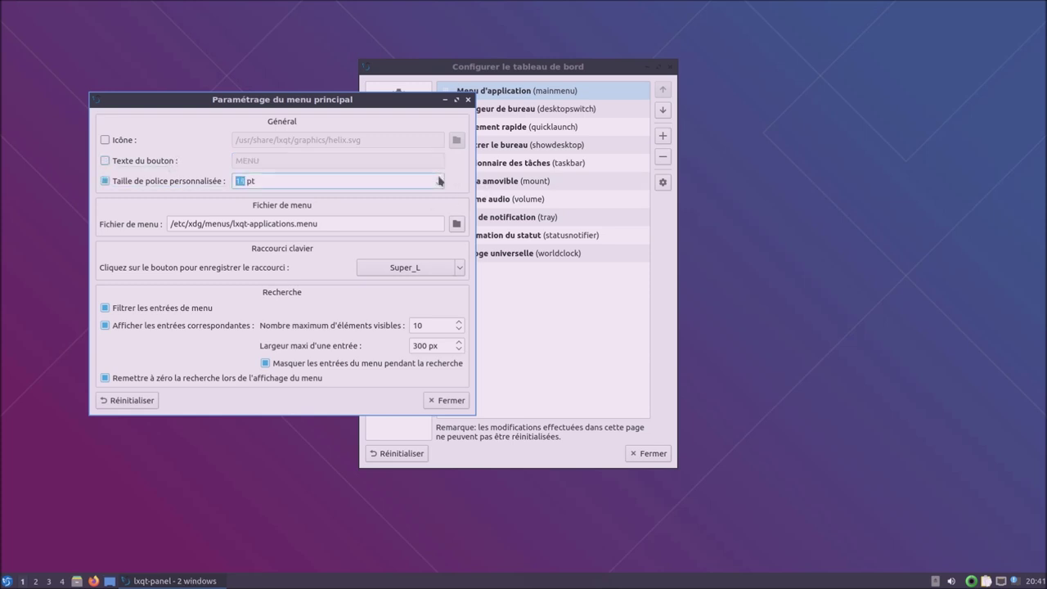
left_click(6, 581)
left_click(7, 581)
left_click(130, 402)
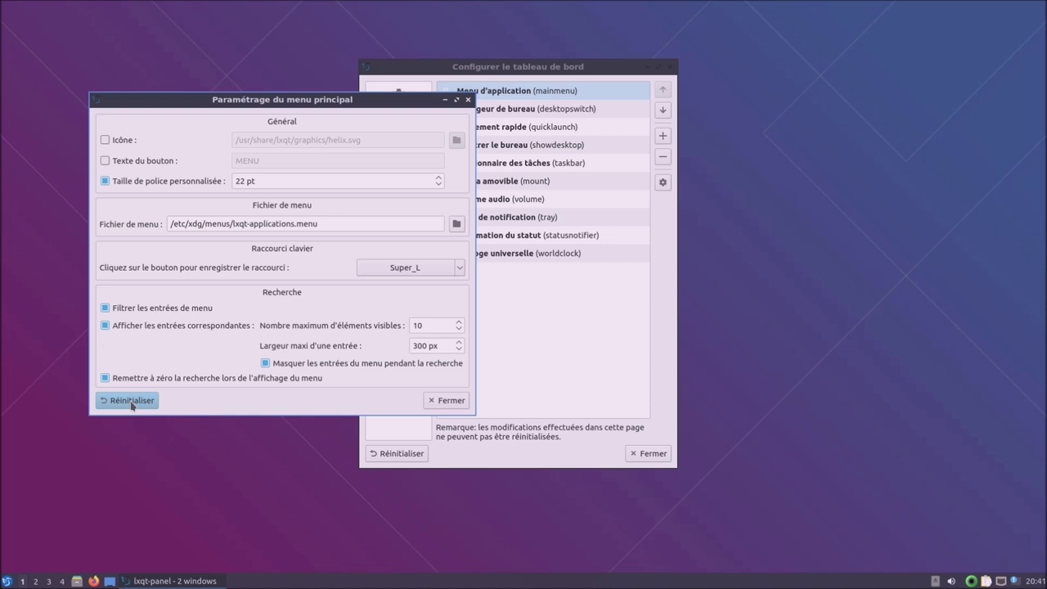
left_click(7, 581)
left_click(7, 581)
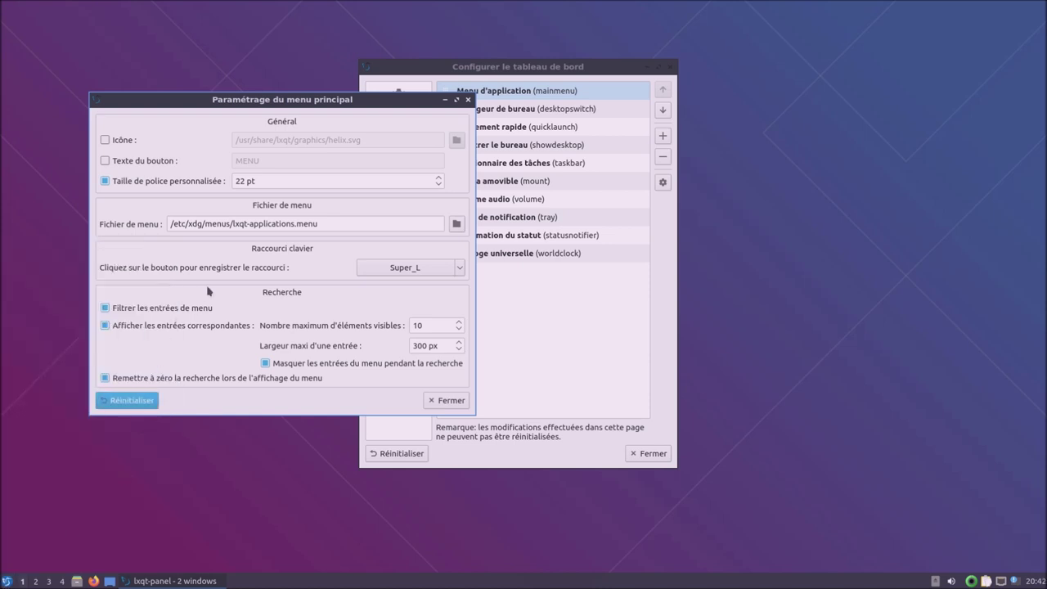
left_click(7, 581)
left_click(6, 581)
Disable the custom menu font size, reset the menu settings, and check the application menu again.
left_click(105, 181)
left_click(121, 404)
left_click(6, 581)
left_click(6, 581)
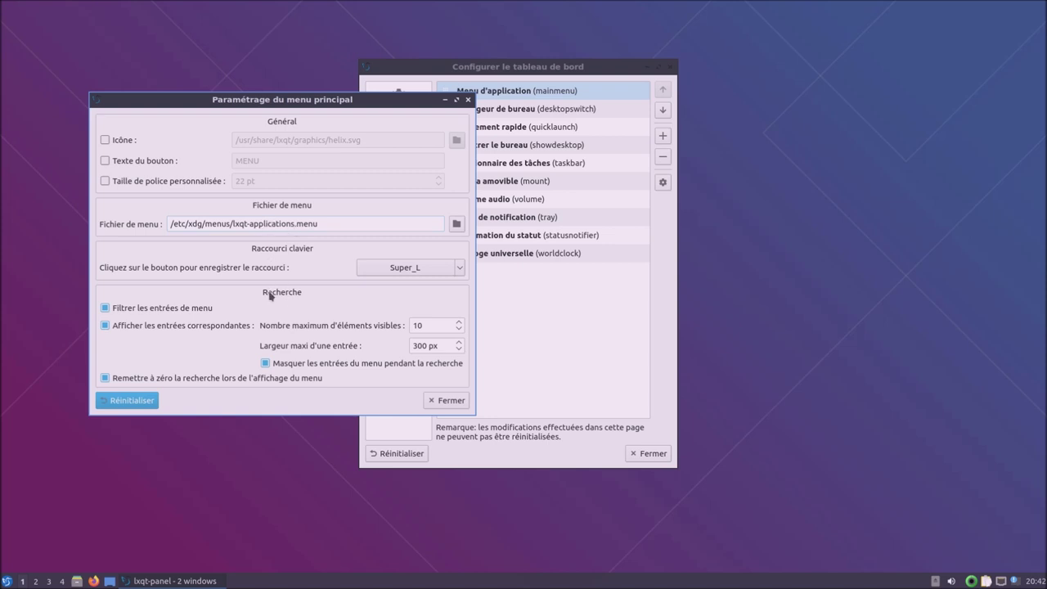
Test the Super_L shortcut for the application menu, and close the main menu settings.
key("super")
key("super")
key("super")
key("super")
left_click(448, 400)
Open the desktop switcher widget's settings, switch to desktop 2, and return to desktop 1.
left_click(498, 110)
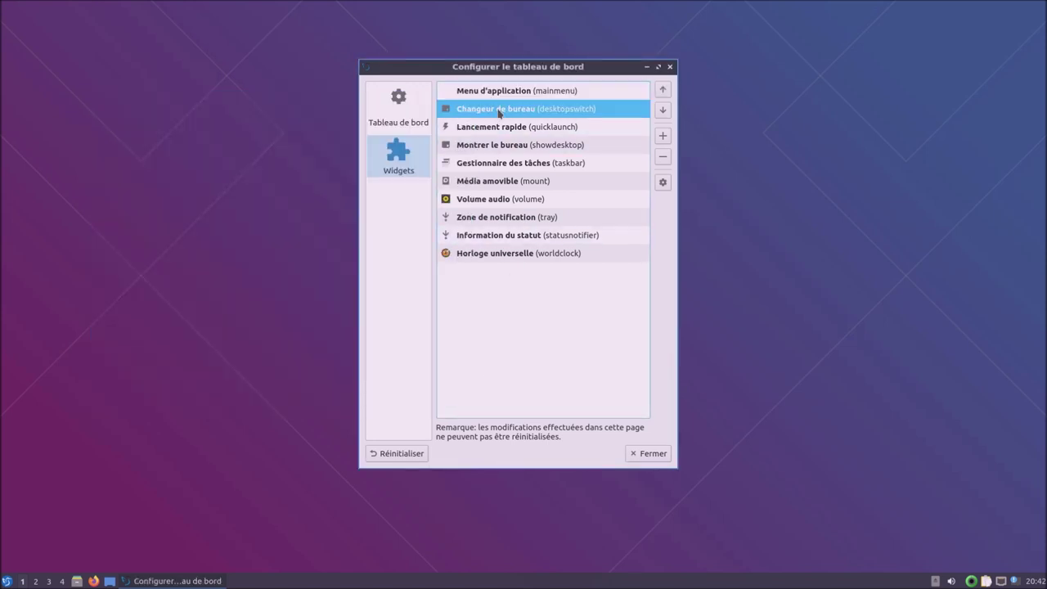
left_click(664, 182)
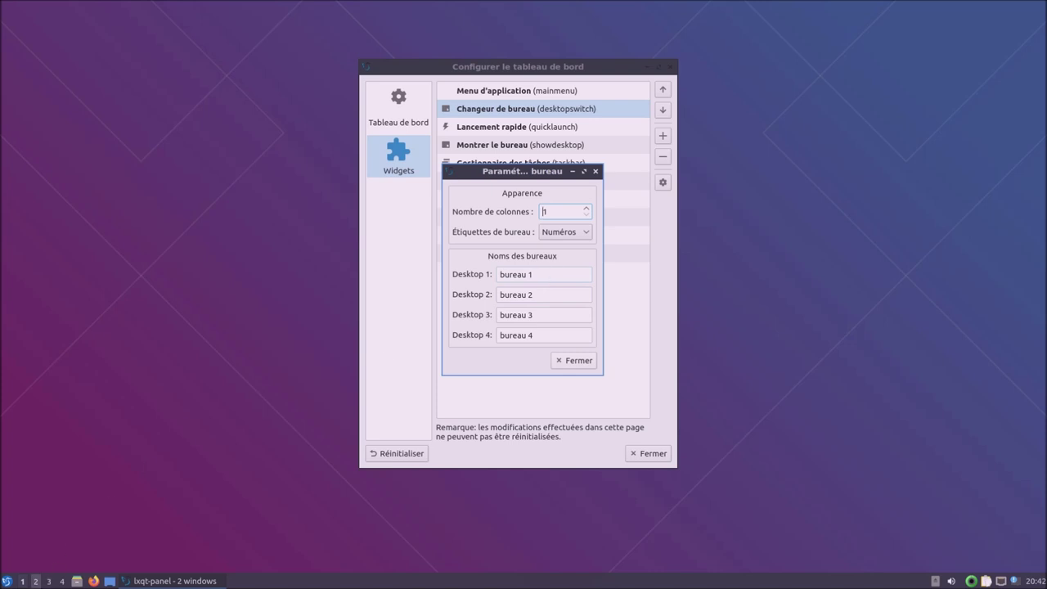
left_click(35, 581)
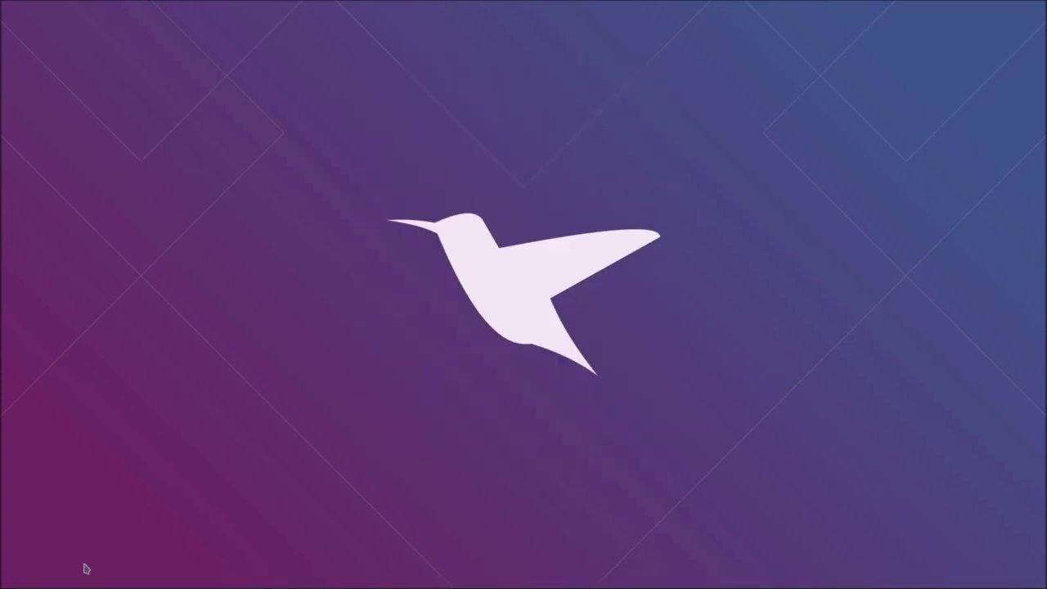
left_click(22, 581)
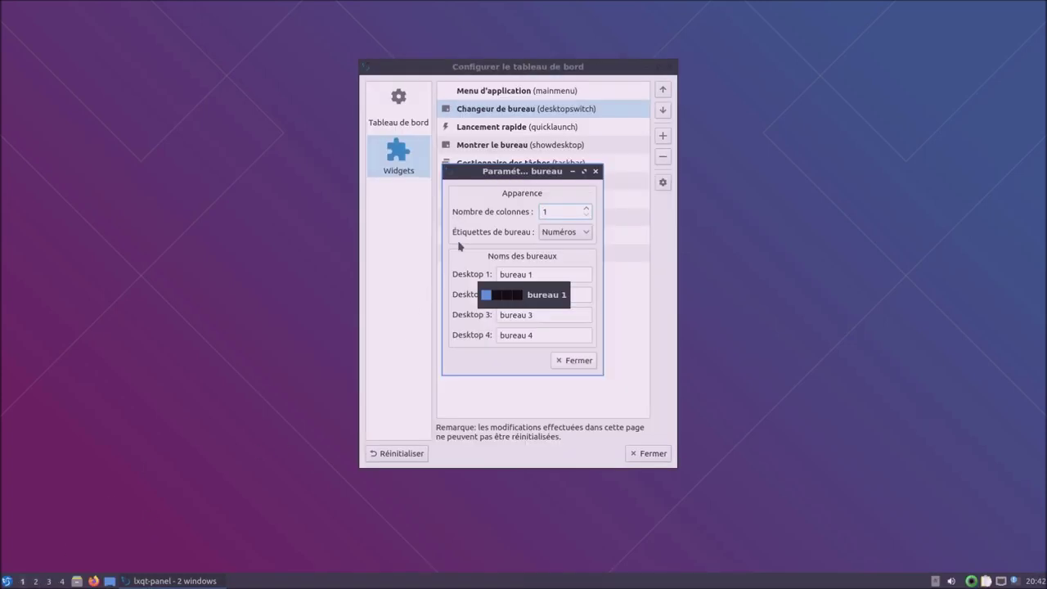
Reset the general panel settings and disable the panel's automatic hiding.
left_click(415, 110)
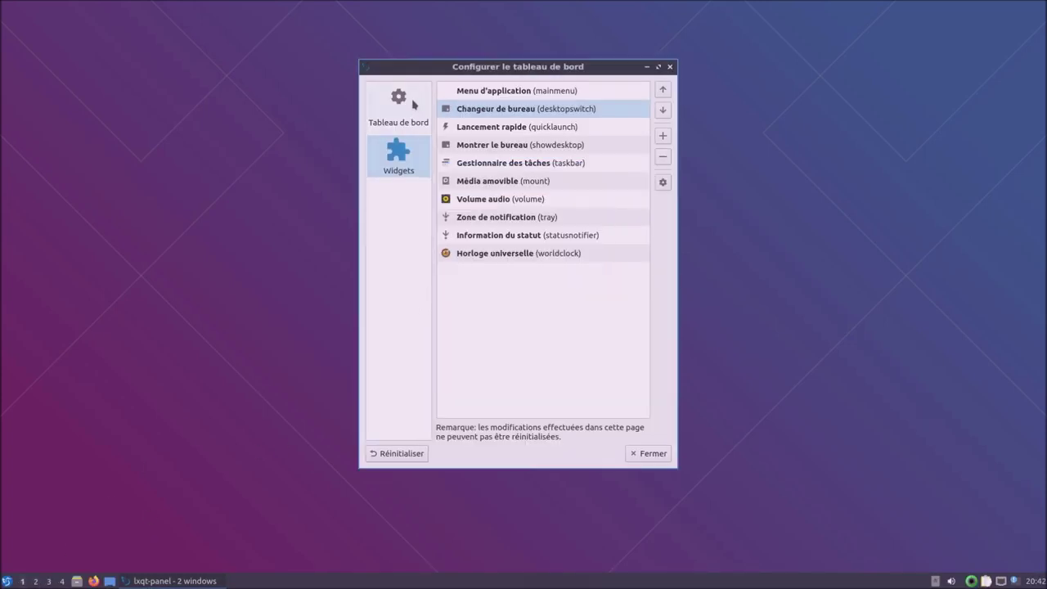
left_click(398, 456)
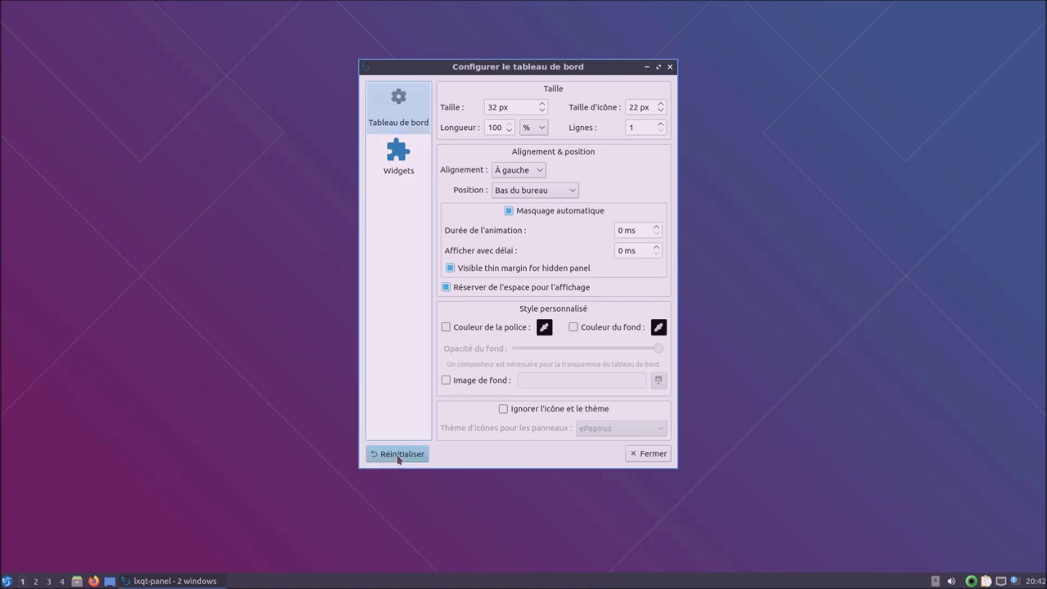
left_click(531, 214)
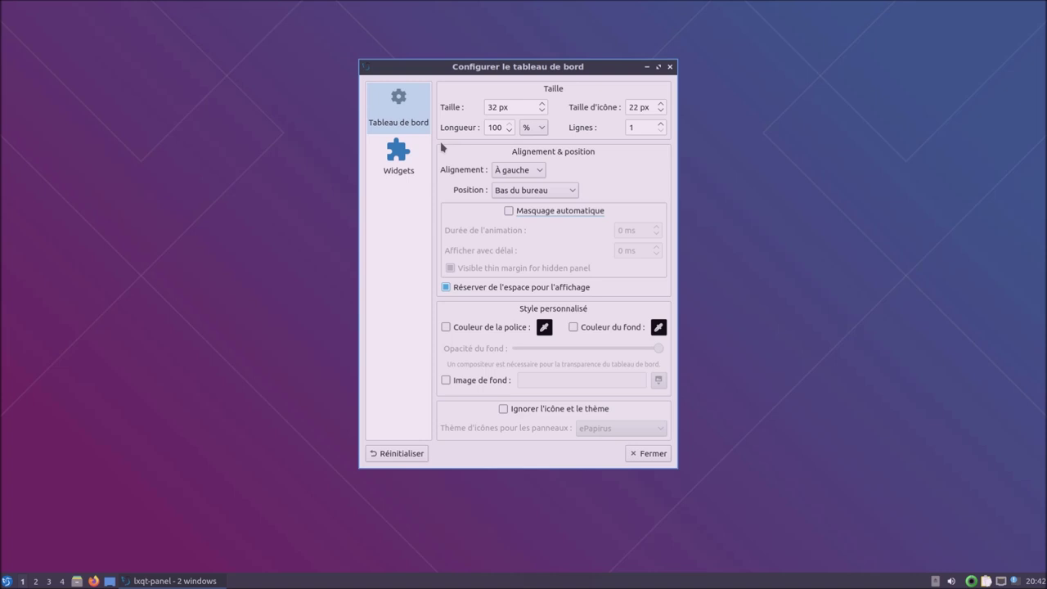
Review the task manager widget's settings from the panel's widget list, close them, and select the Volume audio widget.
left_click(404, 153)
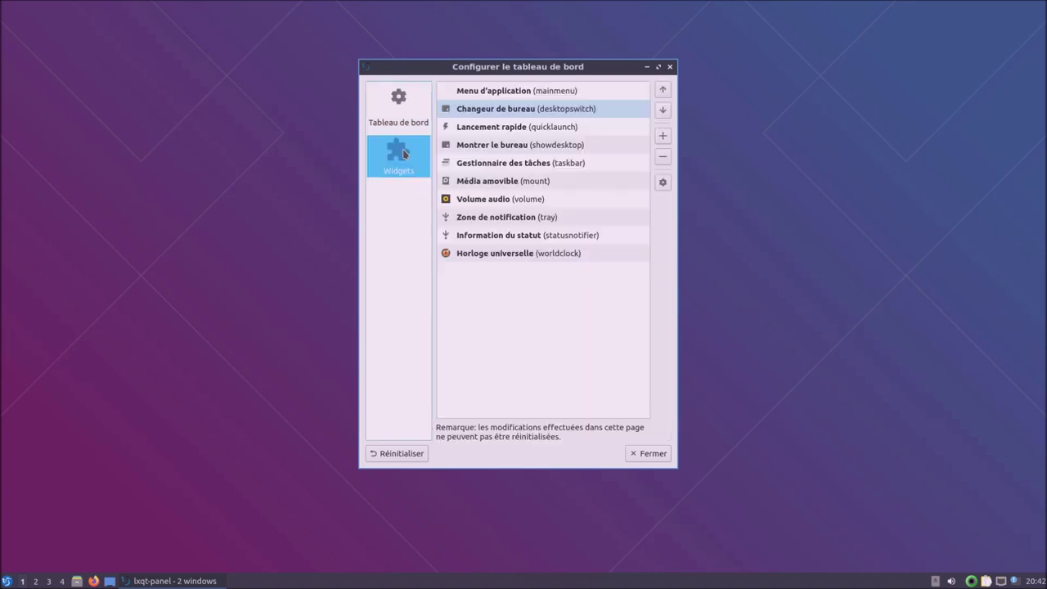
left_click(486, 130)
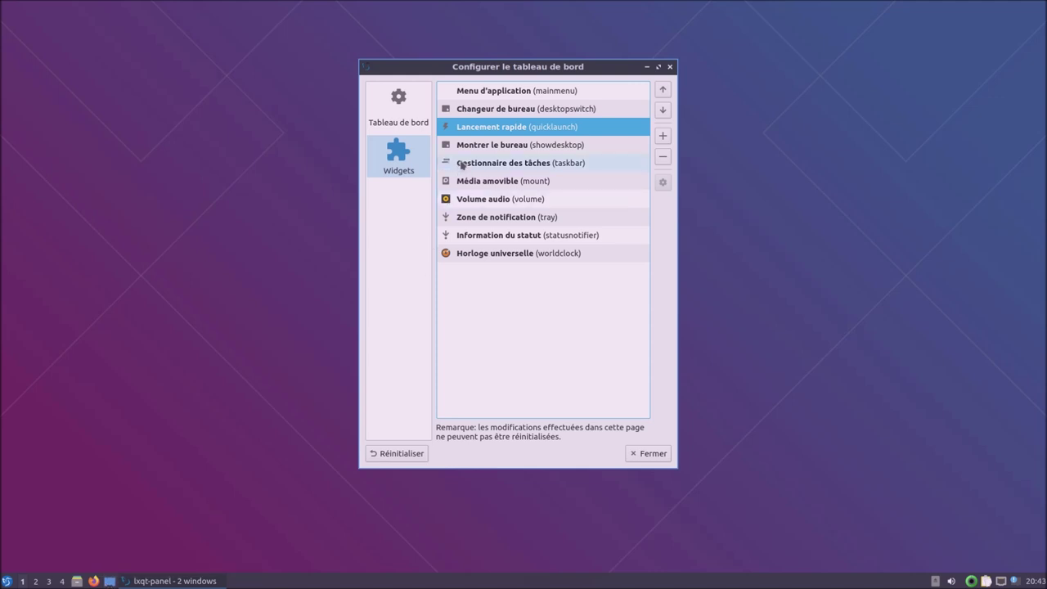
left_click(461, 163)
left_click(664, 183)
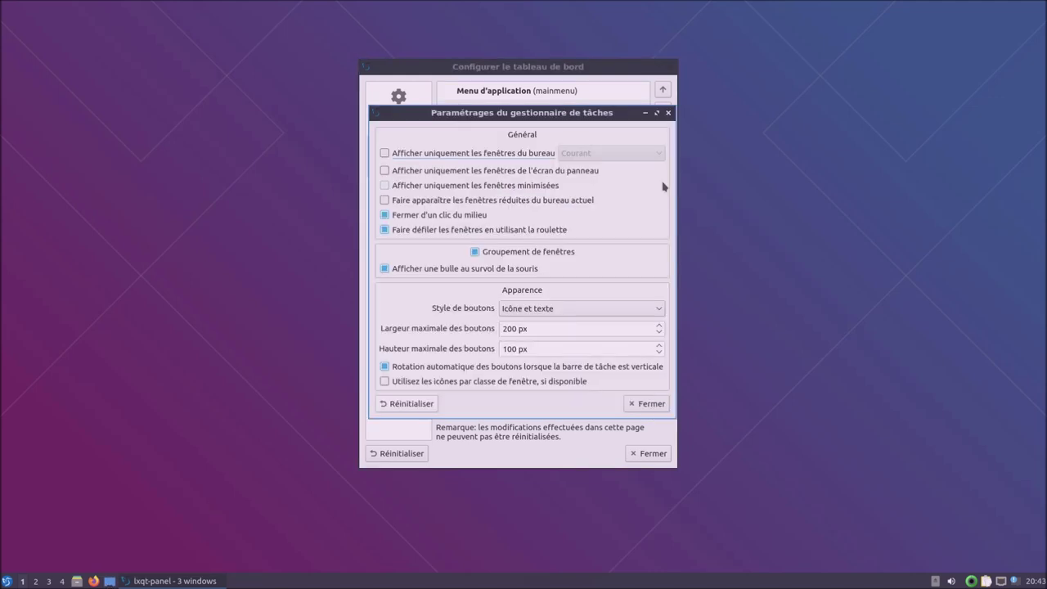
left_click_drag(473, 114, 248, 118)
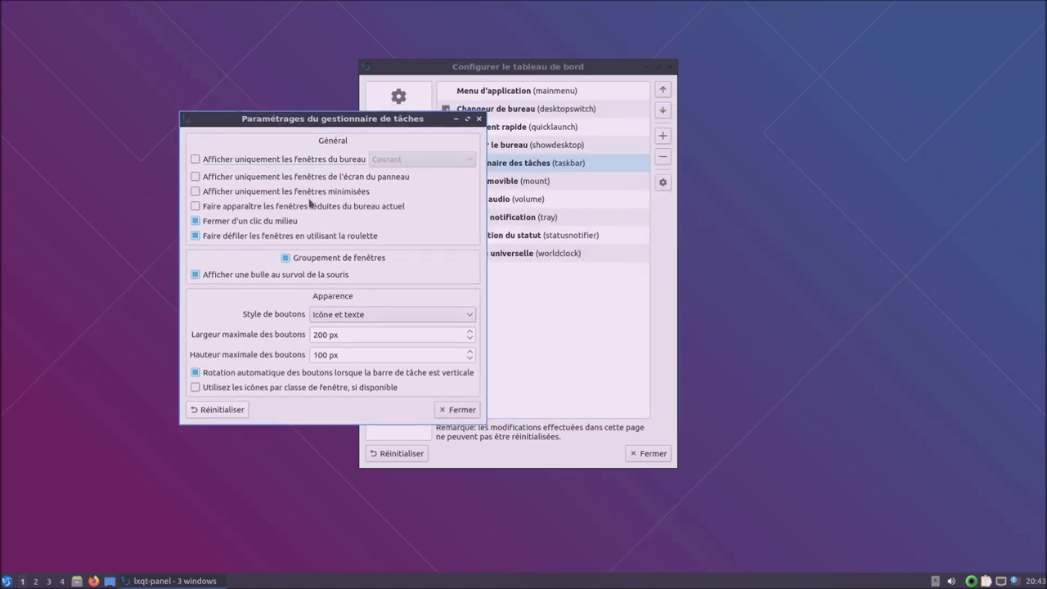
left_click(459, 412)
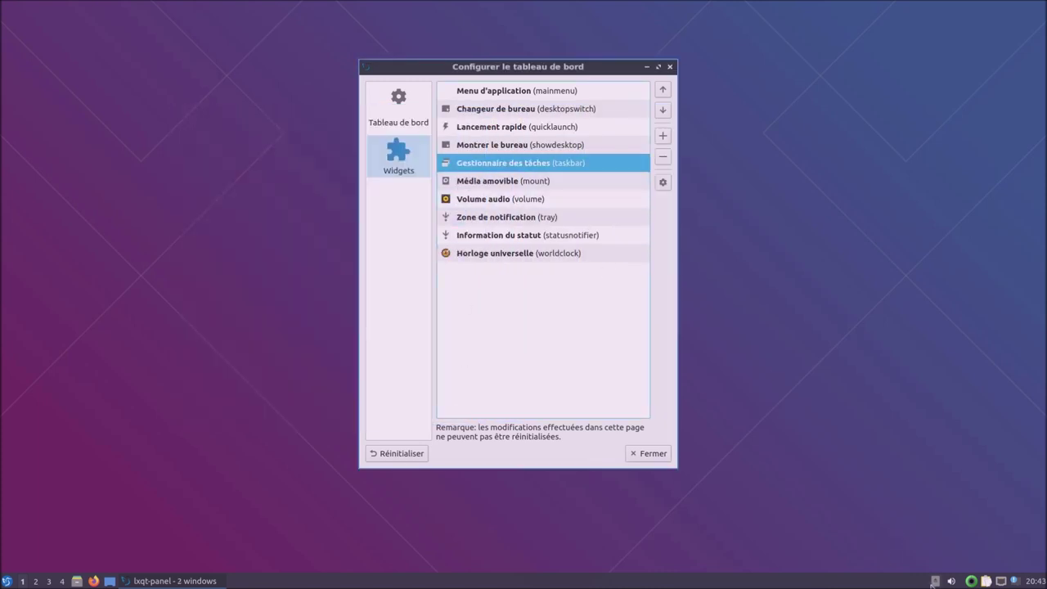
left_click(509, 199)
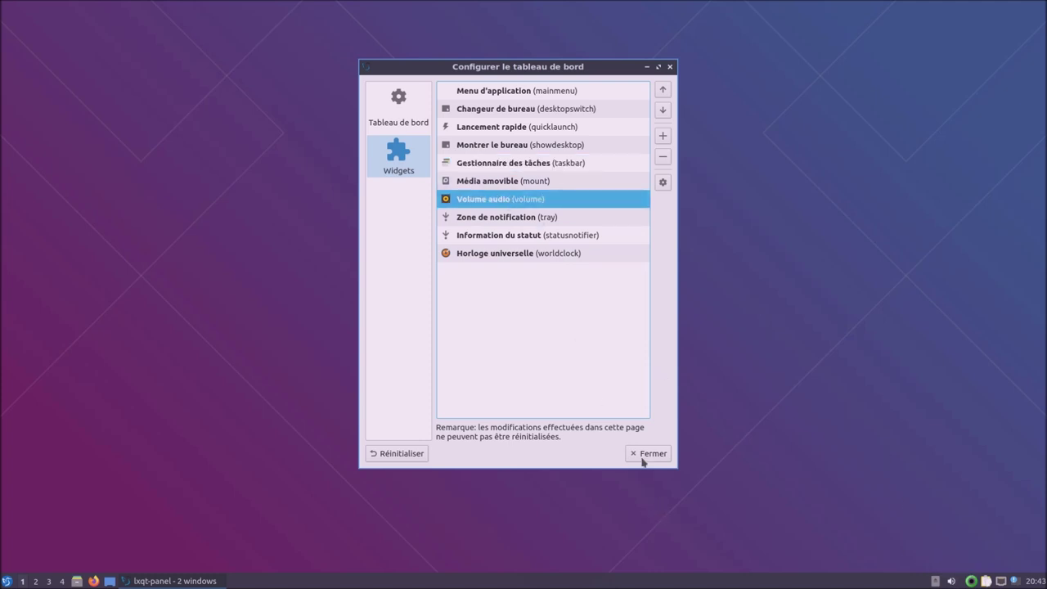
Set the panel's position to the top of the desktop (Haut du bureau).
left_click(400, 105)
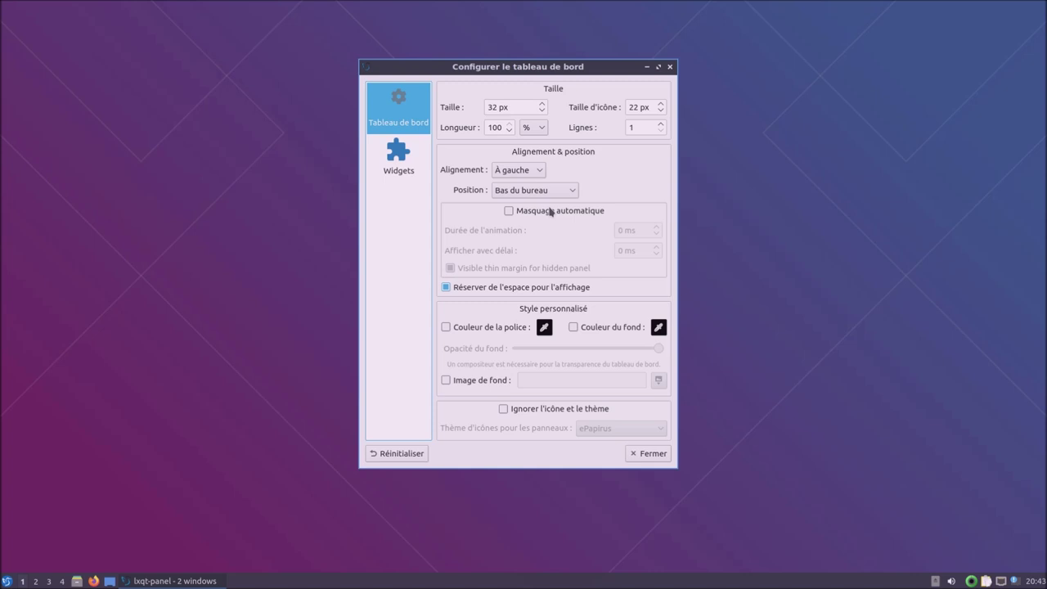
left_click(528, 179)
left_click(528, 180)
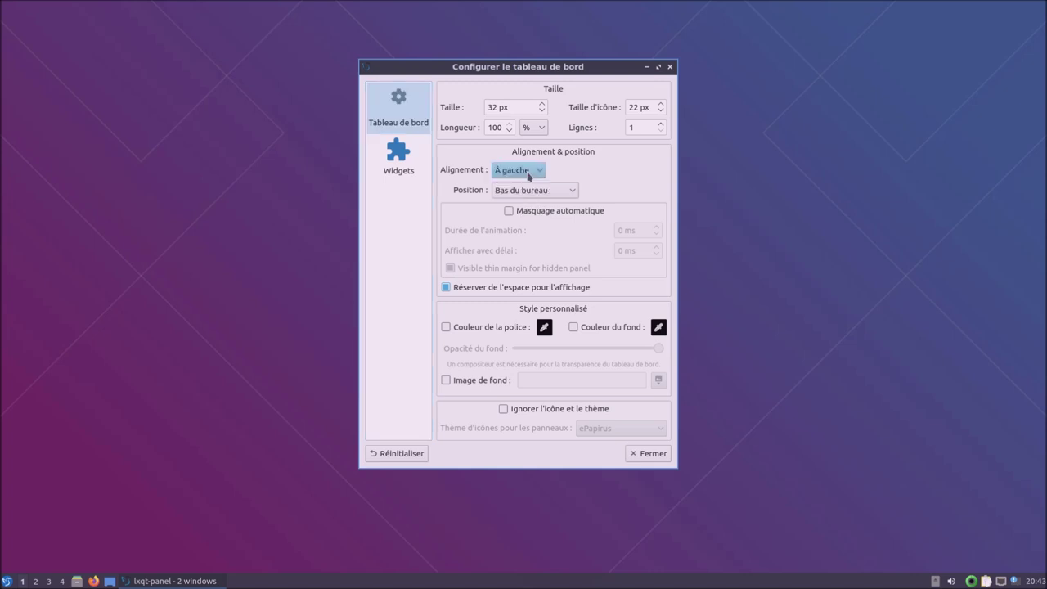
left_click(538, 192)
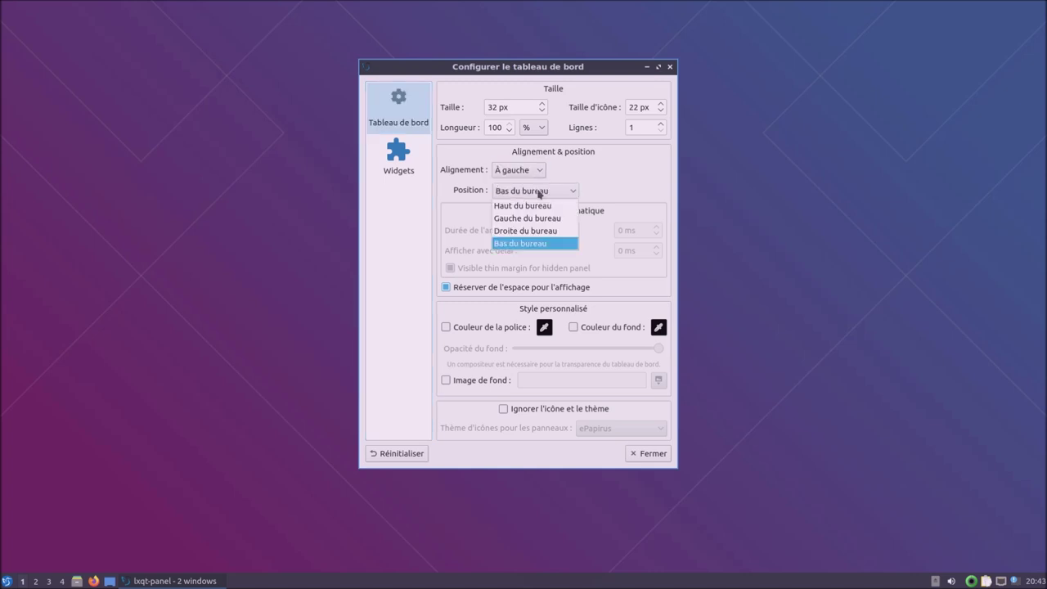
left_click(522, 206)
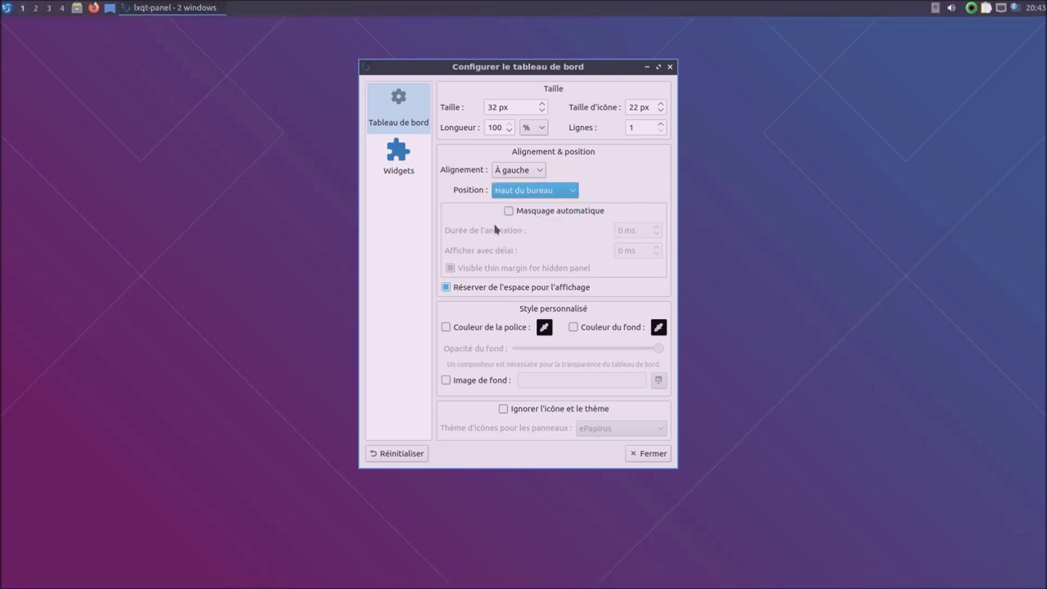
Add a new panel at the bottom of the desktop and close all open panel and desktop switcher settings windows.
right_click(376, 14)
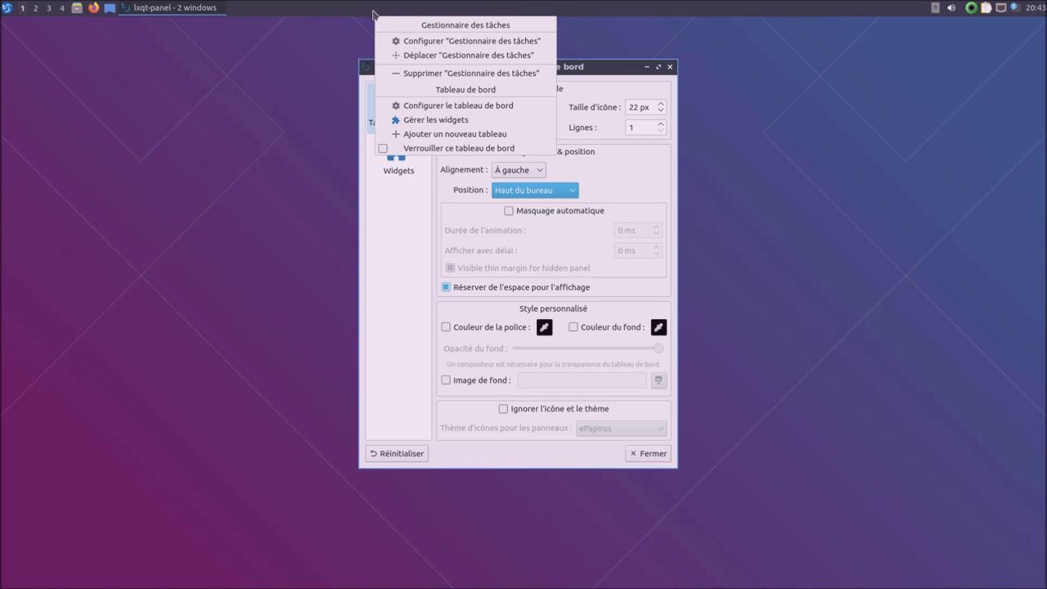
left_click(423, 134)
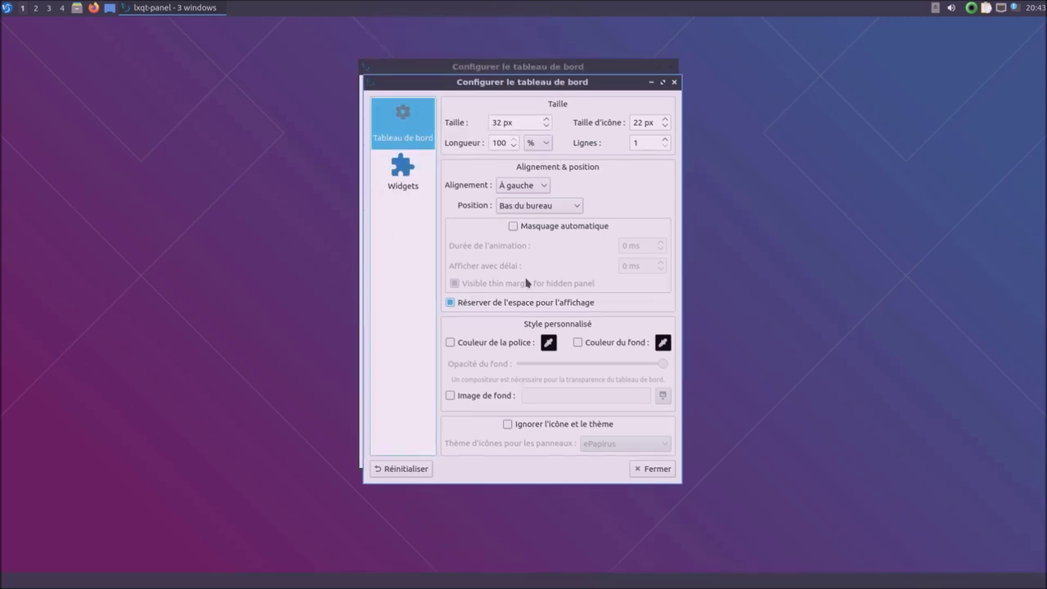
left_click(674, 82)
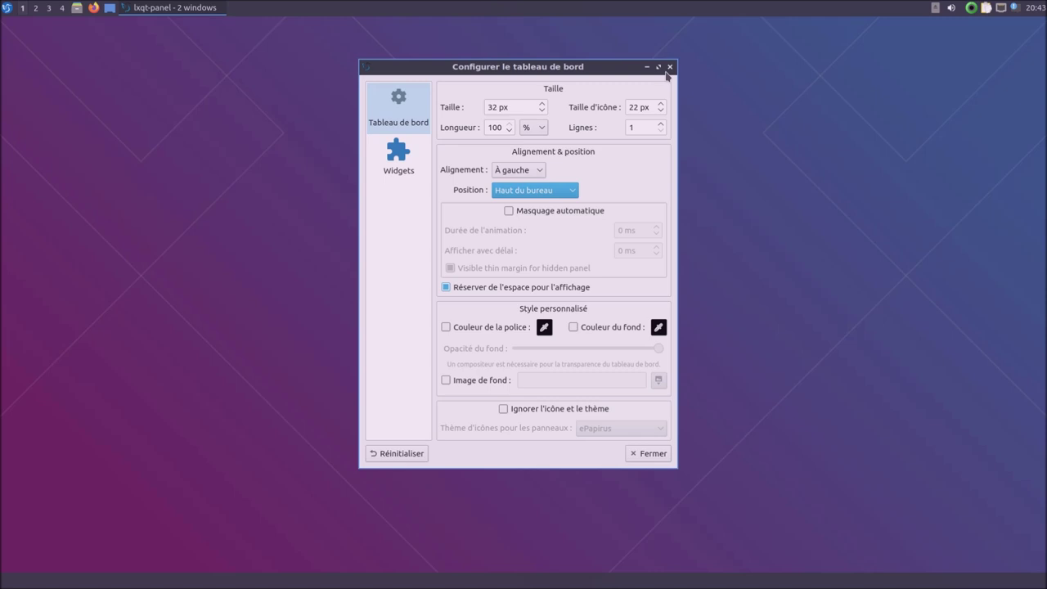
left_click(668, 67)
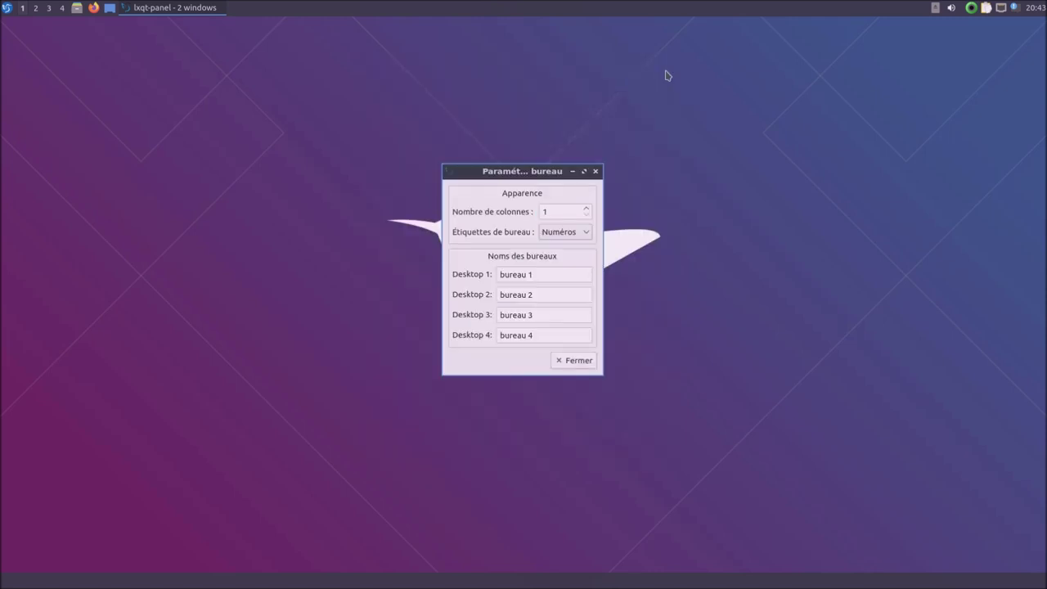
left_click(563, 363)
Open the bottom panel's settings and set its size to 62 px and its icon size to 58 px.
right_click(481, 583)
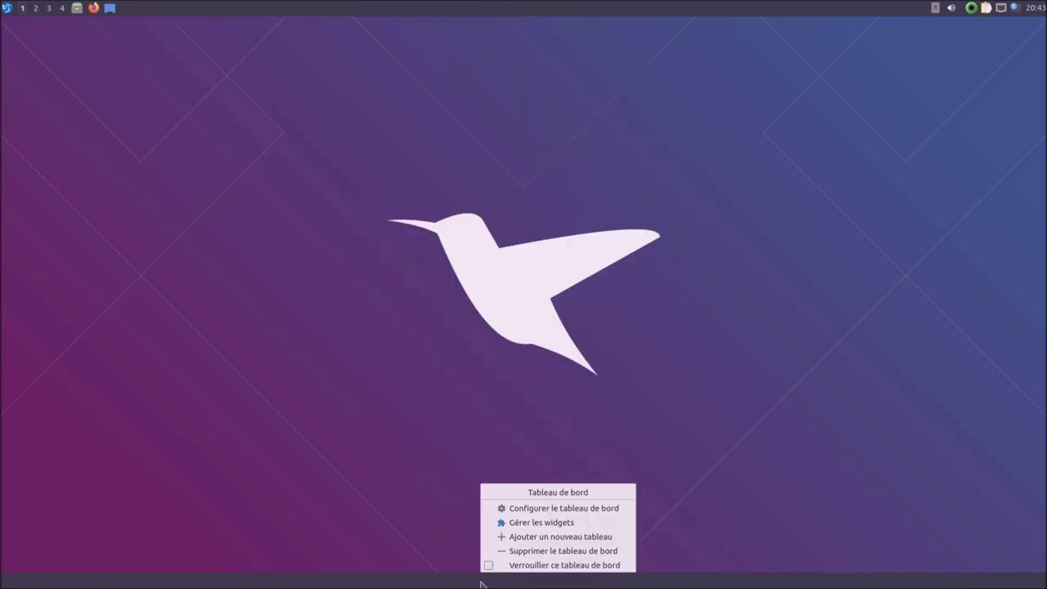
left_click(551, 517)
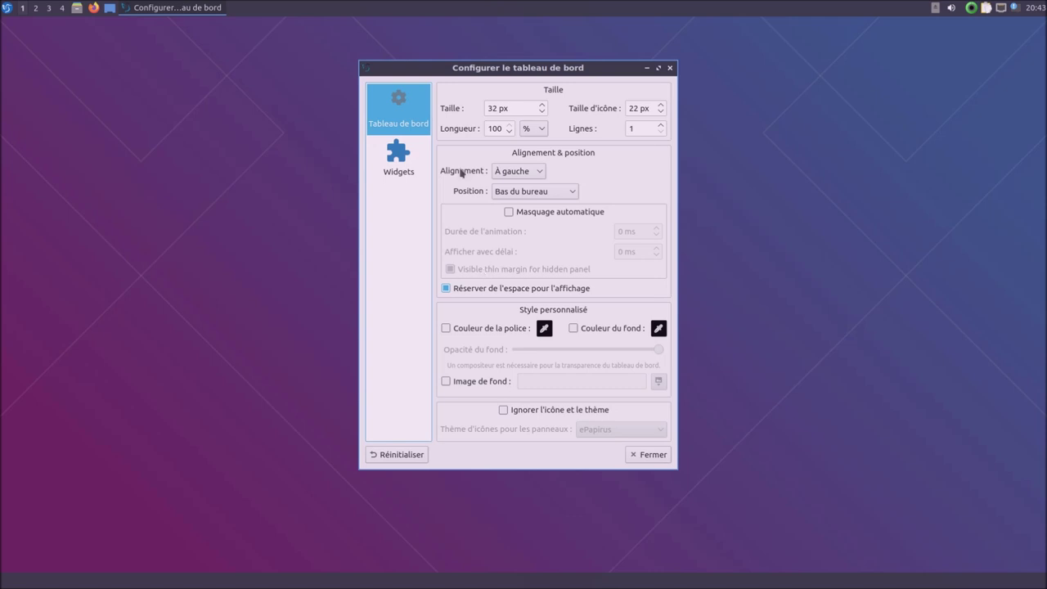
left_click(497, 110)
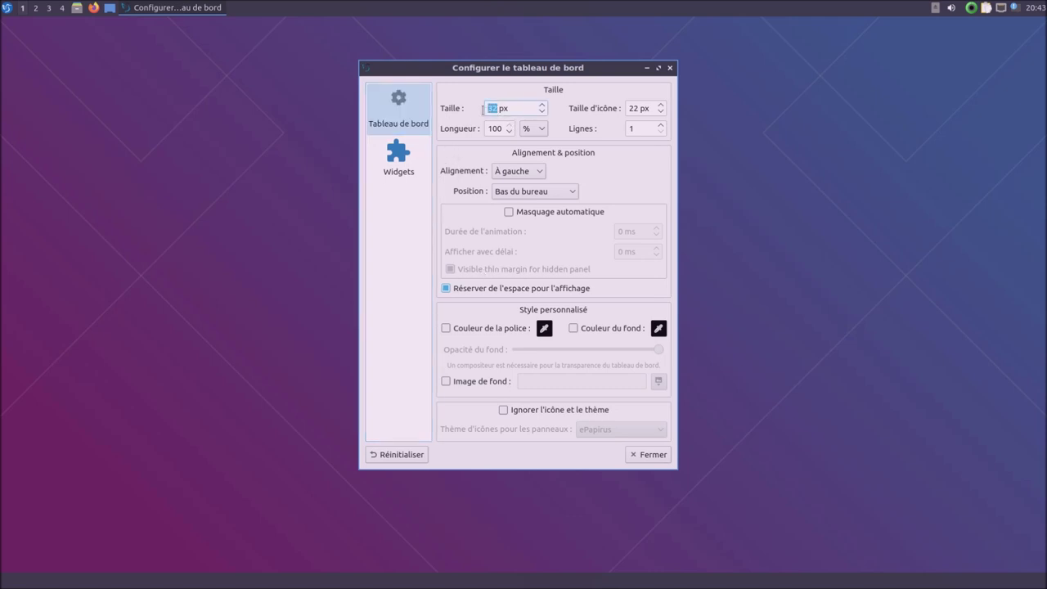
type("62")
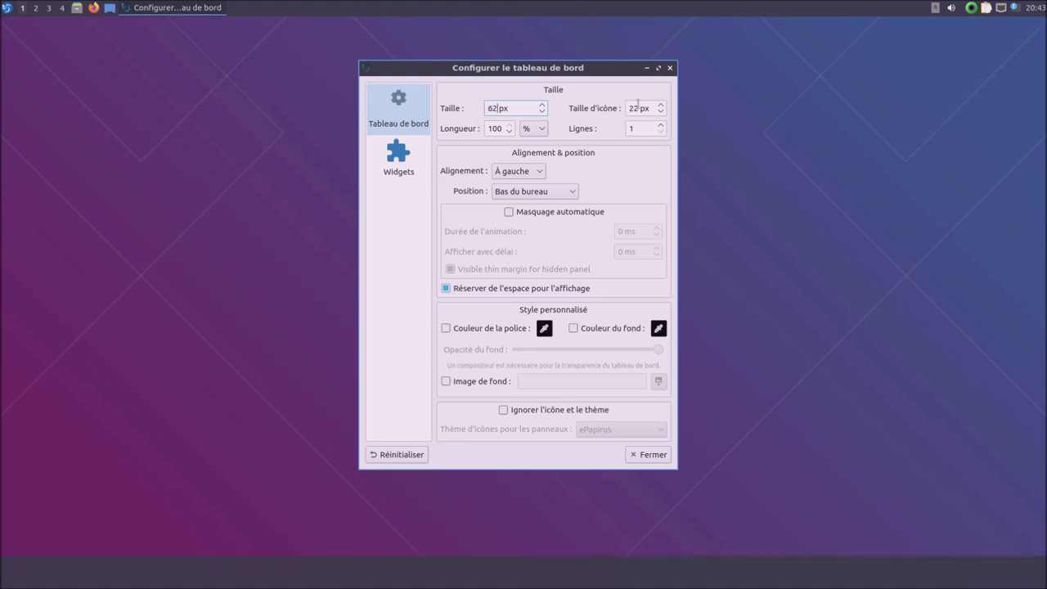
double_click(637, 107)
Shorten the bottom panel's length to 30 % and set its alignment to Centré.
left_click_drag(509, 132, 509, 132)
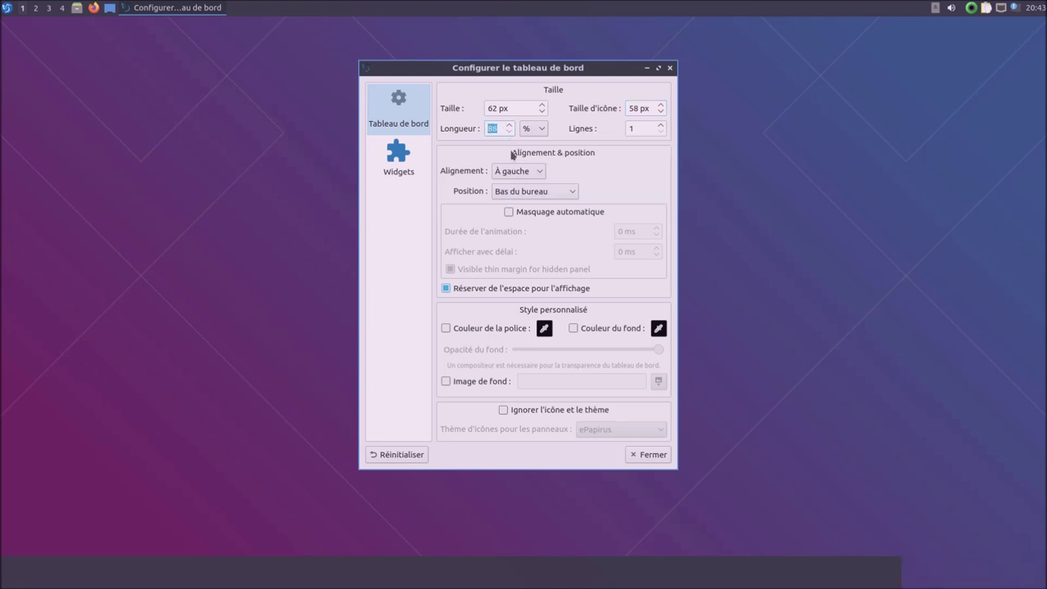
left_click(520, 172)
left_click(521, 200)
left_click_drag(510, 132, 512, 135)
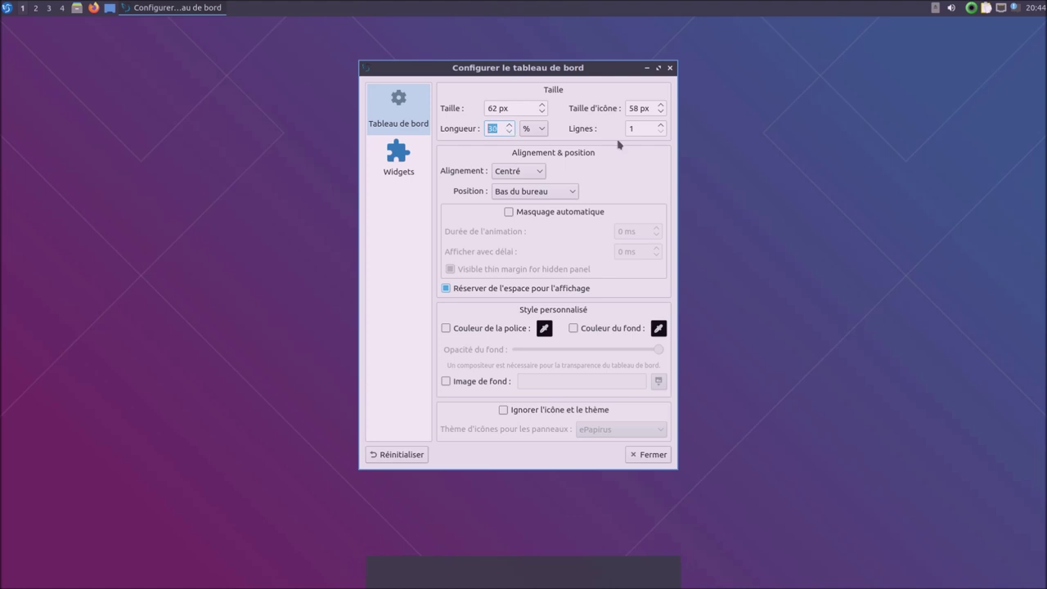
Try automatic hiding and turn it off again, and enable the bottom panel's background colour with an almost transparent opacity.
left_click(563, 215)
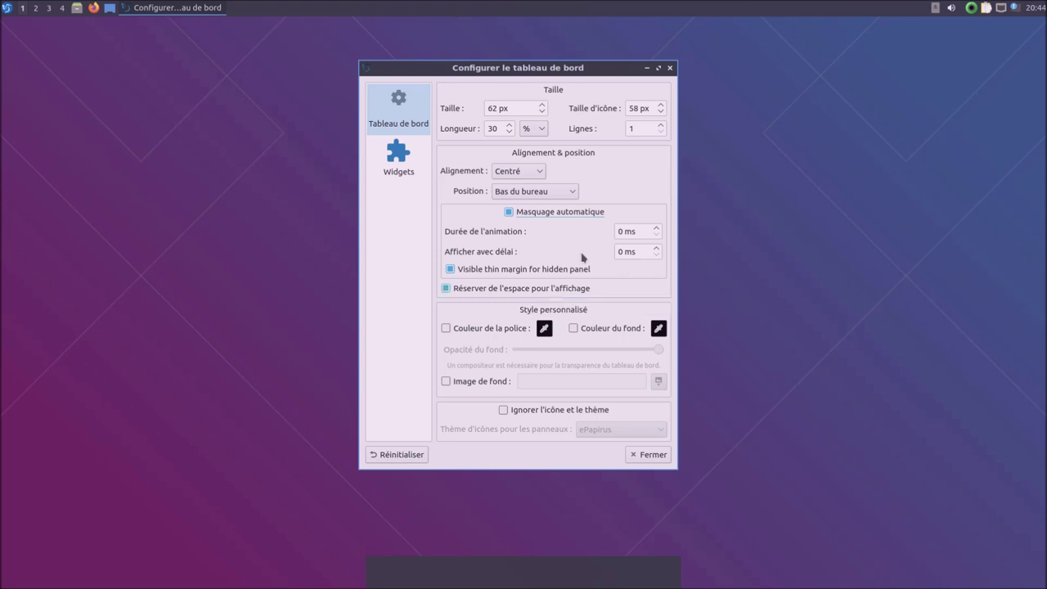
left_click(557, 214)
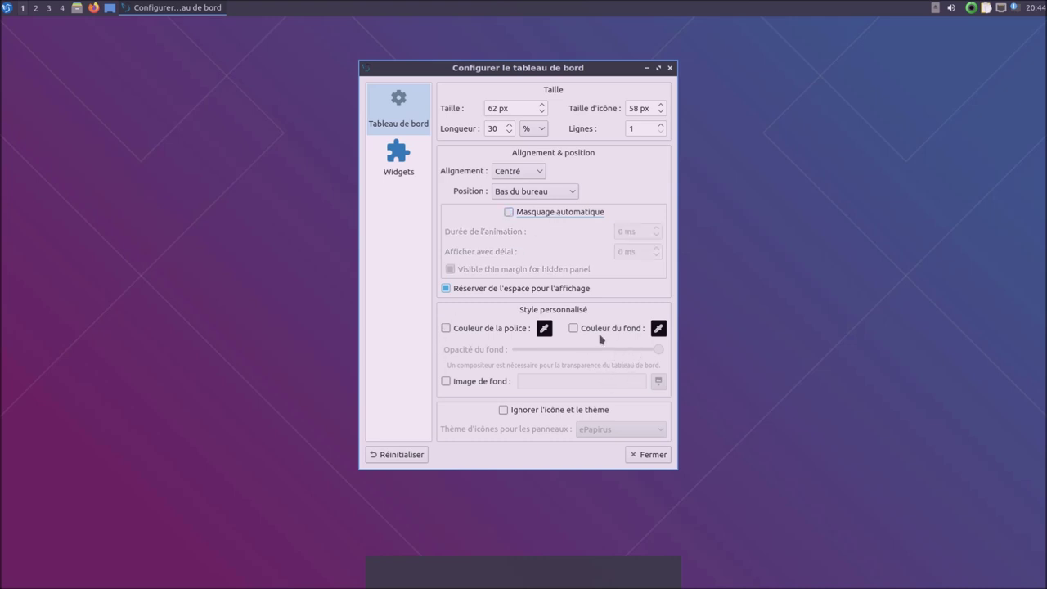
left_click(574, 328)
left_click_drag(659, 352, 533, 364)
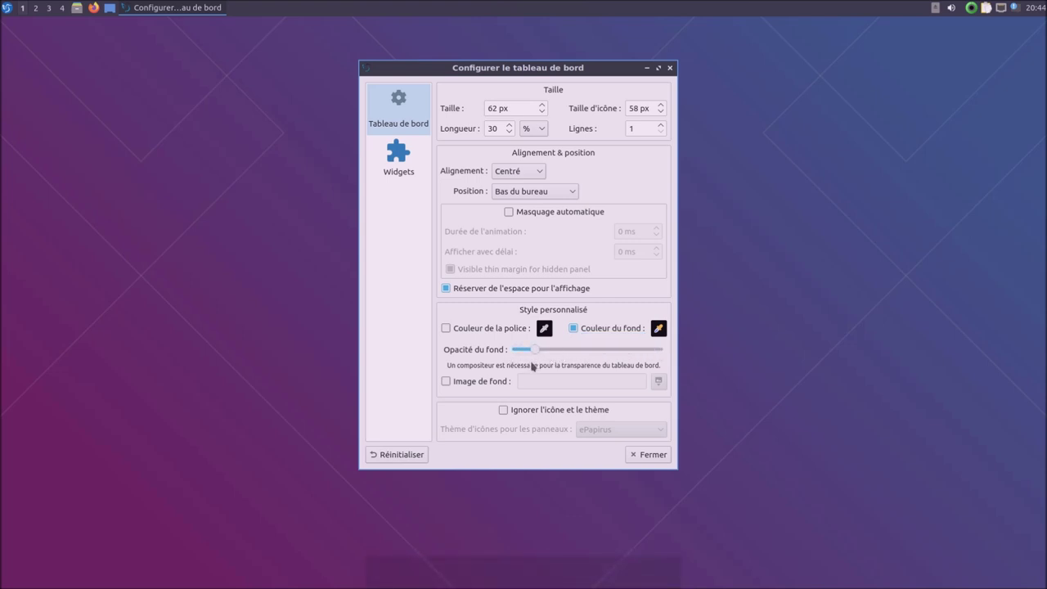
Search the available widgets for "qu" and add the Lancement rapide (quicklaunch) widget to the bottom panel.
left_click(411, 172)
left_click(663, 138)
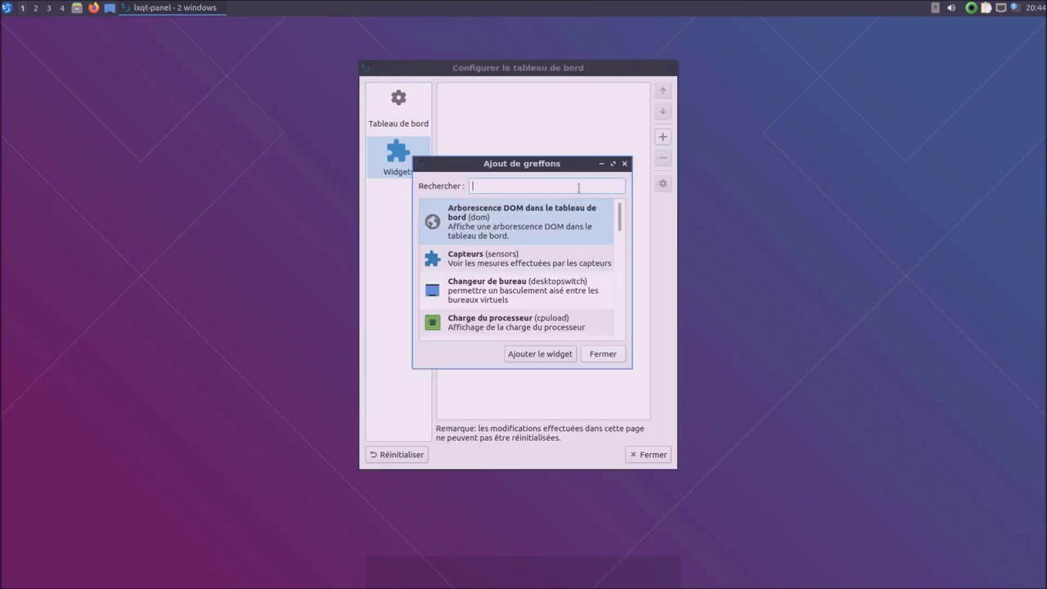
type("qu")
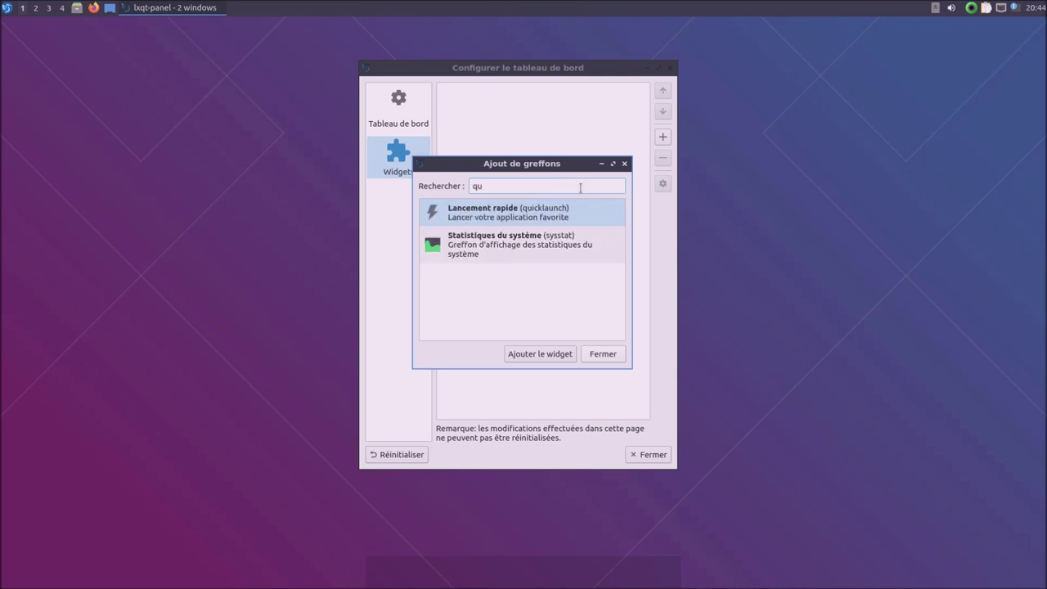
left_click(523, 215)
left_click(557, 357)
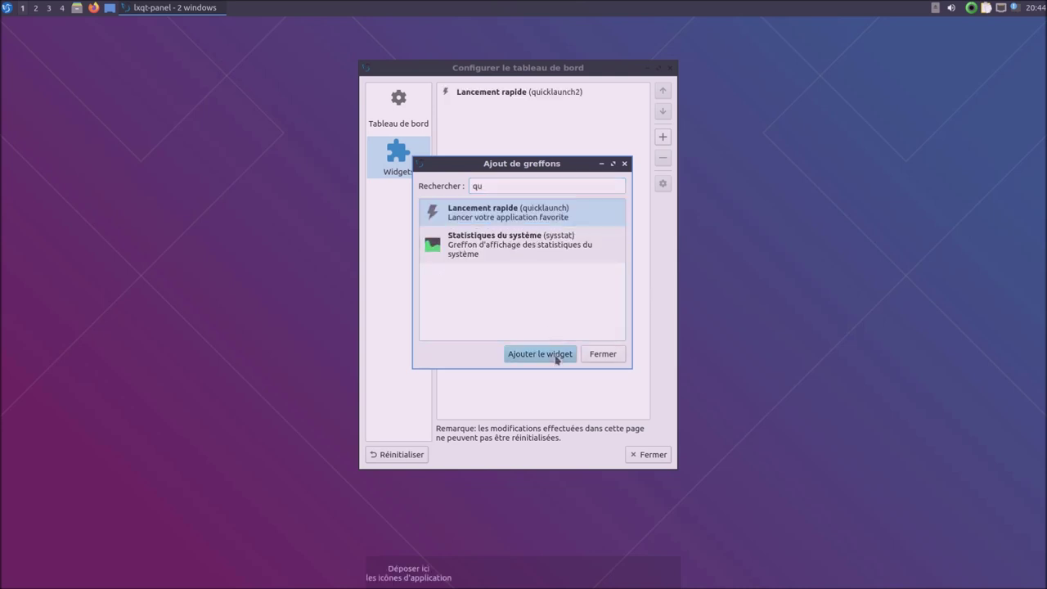
left_click(603, 355)
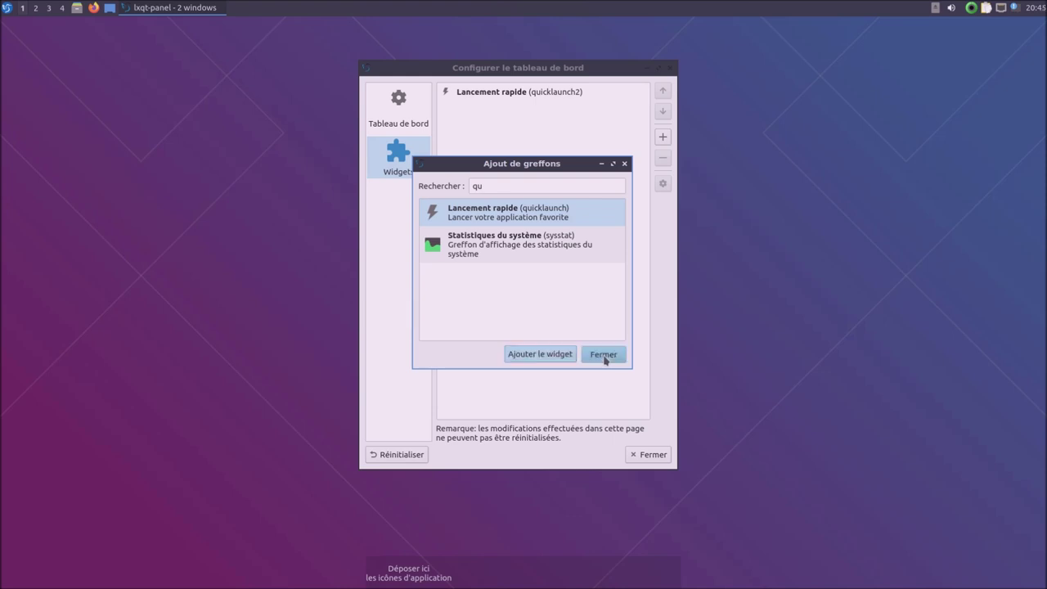
Look through the full list of available widgets without adding any, and close the bottom panel's settings.
left_click(664, 139)
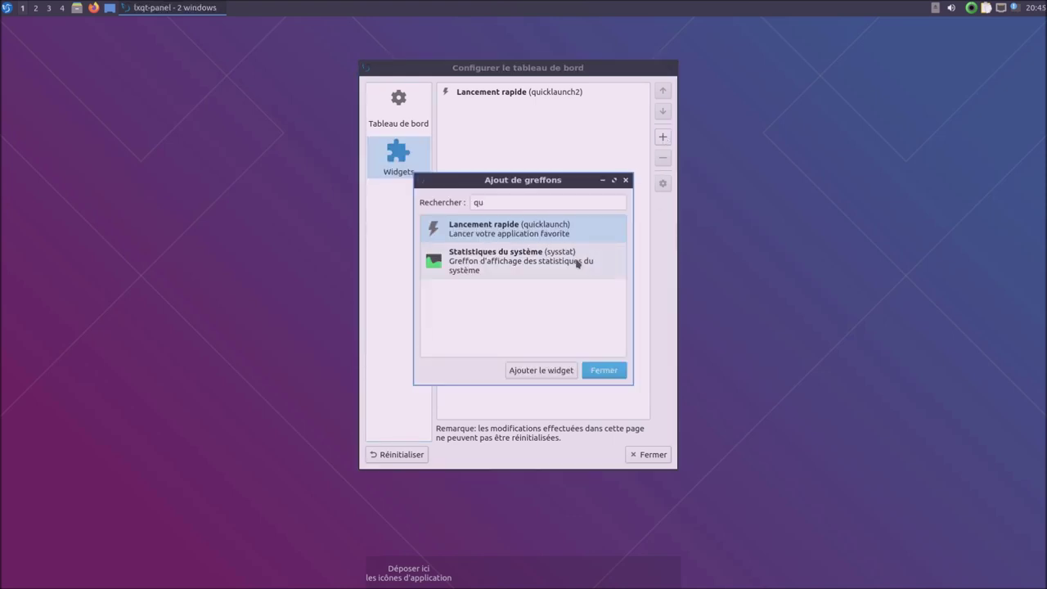
left_click(547, 202)
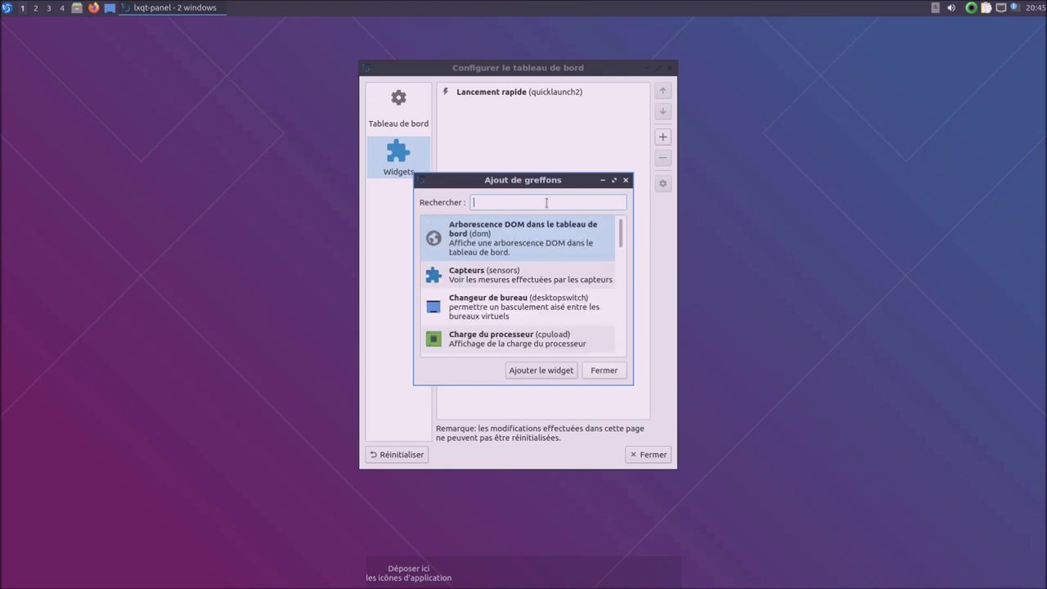
scroll(560, 221, "down", 3)
scroll(552, 290, "down", 5)
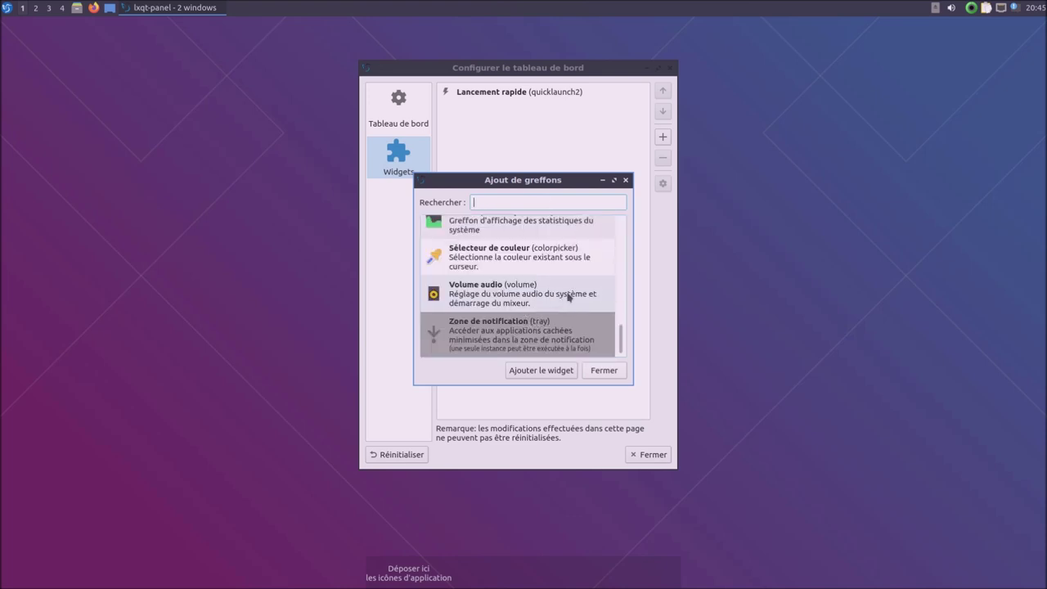
scroll(563, 286, "up", 8)
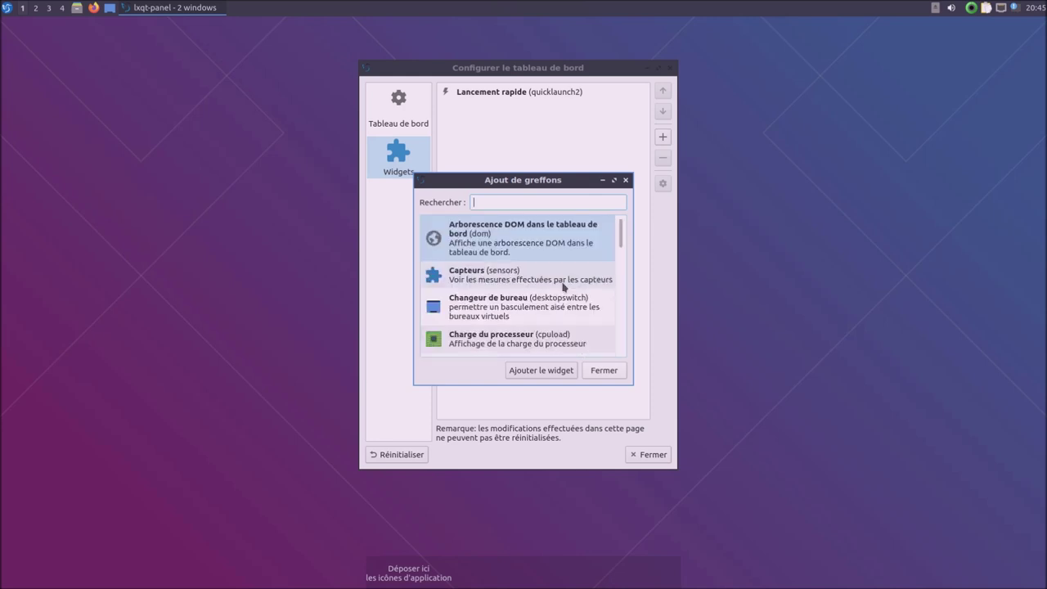
scroll(563, 286, "down", 4)
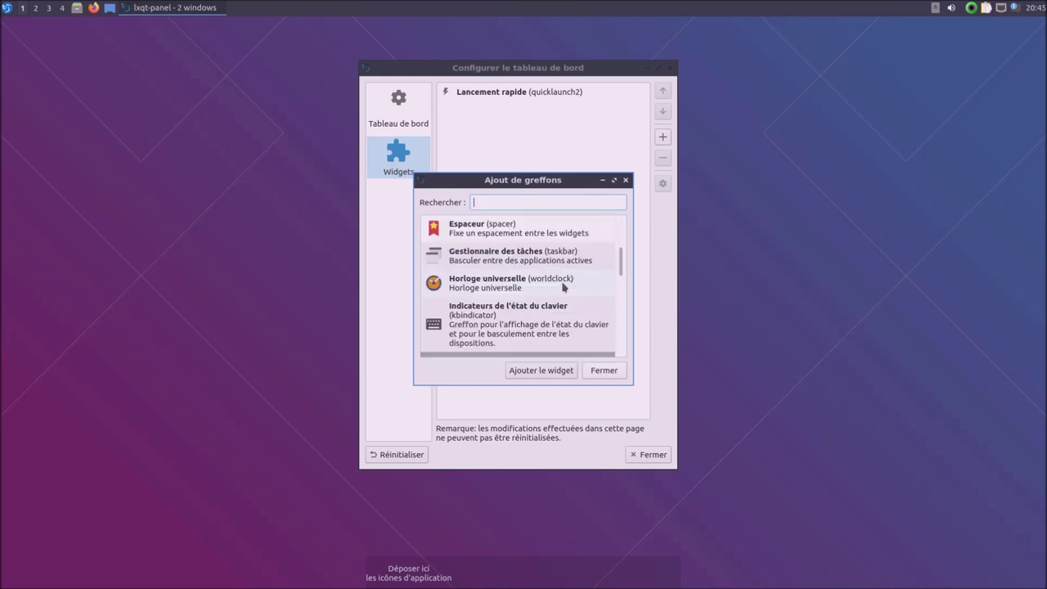
left_click(606, 371)
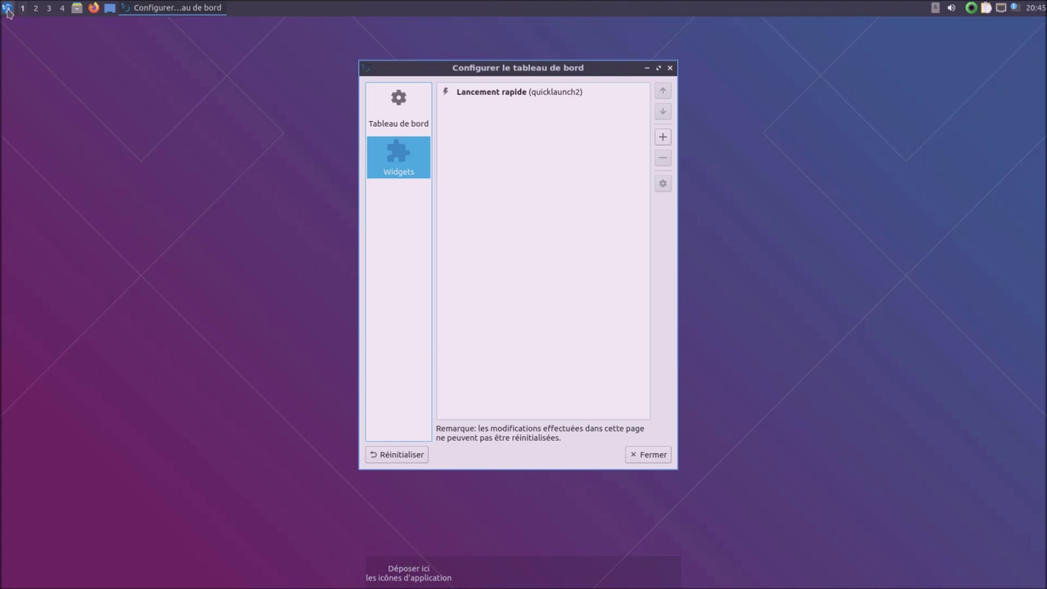
left_click(670, 68)
Remove the Lancement rapide (quicklaunch) widget from the top panel and close its settings.
right_click(606, 8)
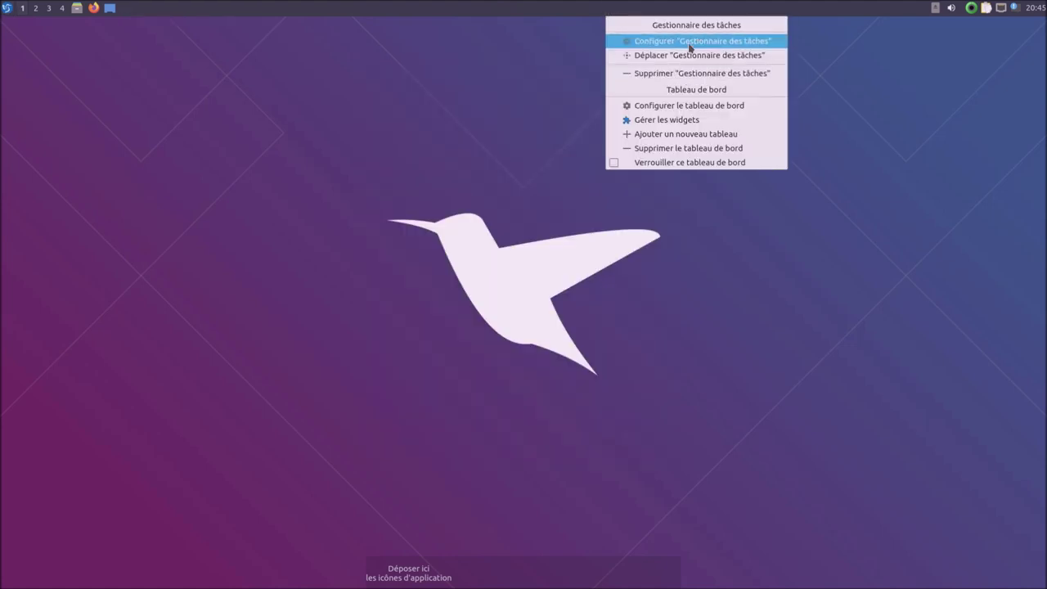
left_click(695, 108)
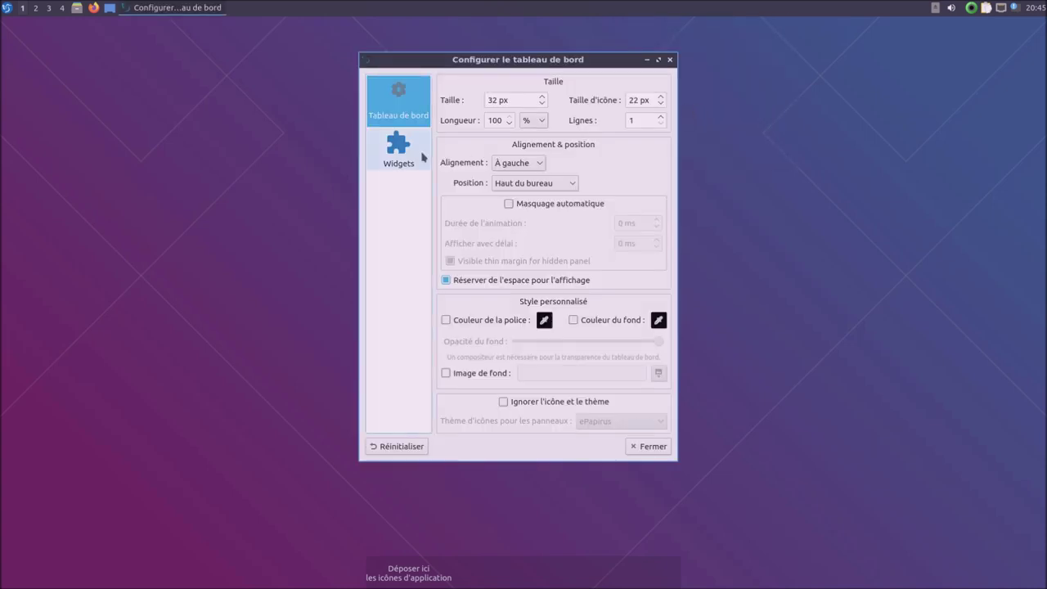
left_click(419, 156)
left_click(512, 123)
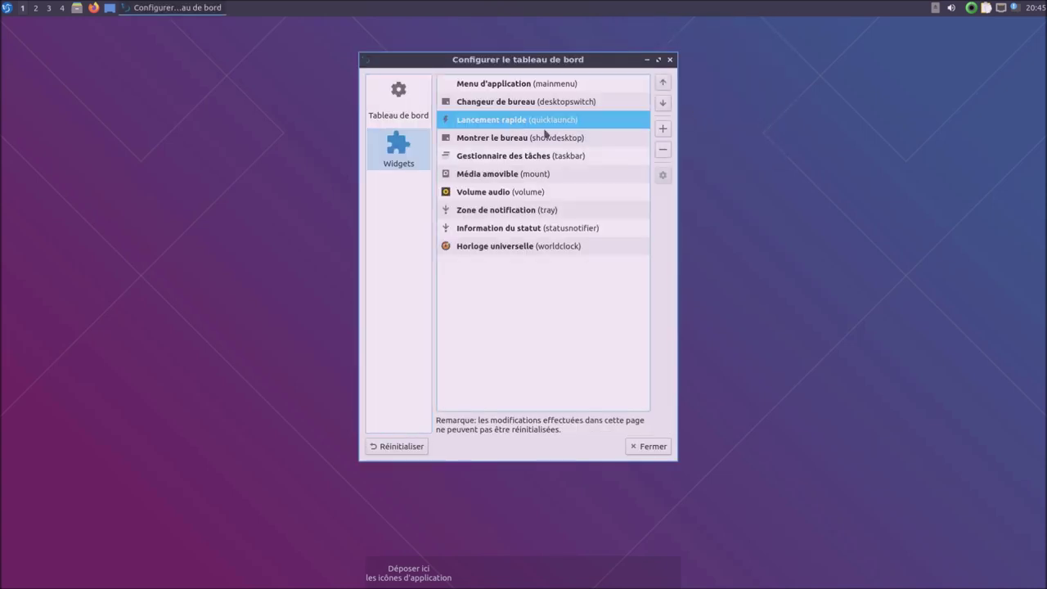
left_click(663, 150)
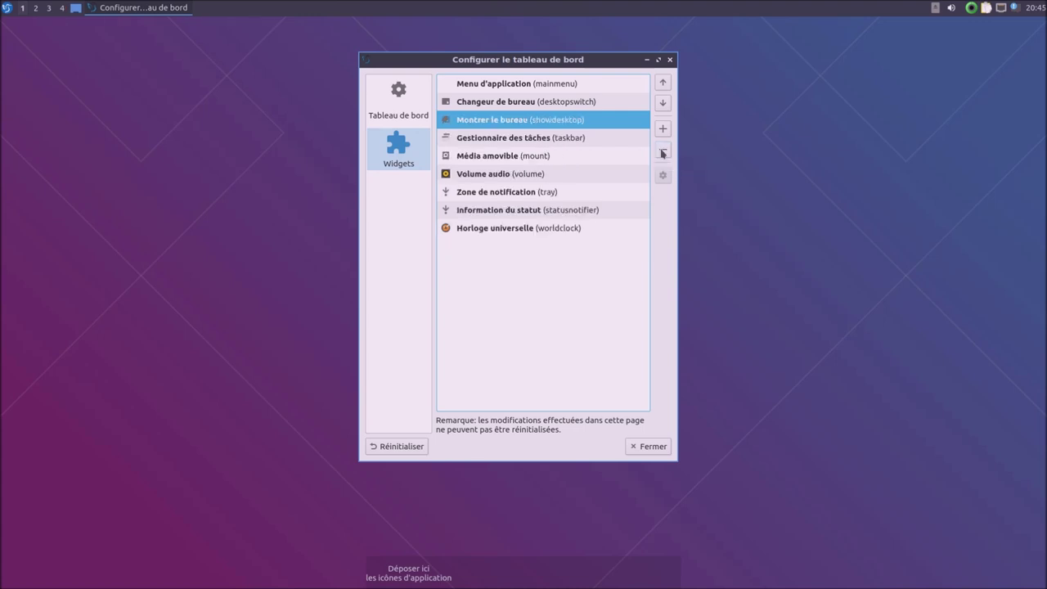
left_click(649, 447)
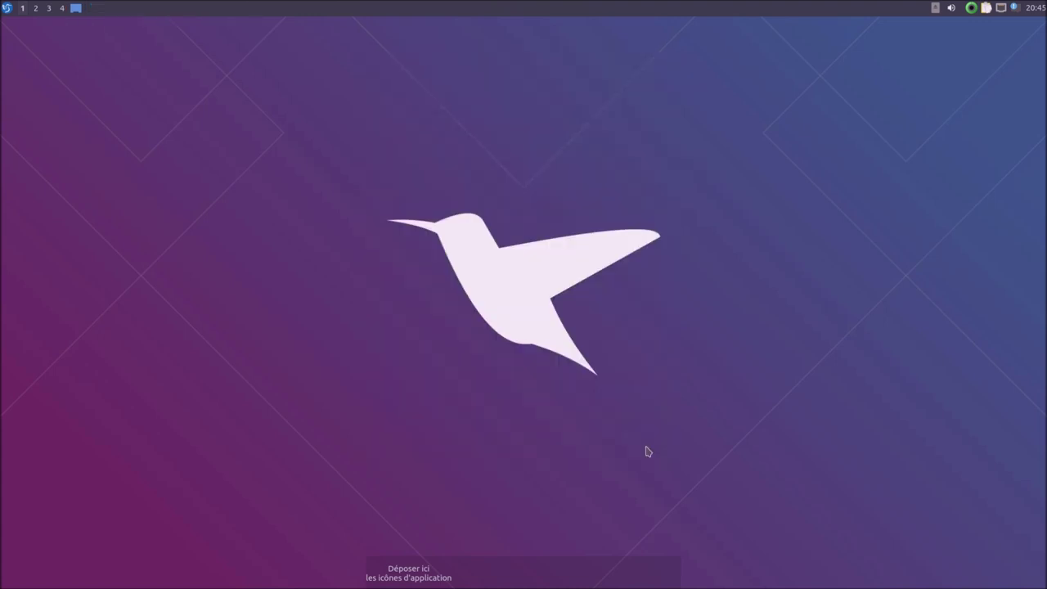
Add Ark and FeatherPad from the Accessoires applications to the bottom panel's quick launch area.
left_click(8, 13)
mouse_move(27, 29)
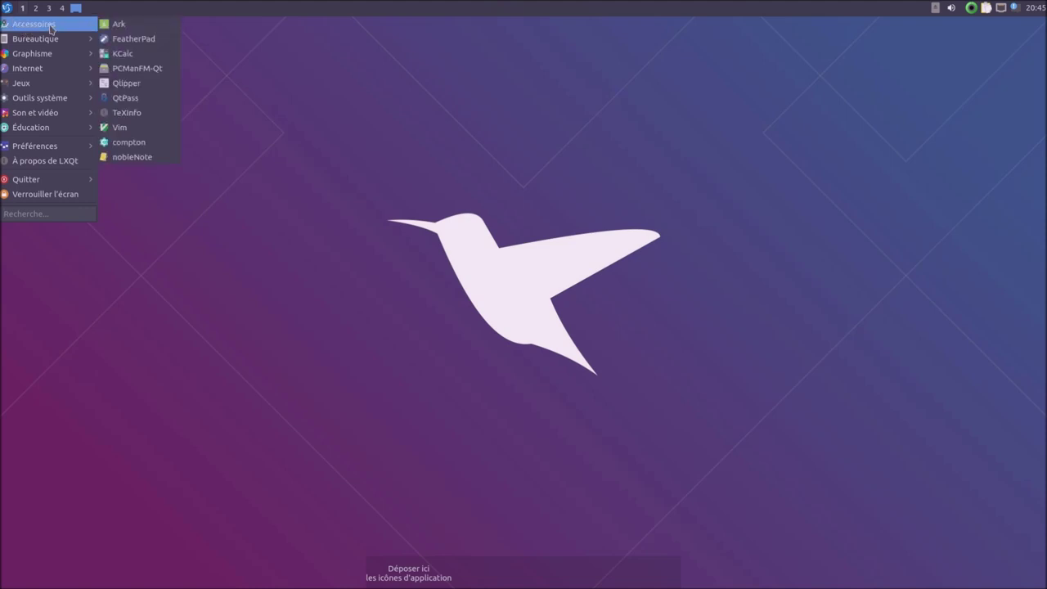
left_click_drag(109, 25, 407, 571)
left_click(7, 10)
mouse_move(25, 27)
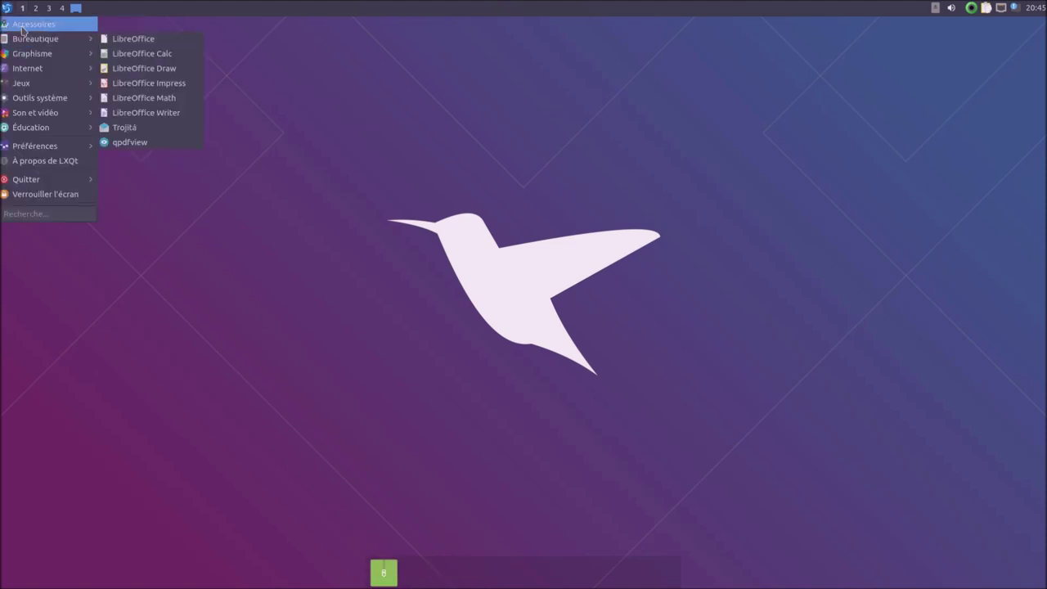
left_click_drag(160, 39, 399, 581)
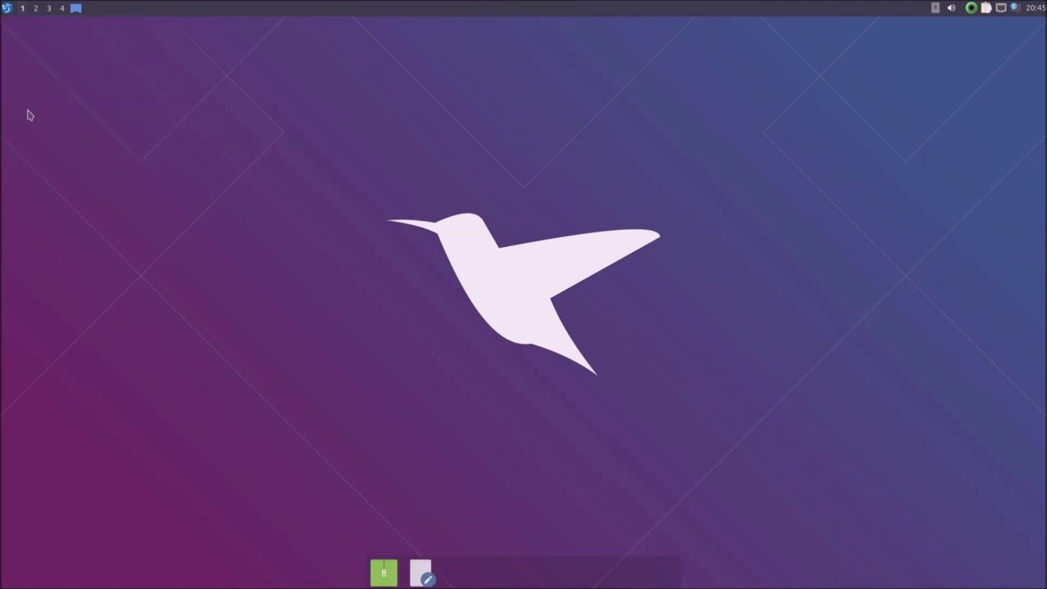
Add KCalc and PCManFM-Qt from the Accessoires applications to the bottom panel's quick launch area.
left_click(9, 11)
mouse_move(33, 24)
left_click_drag(131, 53, 431, 580)
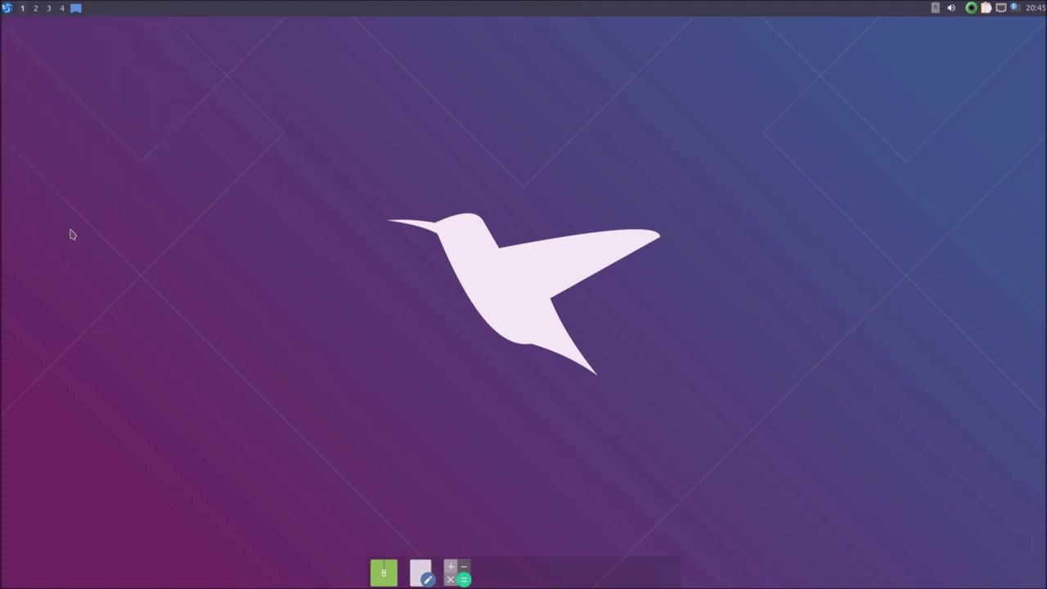
left_click(8, 10)
mouse_move(25, 31)
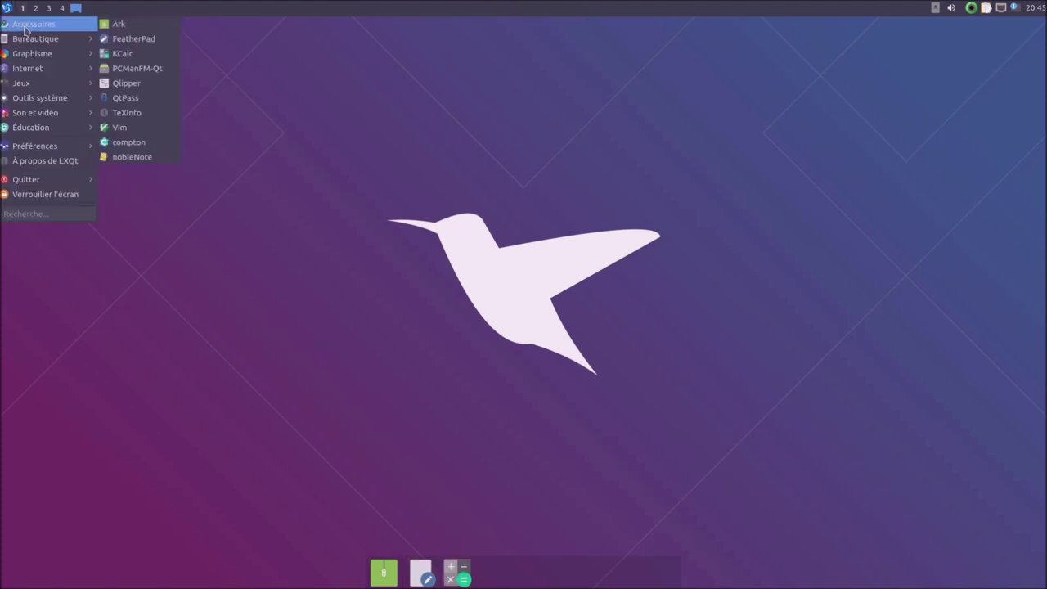
left_click_drag(154, 72, 464, 577)
Add LibreOffice from Bureautique and Firefox from Internet to the bottom panel's quick launch area.
left_click(6, 8)
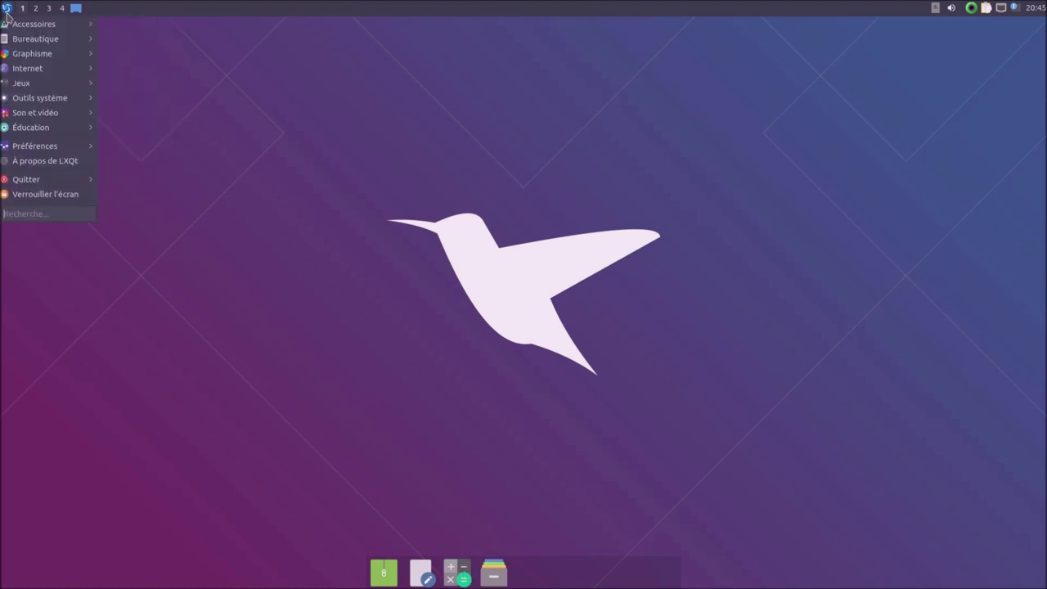
mouse_move(12, 25)
mouse_move(86, 41)
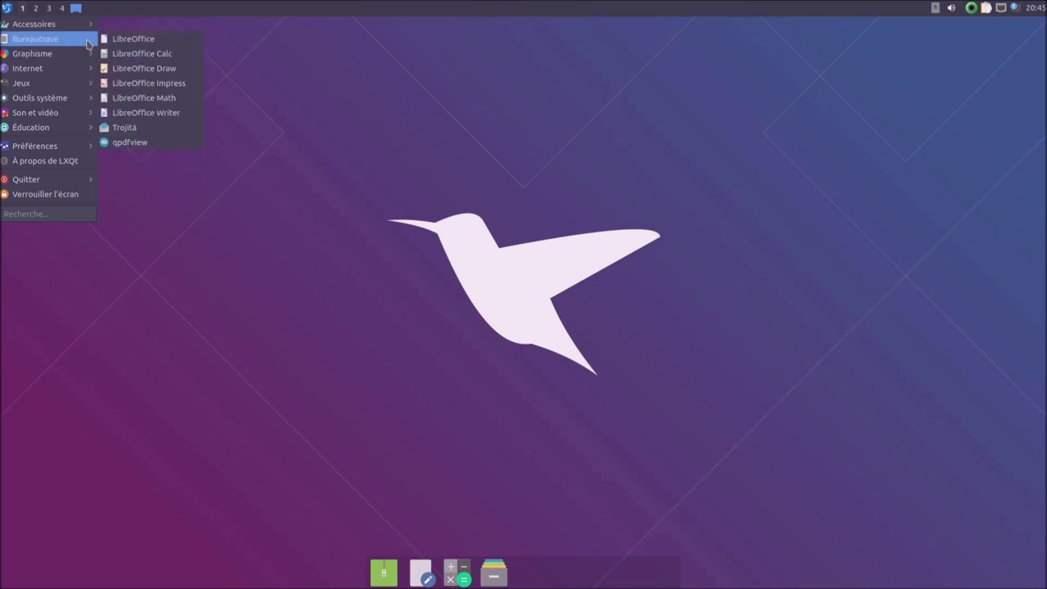
left_click_drag(120, 43, 499, 576)
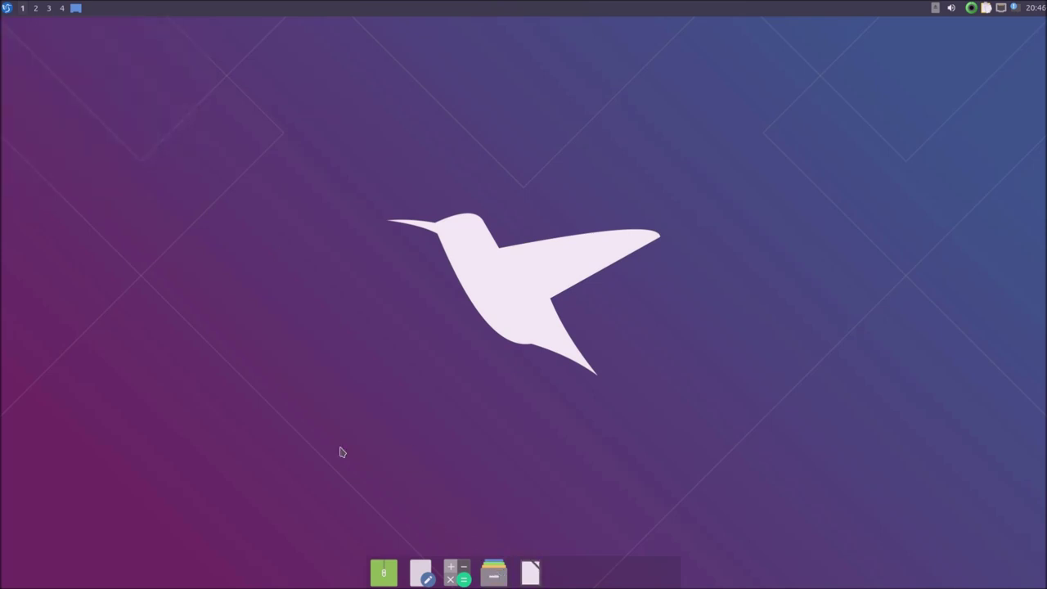
left_click(6, 8)
mouse_move(36, 38)
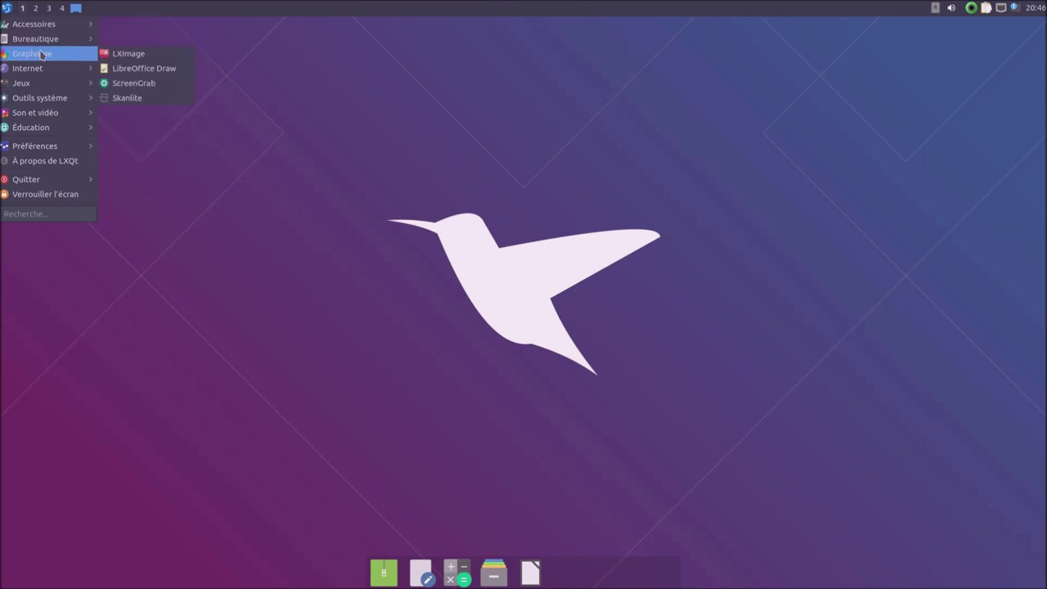
mouse_move(54, 71)
left_click_drag(187, 101, 536, 573)
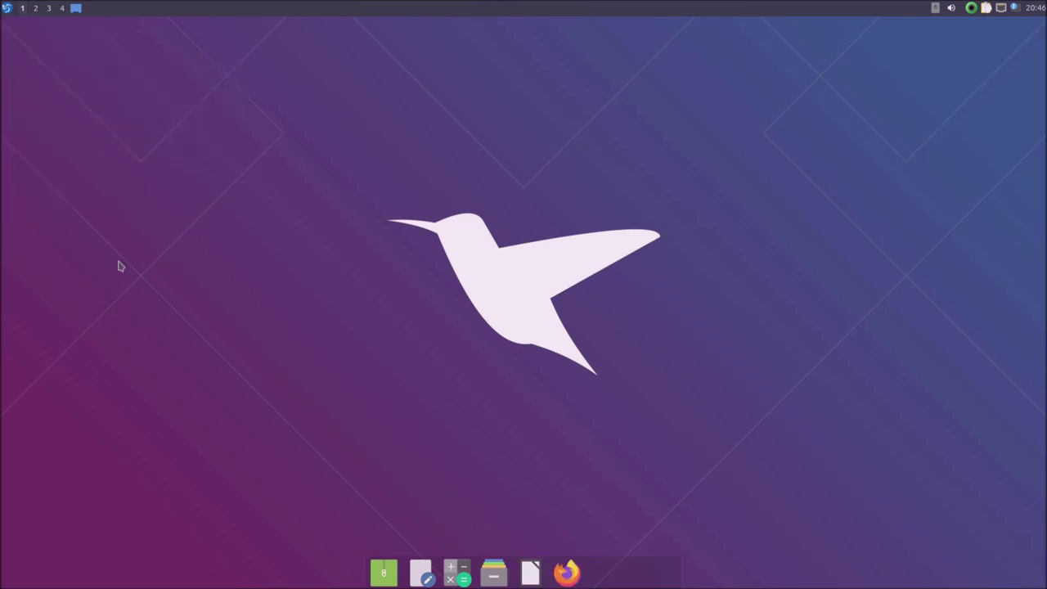
left_click(7, 8)
mouse_move(33, 43)
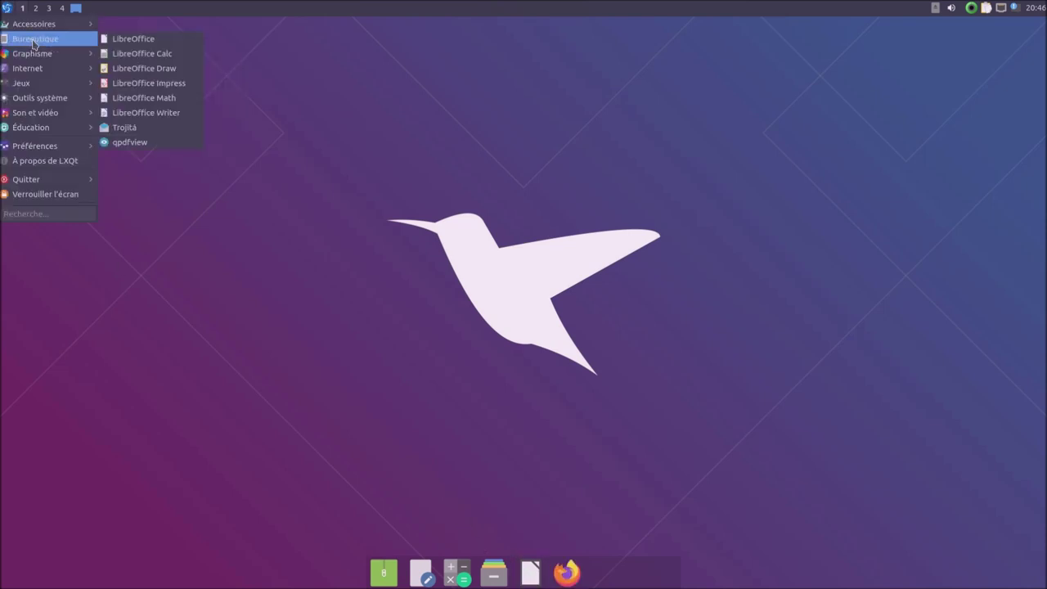
mouse_move(52, 67)
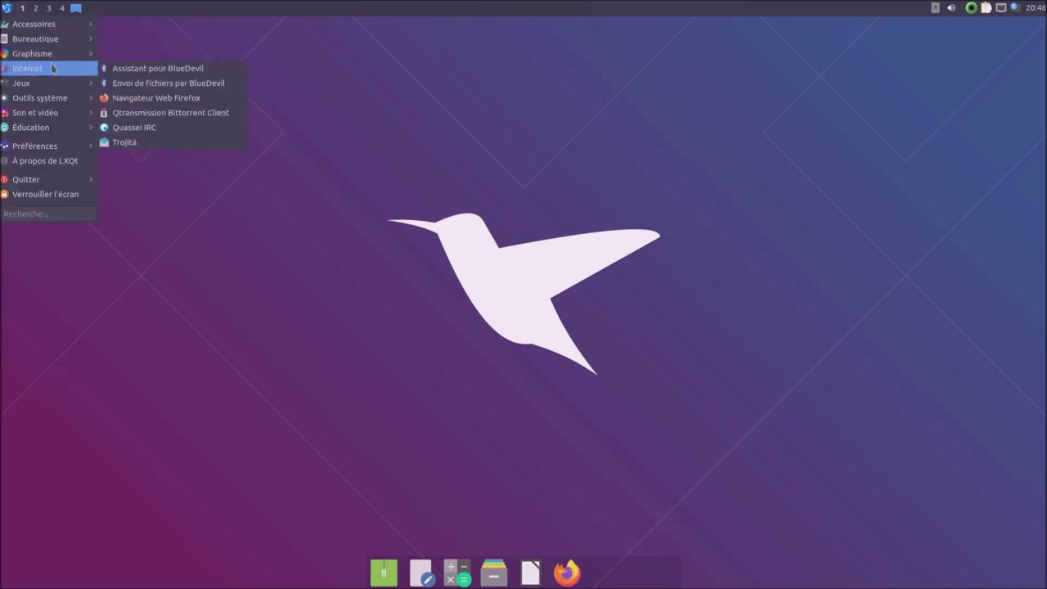
mouse_move(66, 102)
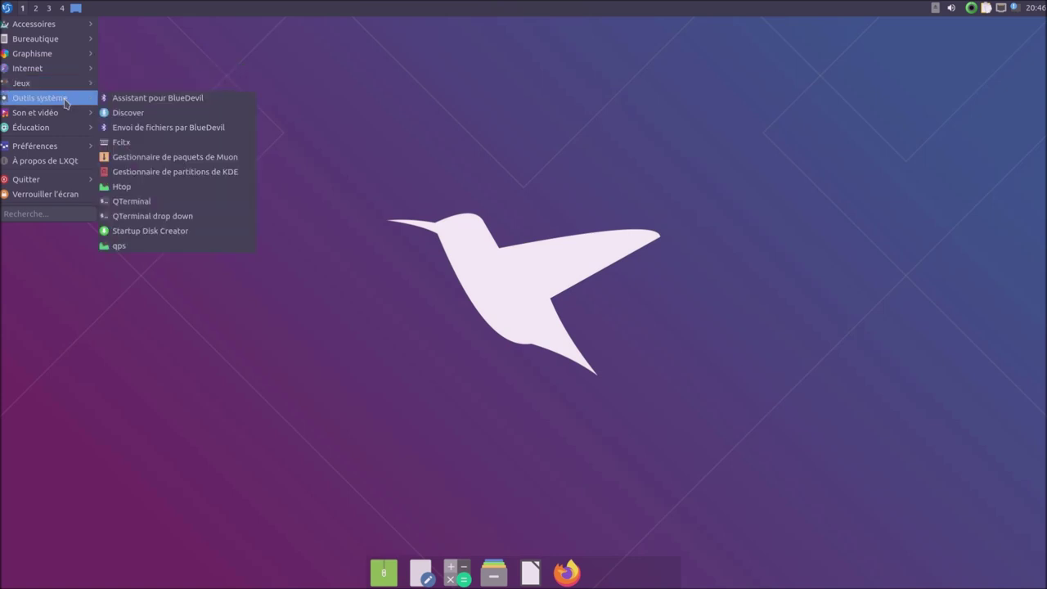
left_click(200, 115)
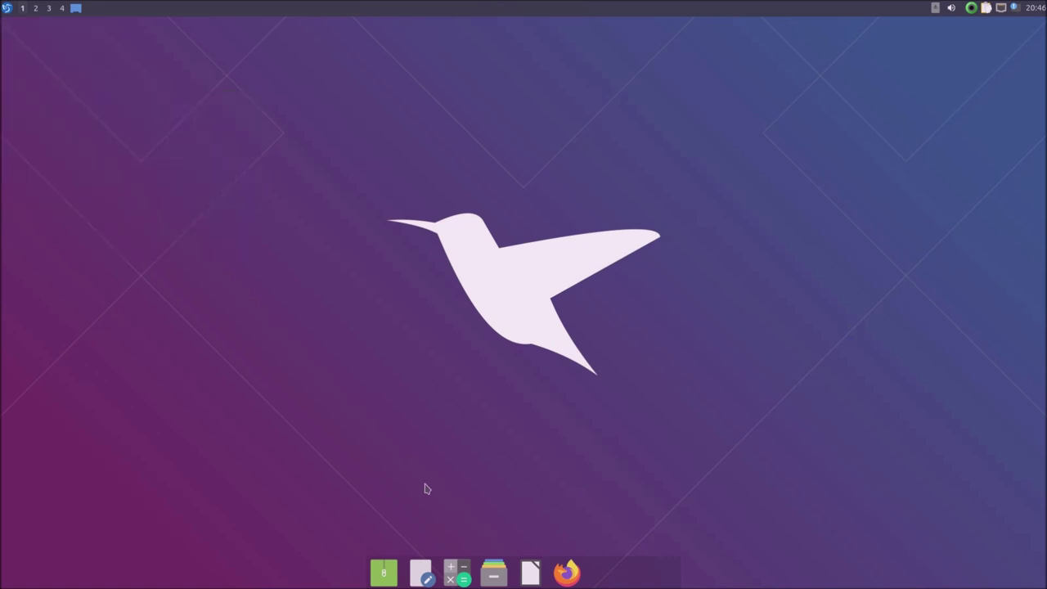
Add Discover and Htop from the Outils système applications to the bottom panel's quick launch area.
left_click(7, 8)
mouse_move(40, 59)
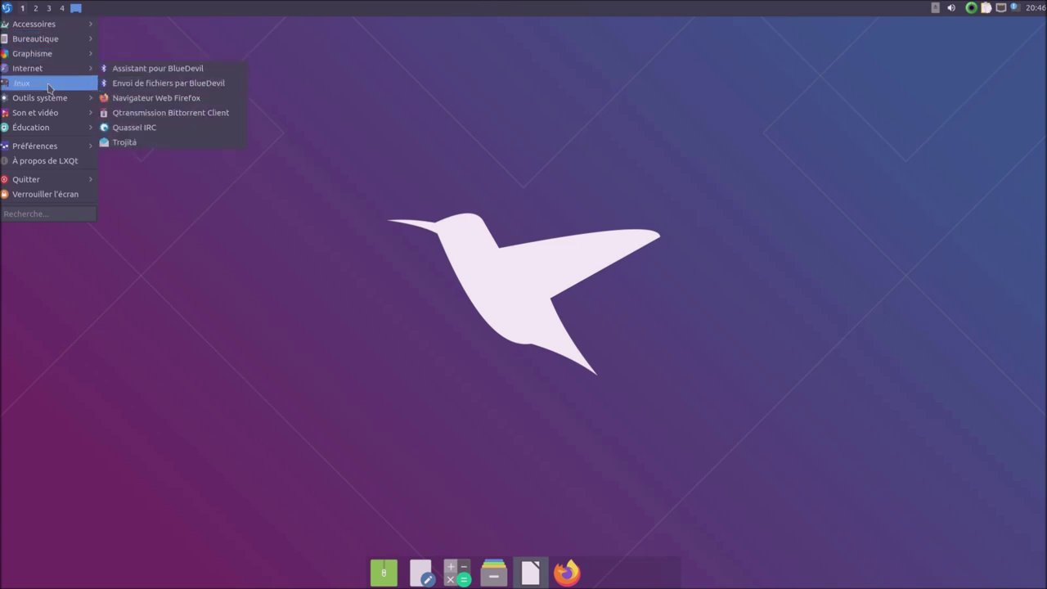
mouse_move(52, 98)
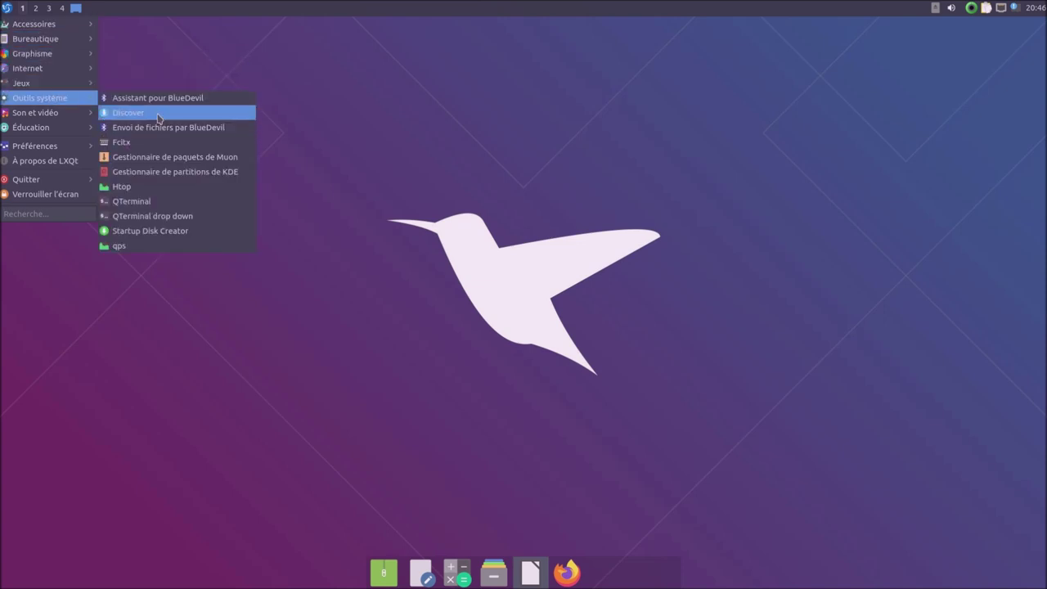
key("Return")
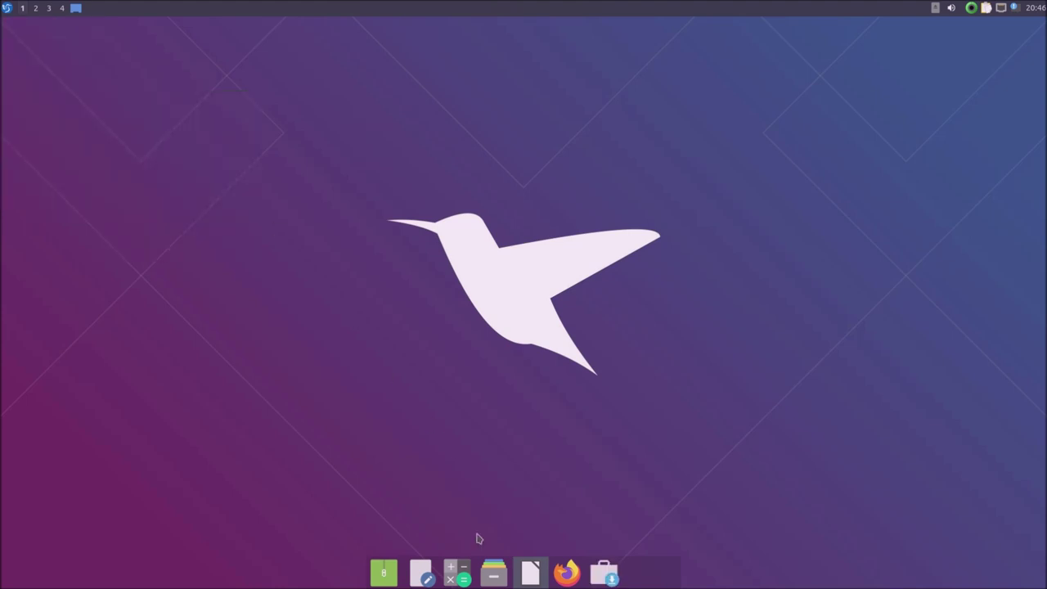
left_click(6, 7)
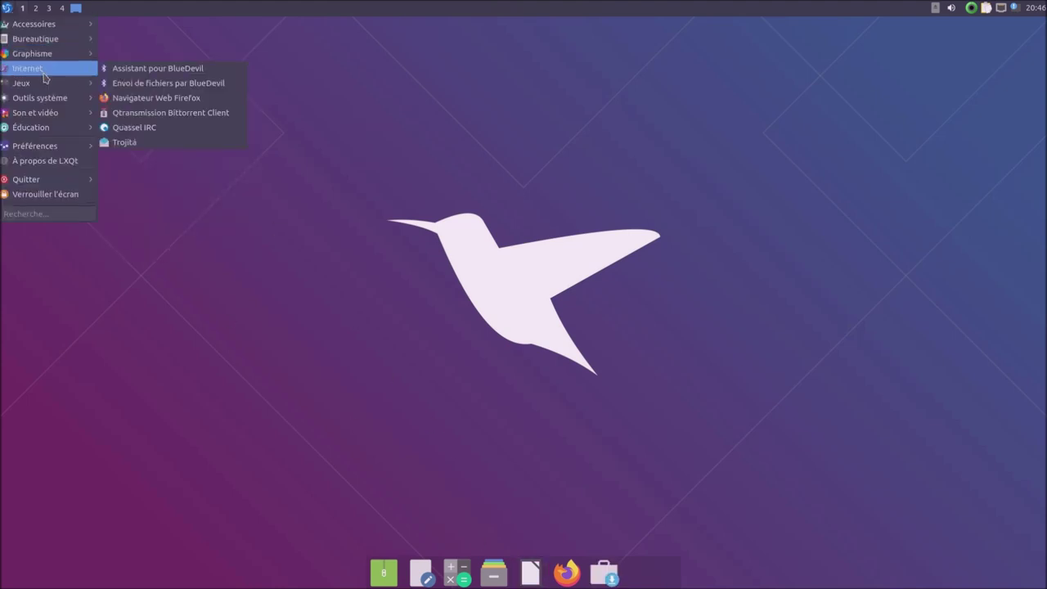
mouse_move(55, 99)
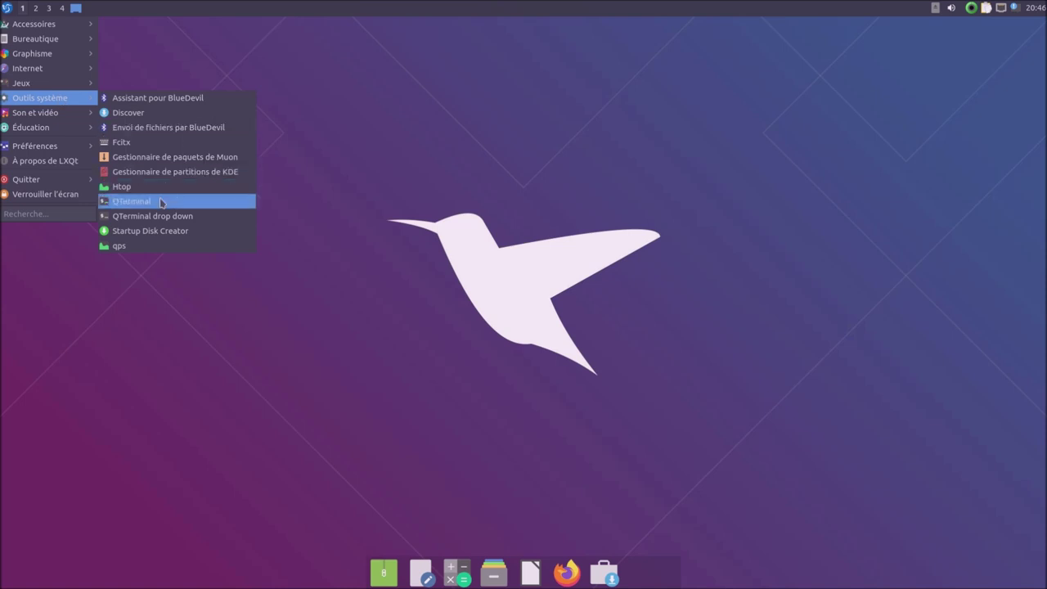
key("Return")
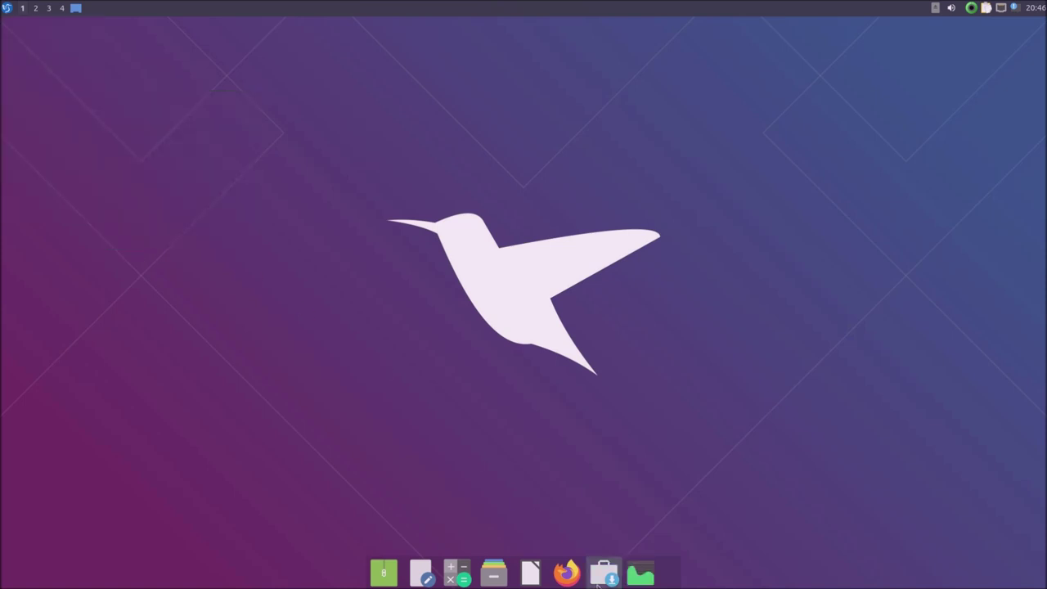
Add Lecteur multimédia VLC from the Son et vidéo applications to the bottom panel's quick launch area.
left_click(7, 7)
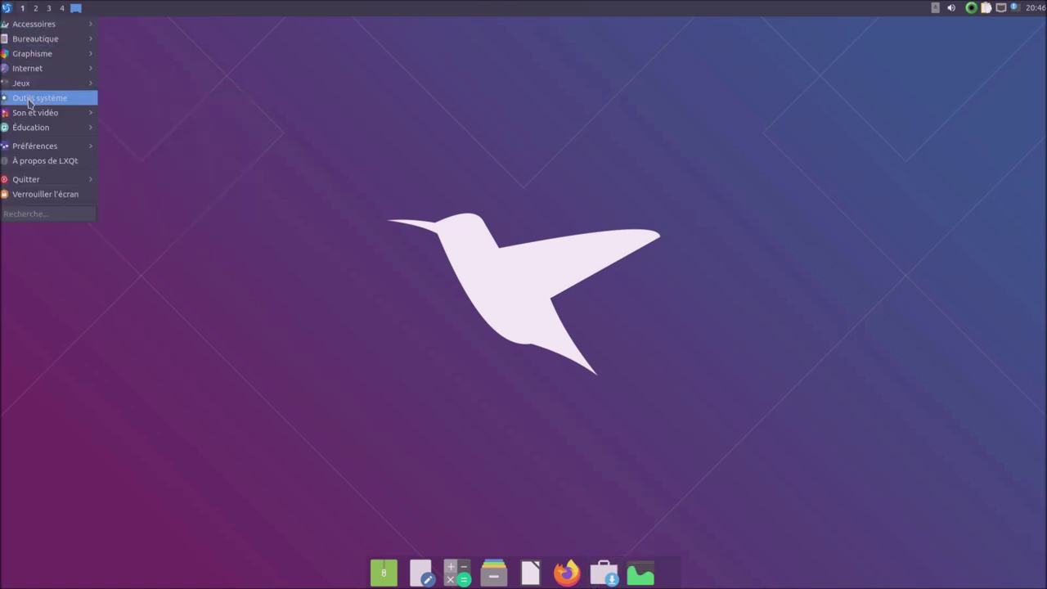
mouse_move(90, 113)
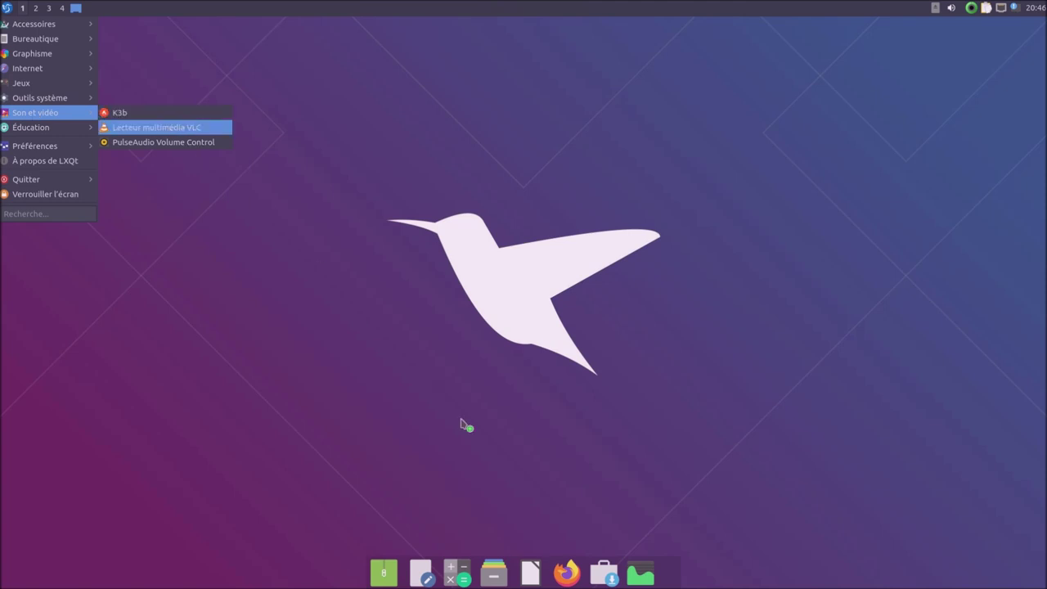
key("Return")
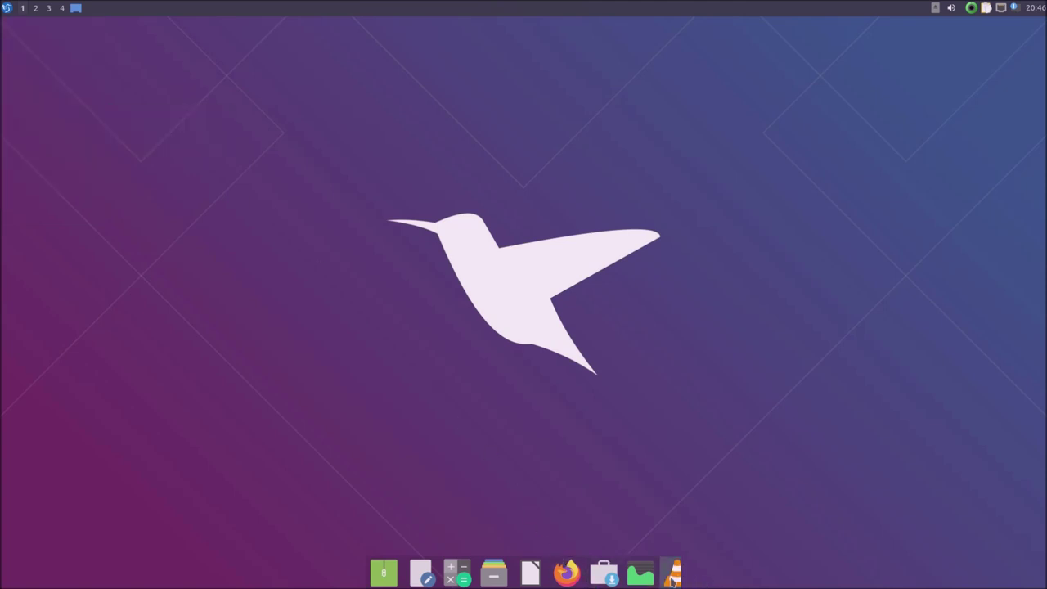
Examine the context options of the top panel and of the Htop and LibreOffice icons in the bottom panel.
right_click(532, 10)
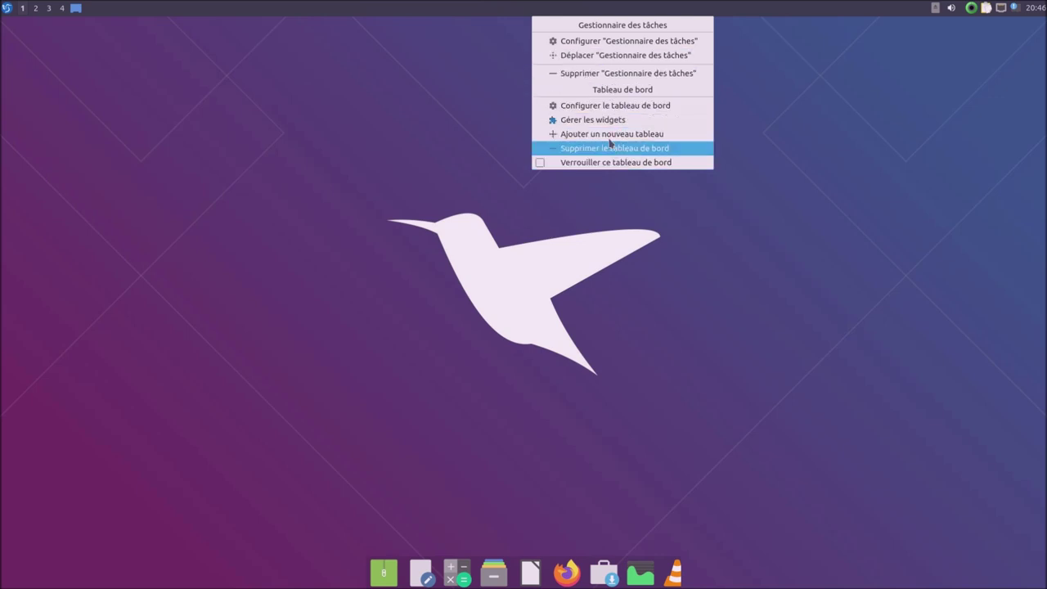
left_click(631, 409)
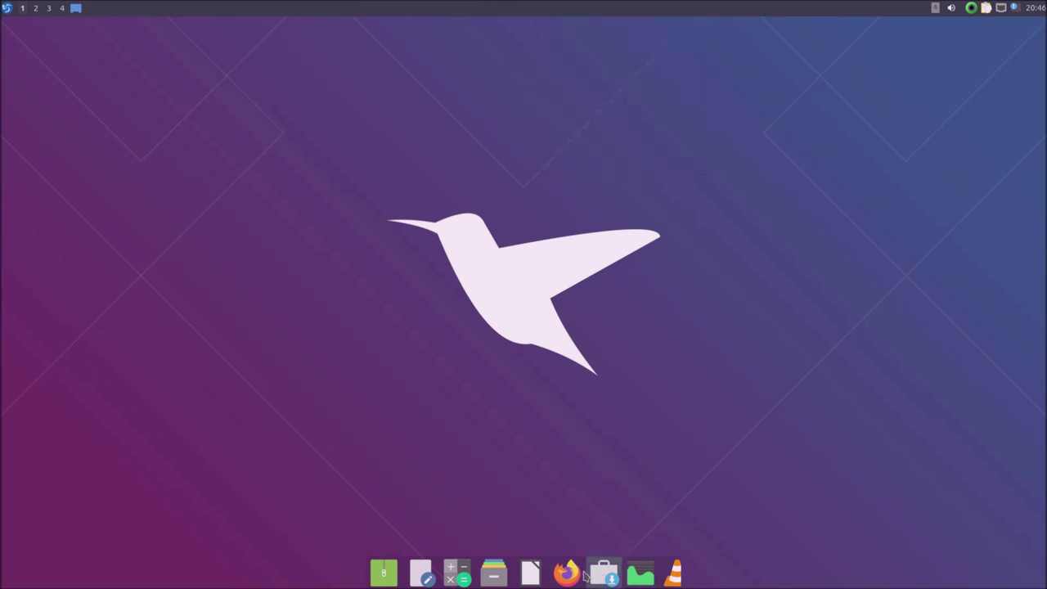
right_click(582, 576)
left_click(665, 580)
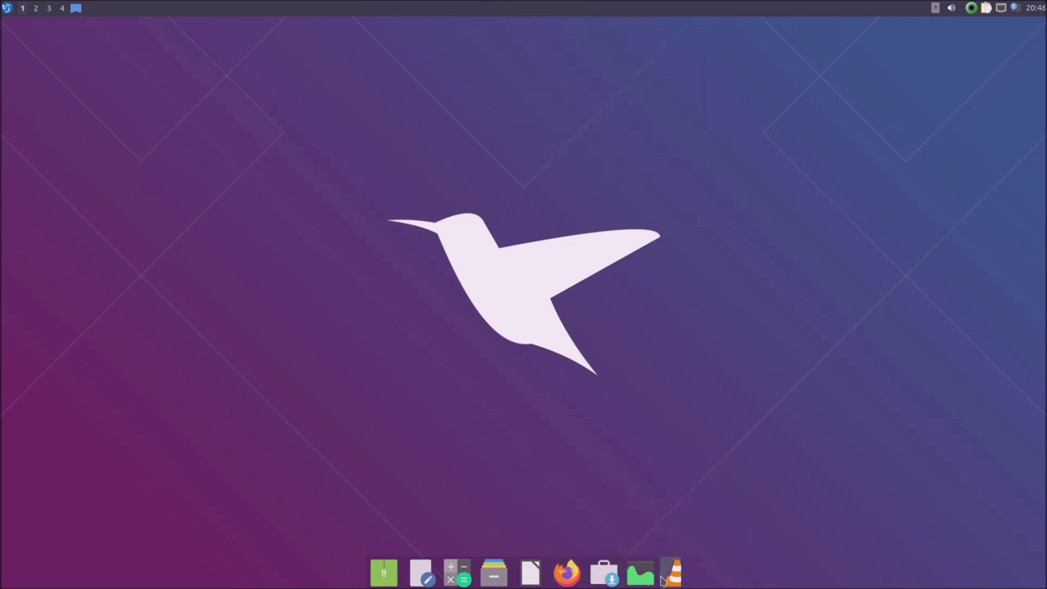
right_click(659, 578)
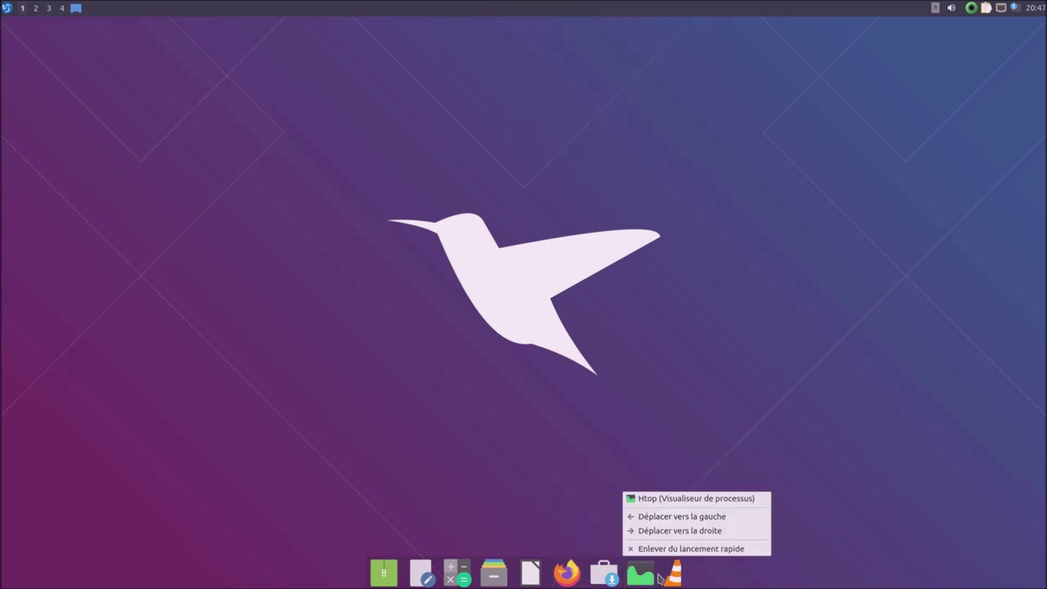
left_click(371, 580)
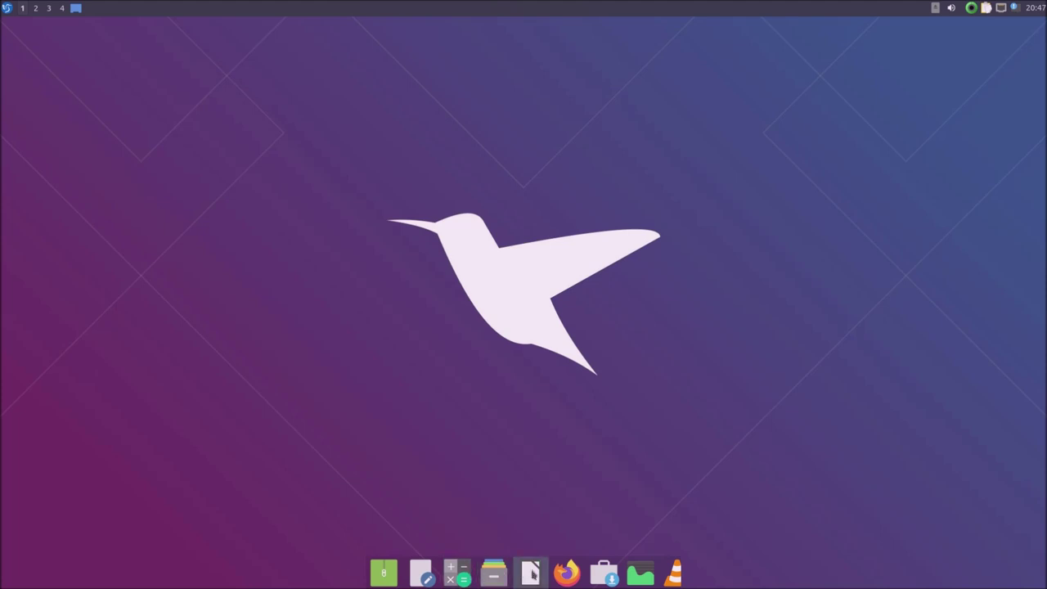
right_click(530, 574)
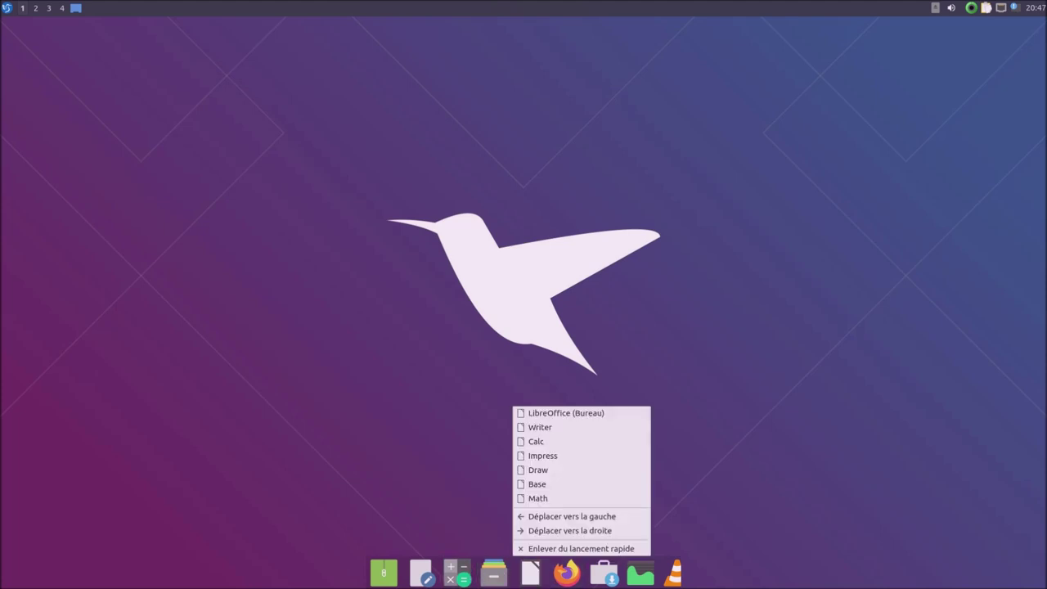
left_click(525, 293)
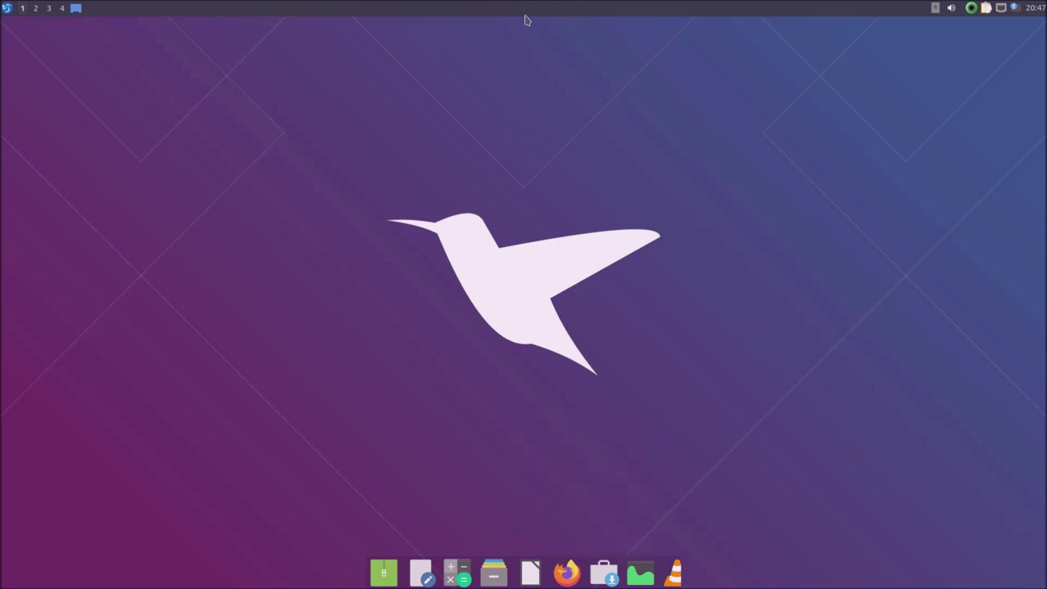
Remove VLC from the bottom panel's quick launch area and open that panel's configuration.
right_click(669, 565)
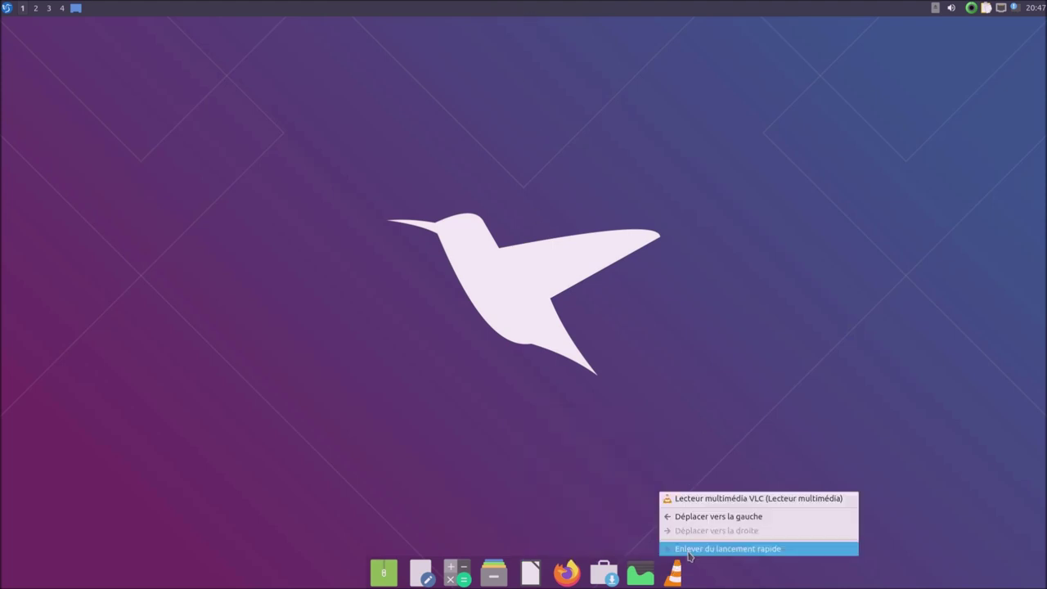
left_click(688, 550)
right_click(671, 577)
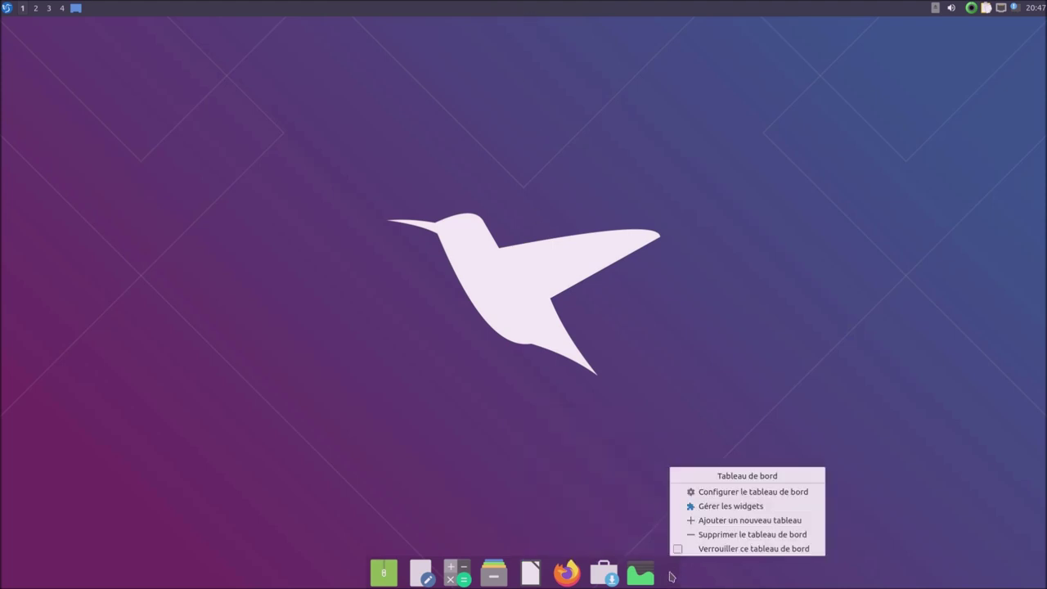
left_click(754, 493)
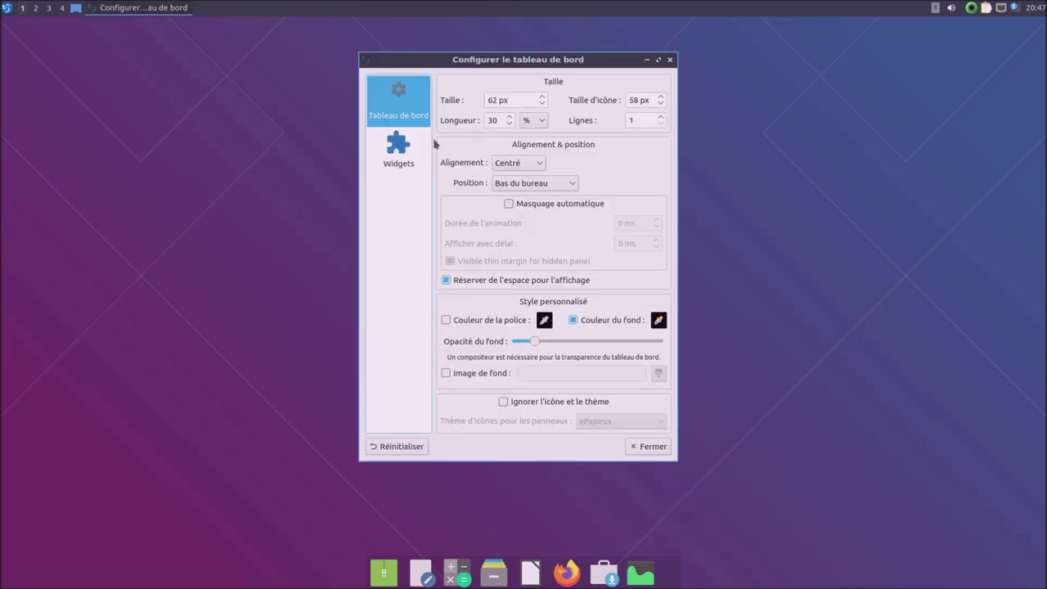
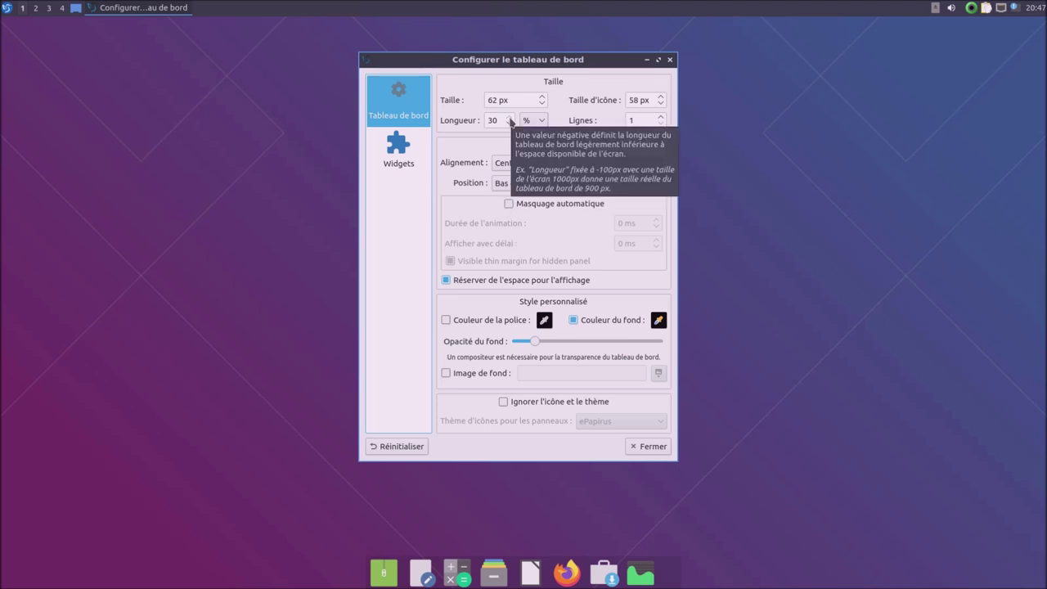
Widen the bottom panel by setting its Longueur to 44 %.
left_click(509, 118)
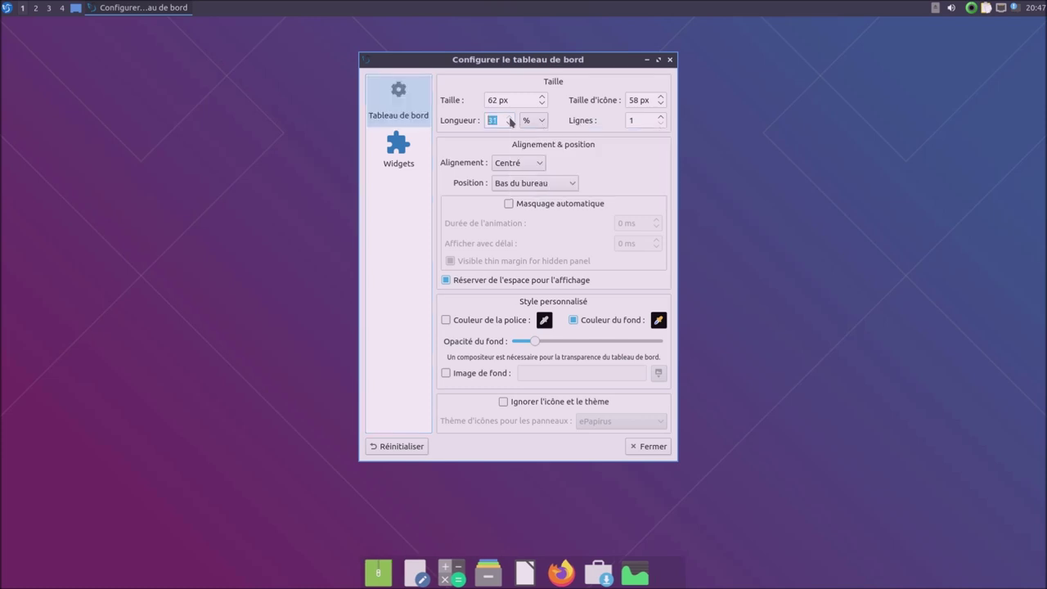
left_click(510, 118)
left_click(510, 118)
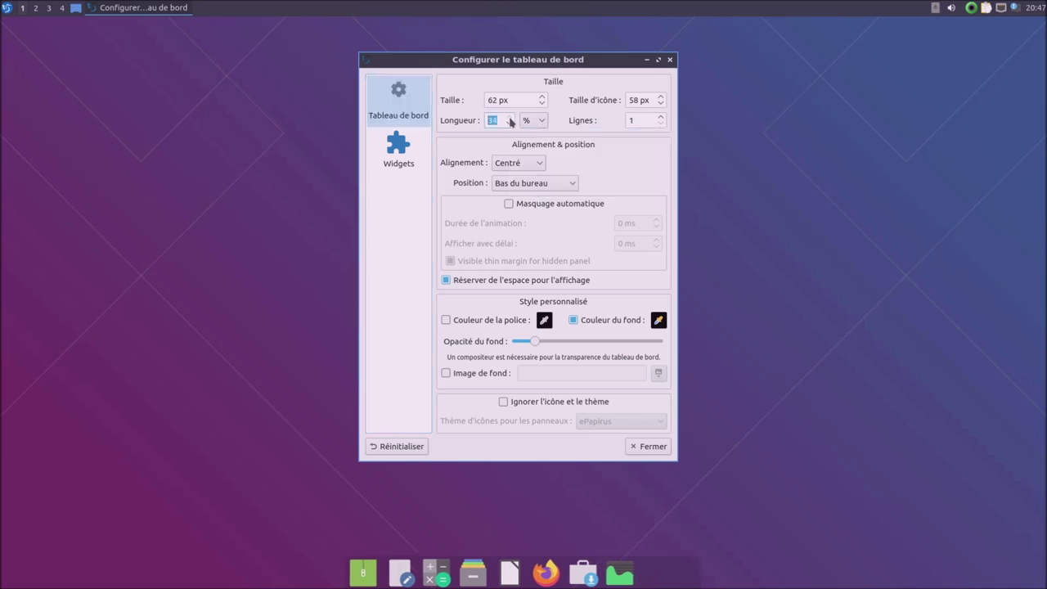
left_click(510, 118)
left_click(510, 119)
left_click(510, 118)
double_click(509, 119)
left_click(509, 118)
double_click(510, 119)
double_click(510, 119)
double_click(510, 119)
double_click(509, 118)
double_click(510, 119)
double_click(510, 118)
double_click(510, 119)
double_click(510, 119)
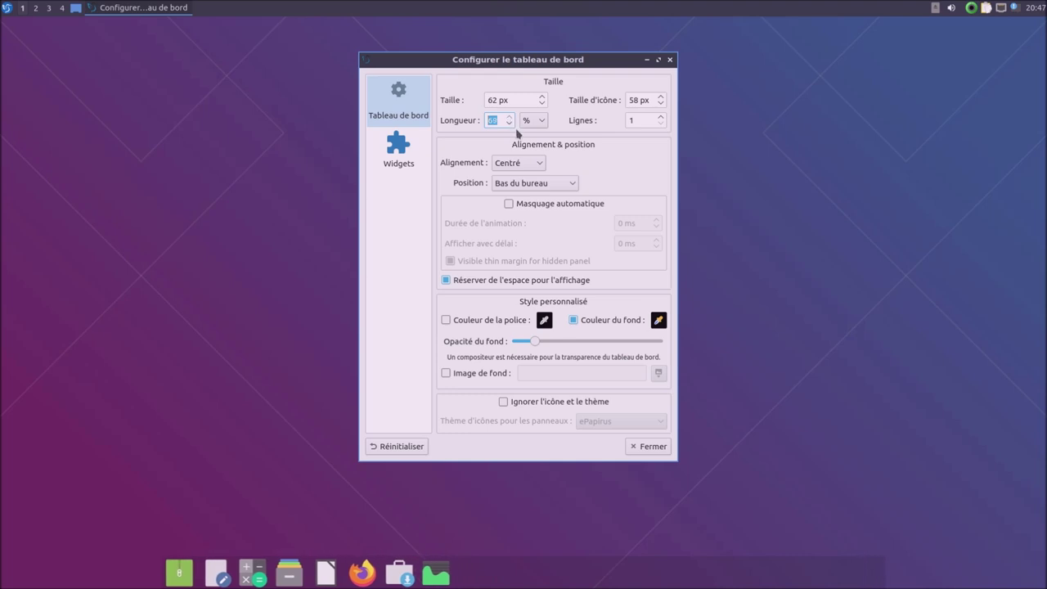
left_click(510, 124)
left_click(510, 125)
left_click(510, 124)
left_click(510, 125)
left_click(510, 125)
left_click(510, 124)
left_click(510, 124)
left_click(510, 124)
left_click(510, 124)
Add Lecteur multimédia VLC back to the widened bottom panel's quick launch area from Son et vidéo.
left_click(6, 8)
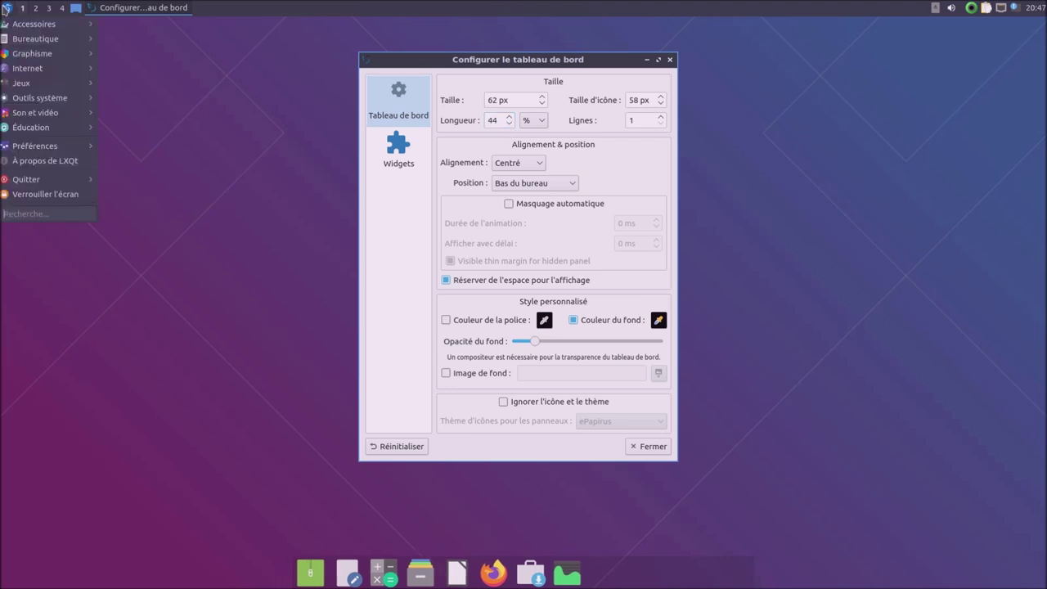
mouse_move(57, 112)
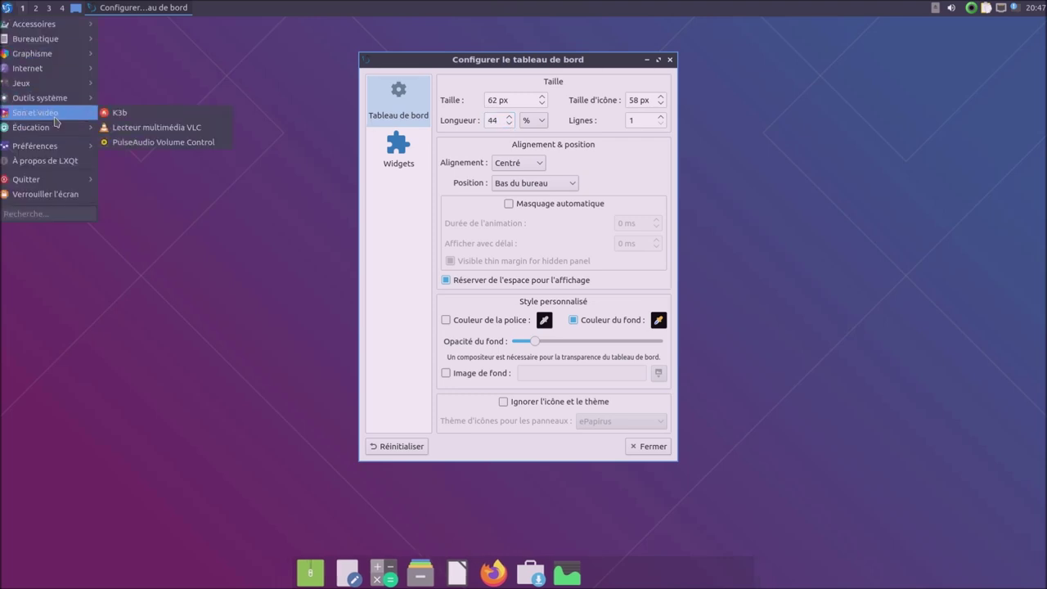
left_click(153, 128)
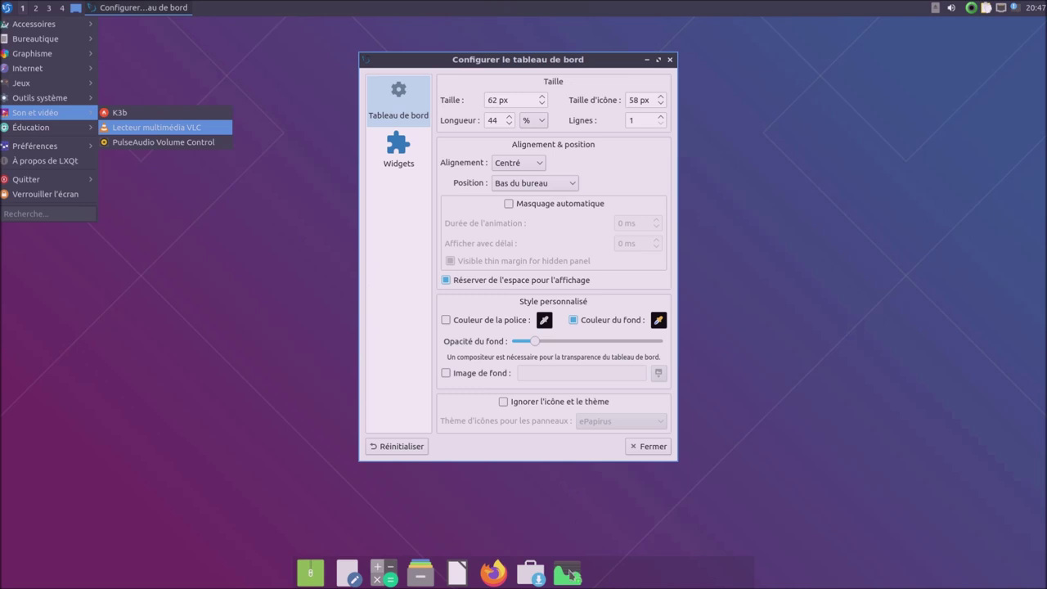
Set the bottom panel's Longueur to 31 % to fit its icons and close the panel configuration.
scroll(511, 122, "down", 4)
scroll(512, 124, "down", 8)
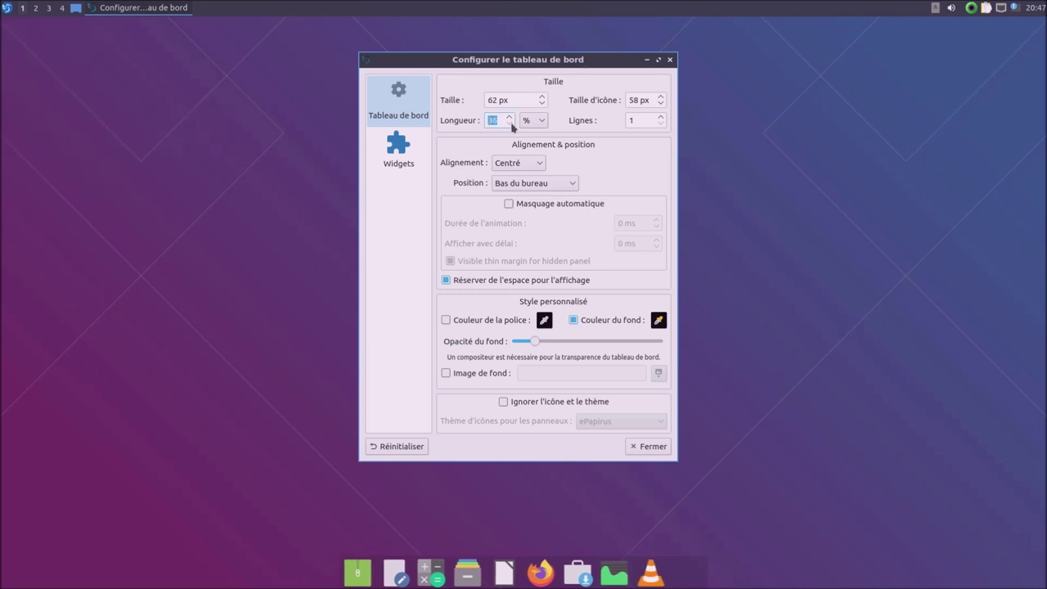
scroll(513, 127, "down", 1)
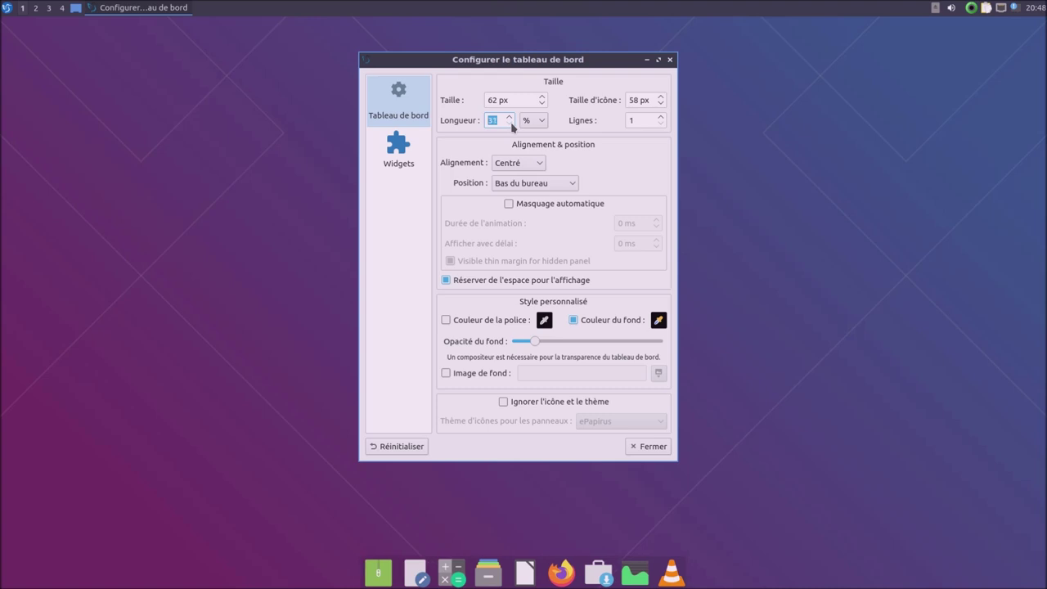
left_click(510, 118)
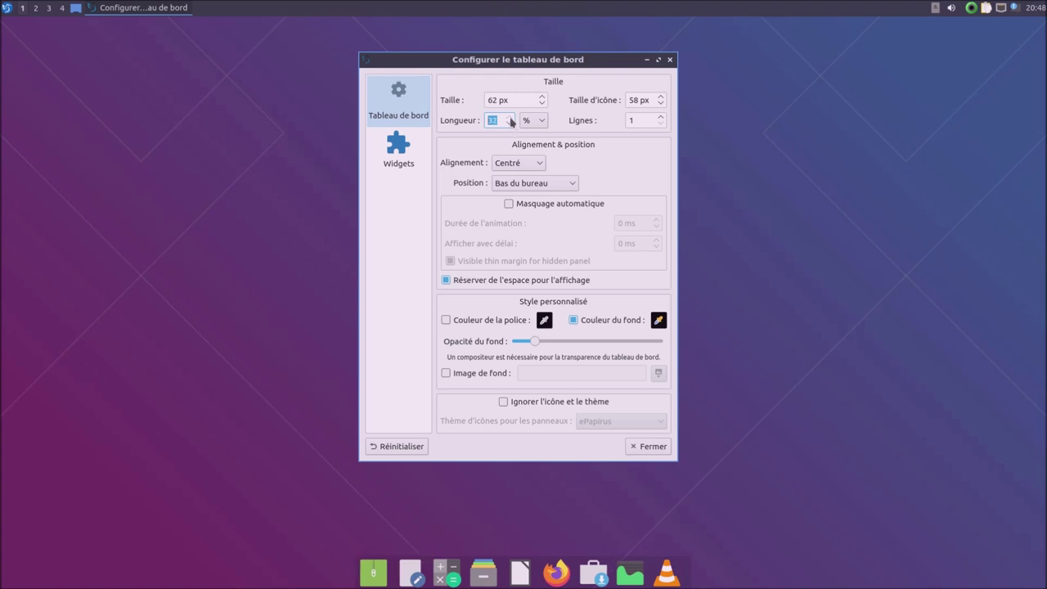
scroll(514, 125, "down", 1)
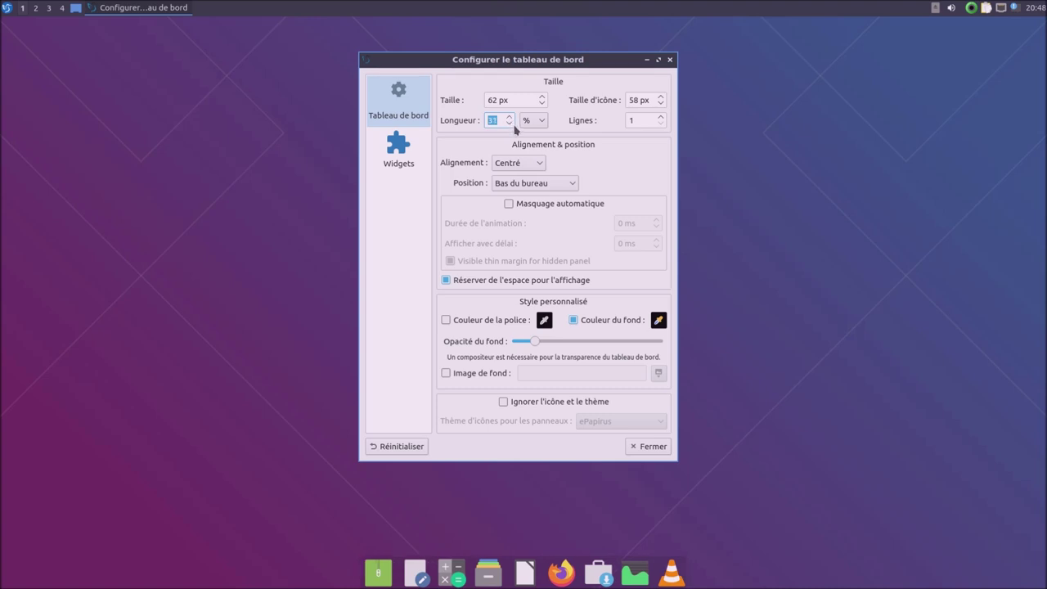
left_click(637, 448)
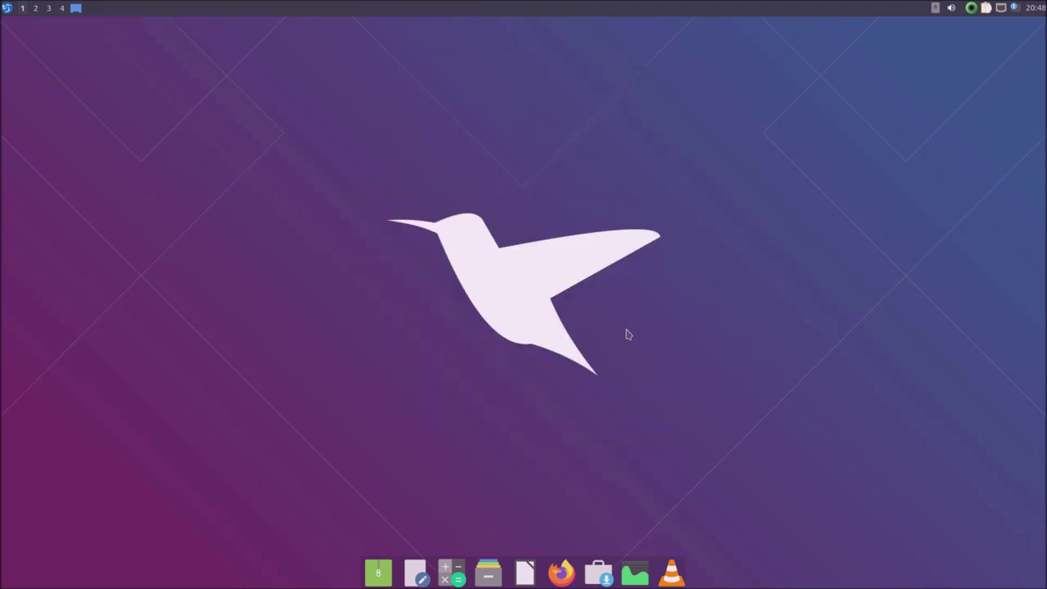
right_click(497, 11)
left_click(427, 99)
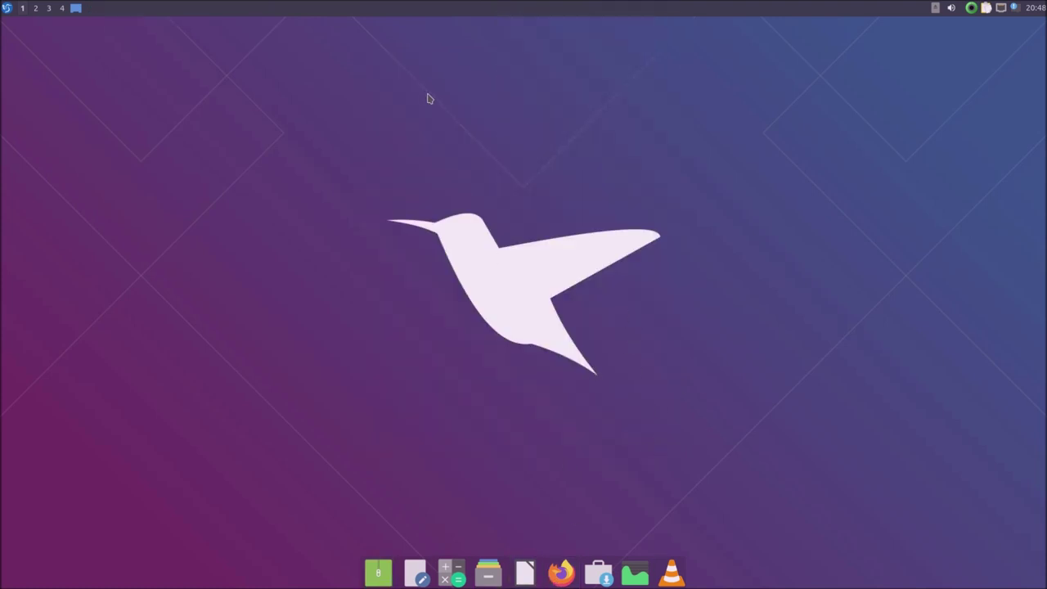
Remove Lecteur multimédia VLC from the bottom panel's quick launch area.
right_click(671, 573)
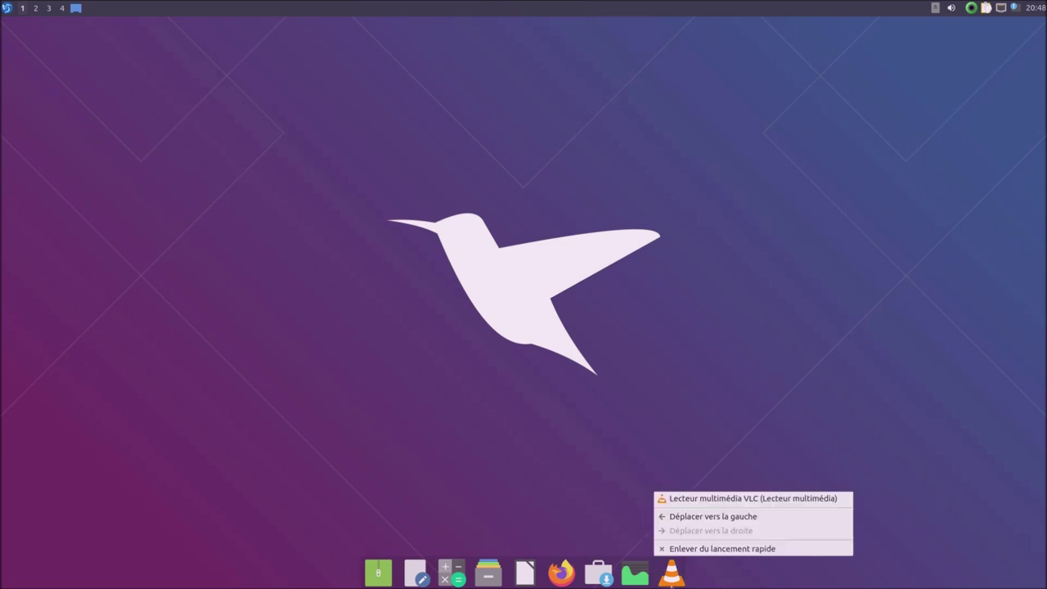
left_click(707, 550)
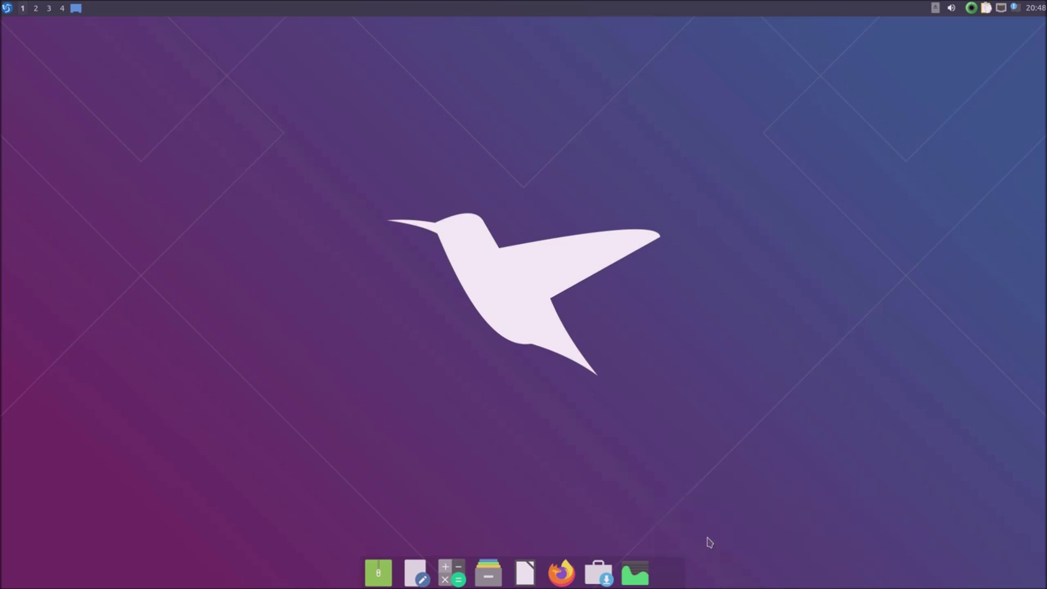
Enable Masquage automatique for the bottom panel and close its configuration.
right_click(676, 584)
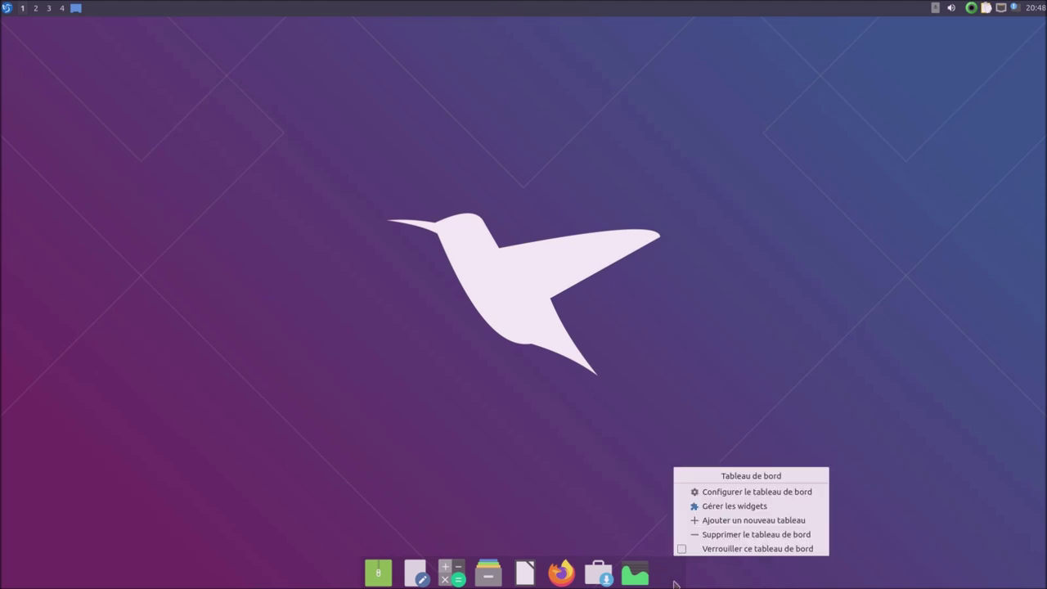
left_click(749, 493)
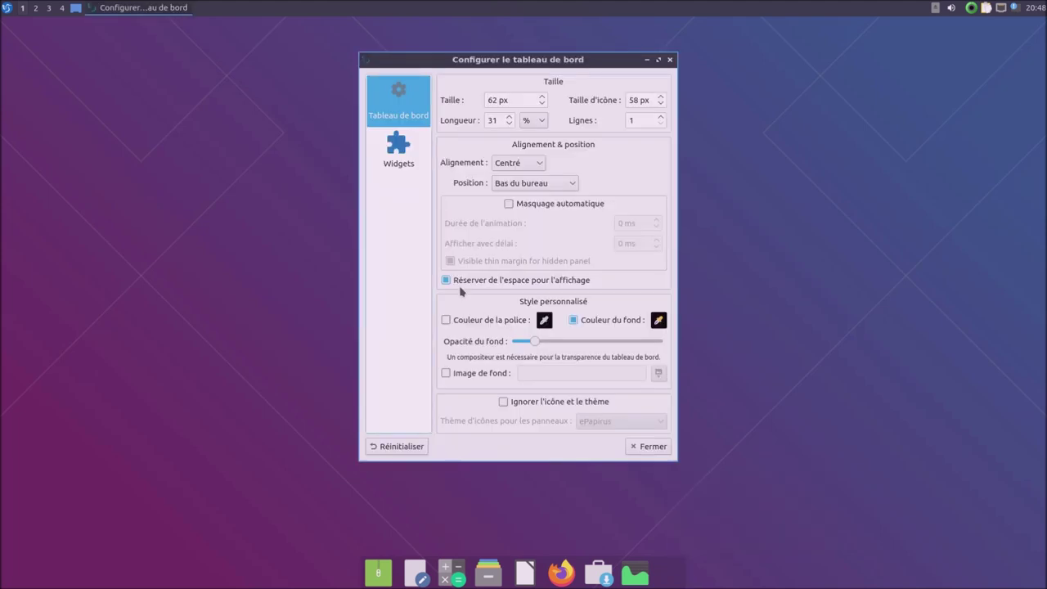
left_click(524, 204)
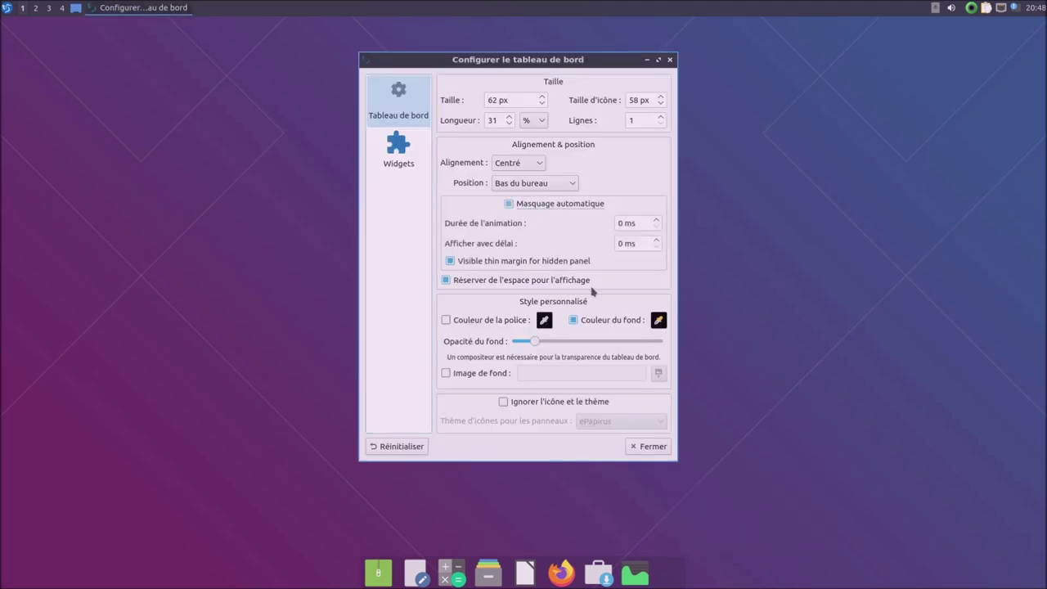
left_click(647, 447)
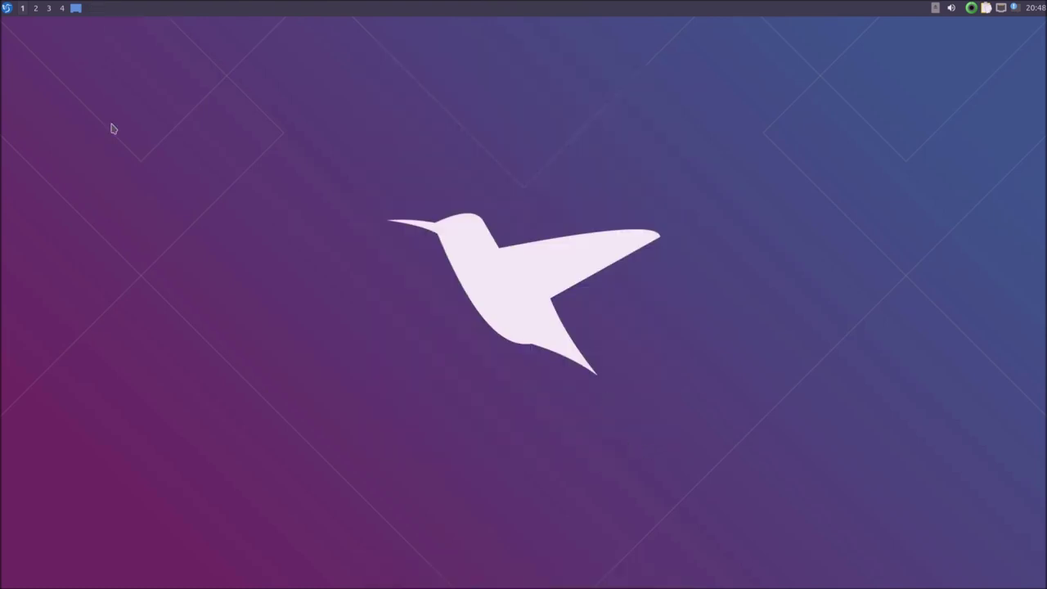
Add Lecteur multimédia VLC from Son et vidéo to the end of the auto-hiding bottom panel's quick launch area.
left_click(6, 7)
mouse_move(55, 102)
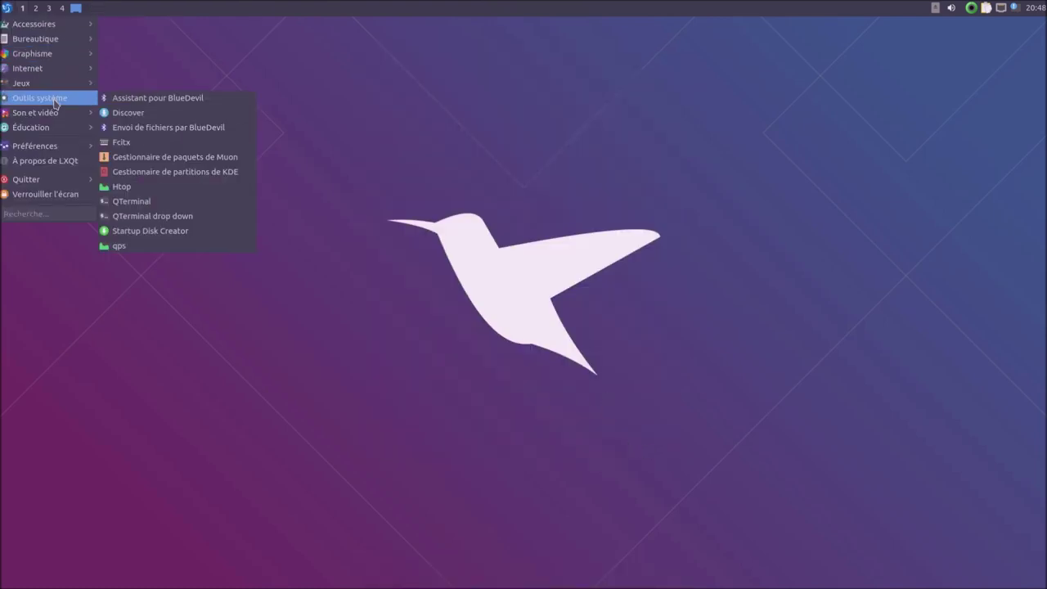
left_click_drag(155, 129, 523, 586)
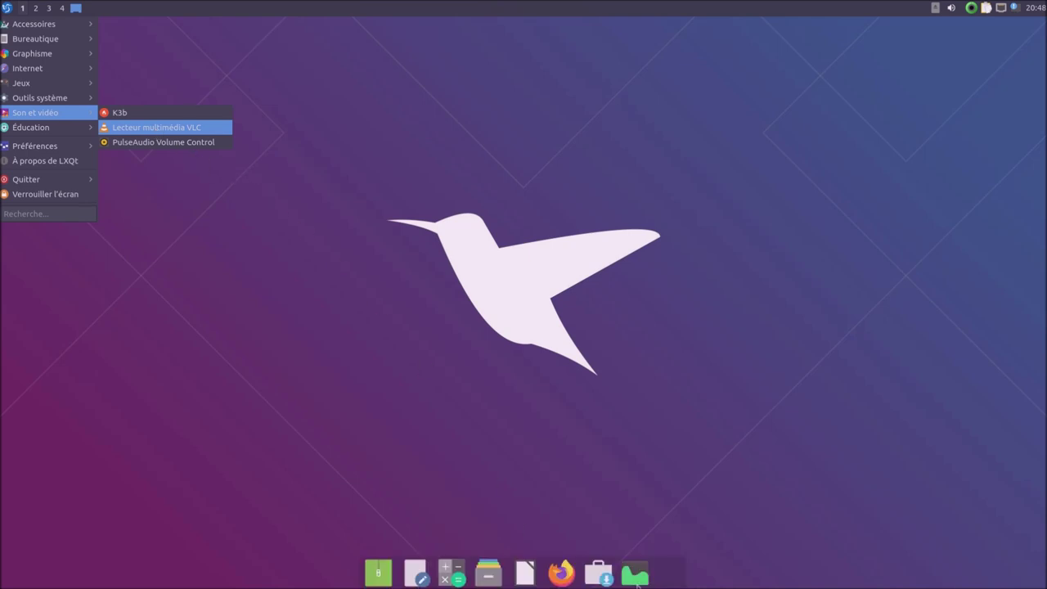
left_click_drag(637, 582, 659, 577)
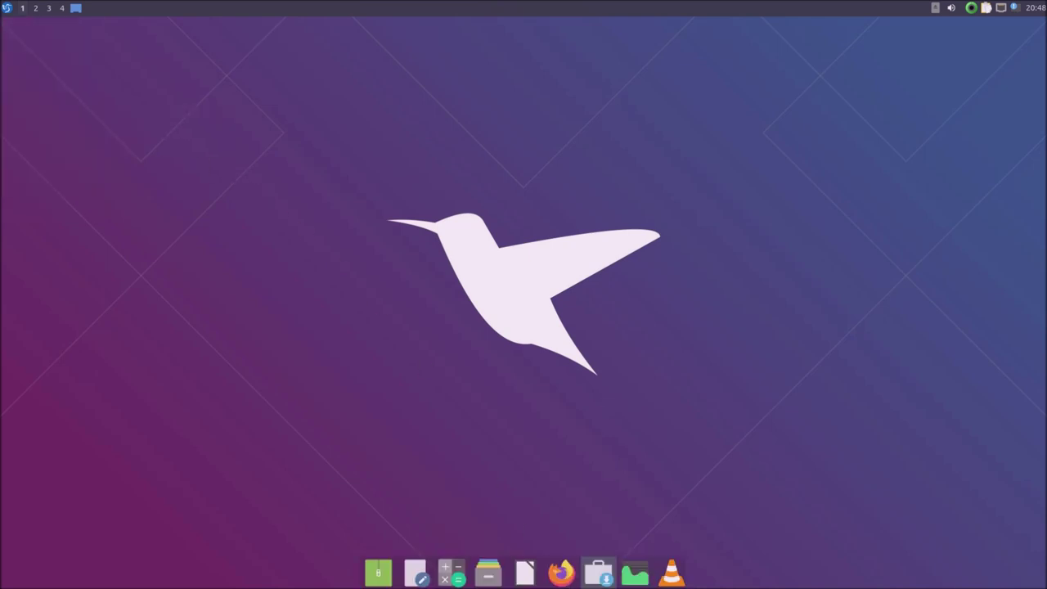
Launch VLC, Htop, Discover, LibreOffice, the file manager and the text editor from the bottom dock.
left_click(671, 575)
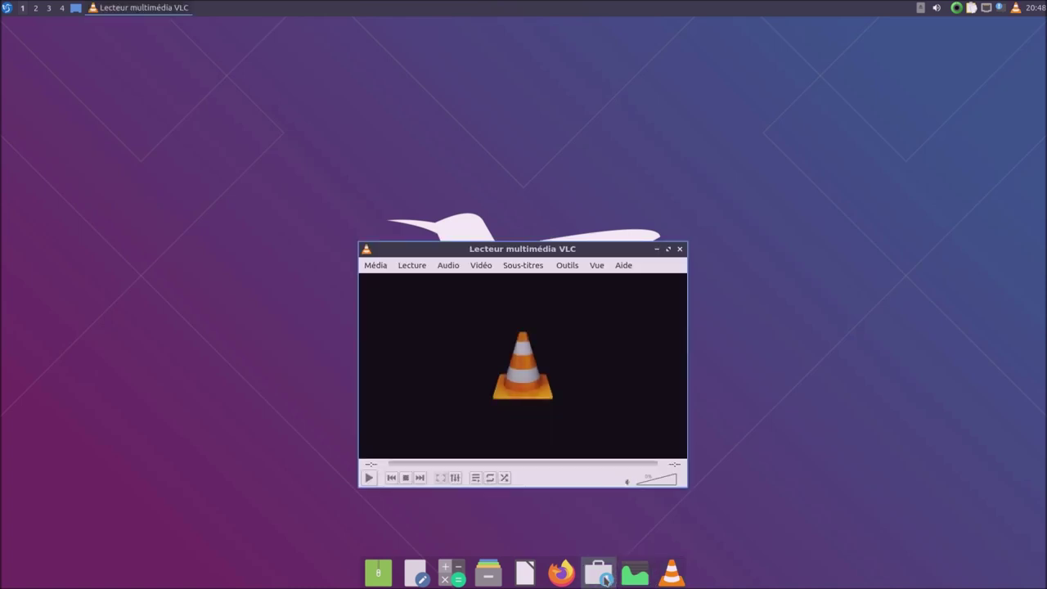
left_click(604, 579)
left_click(491, 575)
left_click(412, 577)
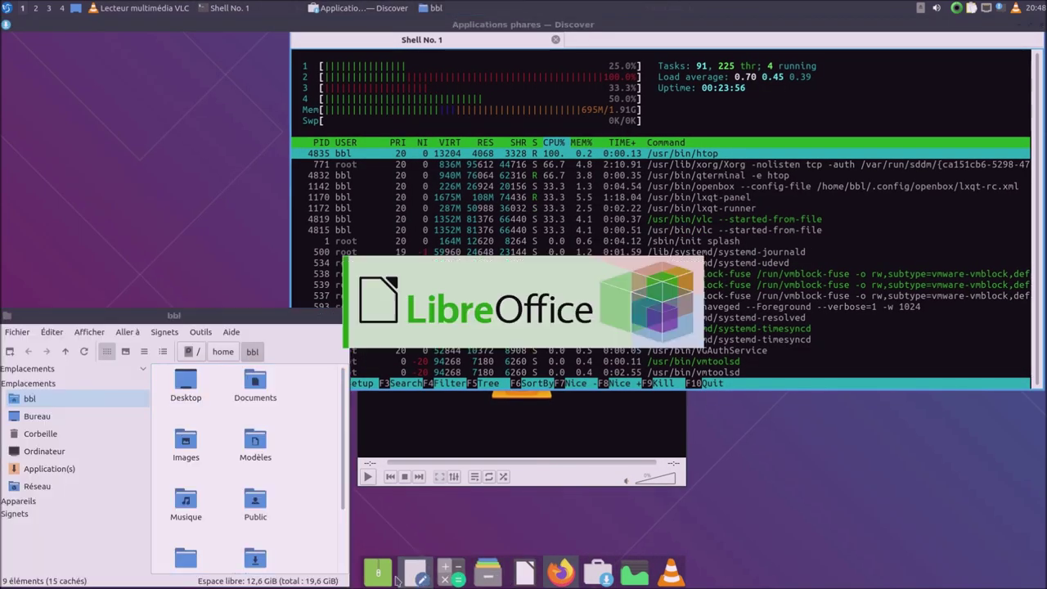